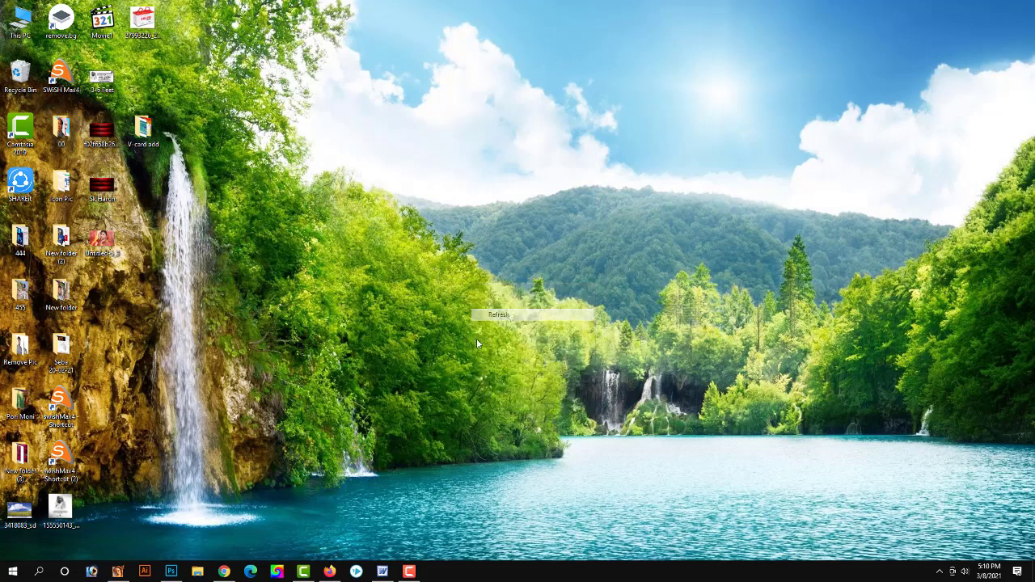
Restore the Adobe Illustrator window showing the 9-14 in.ai document from the taskbar
{"action": "left_click", "coordinate": [410, 572]}
{"action": "left_click", "coordinate": [410, 572]}
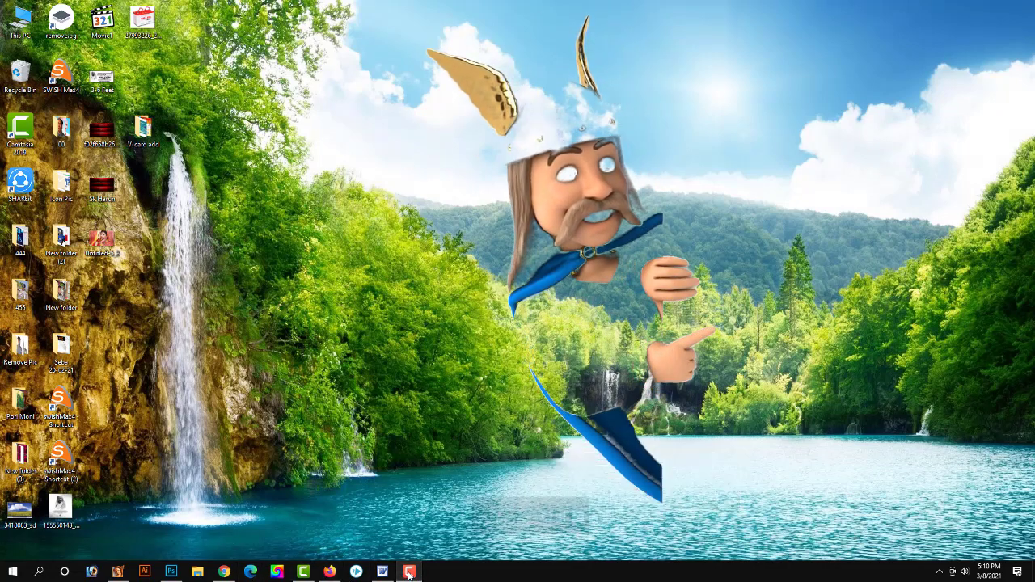
{"action": "left_click", "coordinate": [117, 571]}
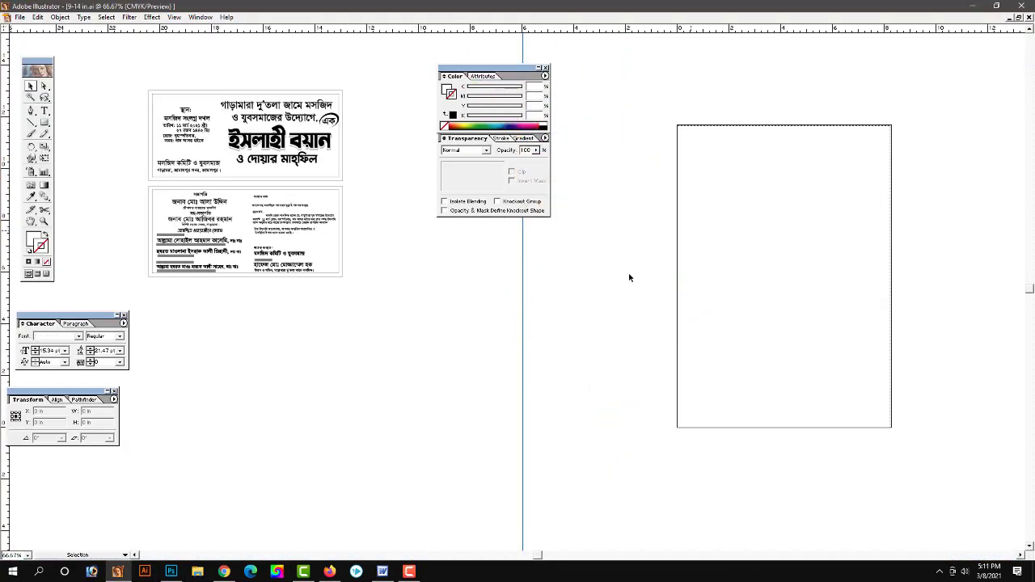
Close the old flyer without saving and move the Color panel aside
{"action": "key", "text": "ctrl+w"}
{"action": "left_click", "coordinate": [538, 310]}
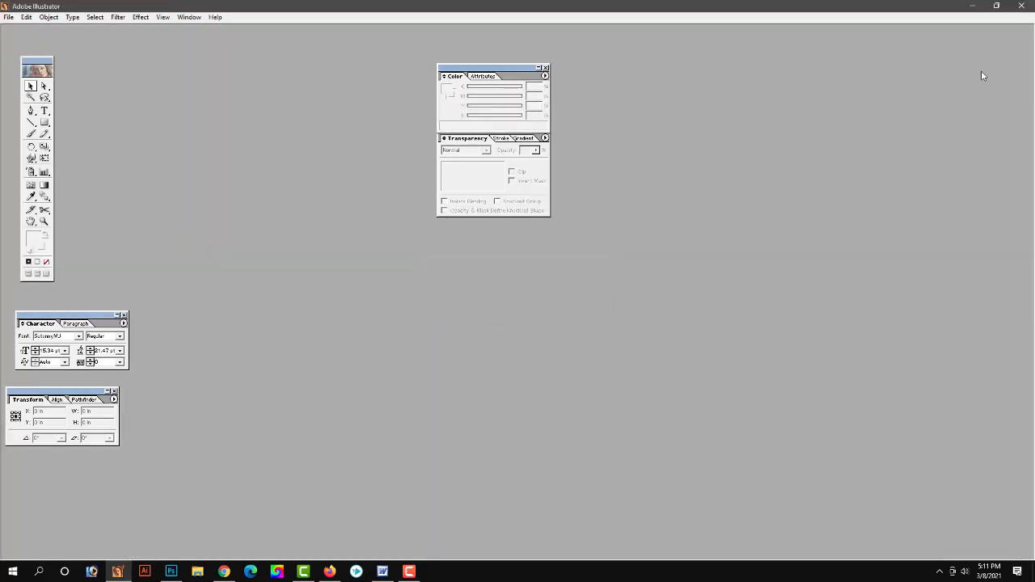
{"action": "left_click_drag", "start_coordinate": [530, 66], "coordinate": [986, 69]}
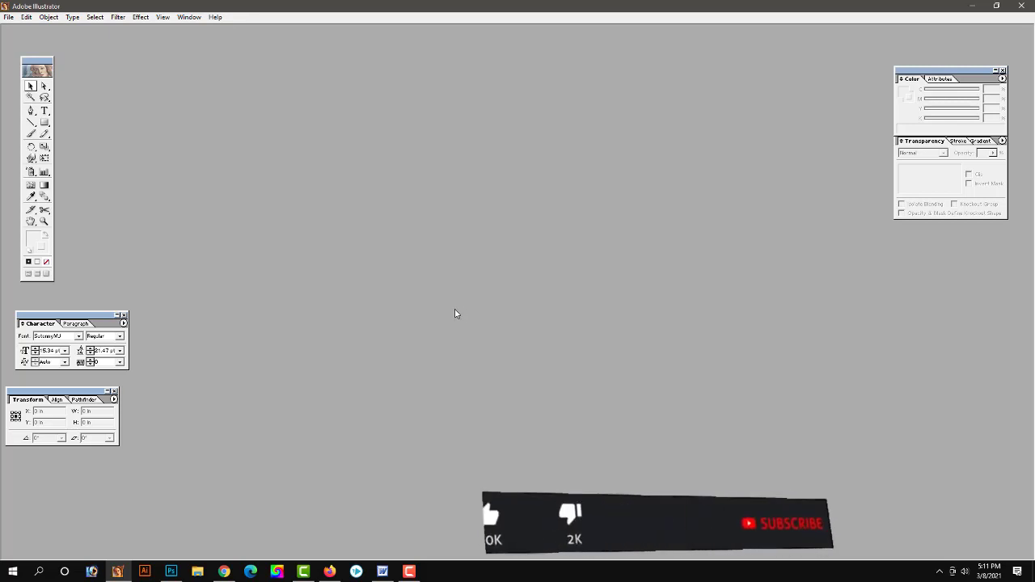
Create a new blank Untitled-2 document, maximise it, and show the rulers
{"action": "key", "text": "ctrl+n"}
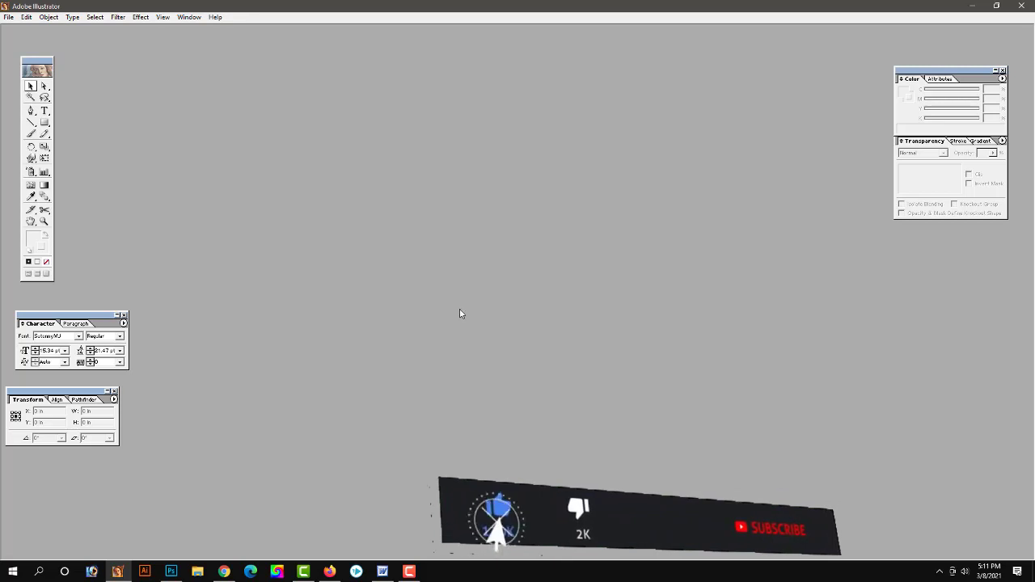
{"action": "left_click", "coordinate": [599, 237]}
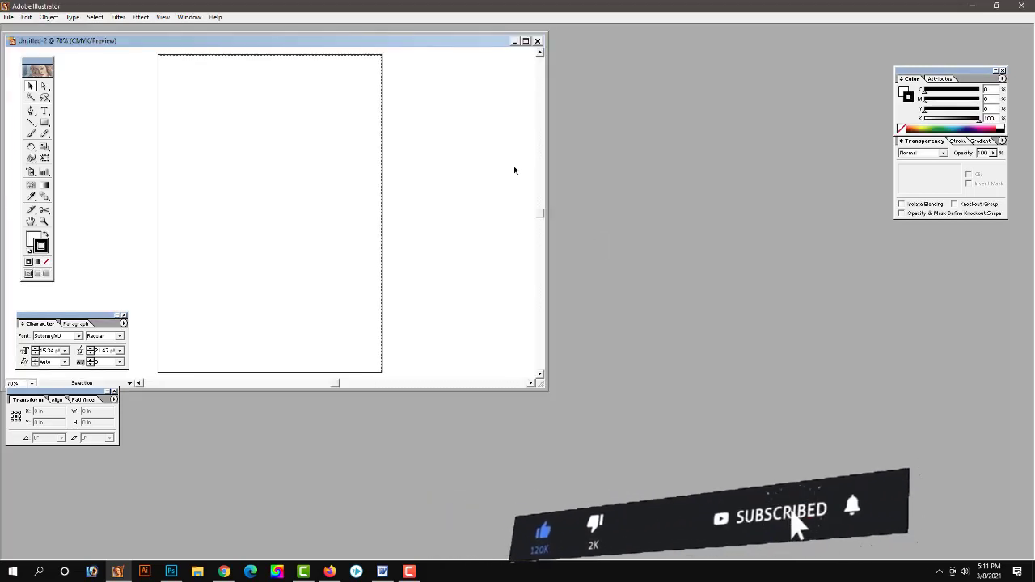
{"action": "left_click", "coordinate": [525, 42]}
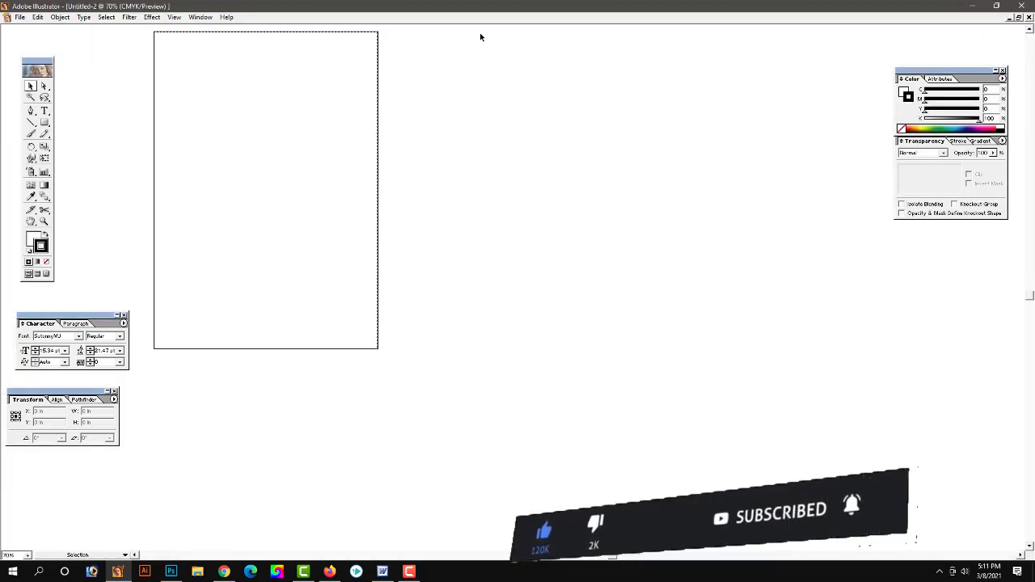
{"action": "right_click", "coordinate": [449, 32]}
{"action": "left_click", "coordinate": [472, 55]}
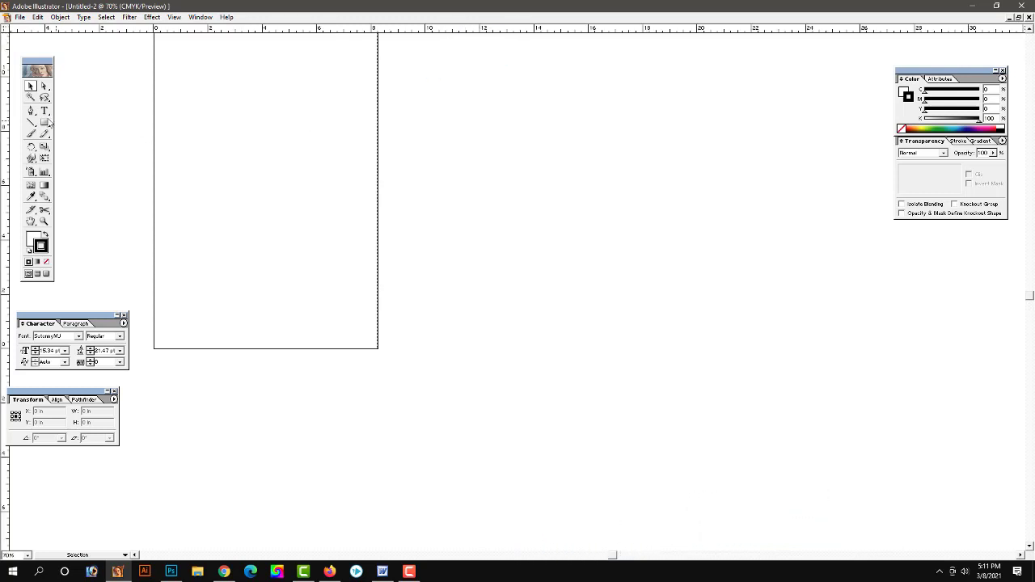
Draw a 3.2 × 2 in rectangle and zoom in to 400% on it
{"action": "key", "text": "m"}
{"action": "left_click", "coordinate": [478, 234]}
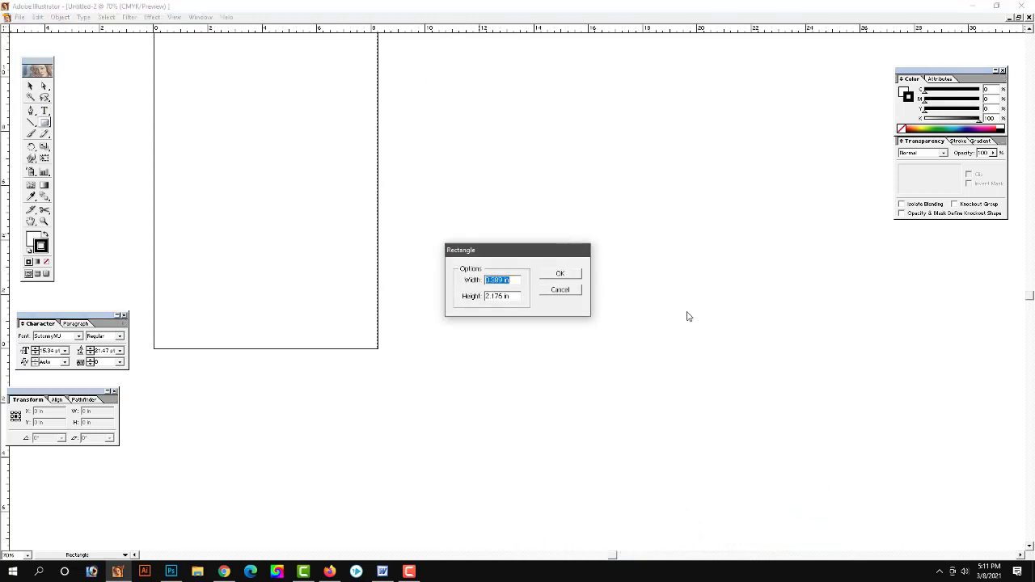
{"action": "type", "text": "3.2"}
{"action": "key", "text": "Tab"}
{"action": "type", "text": "2"}
{"action": "key", "text": "Return"}
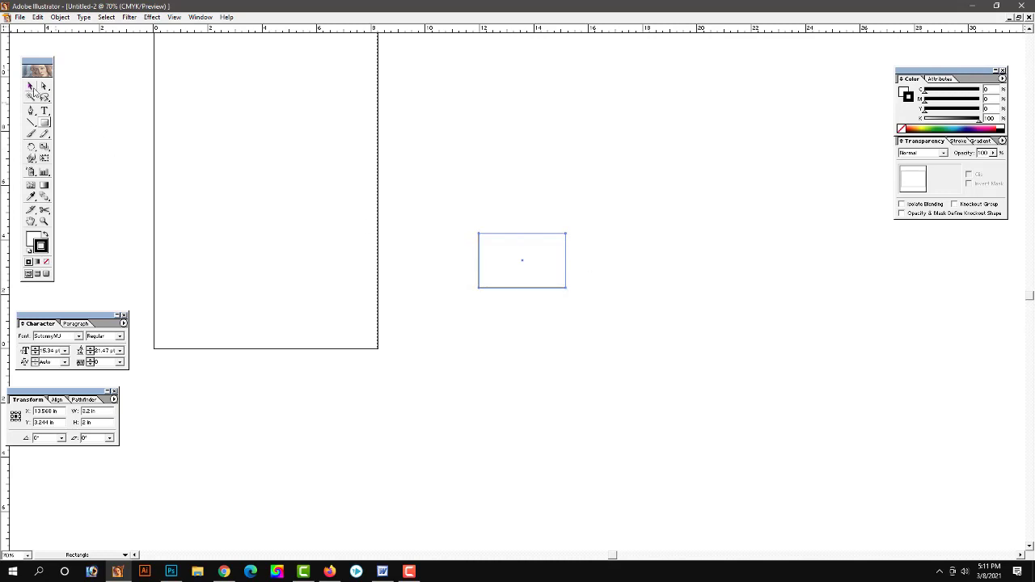
{"action": "key", "text": "ctrl+space"}
{"action": "left_click", "coordinate": [554, 259]}
{"action": "left_click", "coordinate": [536, 272]}
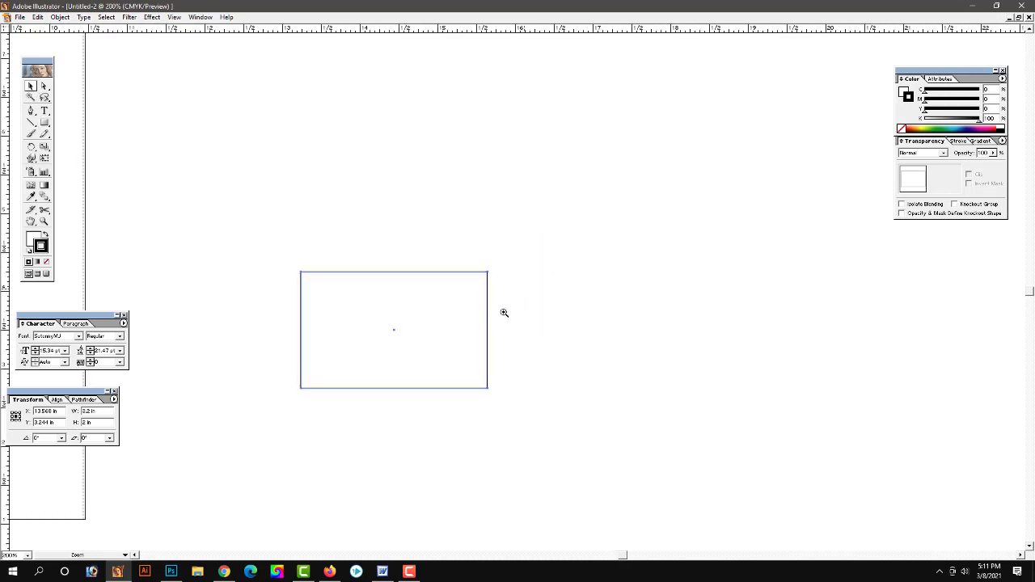
{"action": "left_click", "coordinate": [503, 312]}
{"action": "left_click", "coordinate": [567, 245]}
{"action": "left_click", "coordinate": [567, 245]}
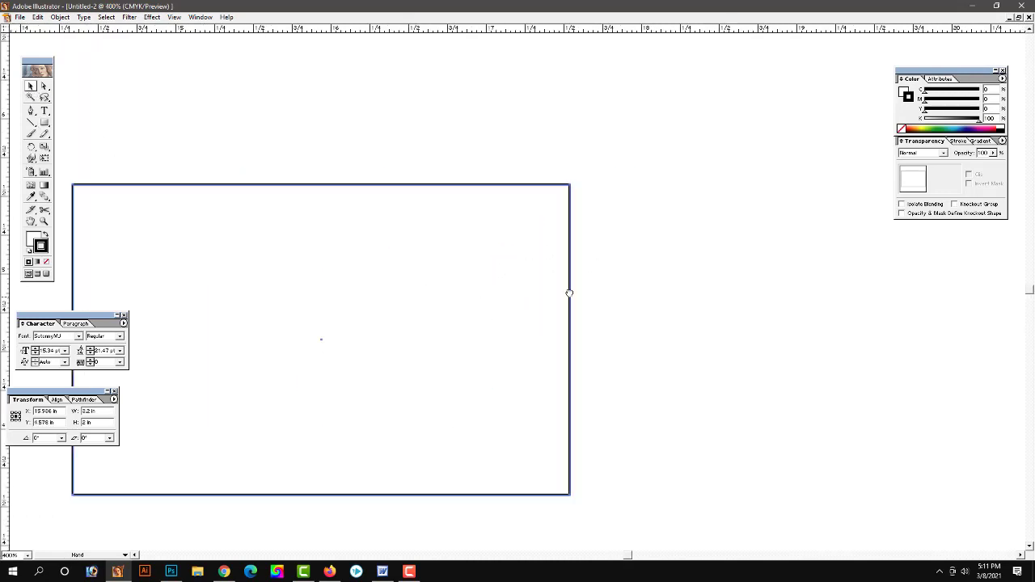
{"action": "mouse_move", "coordinate": [408, 396]}
{"action": "left_mouse_down"}
{"action": "mouse_move", "coordinate": [614, 356]}
{"action": "mouse_move", "coordinate": [612, 341]}
{"action": "left_mouse_up"}
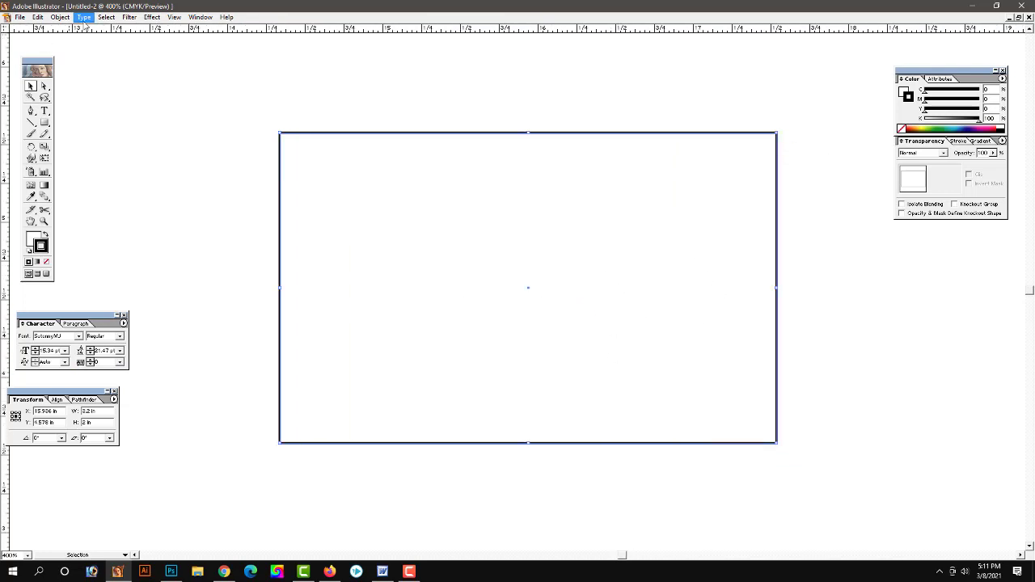
Add an inset copy with a negative Offset Path to form a double frame
{"action": "left_click", "coordinate": [59, 17]}
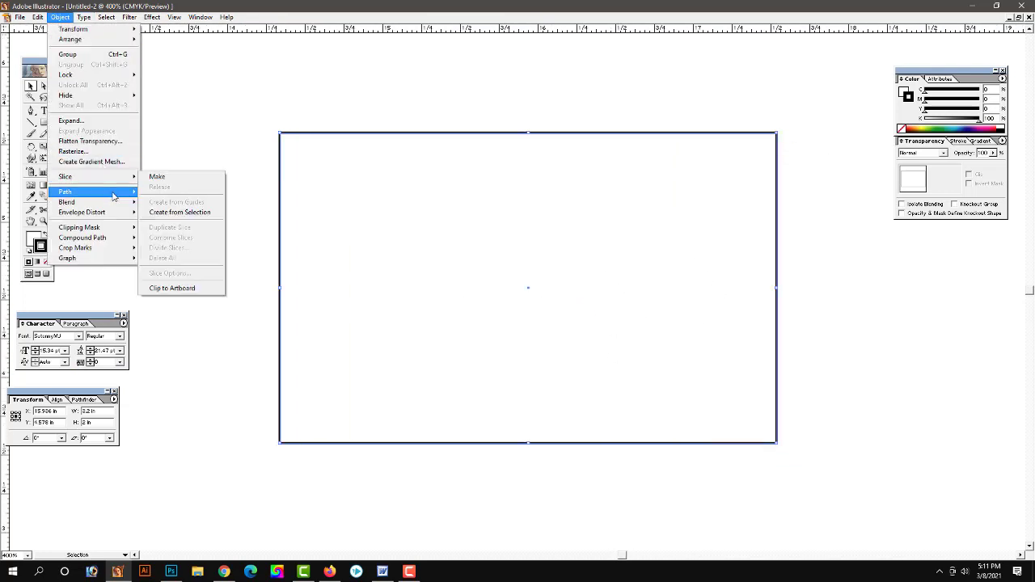
{"action": "mouse_move", "coordinate": [66, 191]}
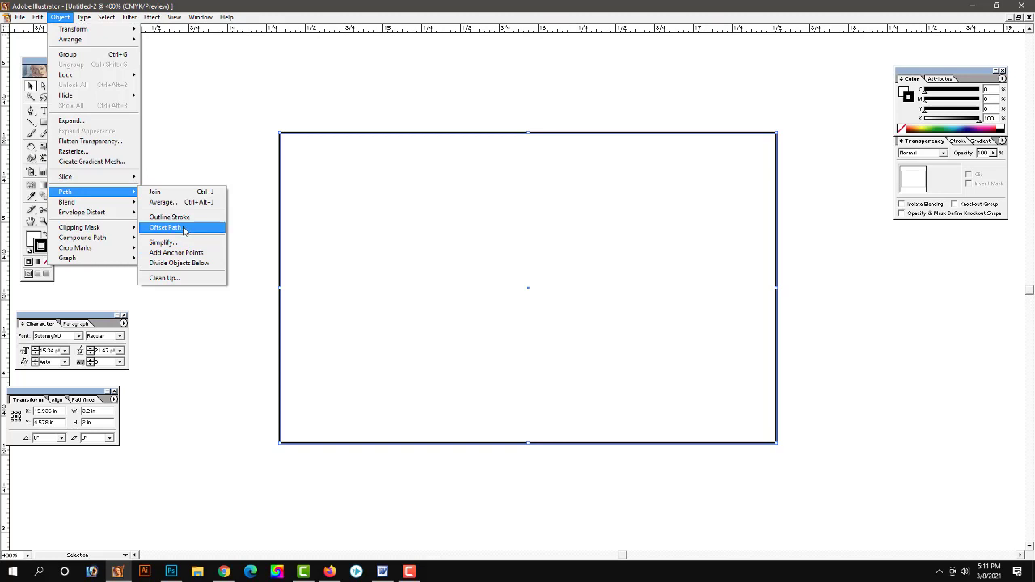
{"action": "left_click", "coordinate": [186, 231]}
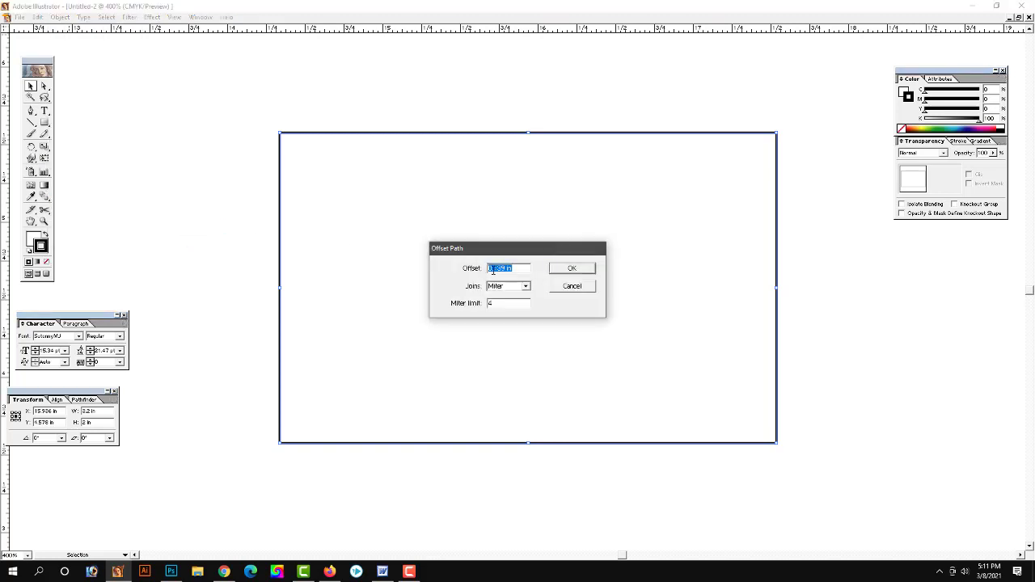
{"action": "type", "text": "-"}
{"action": "key", "text": "Return"}
{"action": "left_click", "coordinate": [224, 238]}
{"action": "left_click", "coordinate": [279, 283]}
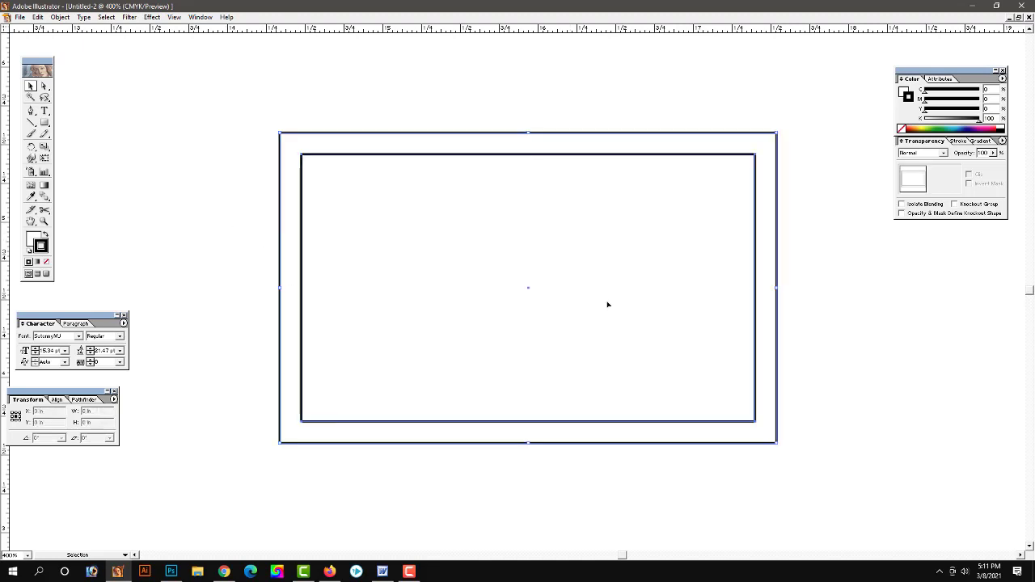
{"action": "left_click_drag", "start_coordinate": [642, 283], "coordinate": [577, 290]}
{"action": "left_click_drag", "start_coordinate": [438, 280], "coordinate": [504, 280]}
{"action": "left_click_drag", "start_coordinate": [638, 286], "coordinate": [601, 286]}
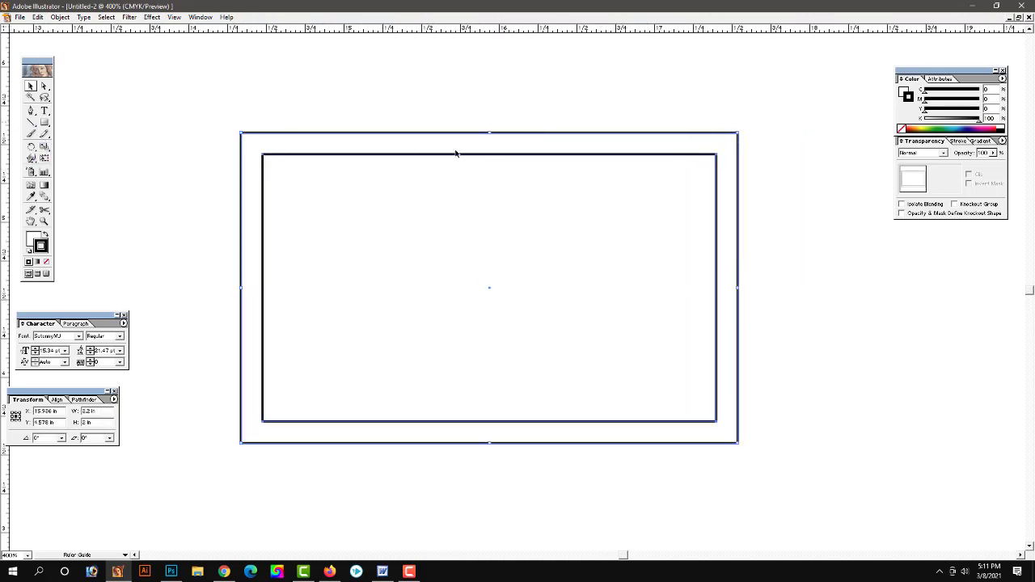
Drag a vertical guide from the ruler to the centre of the double frame
{"action": "left_click_drag", "start_coordinate": [5, 122], "coordinate": [489, 155]}
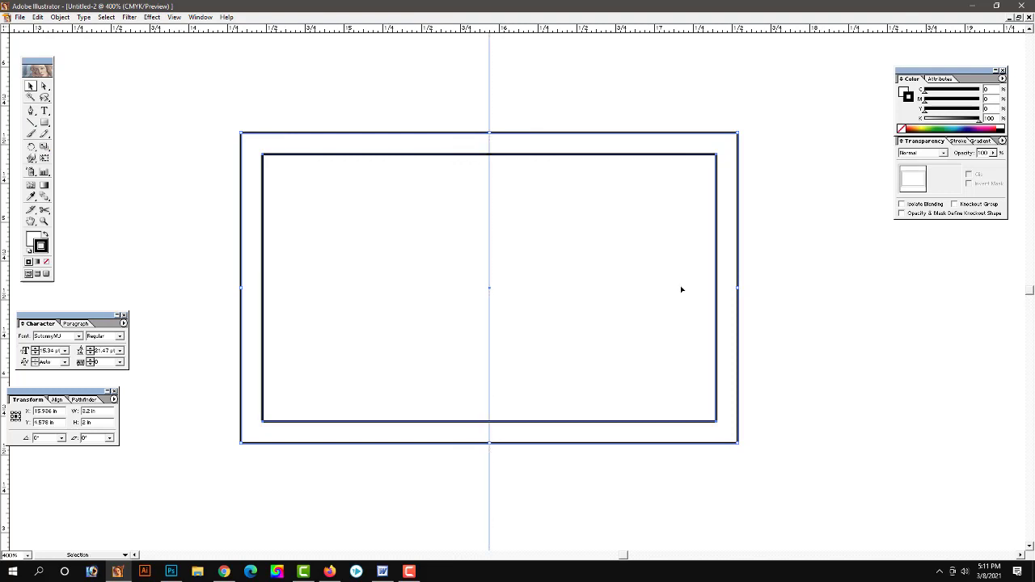
{"action": "left_click", "coordinate": [806, 295]}
{"action": "key", "text": "z"}
{"action": "left_click", "coordinate": [540, 306]}
{"action": "left_click", "coordinate": [561, 325], "text": "alt"}
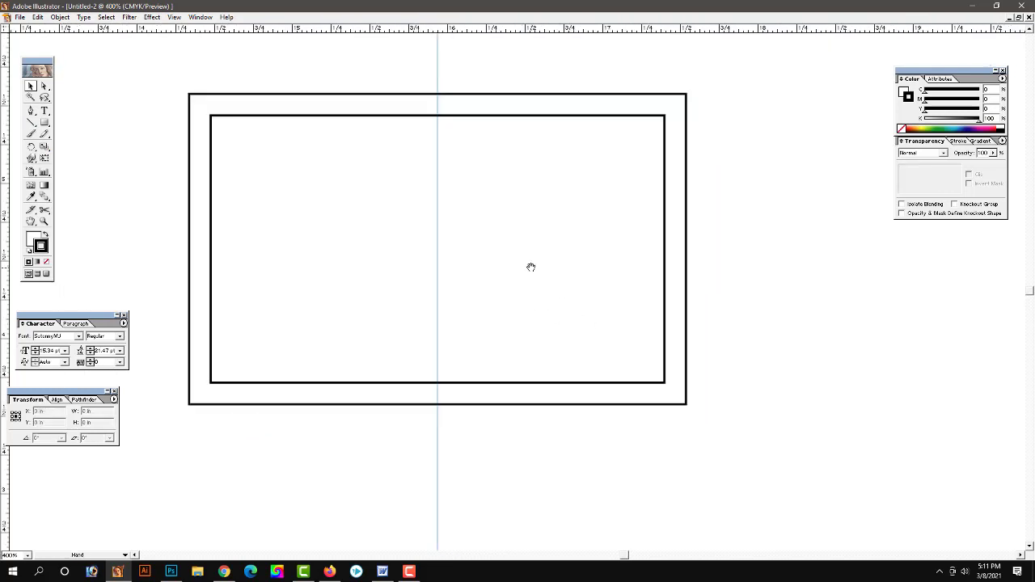
{"action": "left_click_drag", "start_coordinate": [531, 267], "coordinate": [607, 335]}
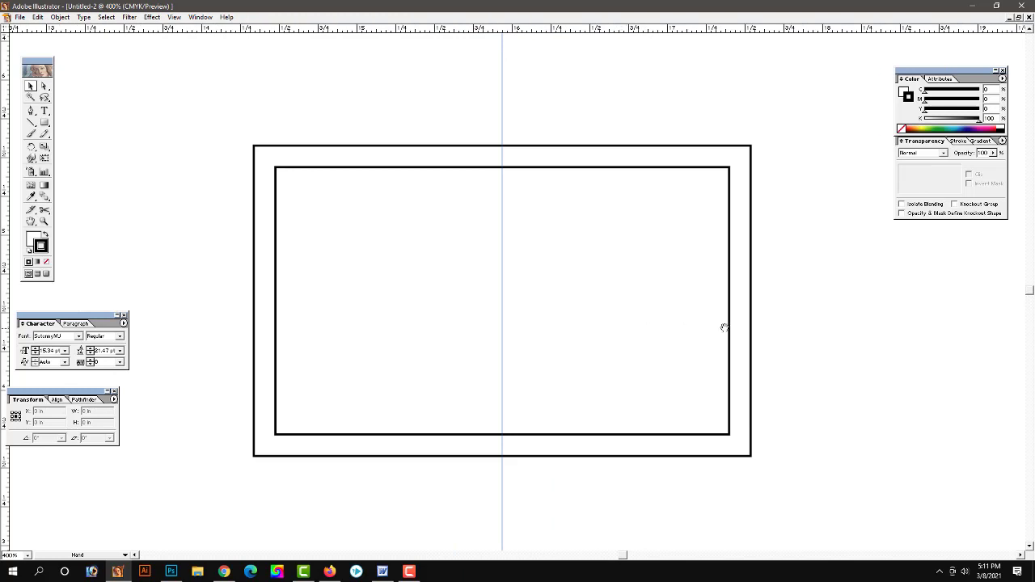
Set the stroke weight of both frame rectangles to 1
{"action": "key", "text": "v"}
{"action": "left_click", "coordinate": [729, 348]}
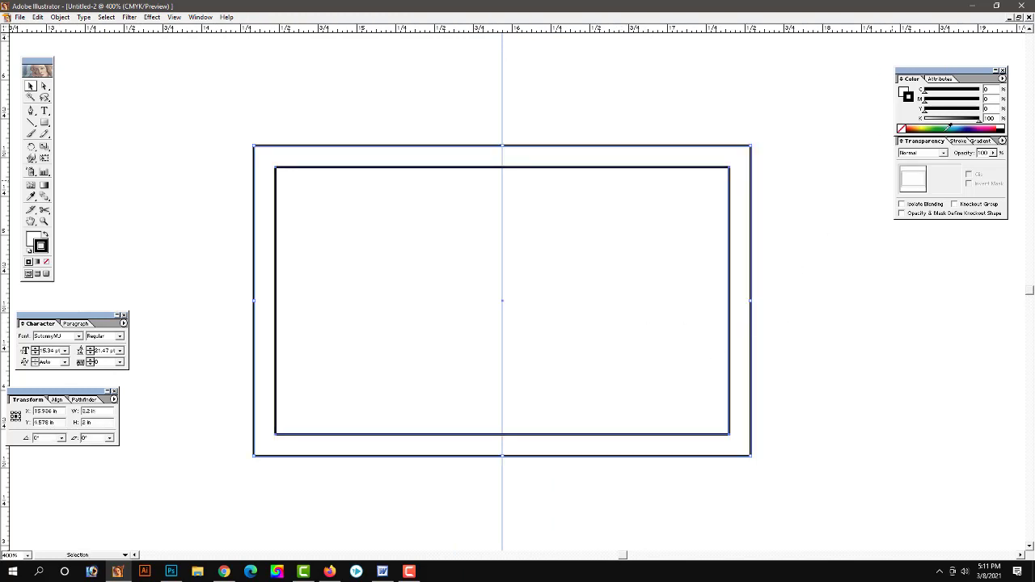
{"action": "left_click", "coordinate": [955, 142]}
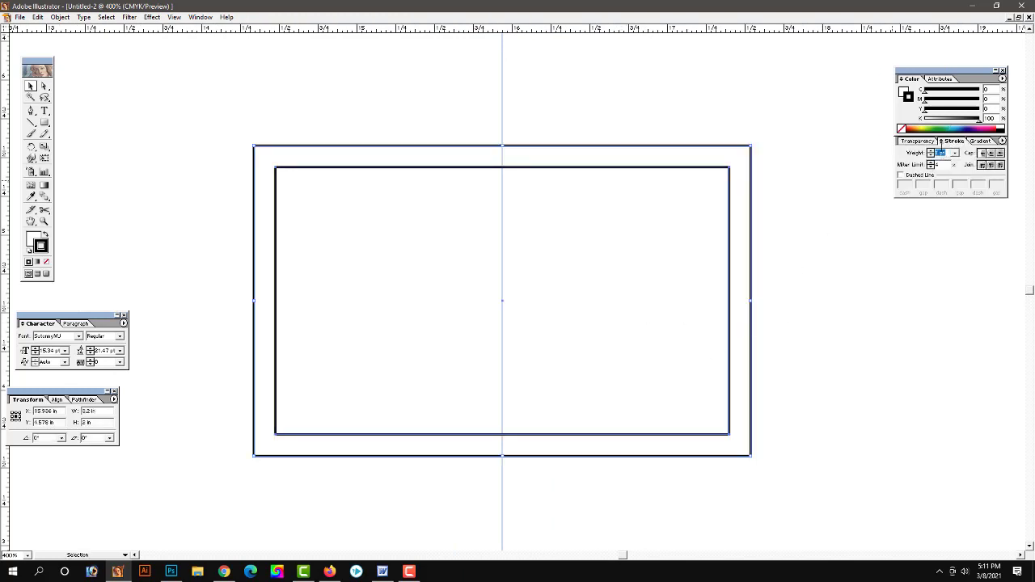
{"action": "type", "text": "1"}
{"action": "key", "text": "Return"}
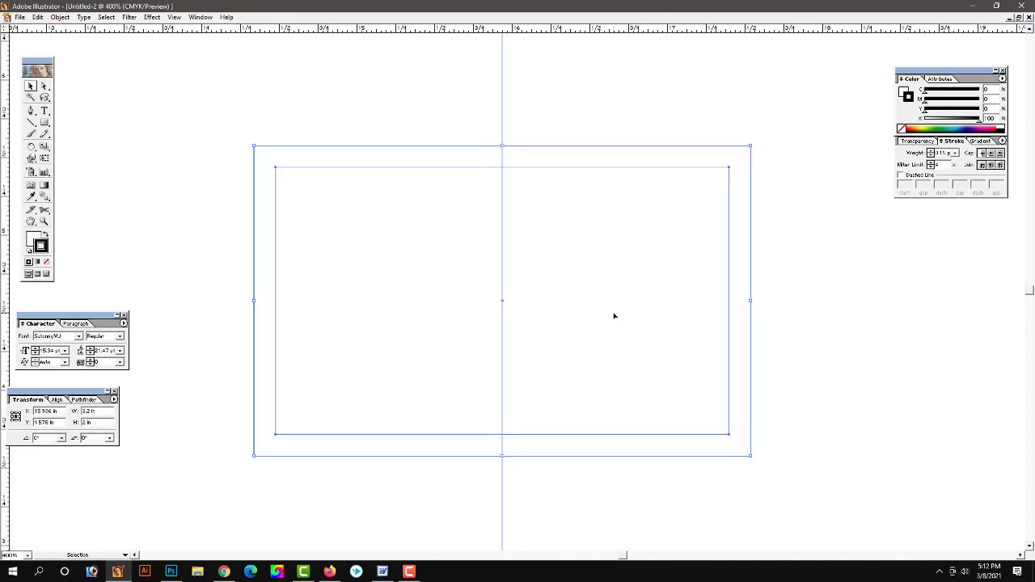
{"action": "left_click", "coordinate": [825, 280]}
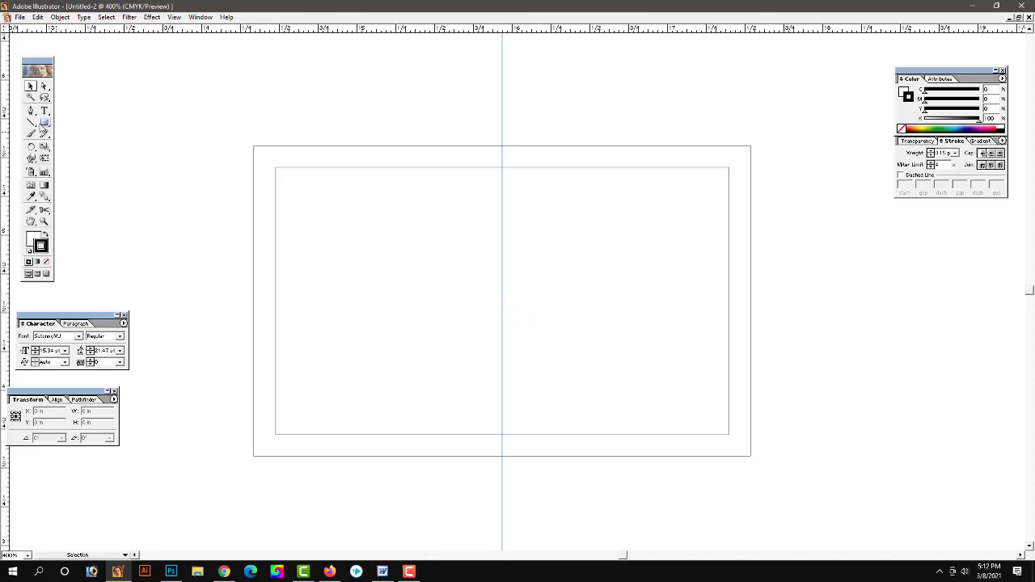
{"action": "left_click", "coordinate": [46, 123]}
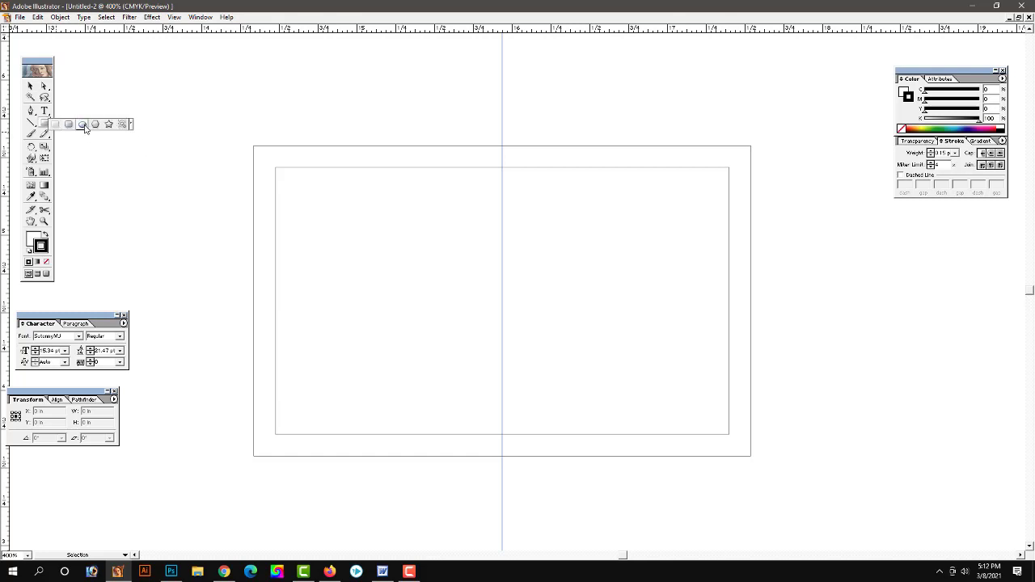
Draw a circle in the frame's left half and scale a smaller concentric circle inside it
{"action": "left_click", "coordinate": [82, 125]}
{"action": "mouse_move", "coordinate": [409, 291]}
{"action": "left_mouse_down"}
{"action": "mouse_move", "coordinate": [515, 362]}
{"action": "mouse_move", "coordinate": [501, 358]}
{"action": "left_mouse_up"}
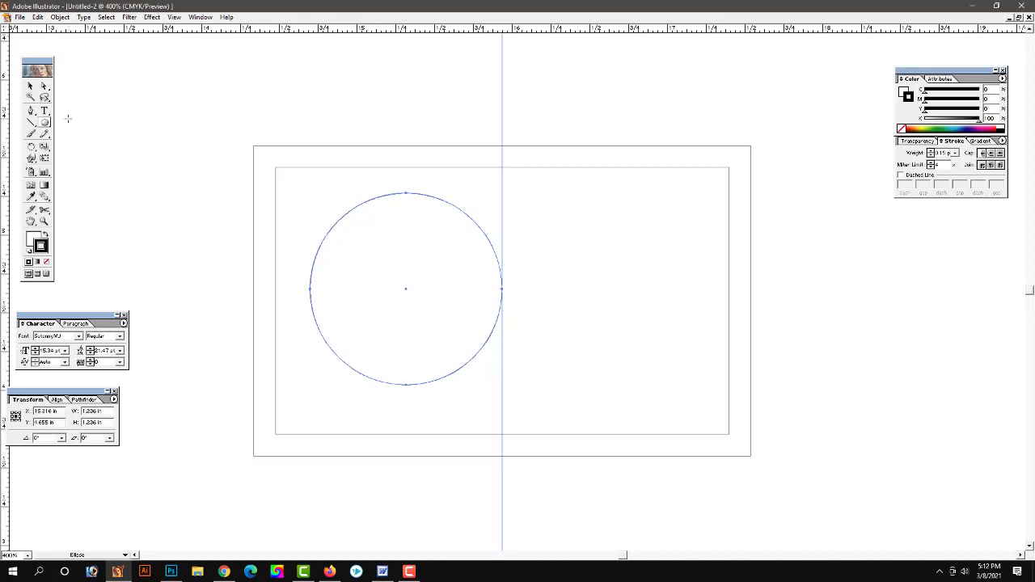
{"action": "left_click", "coordinate": [30, 85]}
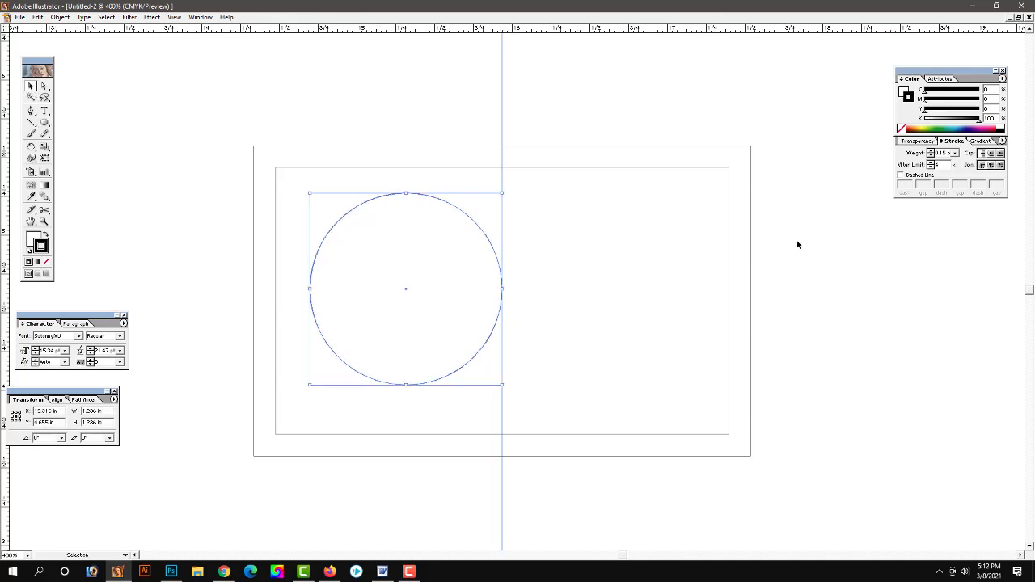
{"action": "left_click", "coordinate": [554, 268]}
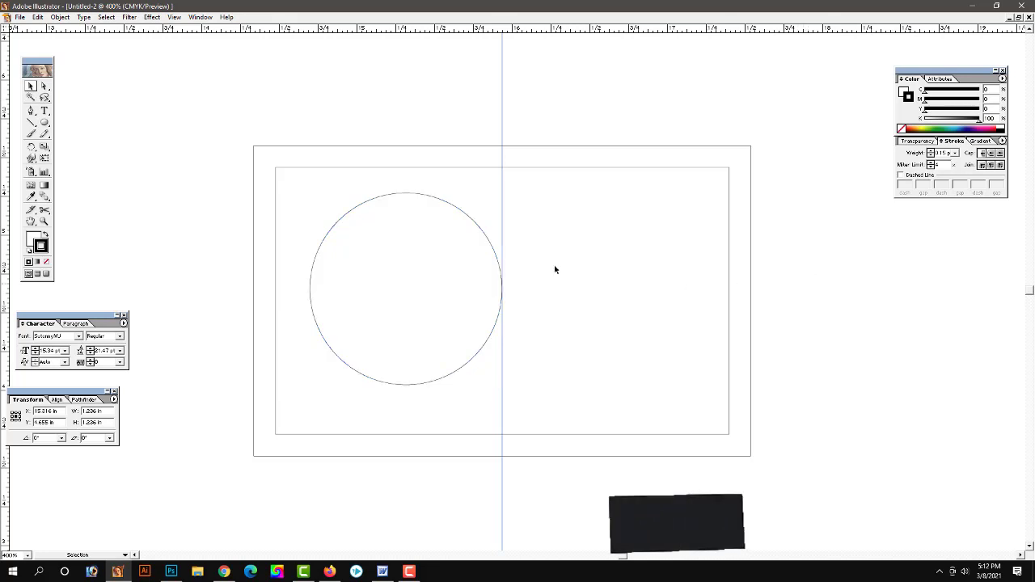
{"action": "left_click", "coordinate": [458, 211]}
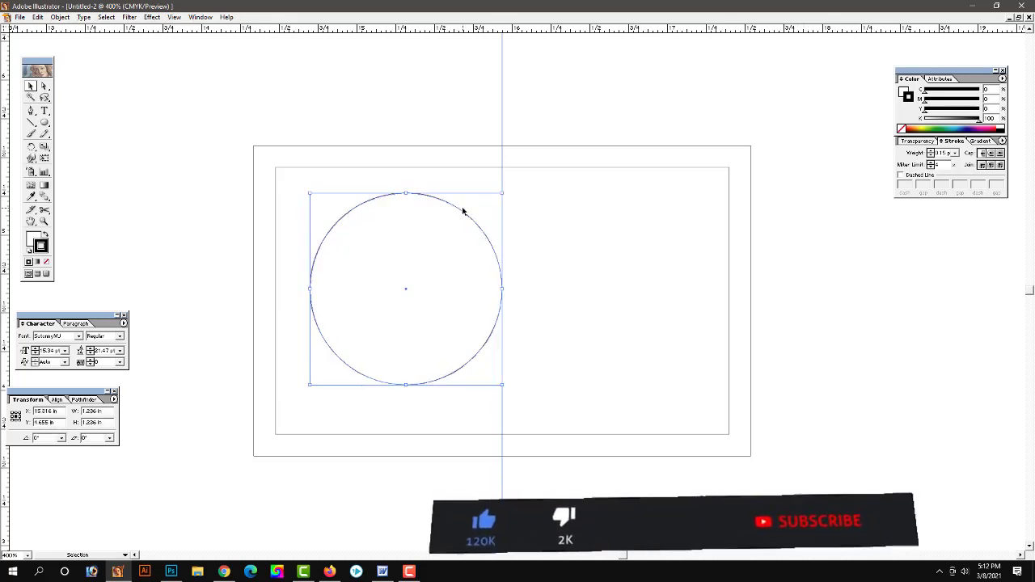
{"action": "mouse_move", "coordinate": [501, 192]}
{"action": "left_mouse_down"}
{"action": "mouse_move", "coordinate": [486, 207]}
{"action": "mouse_move", "coordinate": [496, 204]}
{"action": "left_mouse_up"}
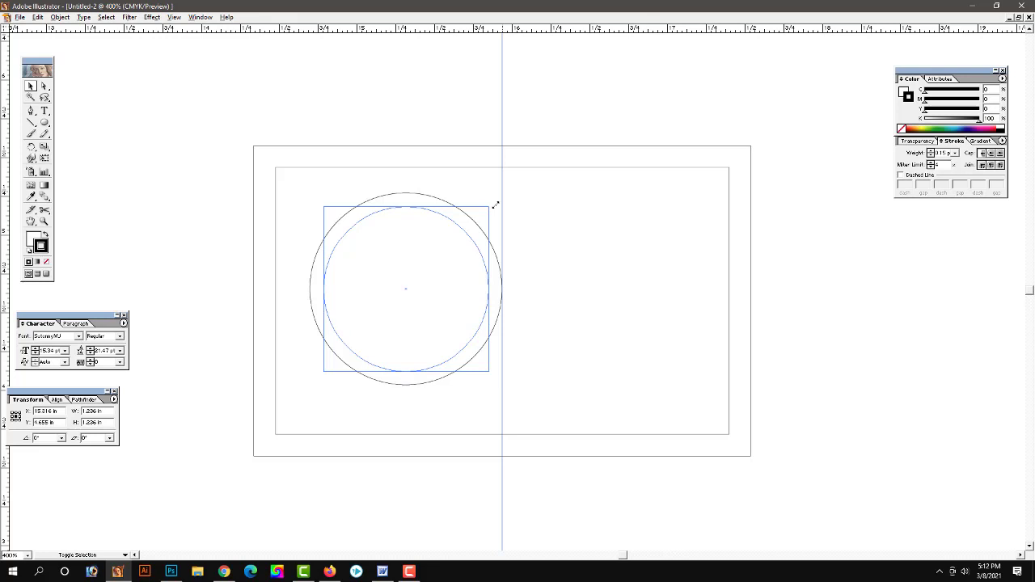
{"action": "left_click_drag", "start_coordinate": [496, 205], "coordinate": [497, 205]}
Give the outer circle a solid black fill and no stroke
{"action": "left_click", "coordinate": [553, 288]}
{"action": "left_click", "coordinate": [499, 307]}
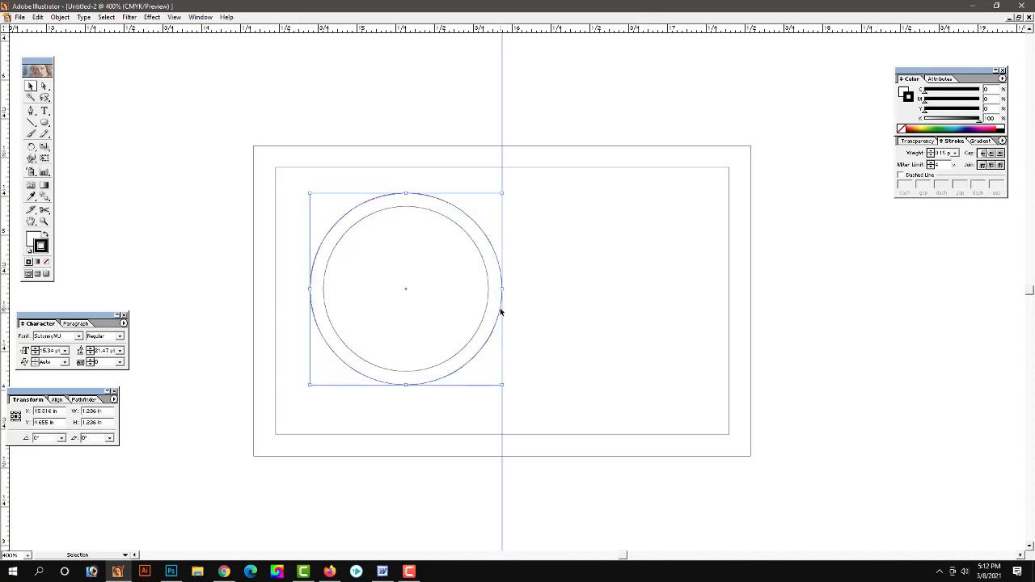
{"action": "left_click", "coordinate": [901, 129]}
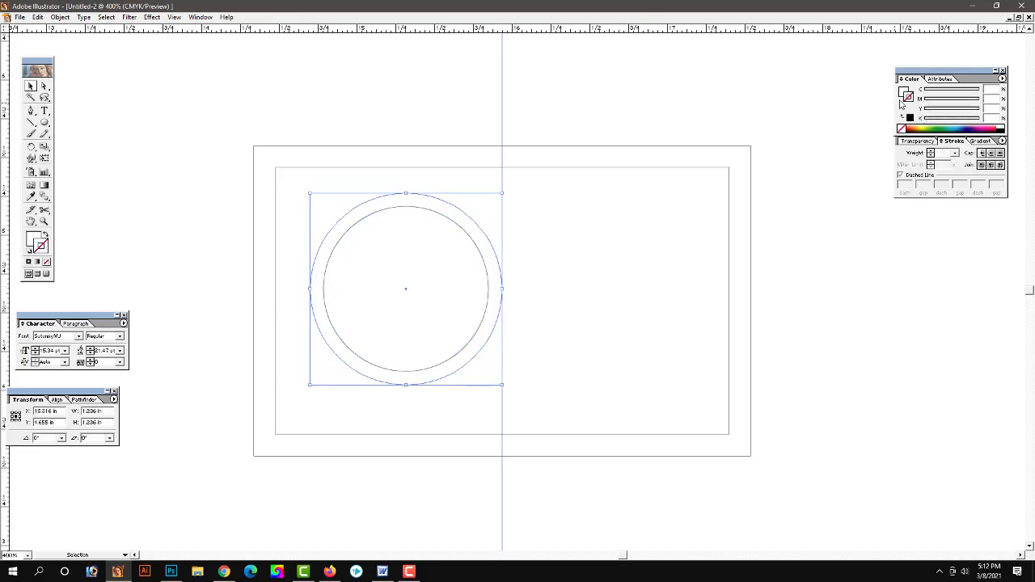
{"action": "left_click", "coordinate": [1001, 129]}
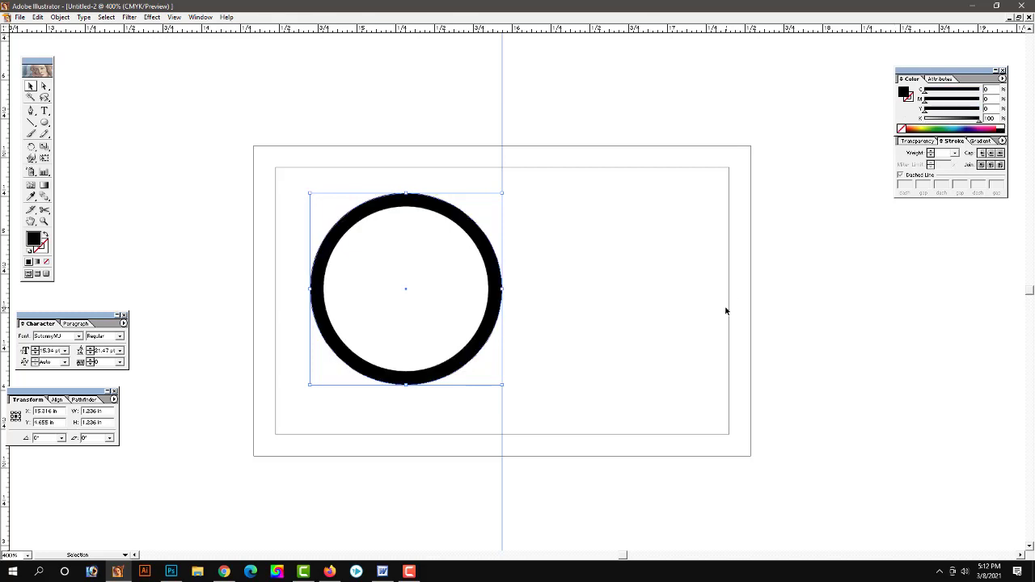
{"action": "left_click", "coordinate": [813, 305]}
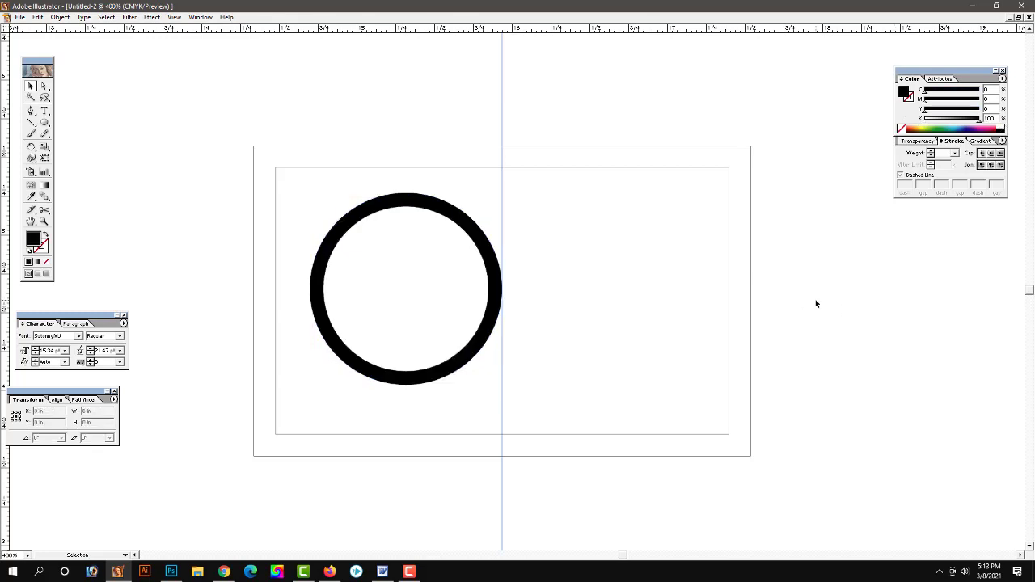
Deselect the circle and scroll the view down toward the artboard's lower-left edge
{"action": "left_click", "coordinate": [443, 300]}
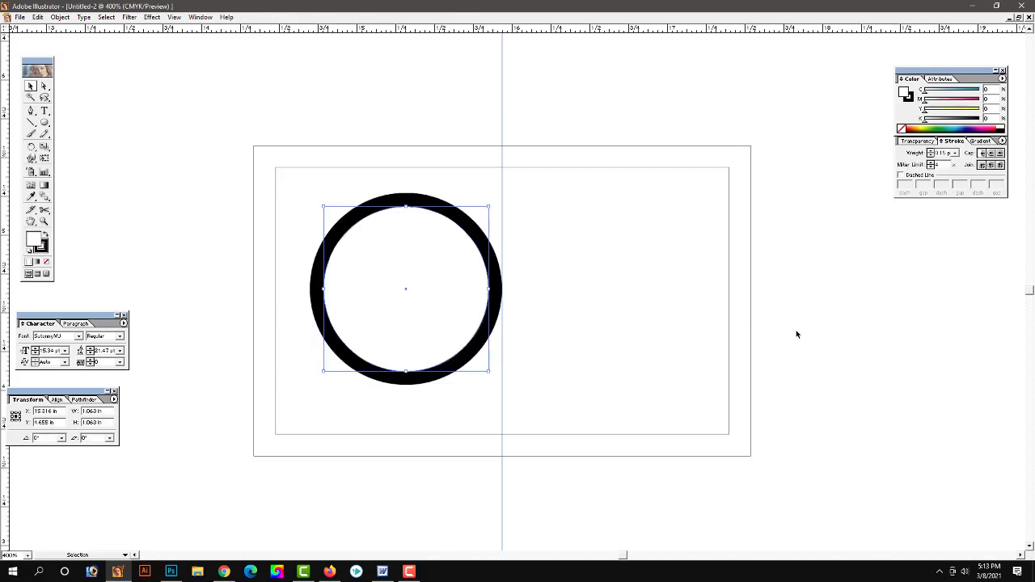
{"action": "left_click", "coordinate": [853, 329]}
{"action": "key", "text": "space"}
{"action": "scroll", "coordinate": [566, 357], "scroll_direction": "down", "scroll_amount": 1}
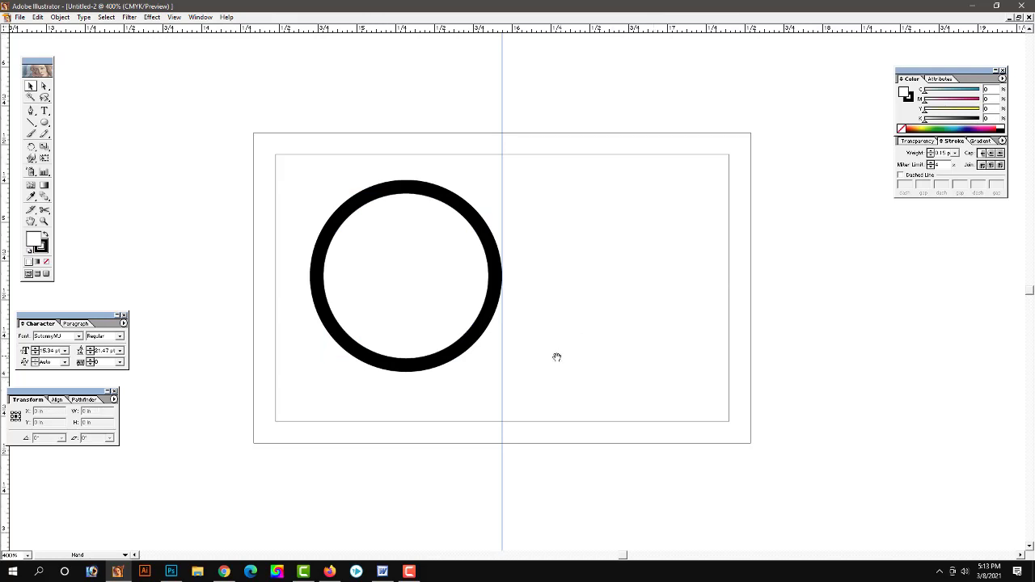
{"action": "scroll", "coordinate": [550, 358], "scroll_direction": "down", "scroll_amount": 1}
{"action": "scroll", "coordinate": [544, 364], "scroll_direction": "down", "scroll_amount": 1}
{"action": "scroll", "coordinate": [545, 364], "scroll_direction": "down", "scroll_amount": 1}
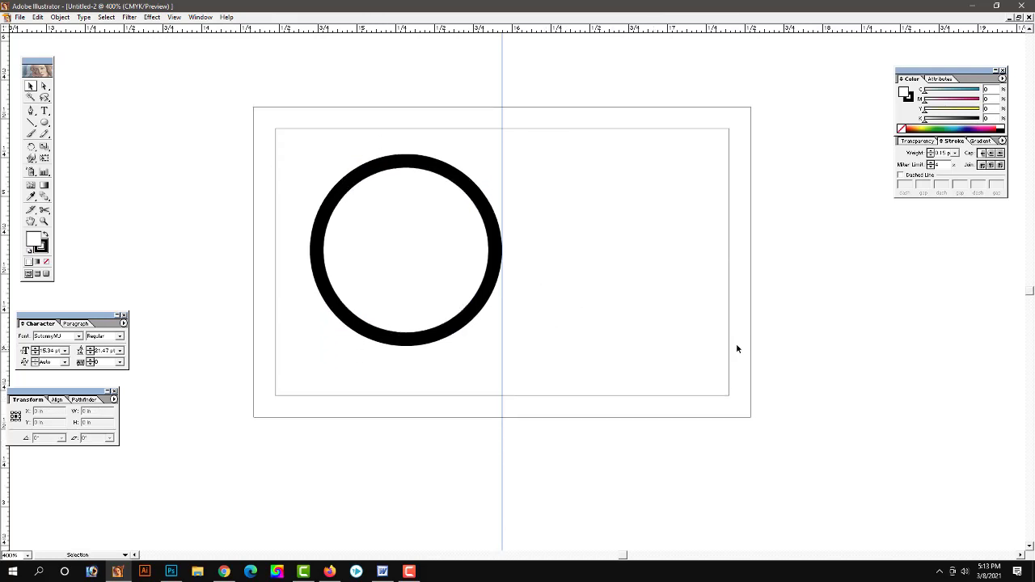
{"action": "left_click", "coordinate": [31, 111]}
Start the stem path at the artboard's bottom edge with a curved anchor beneath the ring
{"action": "left_click", "coordinate": [307, 417]}
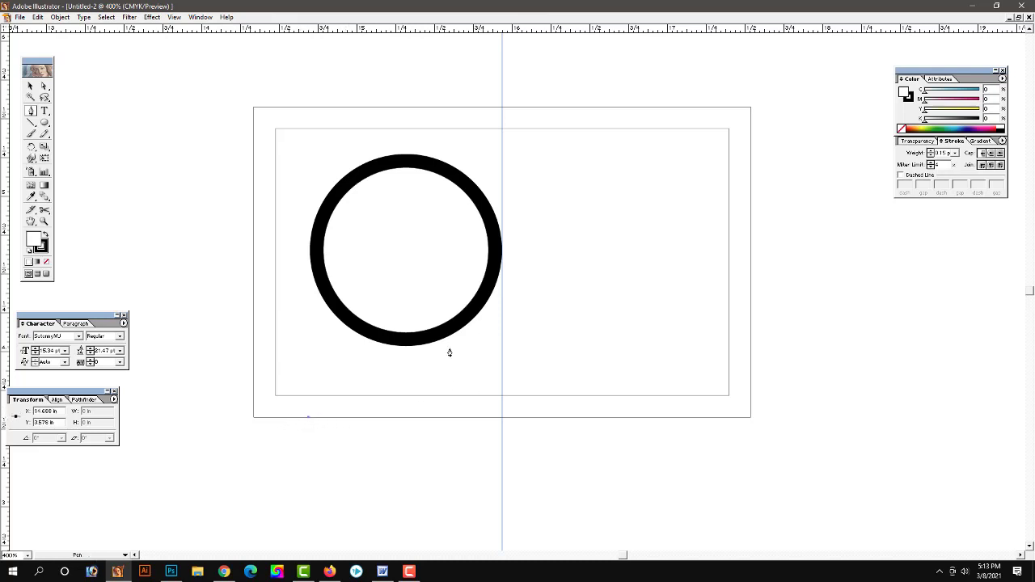
{"action": "left_click_drag", "start_coordinate": [437, 345], "coordinate": [535, 332]}
{"action": "key", "text": "ctrl+z"}
{"action": "left_click_drag", "start_coordinate": [428, 346], "coordinate": [510, 343]}
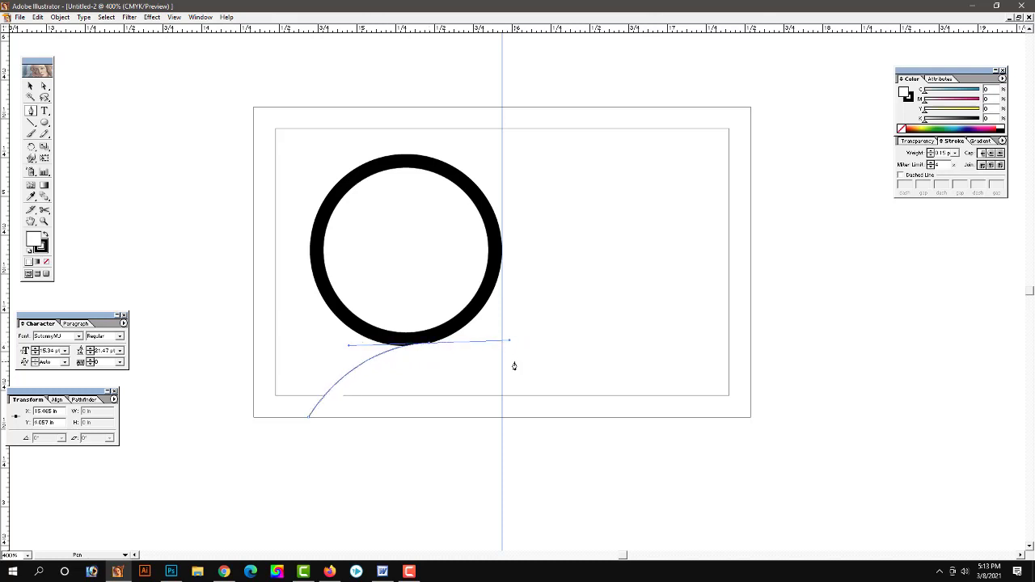
{"action": "left_click", "coordinate": [429, 344]}
{"action": "left_click", "coordinate": [430, 343]}
Curve the stem back down to the bottom edge and close the path
{"action": "left_click", "coordinate": [386, 340]}
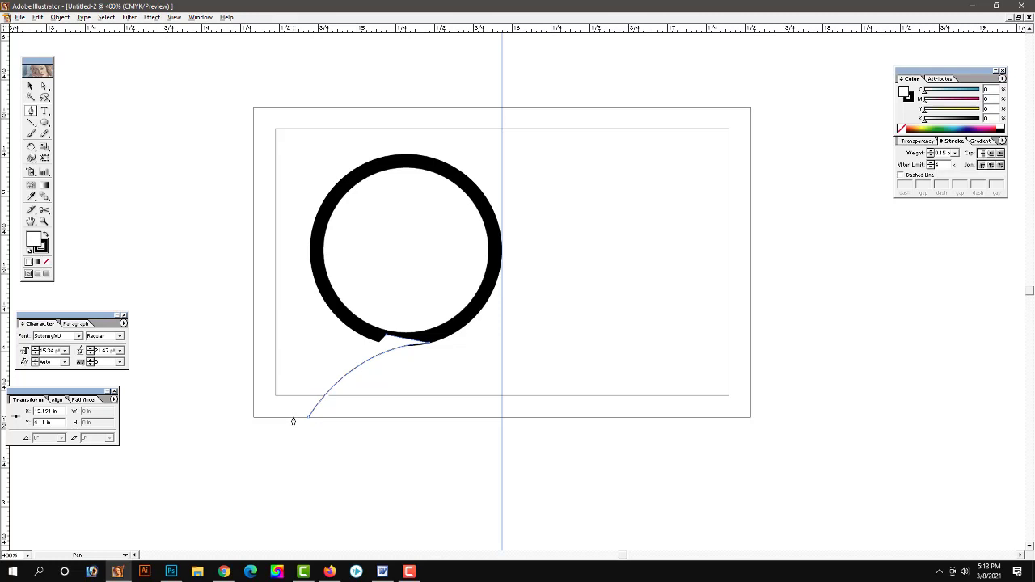
{"action": "left_click_drag", "start_coordinate": [293, 417], "coordinate": [251, 488]}
{"action": "left_click_drag", "start_coordinate": [254, 485], "coordinate": [257, 483]}
{"action": "left_click", "coordinate": [292, 418]}
{"action": "left_click", "coordinate": [307, 418]}
Fill the stem black, place it behind, and set the border rectangles' fill to None
{"action": "left_click", "coordinate": [999, 128]}
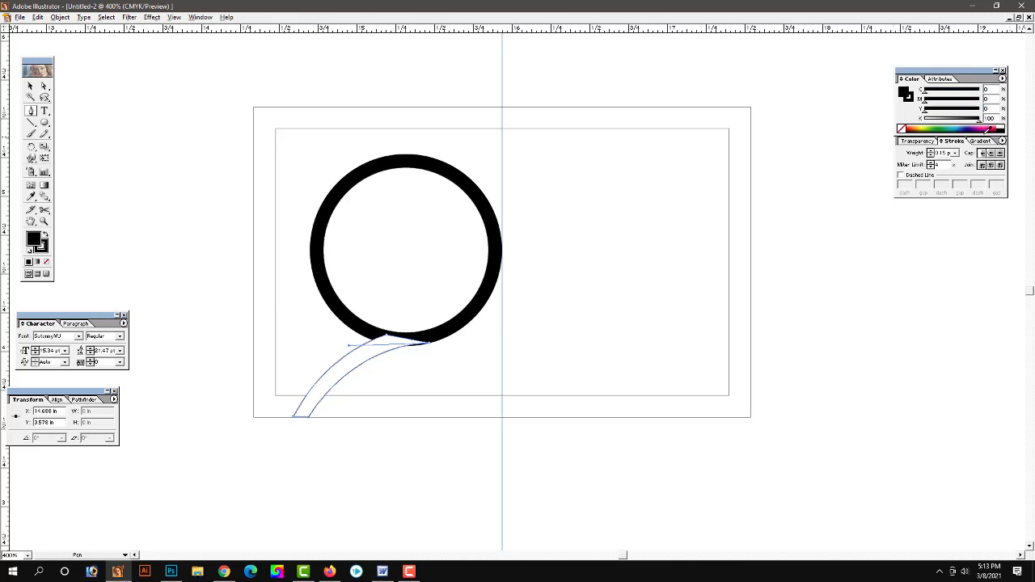
{"action": "left_click", "coordinate": [30, 86]}
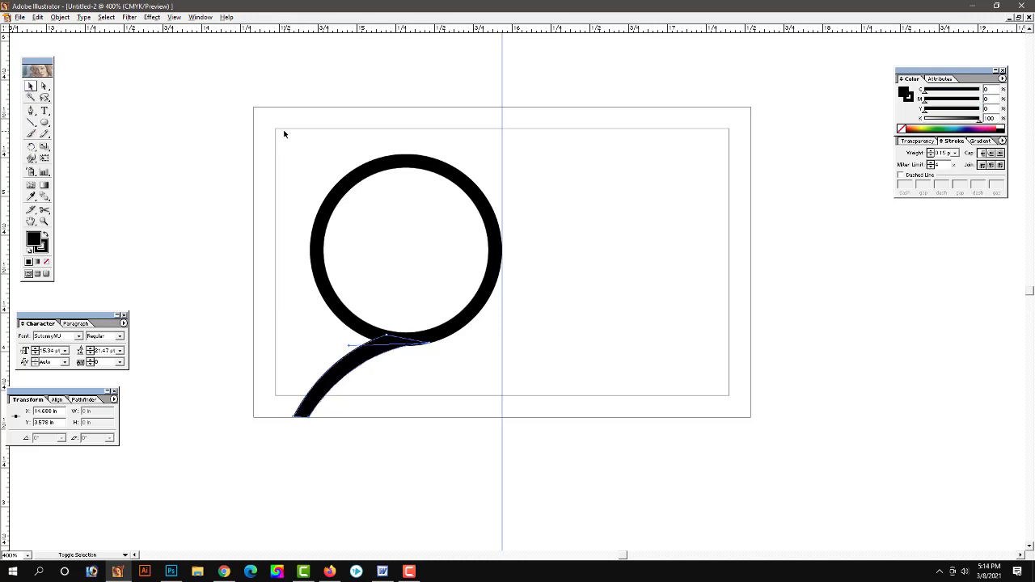
{"action": "key", "text": "ctrl+z"}
{"action": "left_click", "coordinate": [555, 446]}
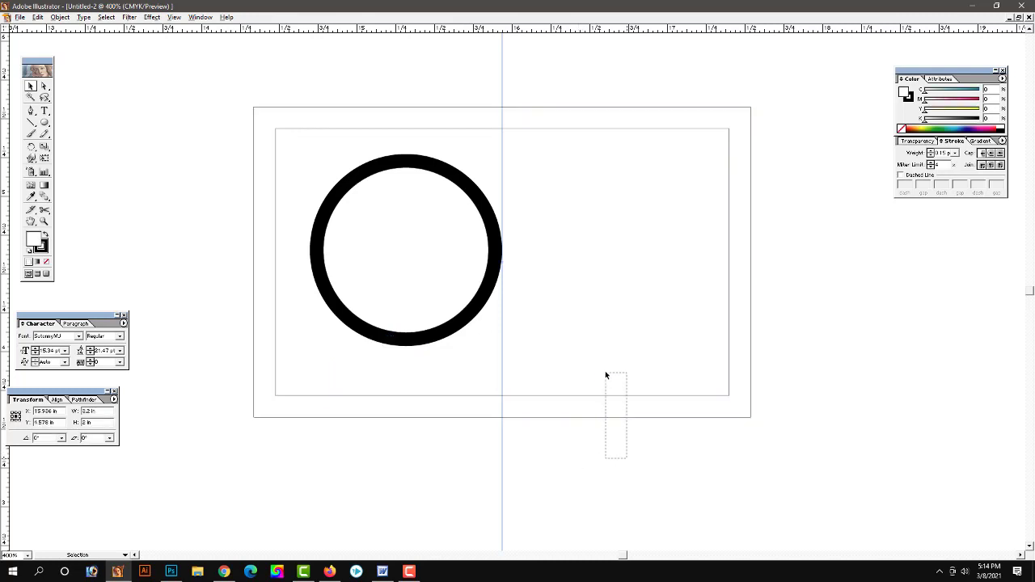
{"action": "left_click_drag", "start_coordinate": [606, 375], "coordinate": [602, 370]}
{"action": "left_click", "coordinate": [901, 130]}
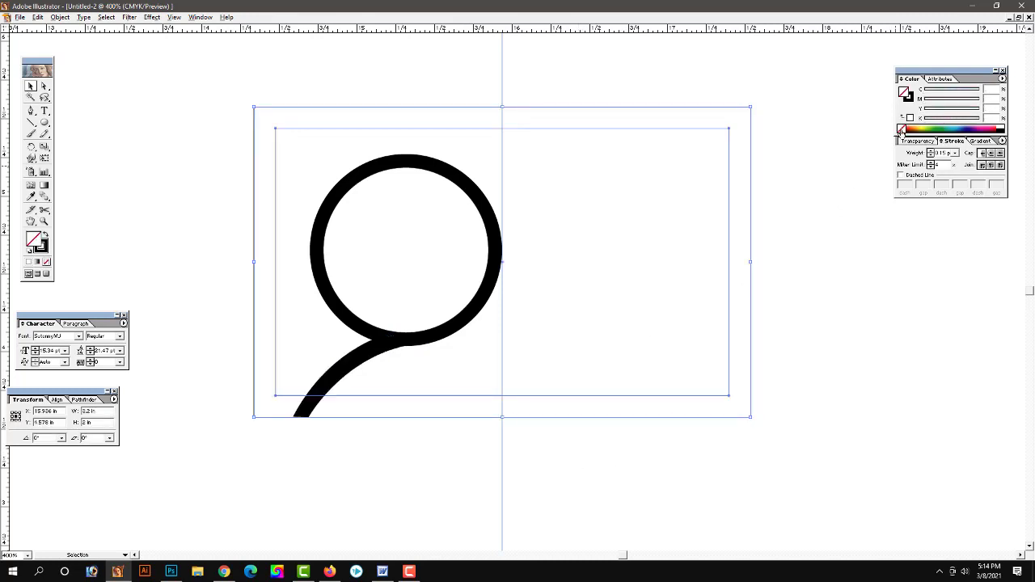
{"action": "left_click", "coordinate": [820, 397]}
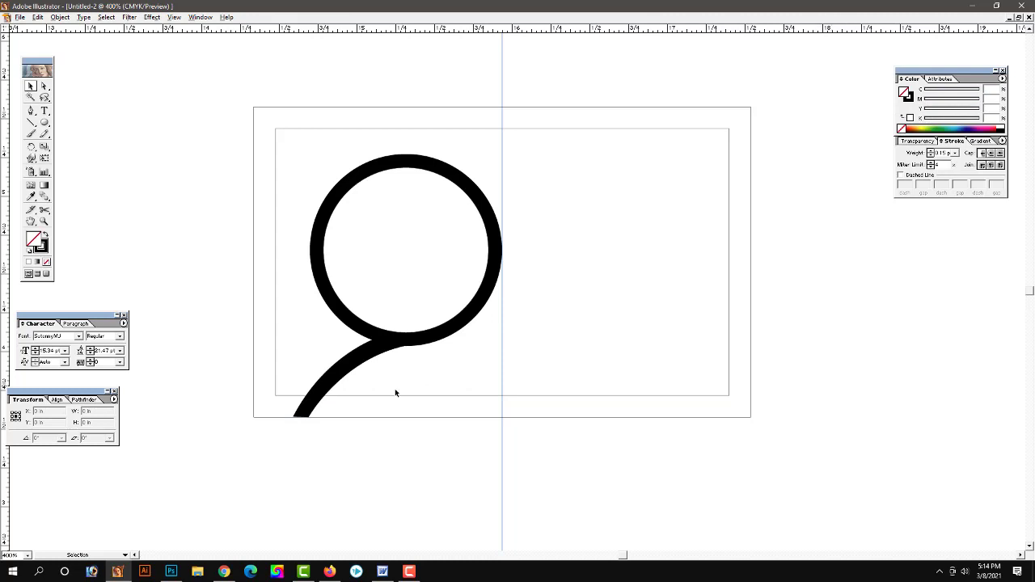
Check the curved stem and ring by selecting and deselecting each
{"action": "left_click", "coordinate": [352, 369]}
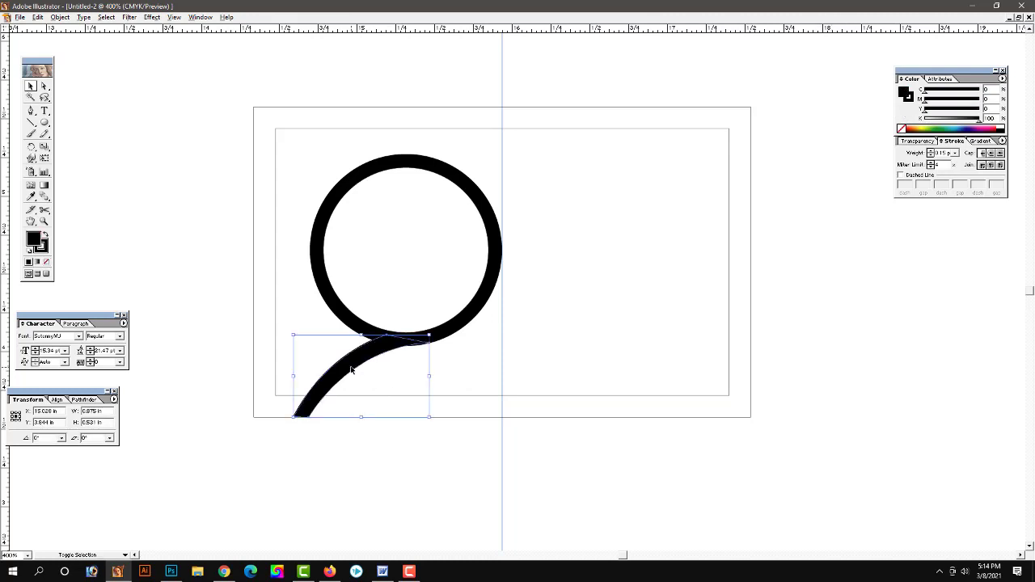
{"action": "left_click", "coordinate": [595, 478]}
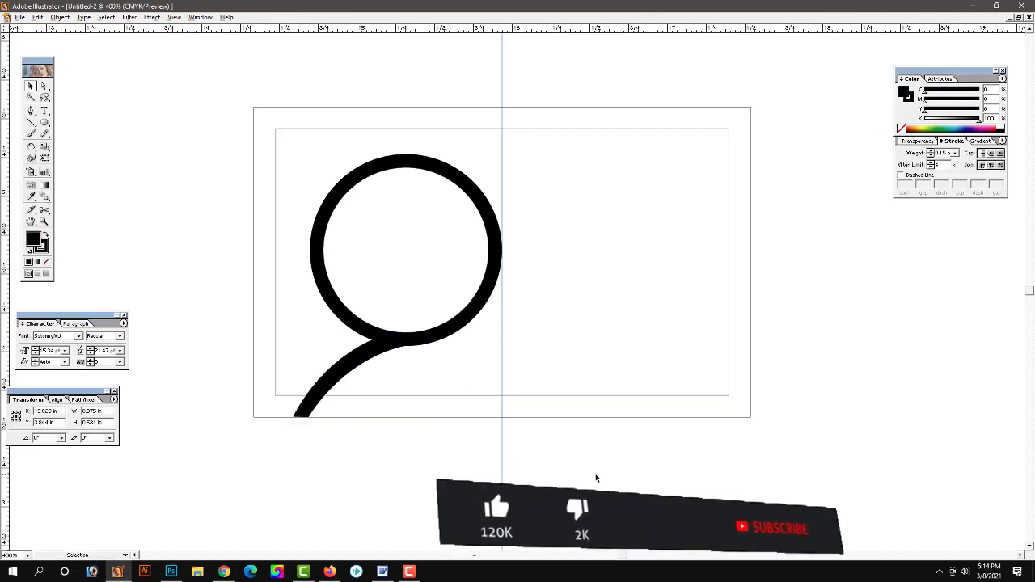
{"action": "left_click", "coordinate": [381, 353]}
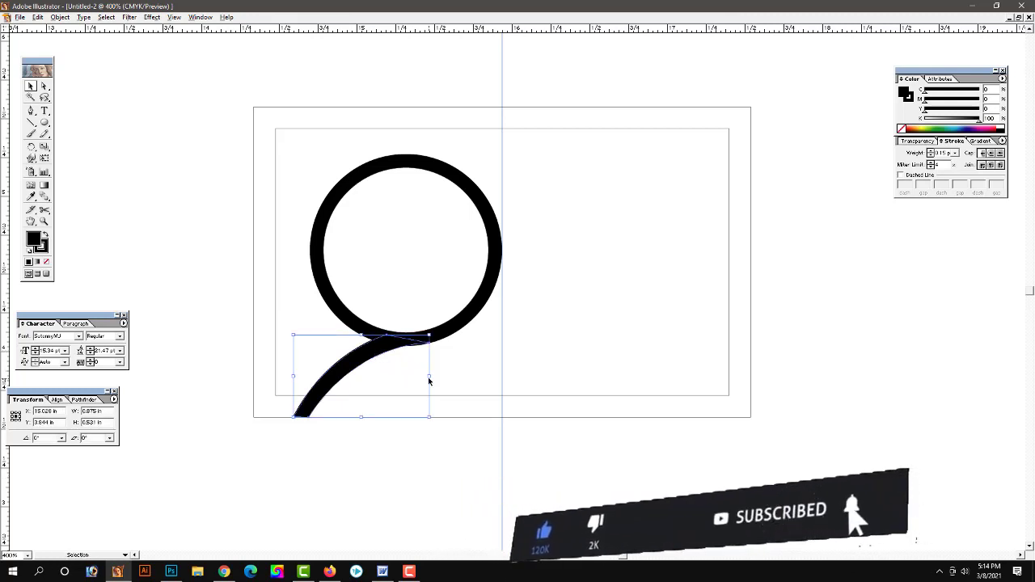
{"action": "left_click", "coordinate": [535, 456]}
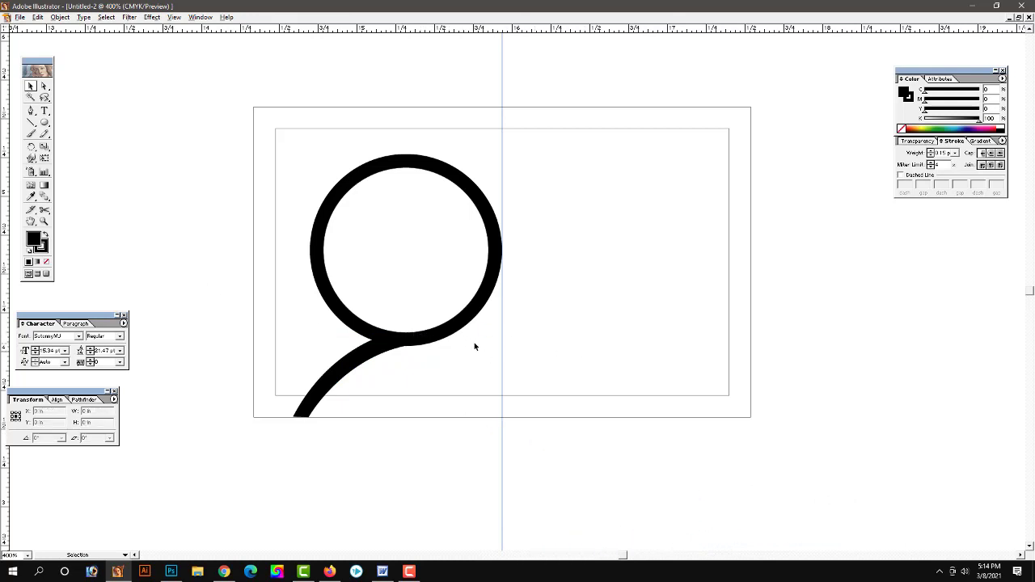
{"action": "left_click", "coordinate": [450, 303]}
{"action": "left_click", "coordinate": [103, 169]}
{"action": "key", "text": "p"}
Draw the band's top edge from the ring's base rightward to an upward-curving tip
{"action": "left_click", "coordinate": [397, 337]}
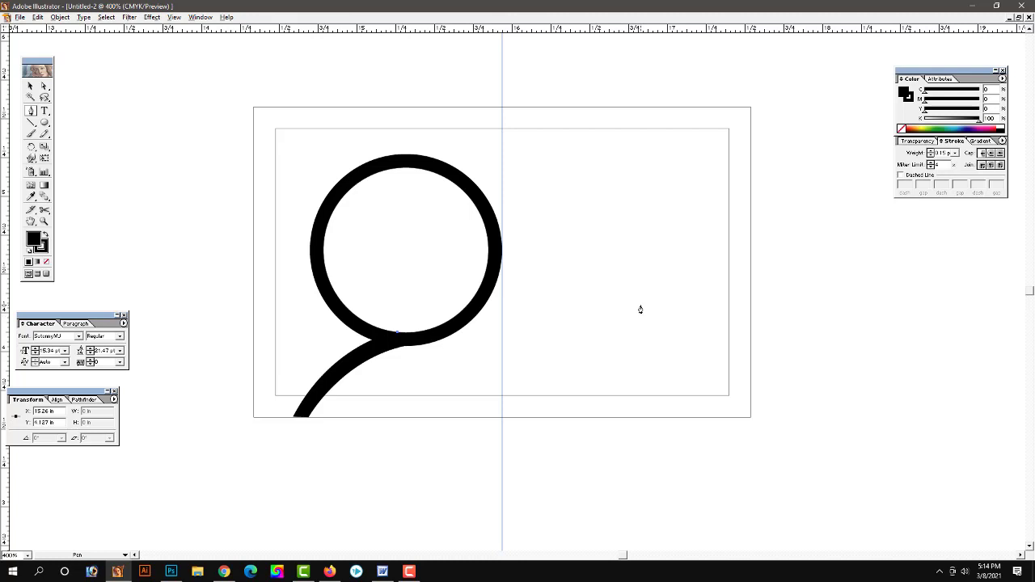
{"action": "left_click_drag", "start_coordinate": [604, 332], "coordinate": [610, 328]}
{"action": "left_click", "coordinate": [650, 317], "text": "ctrl"}
{"action": "left_click", "coordinate": [603, 332]}
{"action": "left_click_drag", "start_coordinate": [672, 309], "coordinate": [707, 278]}
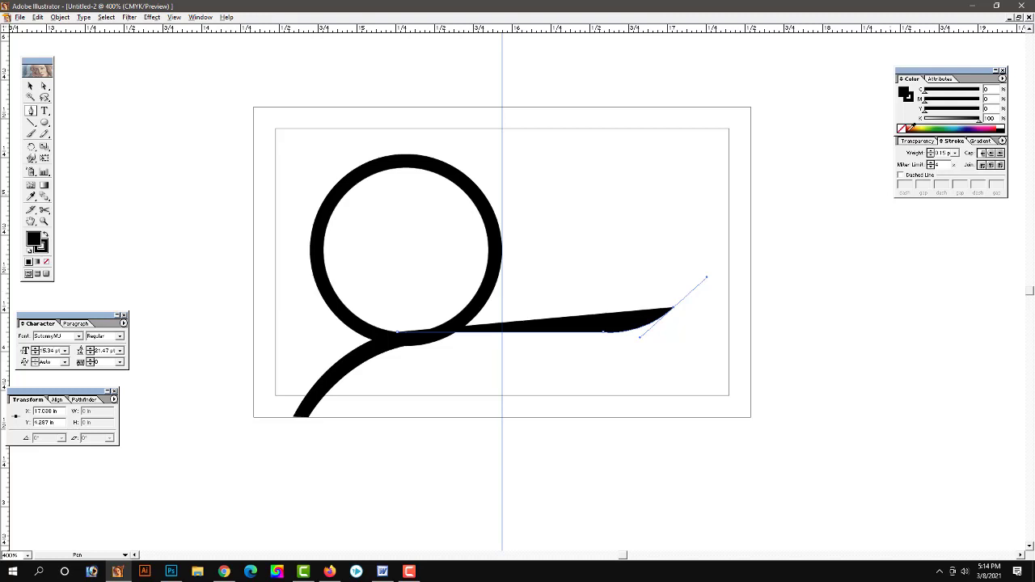
{"action": "left_click", "coordinate": [901, 129]}
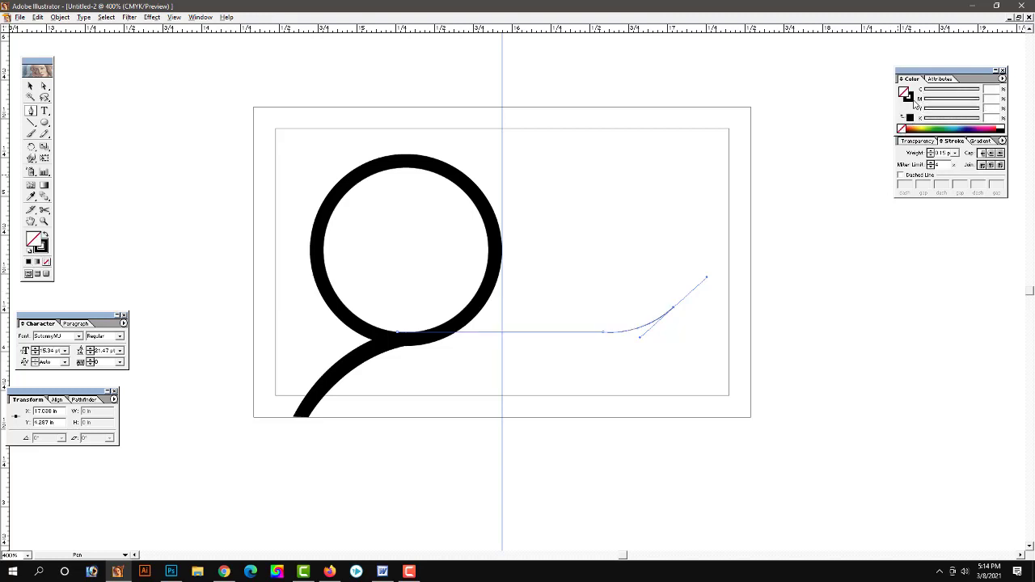
Cap the tip, run the lower edge back to the ring, and close the band path
{"action": "left_click", "coordinate": [674, 310]}
{"action": "left_click", "coordinate": [682, 316]}
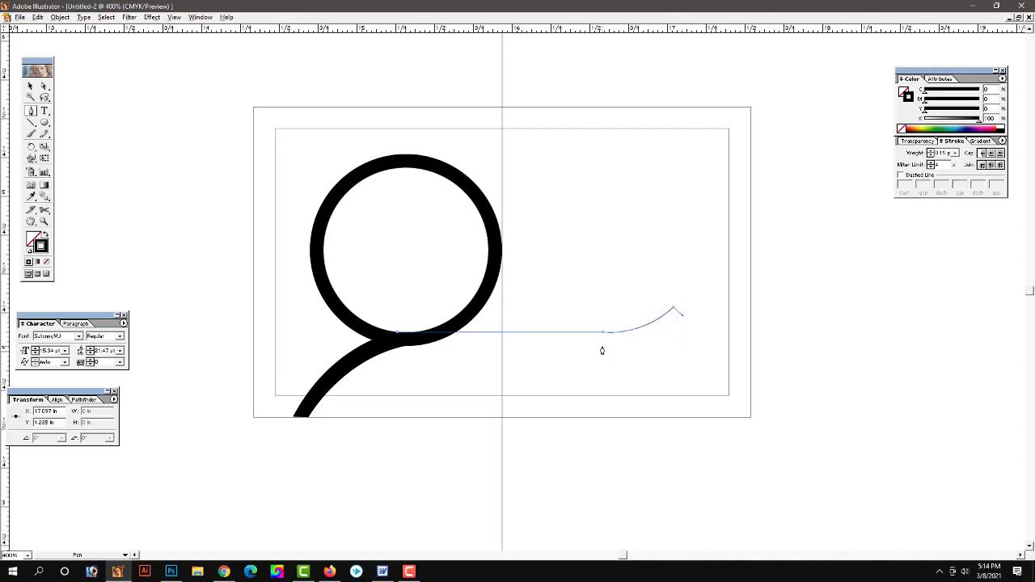
{"action": "left_click_drag", "start_coordinate": [602, 347], "coordinate": [538, 346]}
{"action": "left_click", "coordinate": [603, 348]}
{"action": "left_click", "coordinate": [405, 348]}
{"action": "left_click", "coordinate": [397, 336]}
Give the horizontal band no stroke and a white-to-black linear gradient fill
{"action": "left_click", "coordinate": [901, 128]}
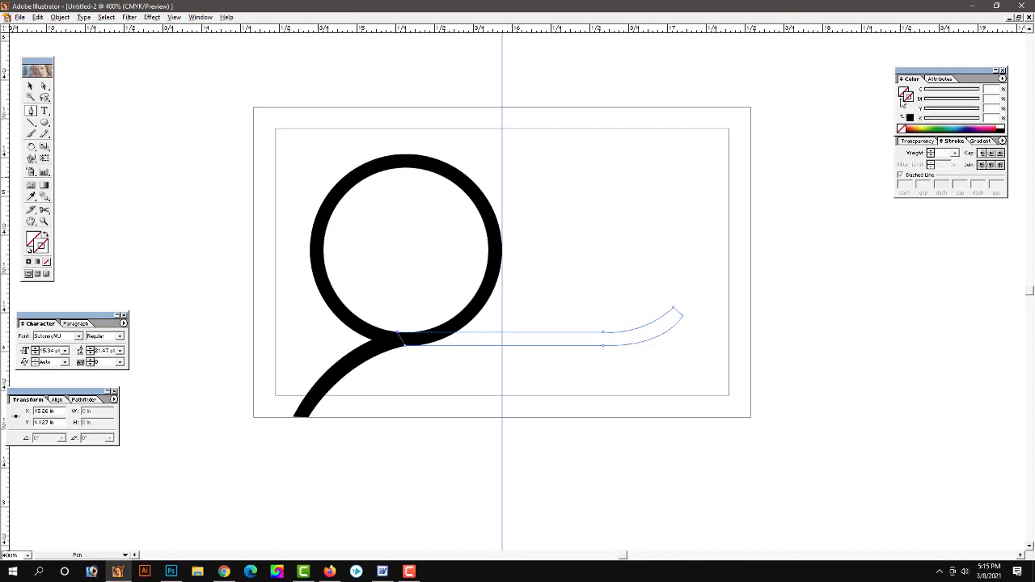
{"action": "left_click", "coordinate": [1002, 127]}
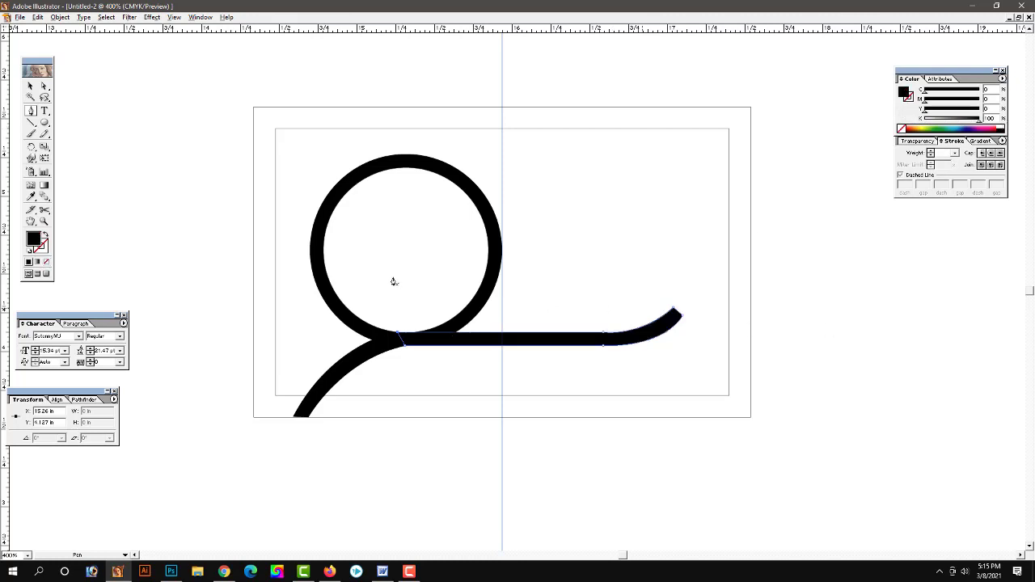
{"action": "left_click", "coordinate": [31, 85]}
{"action": "left_click", "coordinate": [373, 262]}
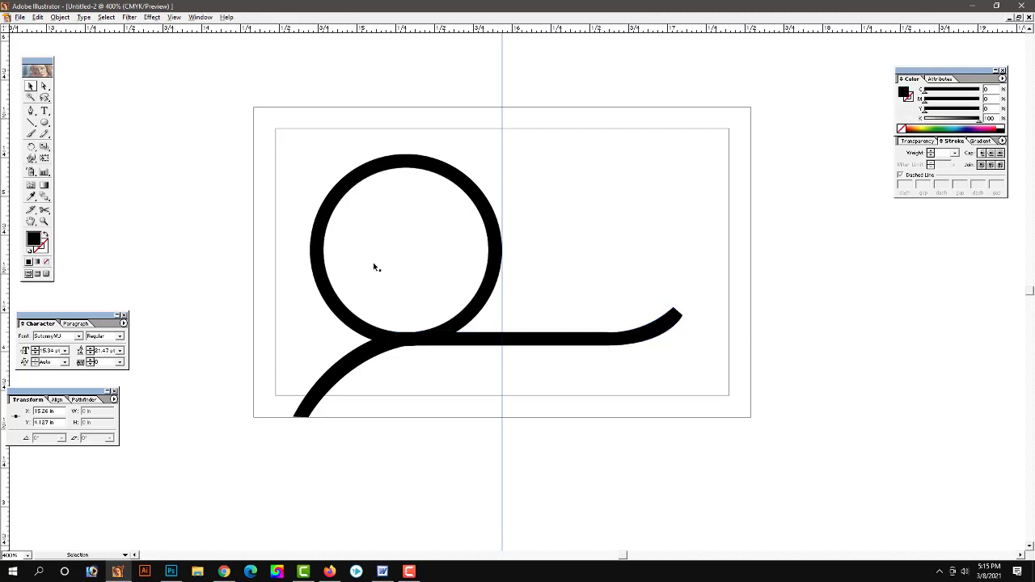
{"action": "left_click", "coordinate": [637, 342]}
{"action": "left_click", "coordinate": [980, 141]}
{"action": "left_click", "coordinate": [963, 190]}
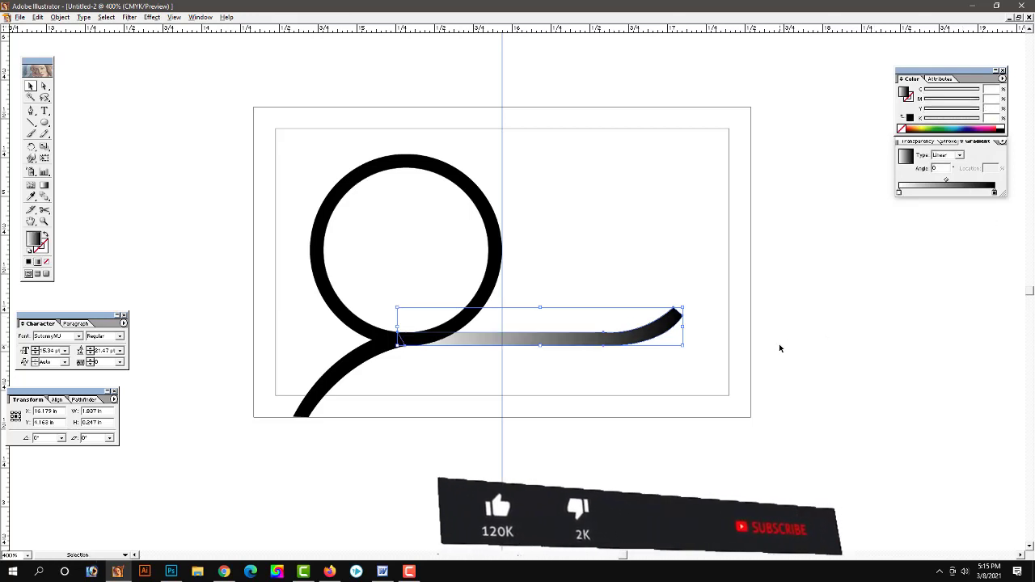
{"action": "left_click", "coordinate": [818, 301]}
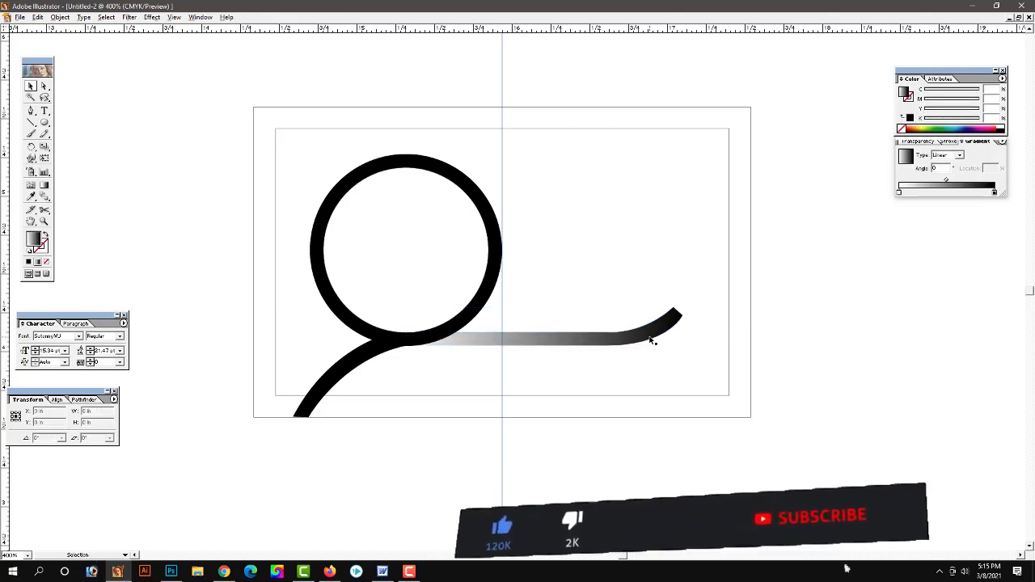
Apply a white-to-black gradient with no stroke to the lower-left curve, then zoom in on the ring
{"action": "left_click", "coordinate": [358, 361]}
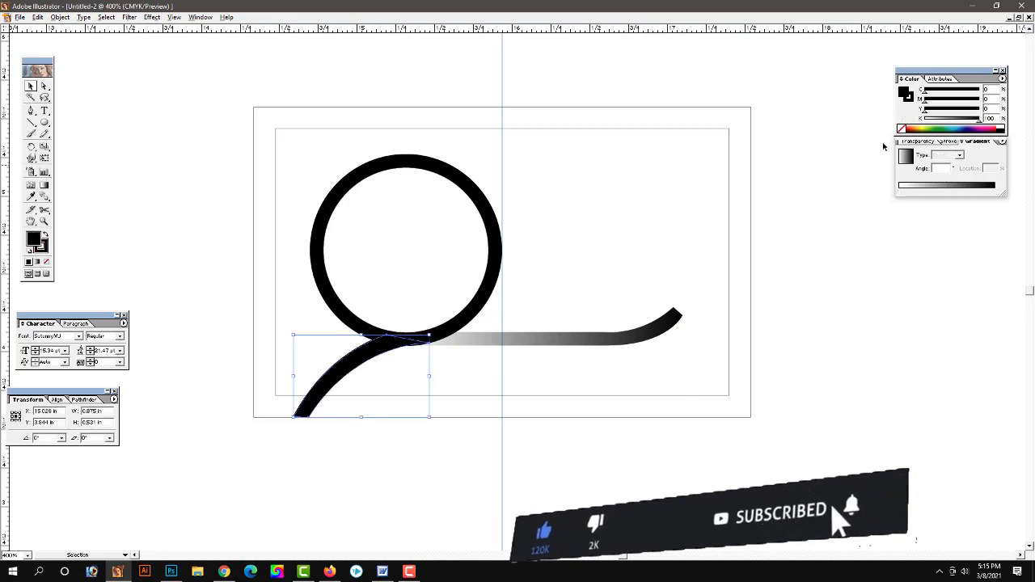
{"action": "left_click", "coordinate": [953, 184]}
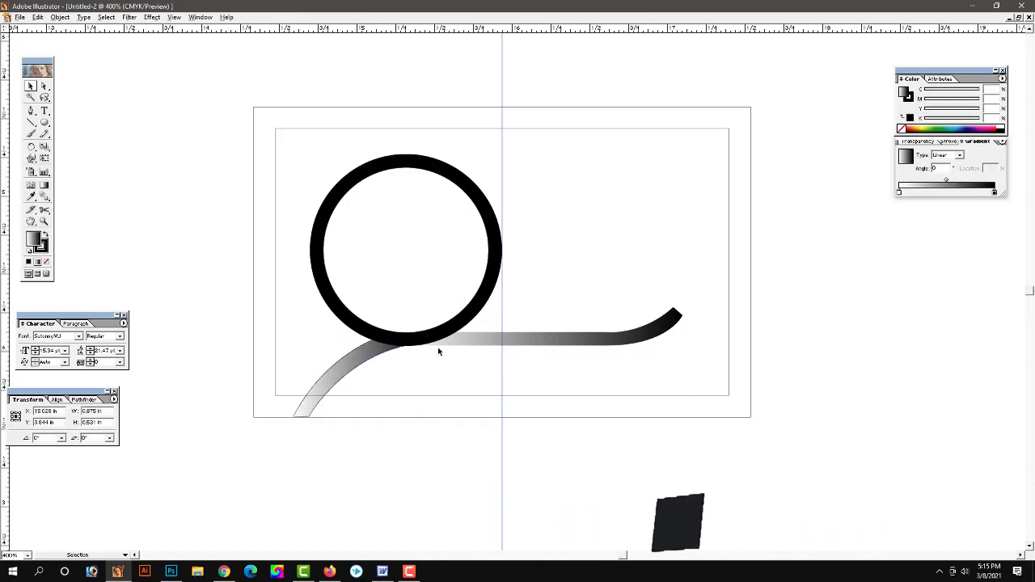
{"action": "left_click", "coordinate": [352, 353]}
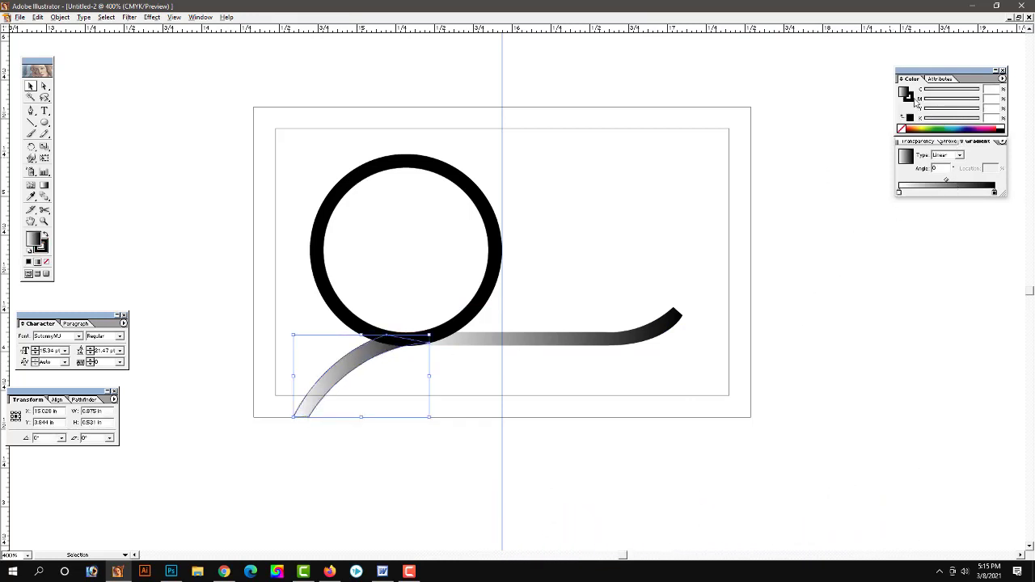
{"action": "left_click", "coordinate": [901, 129]}
{"action": "left_click", "coordinate": [819, 325]}
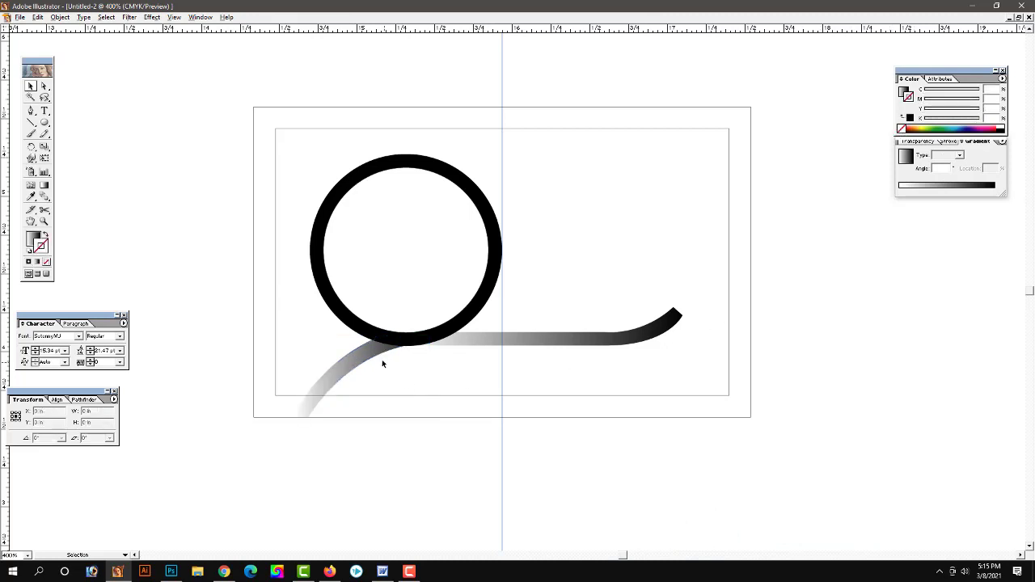
{"action": "left_click", "coordinate": [366, 358]}
{"action": "left_click", "coordinate": [832, 274]}
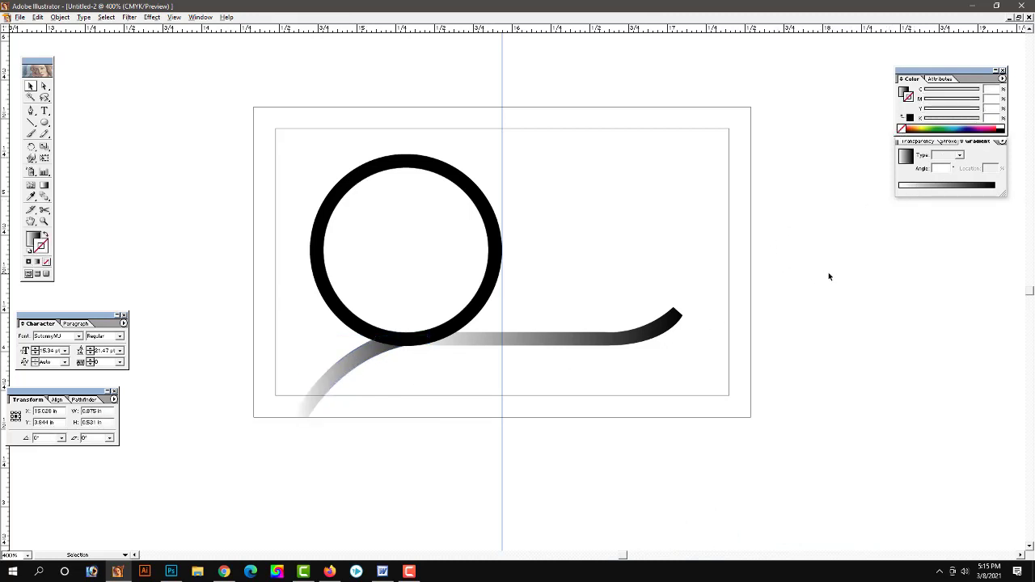
{"action": "key", "text": "z"}
{"action": "left_click", "coordinate": [455, 312]}
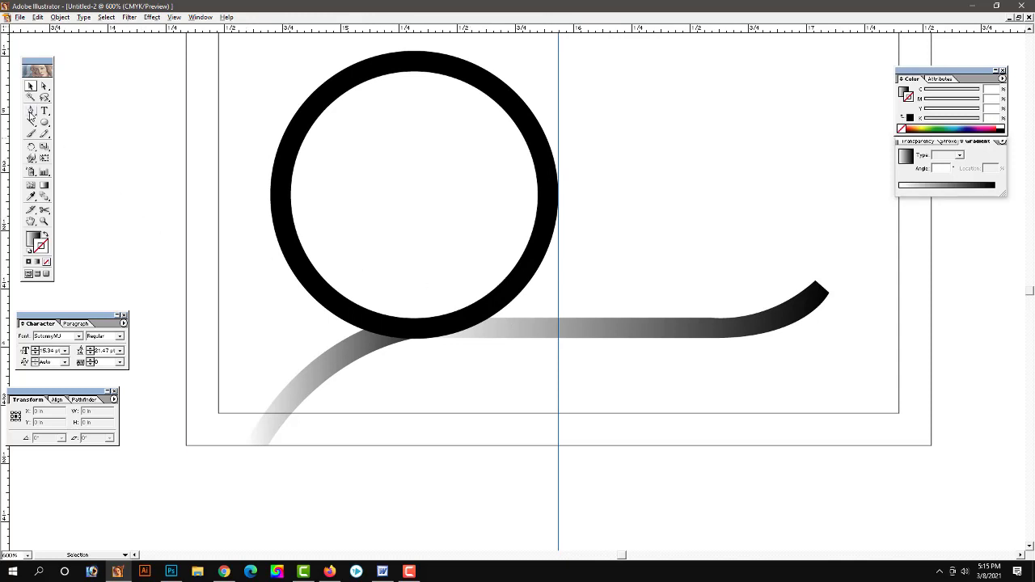
Draw a wedge path over the ring's lower right where the swoosh meets it
{"action": "left_click", "coordinate": [31, 111]}
{"action": "left_click", "coordinate": [415, 321]}
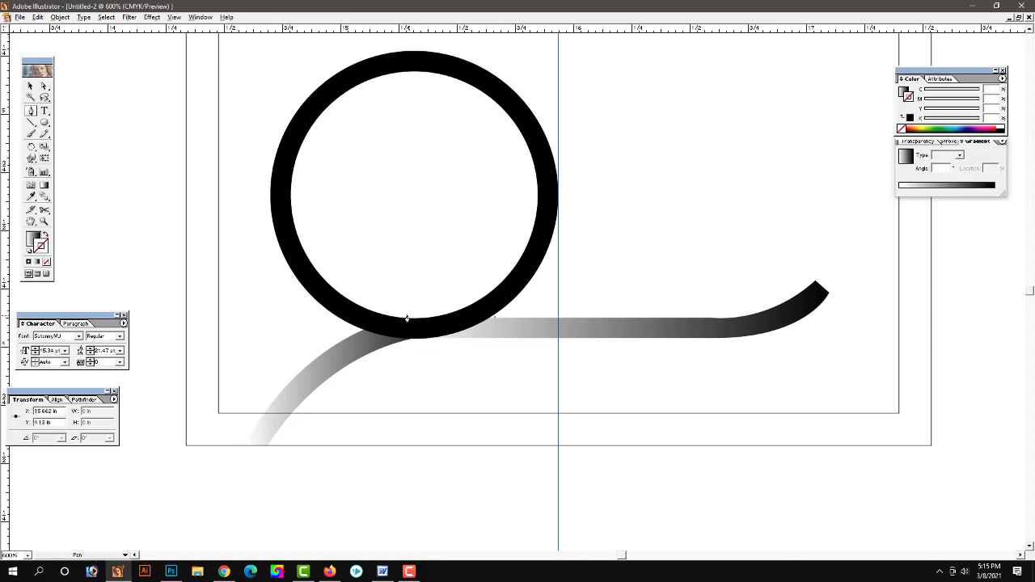
{"action": "left_click_drag", "start_coordinate": [410, 319], "coordinate": [493, 317]}
{"action": "left_click", "coordinate": [468, 294]}
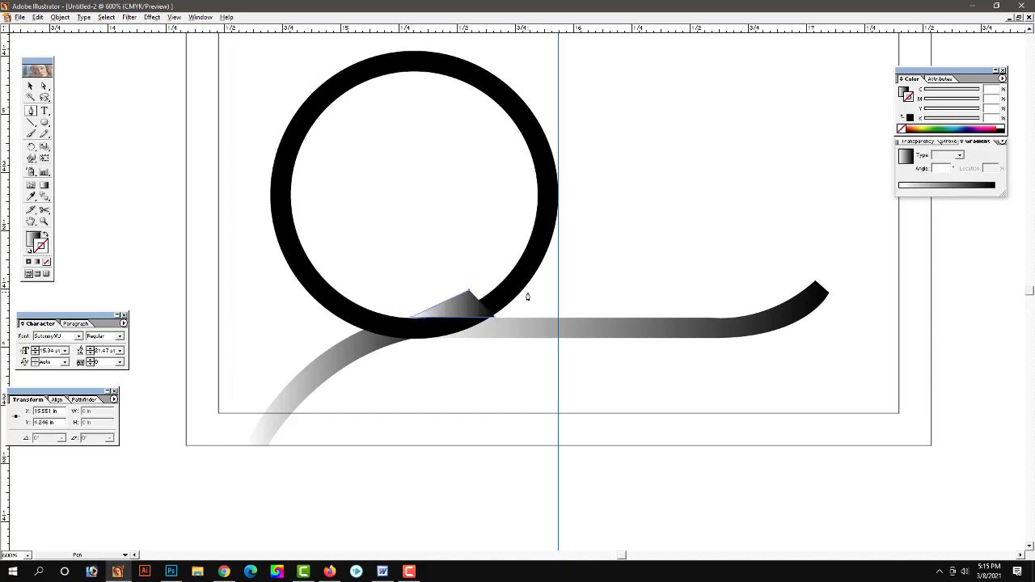
{"action": "left_click", "coordinate": [527, 296]}
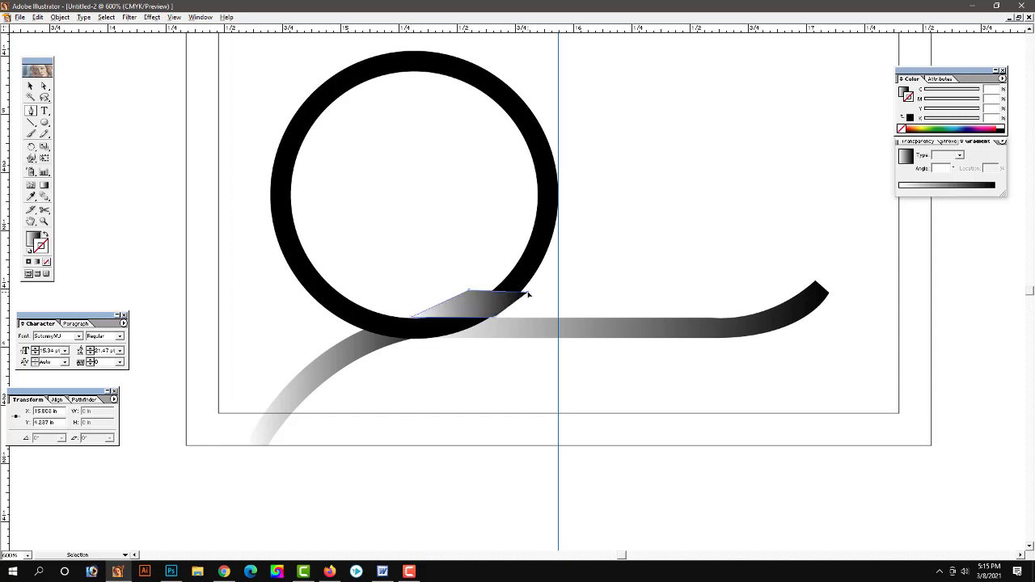
{"action": "left_click_drag", "start_coordinate": [527, 296], "coordinate": [537, 284]}
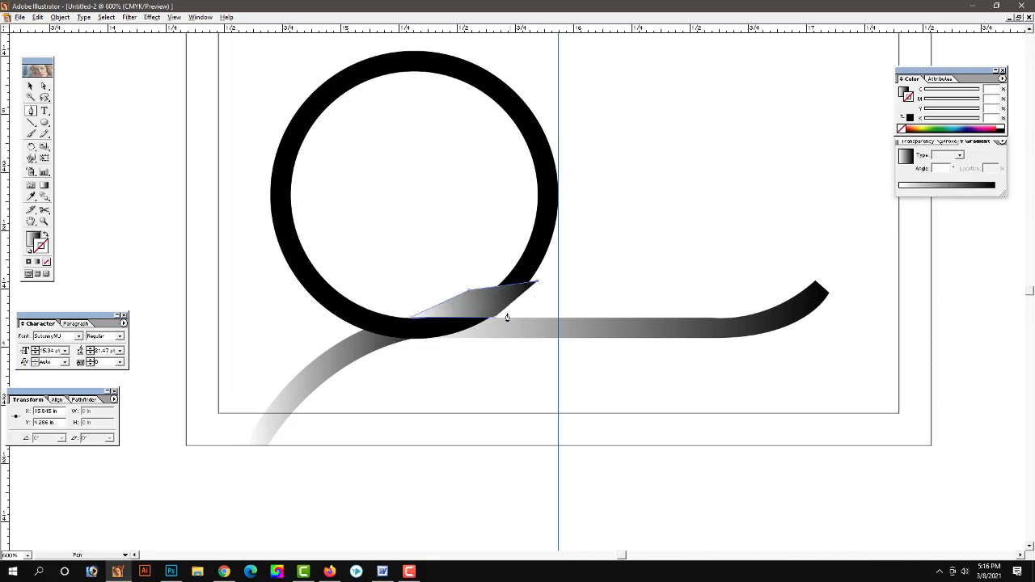
Fill the wedge white to blank out that part of the ring
{"action": "left_click", "coordinate": [30, 86]}
{"action": "left_click", "coordinate": [903, 96]}
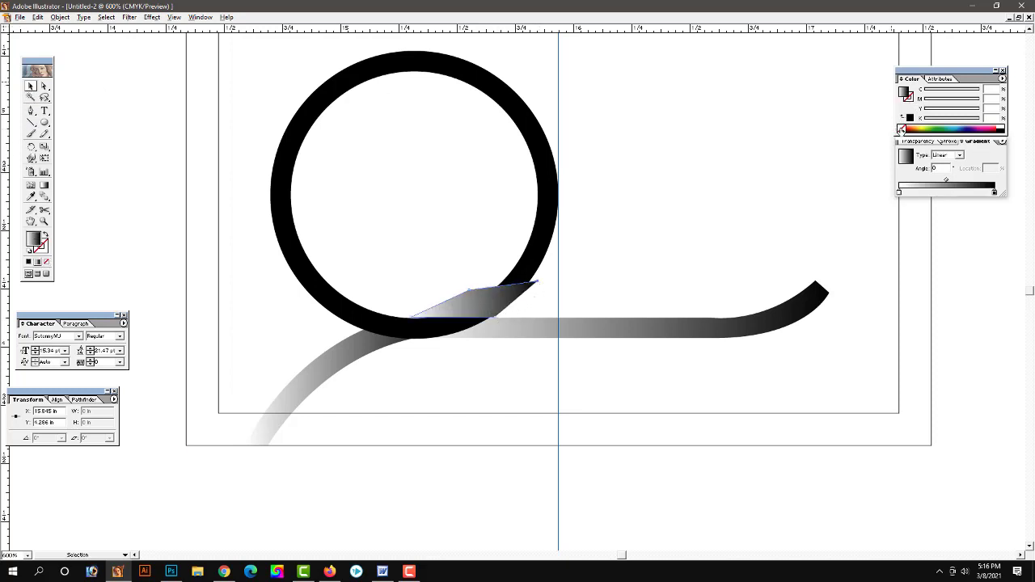
{"action": "left_click", "coordinate": [900, 130]}
{"action": "left_click", "coordinate": [1001, 124]}
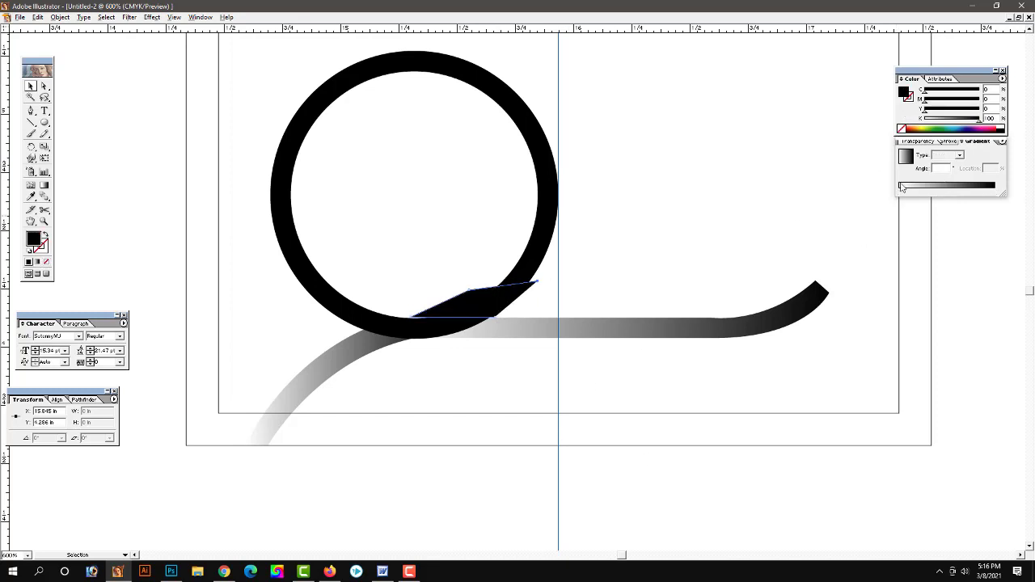
{"action": "left_click", "coordinate": [571, 481]}
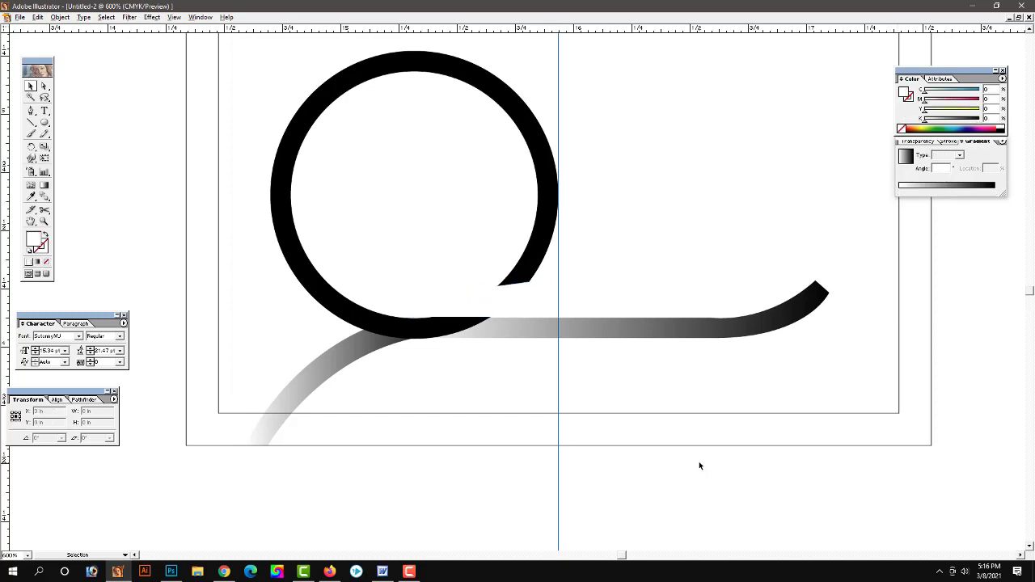
{"action": "key", "text": "ctrl+minus"}
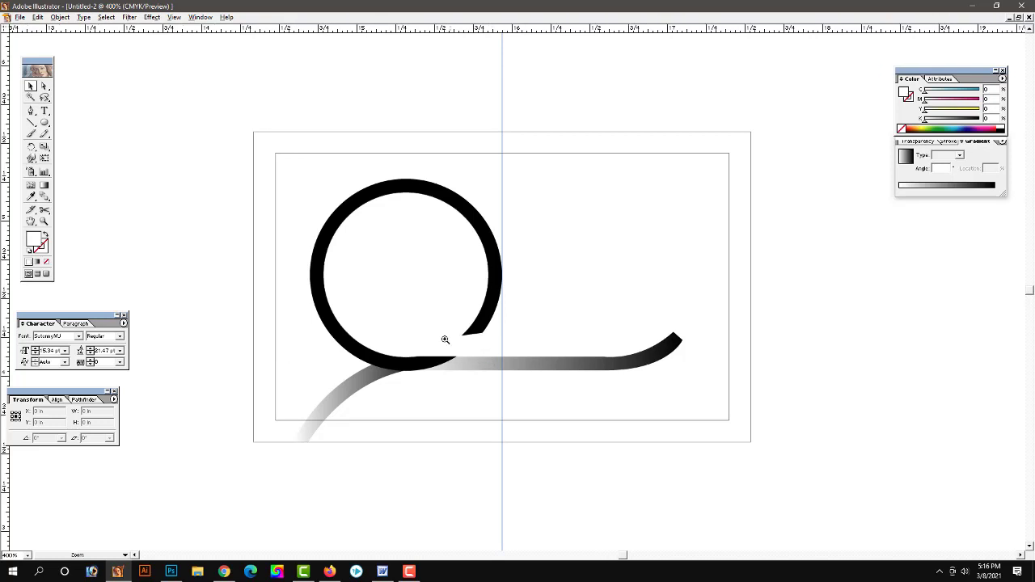
{"action": "key", "text": "ctrl+plus"}
{"action": "scroll", "coordinate": [512, 353], "scroll_direction": "right", "scroll_amount": 1}
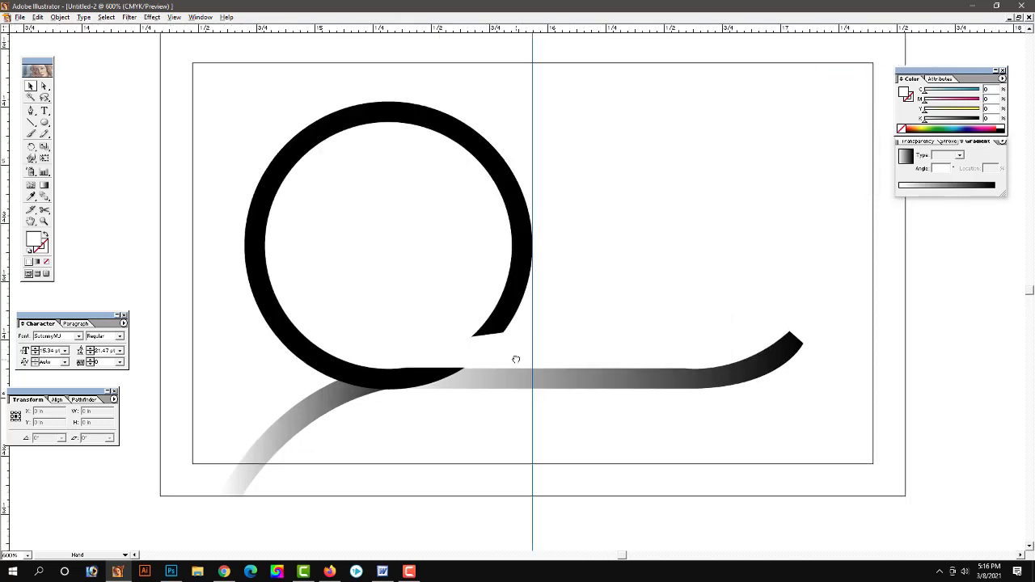
Nudge the white wedge slightly downward
{"action": "left_click", "coordinate": [31, 86]}
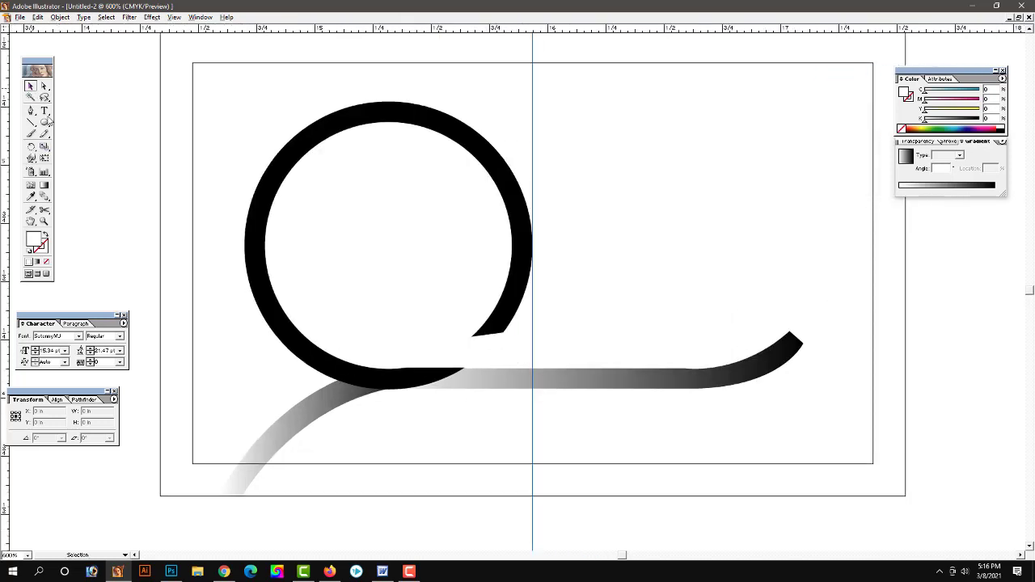
{"action": "left_click", "coordinate": [445, 339]}
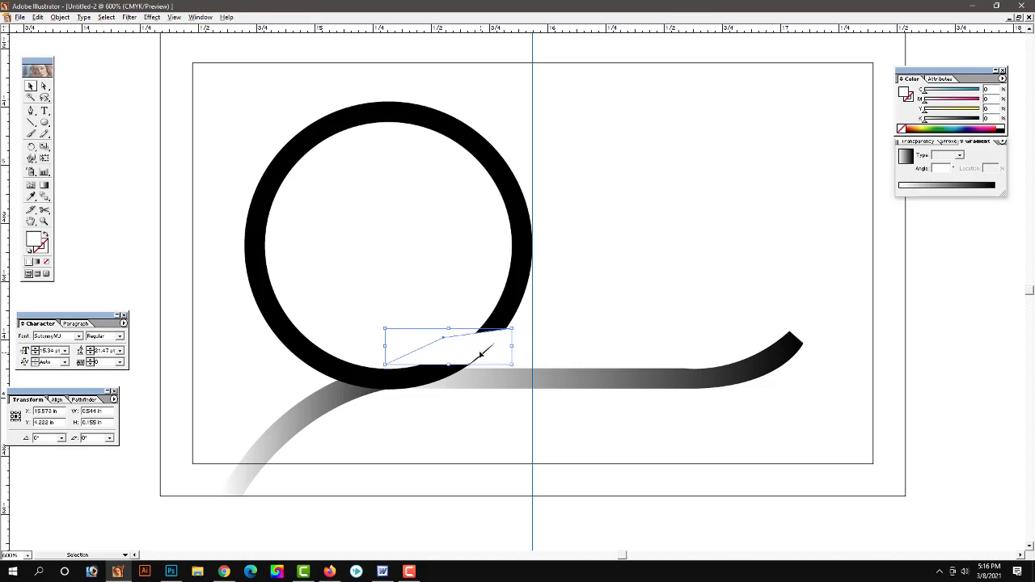
{"action": "left_click_drag", "start_coordinate": [481, 350], "coordinate": [482, 353]}
{"action": "left_click", "coordinate": [640, 441]}
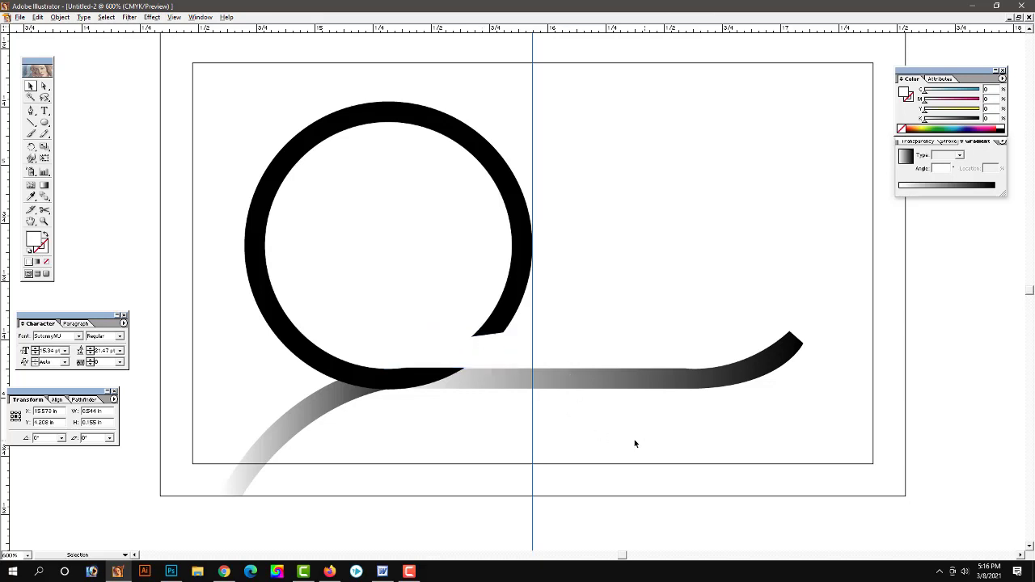
{"action": "left_click_drag", "start_coordinate": [561, 370], "coordinate": [555, 388]}
Select the artwork and try white, magenta and black fills on the background rectangle, then set it to None
{"action": "key", "text": "ctrl+minus"}
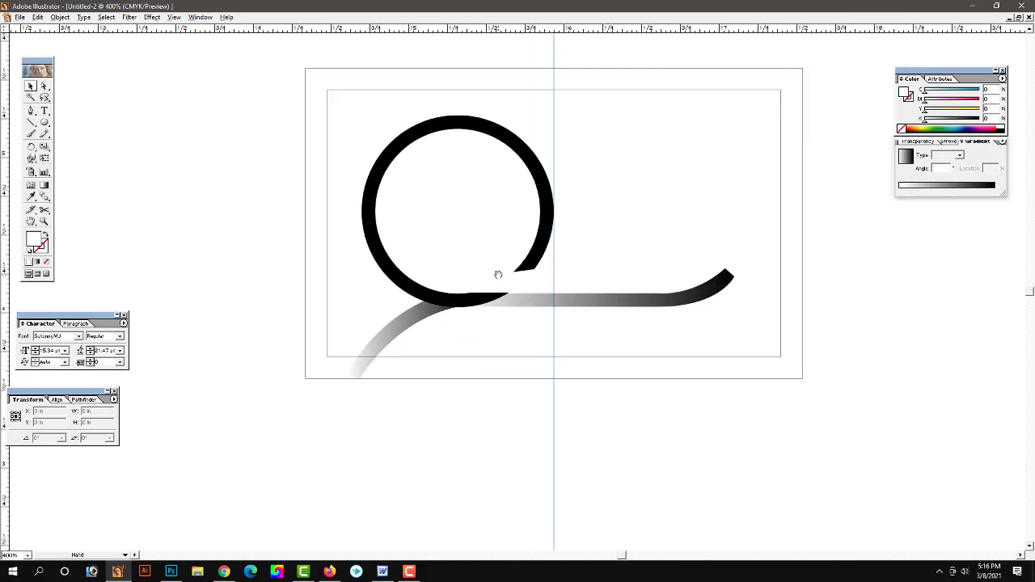
{"action": "mouse_move", "coordinate": [494, 277]}
{"action": "left_mouse_down"}
{"action": "mouse_move", "coordinate": [526, 387]}
{"action": "mouse_move", "coordinate": [550, 388]}
{"action": "left_mouse_up"}
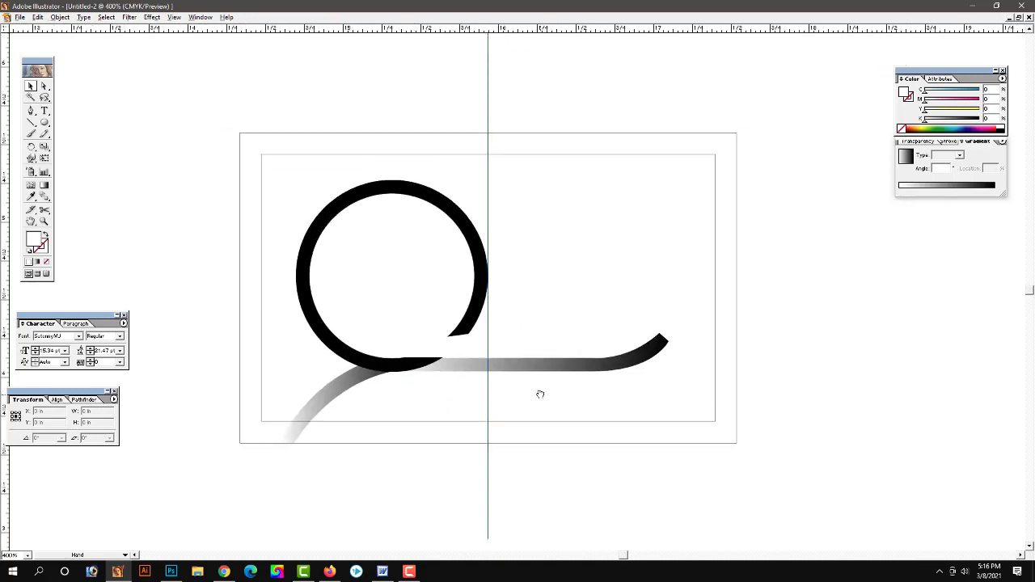
{"action": "left_click_drag", "start_coordinate": [703, 443], "coordinate": [707, 435]}
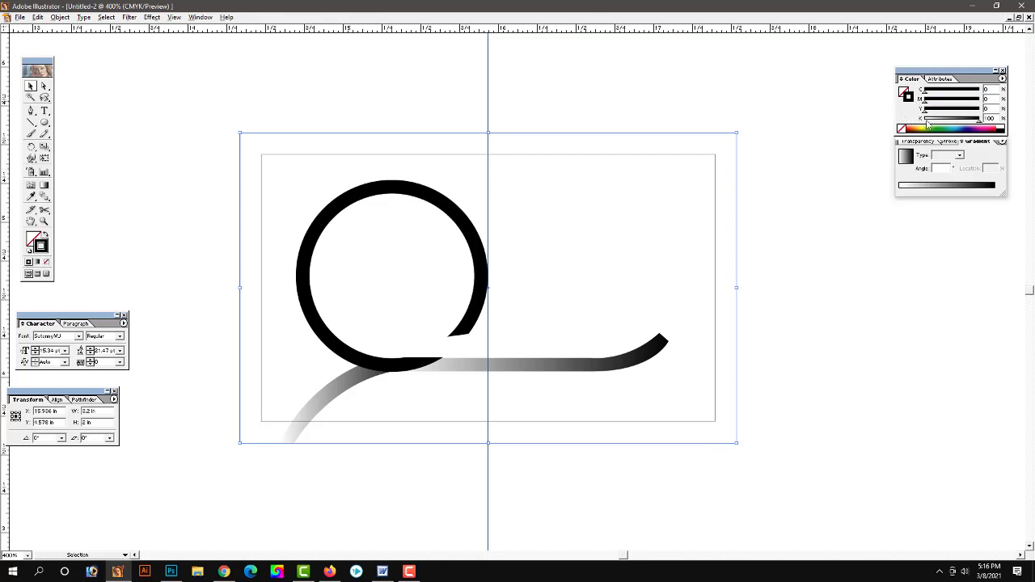
{"action": "left_click", "coordinate": [906, 97]}
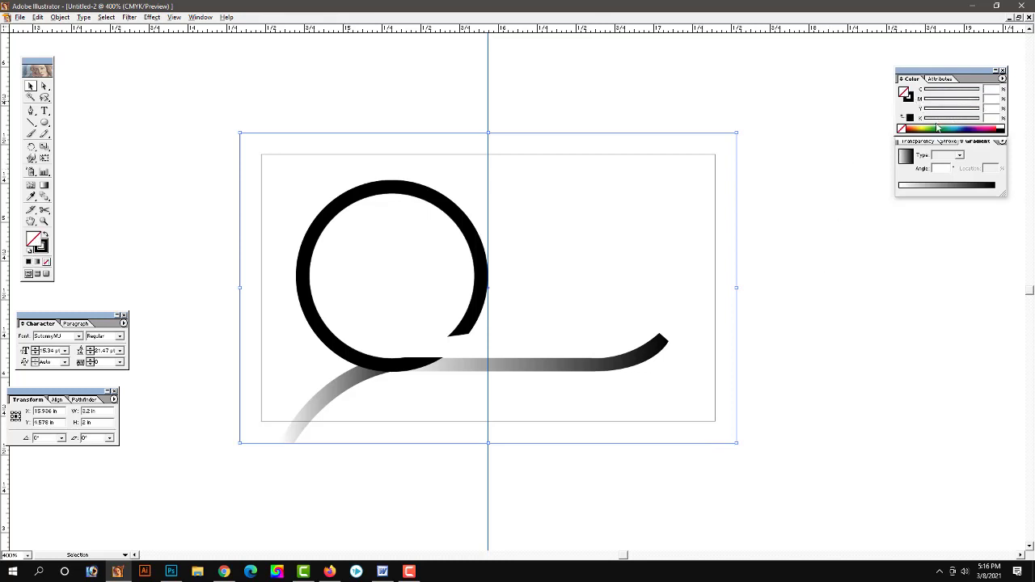
{"action": "left_click", "coordinate": [904, 118]}
{"action": "left_click_drag", "start_coordinate": [961, 103], "coordinate": [980, 104]}
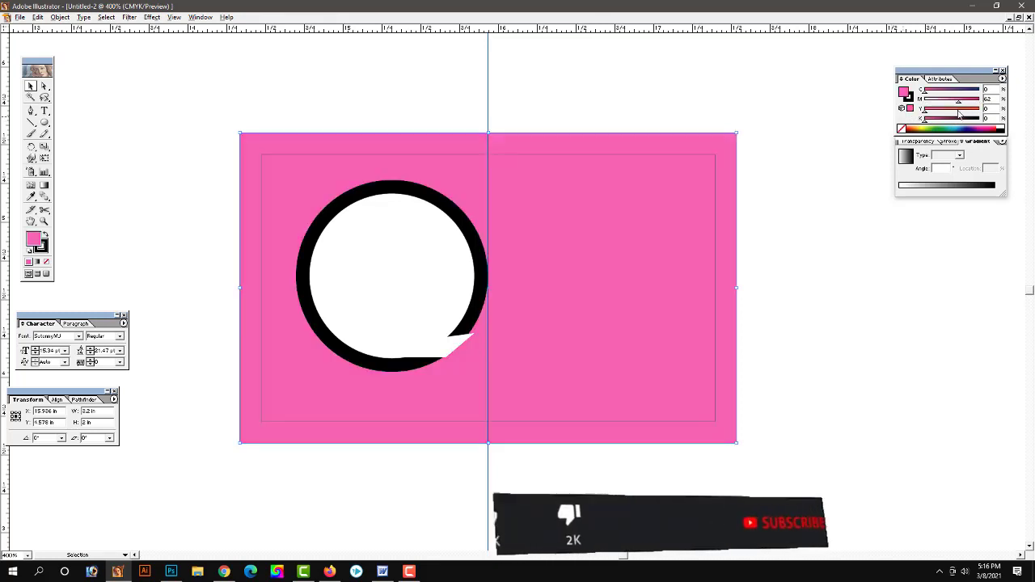
{"action": "left_click", "coordinate": [925, 131]}
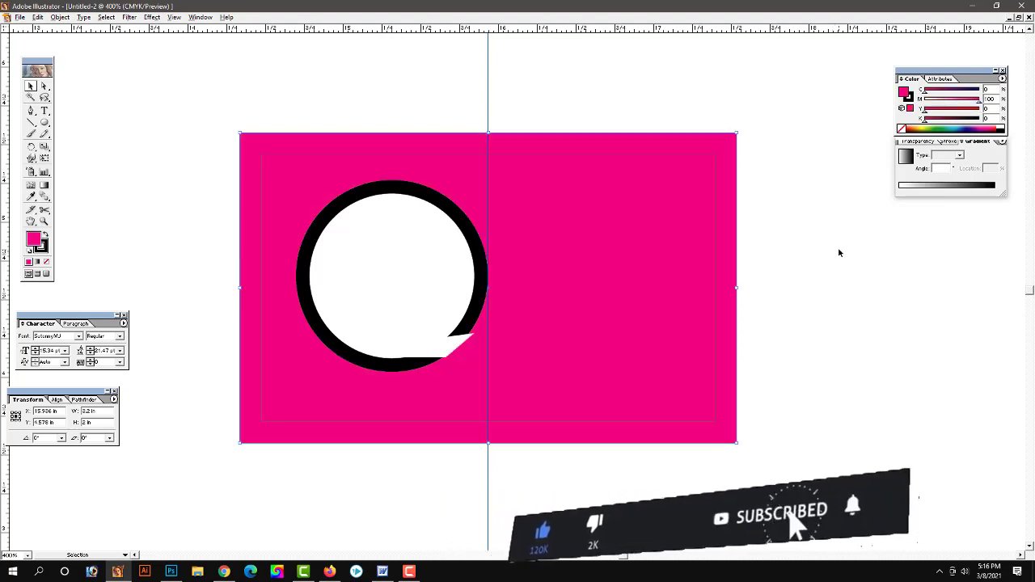
{"action": "left_click", "coordinate": [960, 119]}
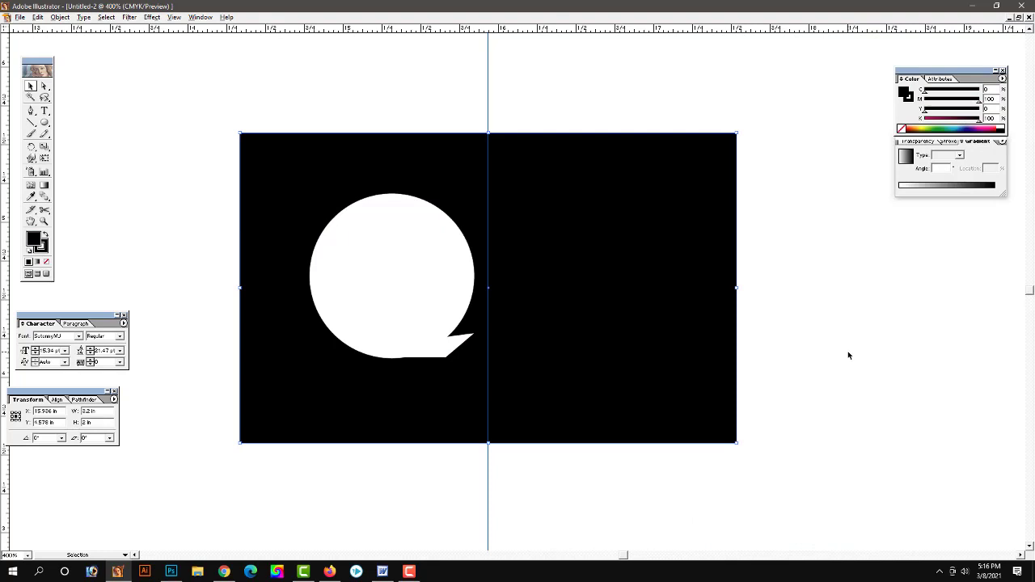
{"action": "key", "text": "slash"}
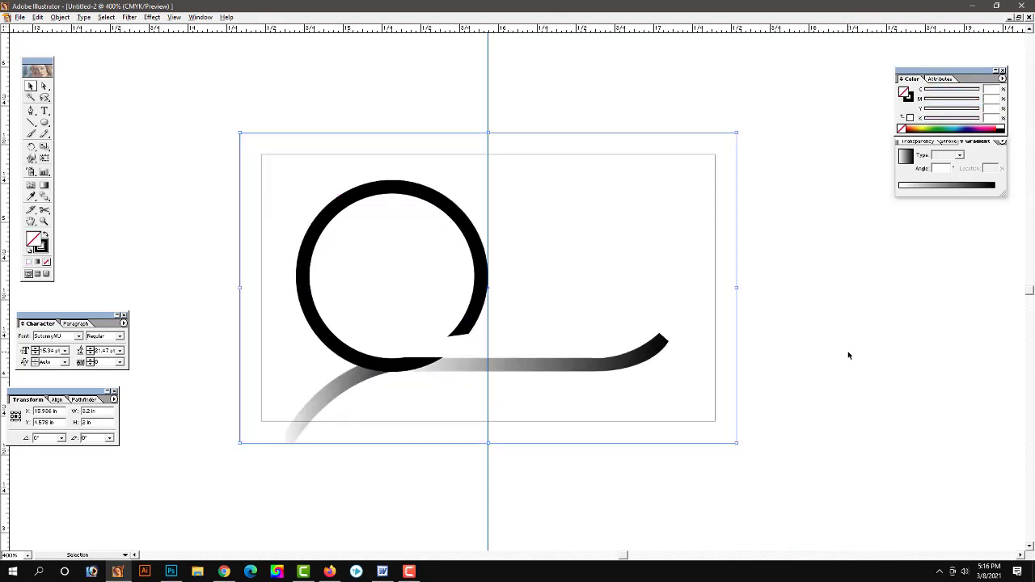
Deselect the artwork and bring up the Open dialog listing the Desktop's folders and images
{"action": "left_click", "coordinate": [848, 355]}
{"action": "left_click_drag", "start_coordinate": [591, 327], "coordinate": [562, 354]}
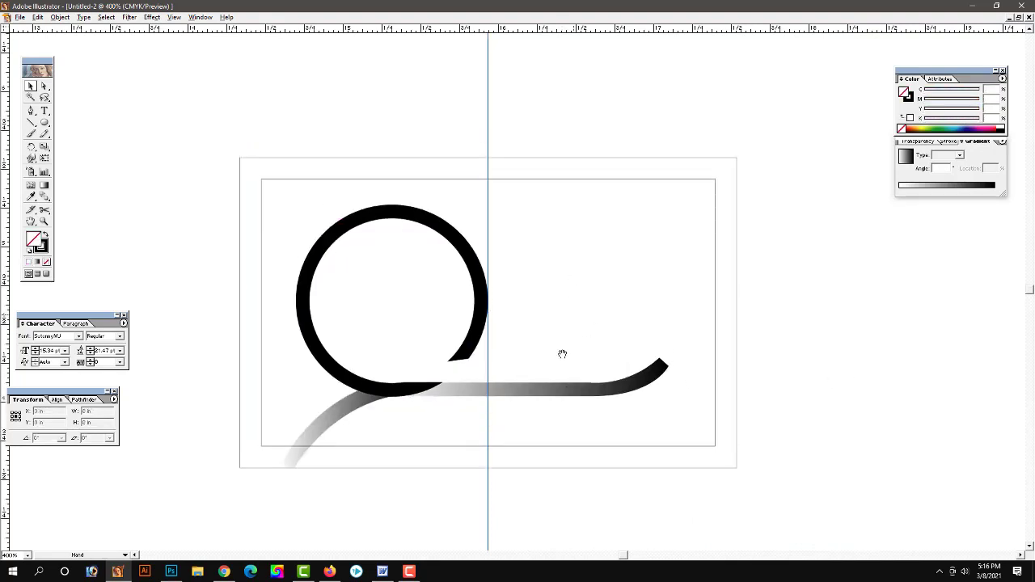
{"action": "scroll", "coordinate": [563, 352], "scroll_direction": "down", "scroll_amount": 2}
{"action": "left_click", "coordinate": [485, 276]}
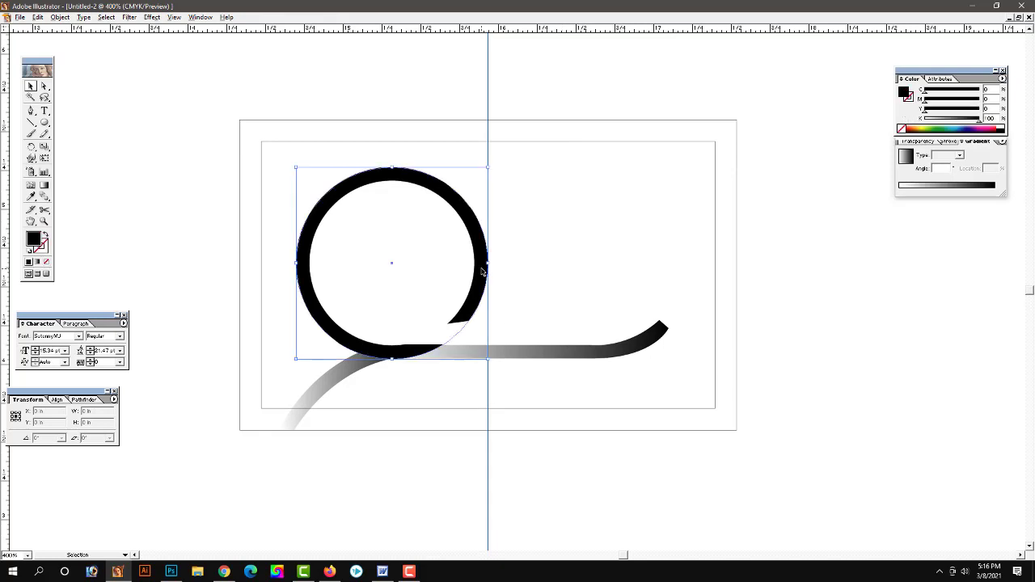
{"action": "left_click", "coordinate": [817, 318]}
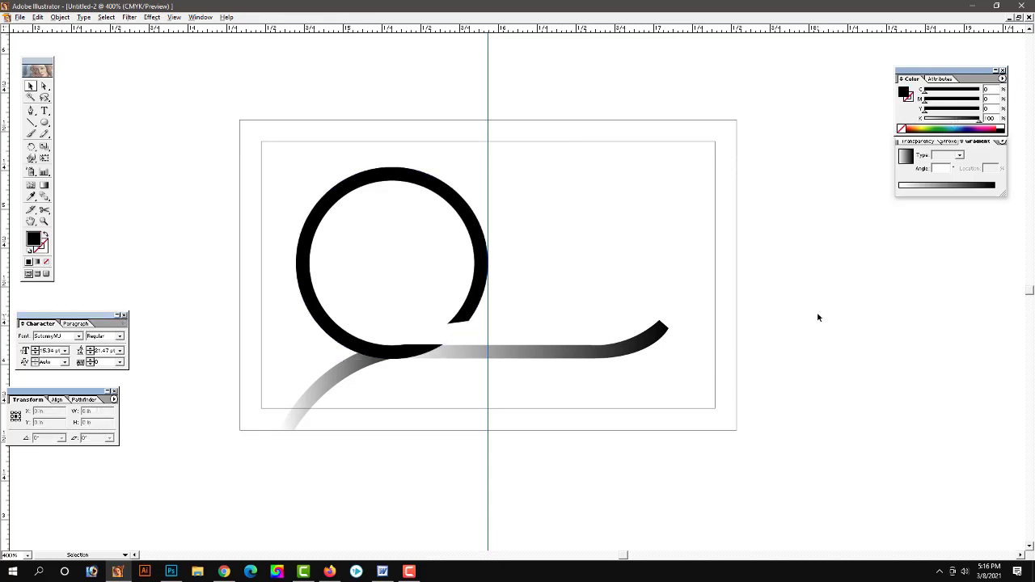
{"action": "key", "text": "ctrl+o"}
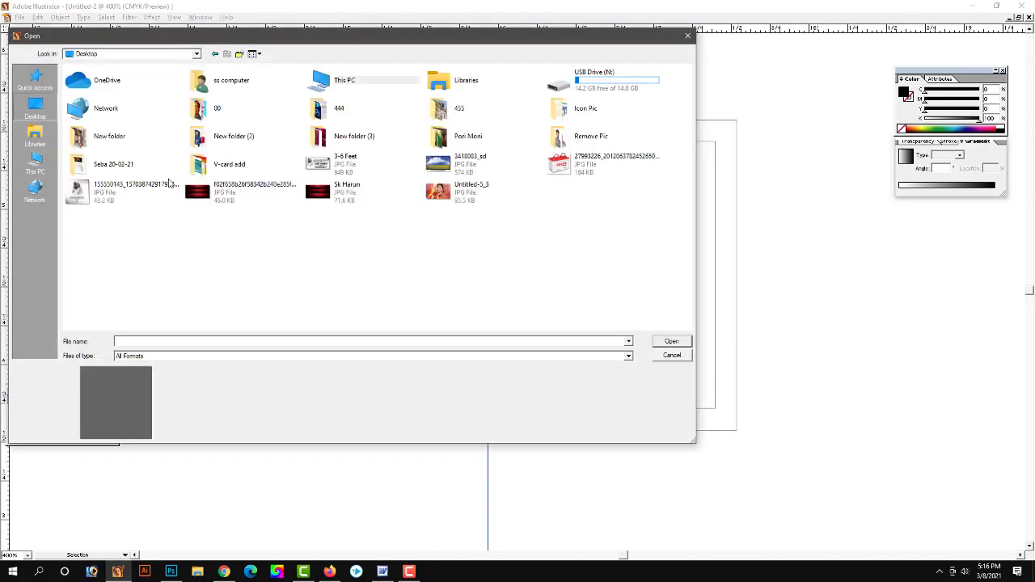
Open Untitled-5_3.jpg, shrink the bridal photo to about 3.3 in wide, copy it, and close without saving
{"action": "double_click", "coordinate": [445, 194]}
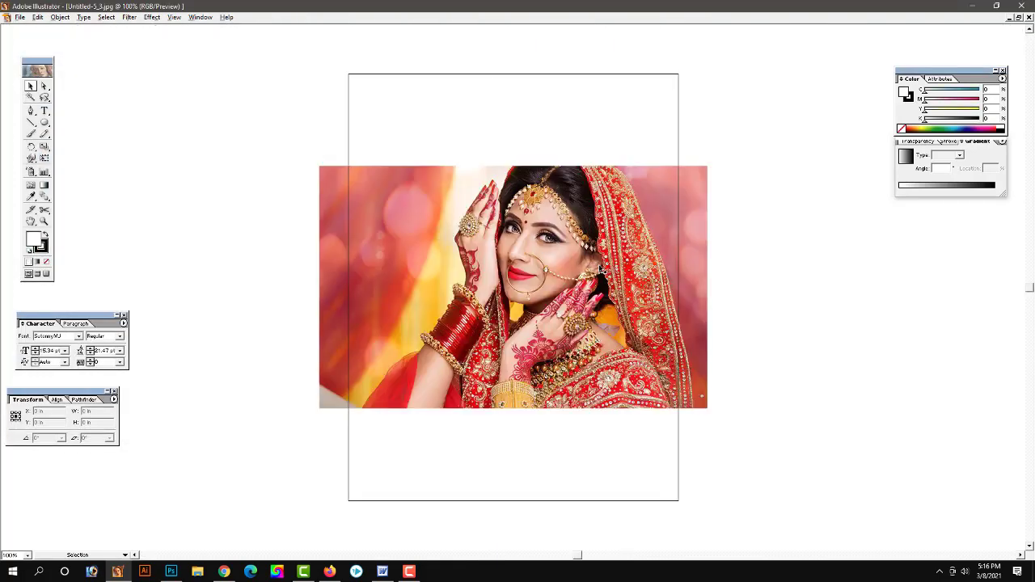
{"action": "left_click", "coordinate": [600, 268]}
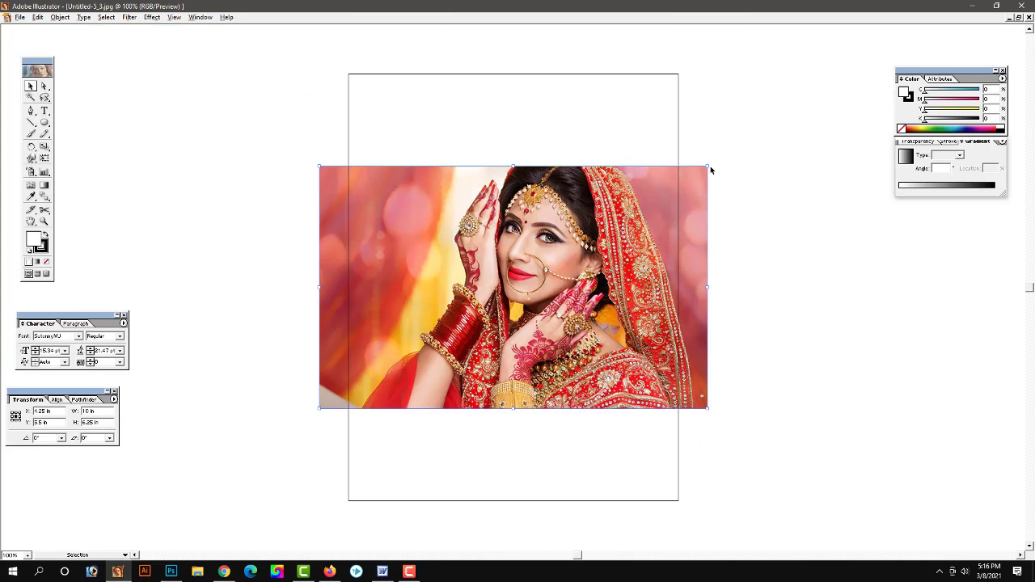
{"action": "left_click_drag", "start_coordinate": [707, 167], "coordinate": [588, 247]}
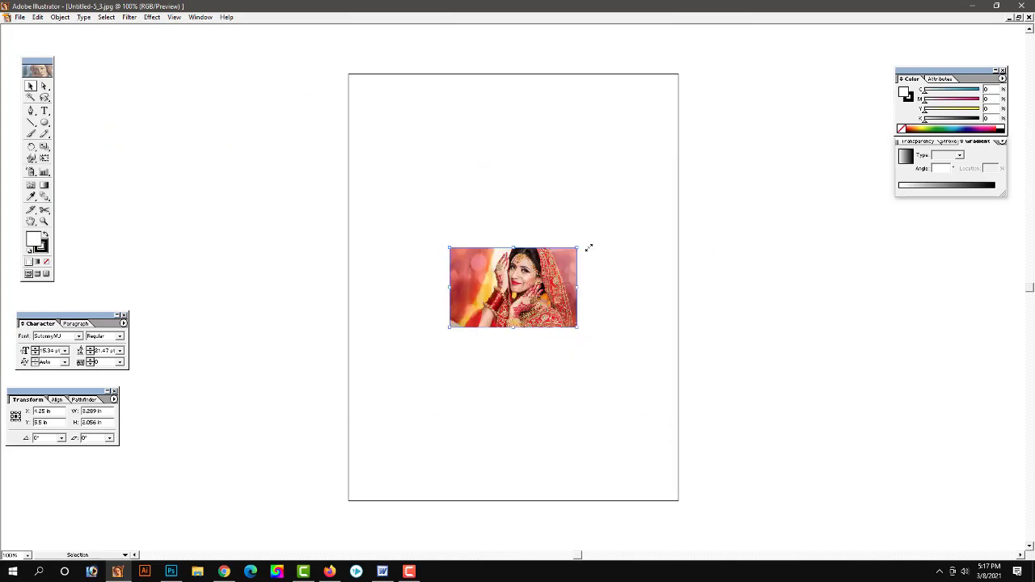
{"action": "key", "text": "ctrl+c"}
{"action": "key", "text": "ctrl+w"}
{"action": "left_click", "coordinate": [522, 315]}
Paste the photo into the ring design and size it to about 1.826 × 1.141 in beside the ring
{"action": "key", "text": "ctrl+v"}
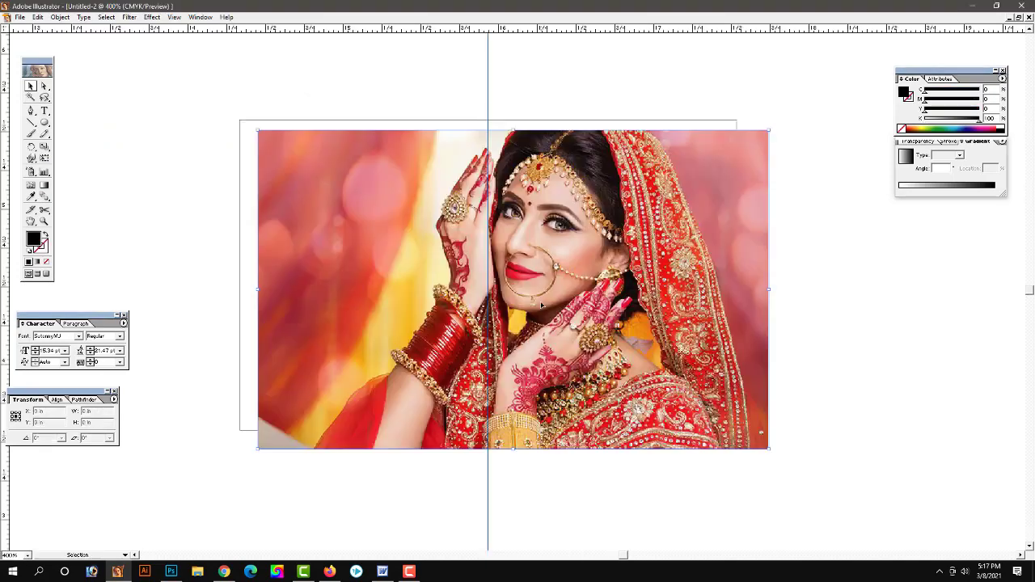
{"action": "mouse_move", "coordinate": [349, 260]}
{"action": "left_mouse_down"}
{"action": "mouse_move", "coordinate": [768, 270]}
{"action": "mouse_move", "coordinate": [829, 253]}
{"action": "left_mouse_up"}
{"action": "mouse_move", "coordinate": [391, 224]}
{"action": "left_mouse_down"}
{"action": "mouse_move", "coordinate": [933, 271]}
{"action": "mouse_move", "coordinate": [753, 284]}
{"action": "left_mouse_up"}
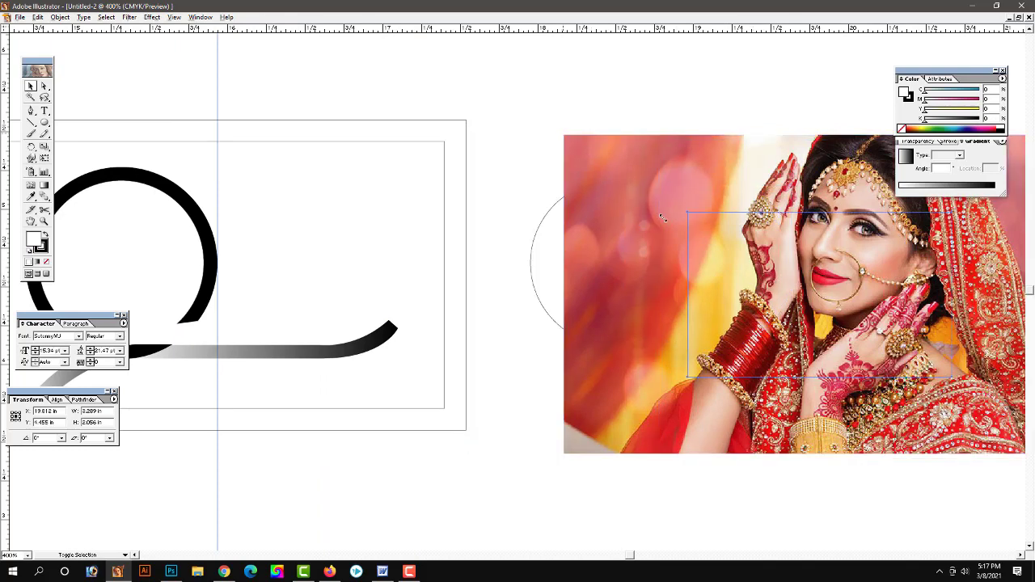
{"action": "left_click_drag", "start_coordinate": [562, 140], "coordinate": [699, 219]}
{"action": "left_click_drag", "start_coordinate": [879, 263], "coordinate": [668, 259]}
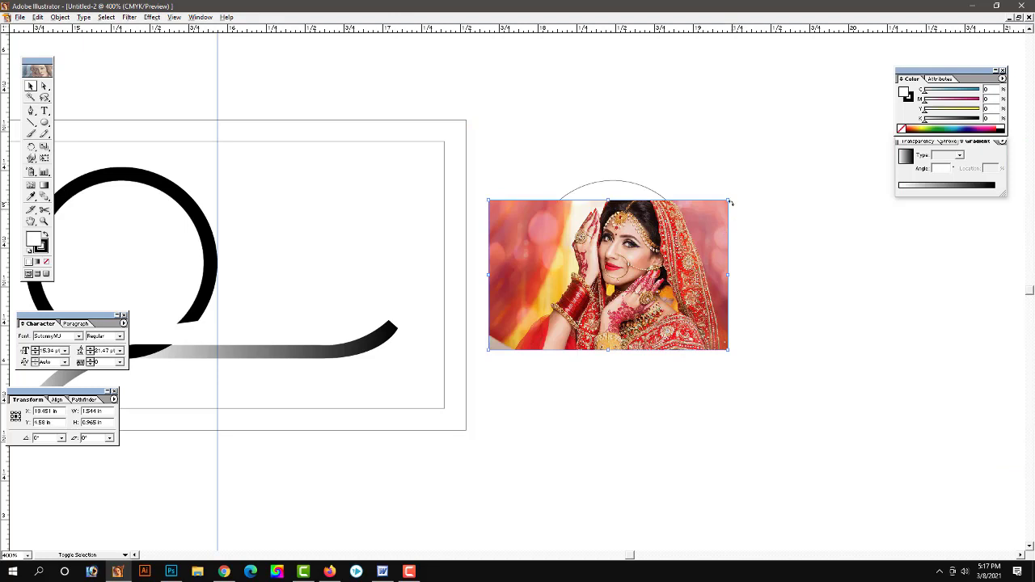
{"action": "left_click_drag", "start_coordinate": [732, 187], "coordinate": [748, 186]}
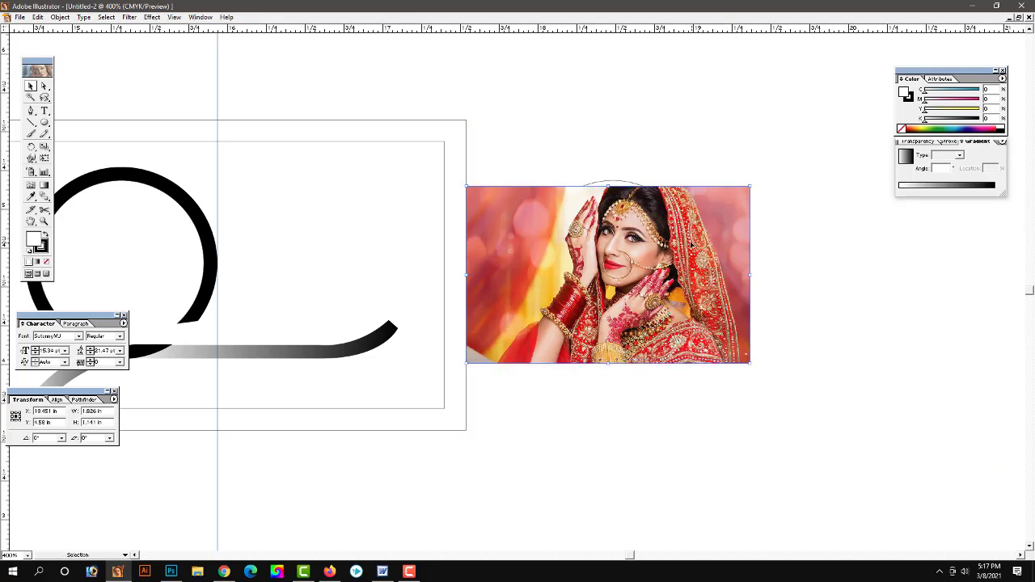
{"action": "left_click_drag", "start_coordinate": [688, 245], "coordinate": [686, 236]}
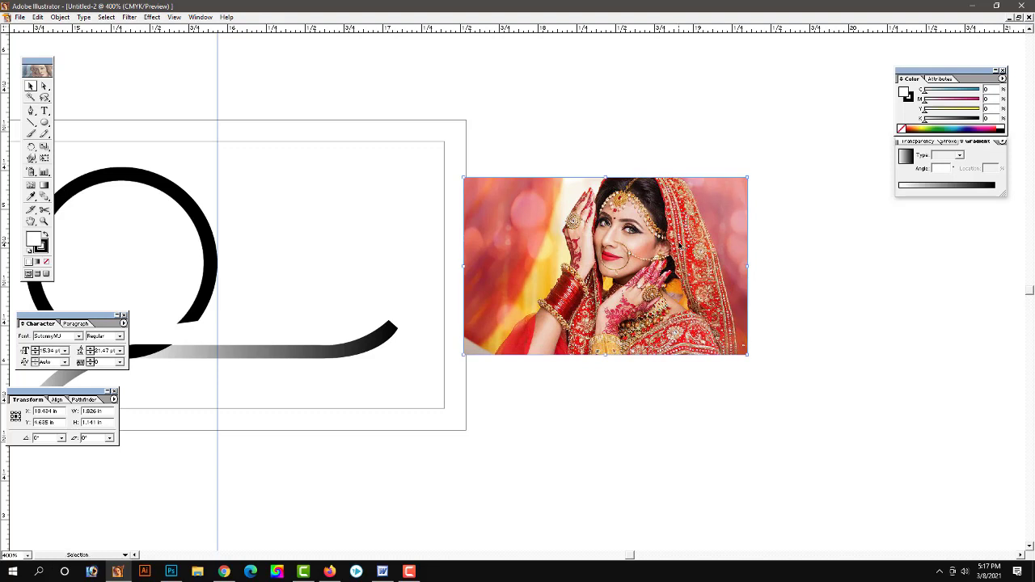
Send the photo behind the circle and clip it to the circle with Make Clipping Mask
{"action": "key", "text": "ctrl+shift+bracketleft"}
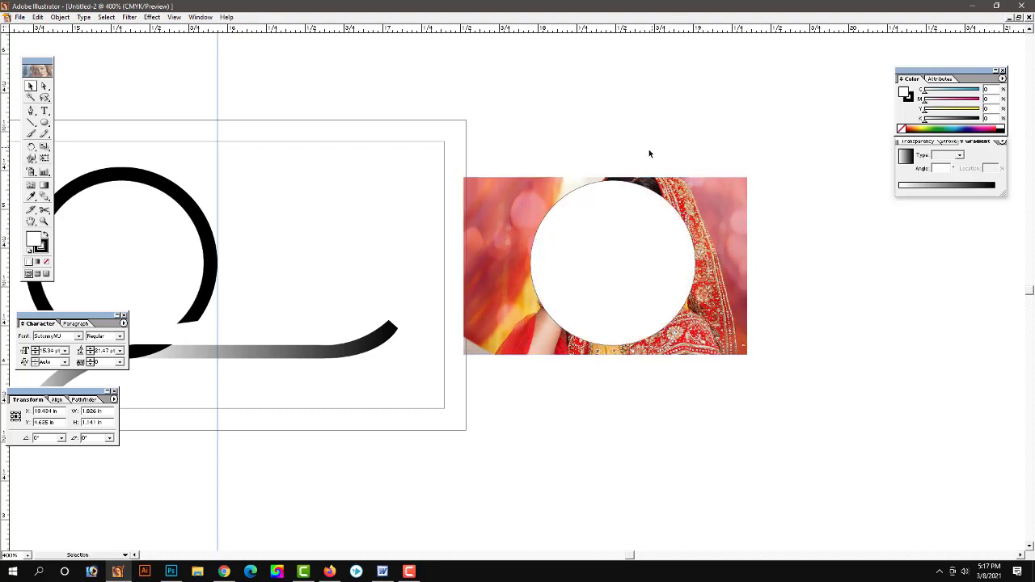
{"action": "left_click", "coordinate": [619, 215], "text": "shift"}
{"action": "right_click", "coordinate": [619, 215]}
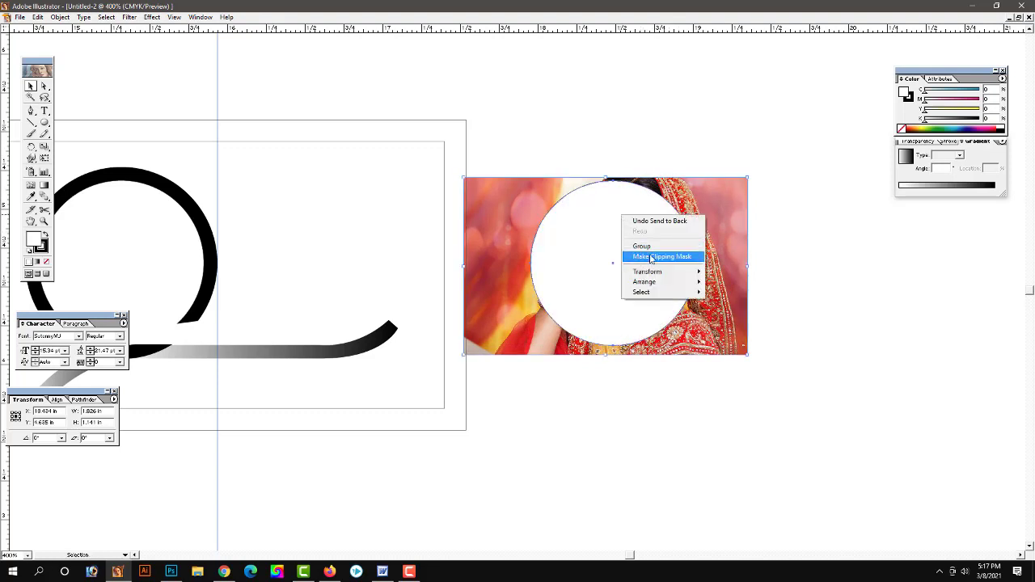
{"action": "left_click", "coordinate": [643, 257]}
Release the clipping mask and move the full photo slightly left
{"action": "left_click", "coordinate": [629, 288]}
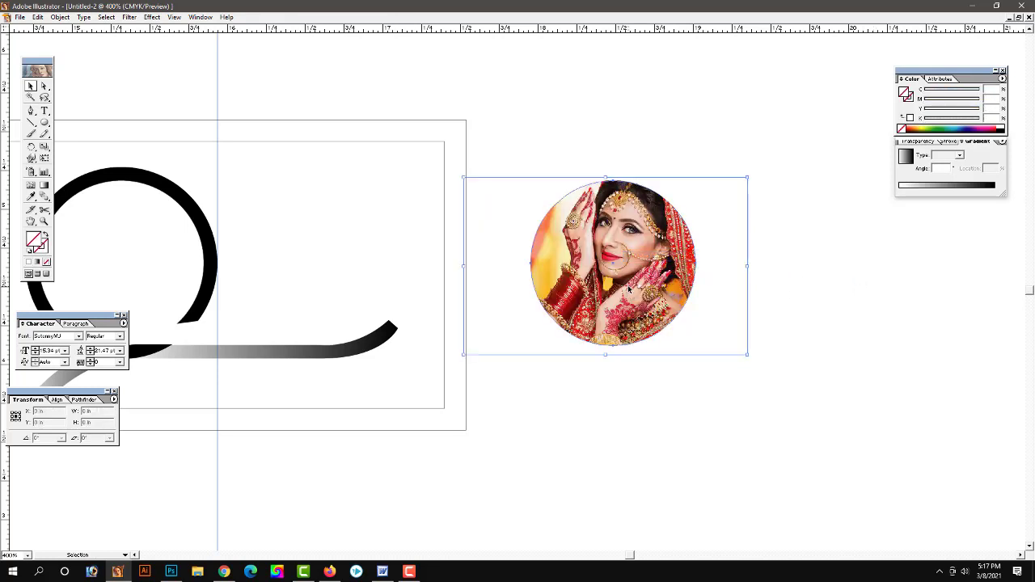
{"action": "right_click", "coordinate": [628, 286]}
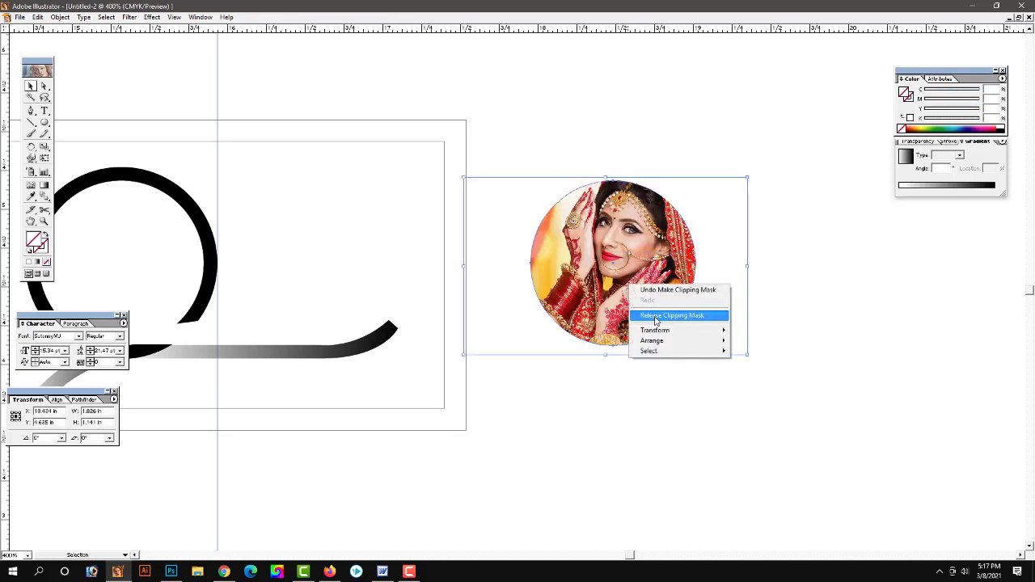
{"action": "left_click", "coordinate": [656, 317]}
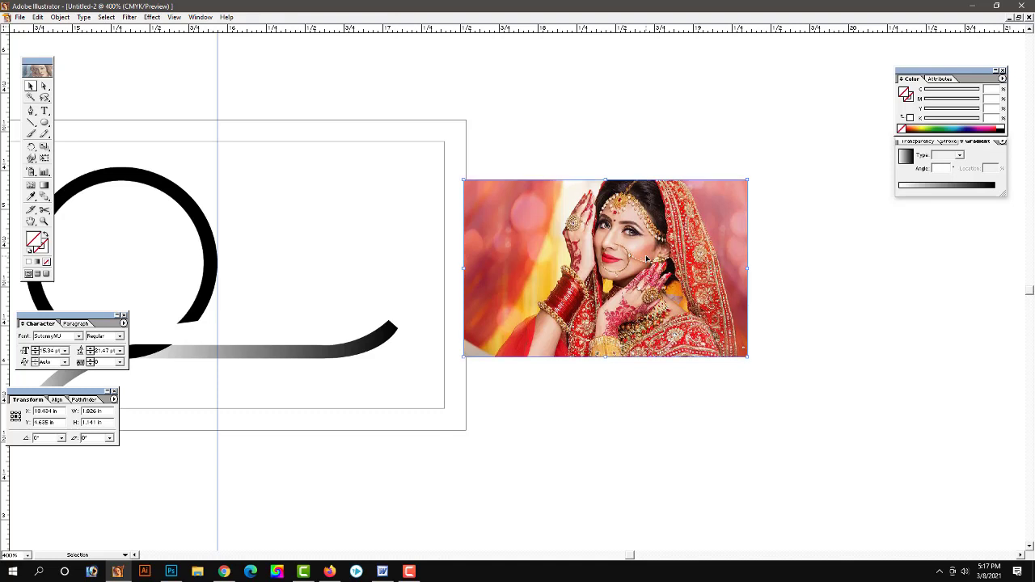
{"action": "left_click_drag", "start_coordinate": [744, 259], "coordinate": [733, 261]}
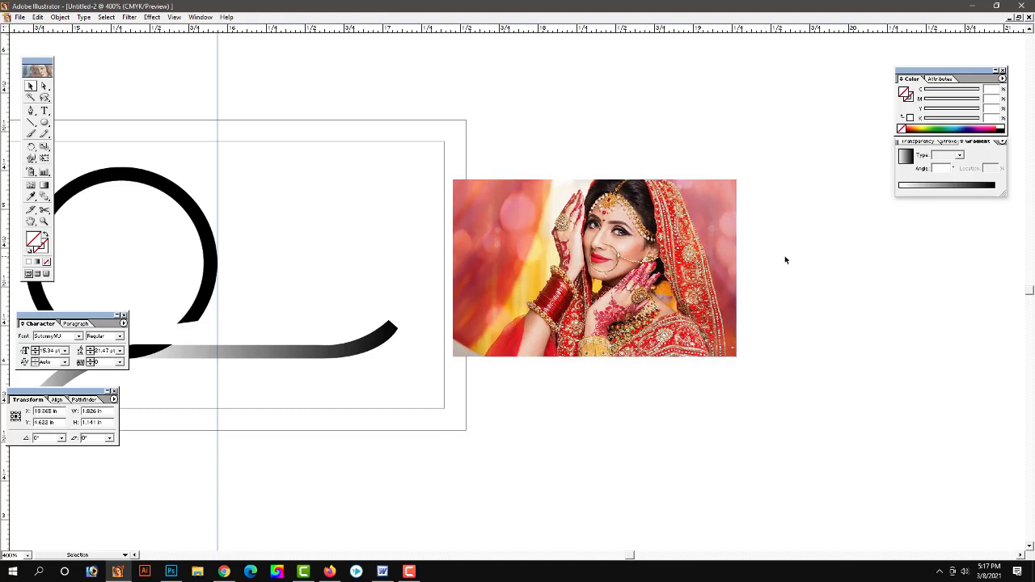
{"action": "right_click", "coordinate": [616, 276]}
{"action": "left_click", "coordinate": [790, 275]}
Centre the bride's face and hands under the circle and make the clipping mask again
{"action": "left_click_drag", "start_coordinate": [722, 240], "coordinate": [715, 240]}
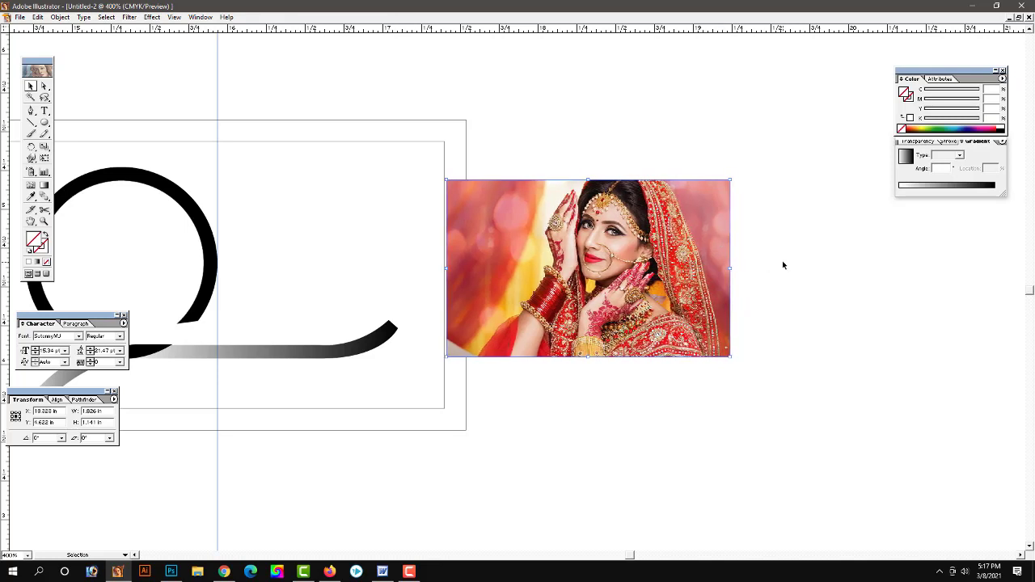
{"action": "left_click_drag", "start_coordinate": [635, 196], "coordinate": [598, 267]}
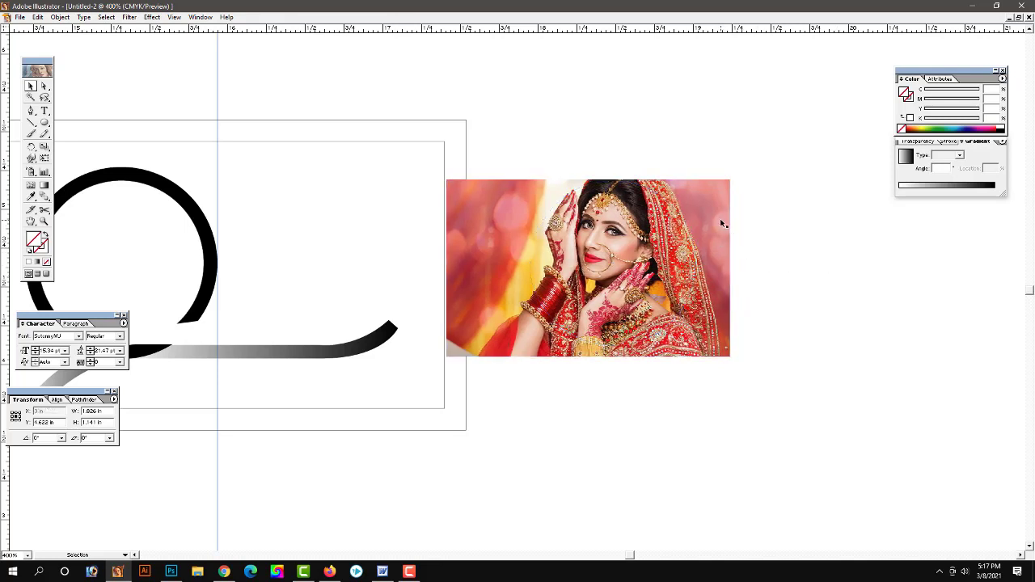
{"action": "left_click_drag", "start_coordinate": [723, 224], "coordinate": [729, 224]}
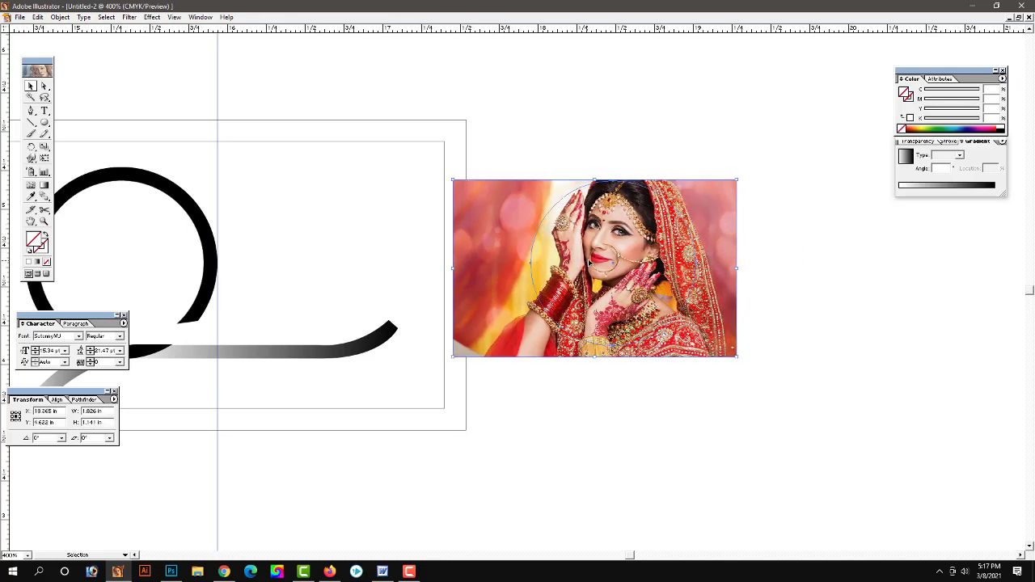
{"action": "right_click", "coordinate": [609, 261]}
{"action": "left_click", "coordinate": [647, 297]}
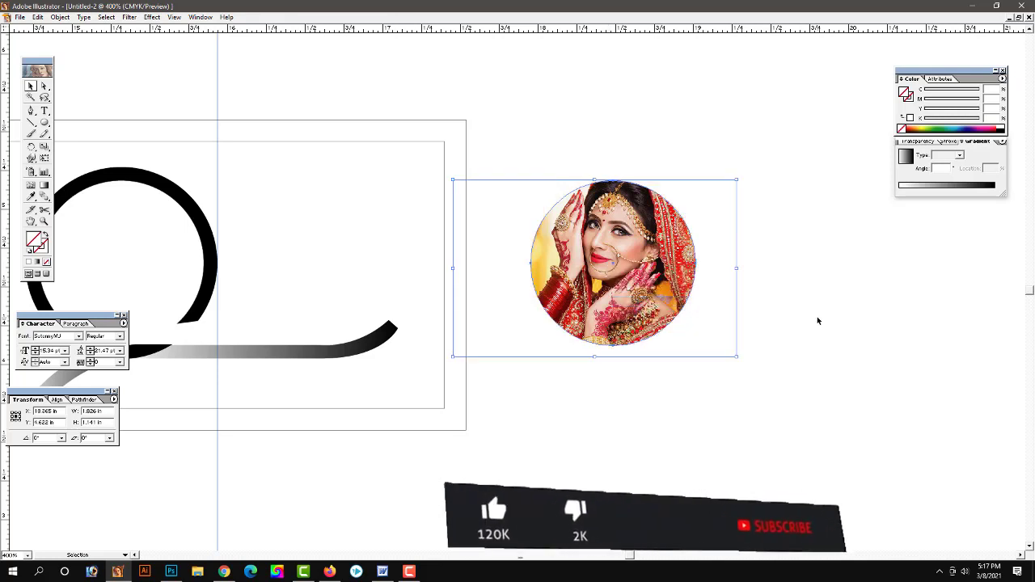
Move the circular bridal photo into the black ring
{"action": "key", "text": "ctrl+minus"}
{"action": "left_click_drag", "start_coordinate": [571, 310], "coordinate": [747, 350]}
{"action": "left_click", "coordinate": [794, 267]}
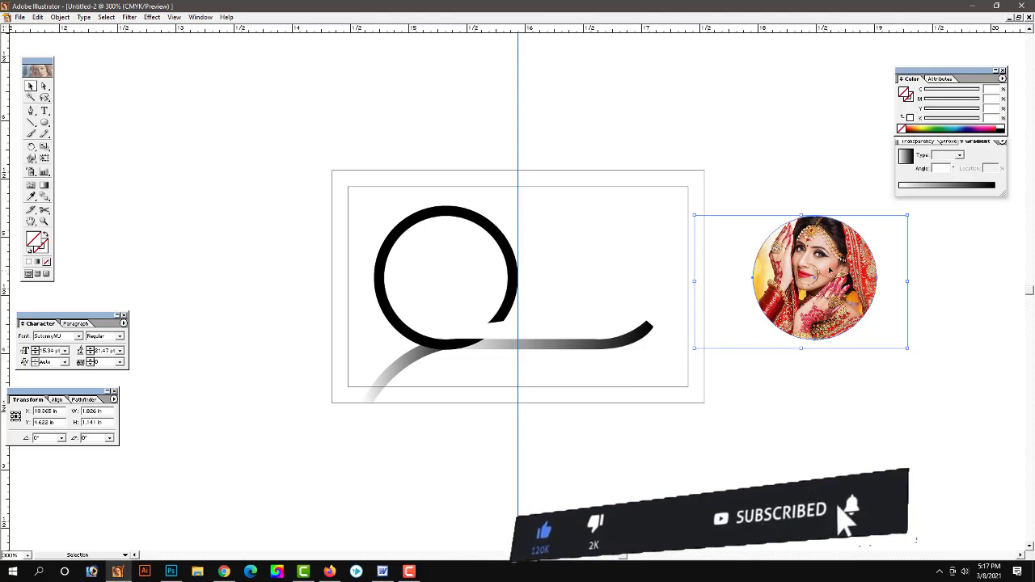
{"action": "left_click_drag", "start_coordinate": [837, 264], "coordinate": [469, 265]}
{"action": "left_click", "coordinate": [236, 306]}
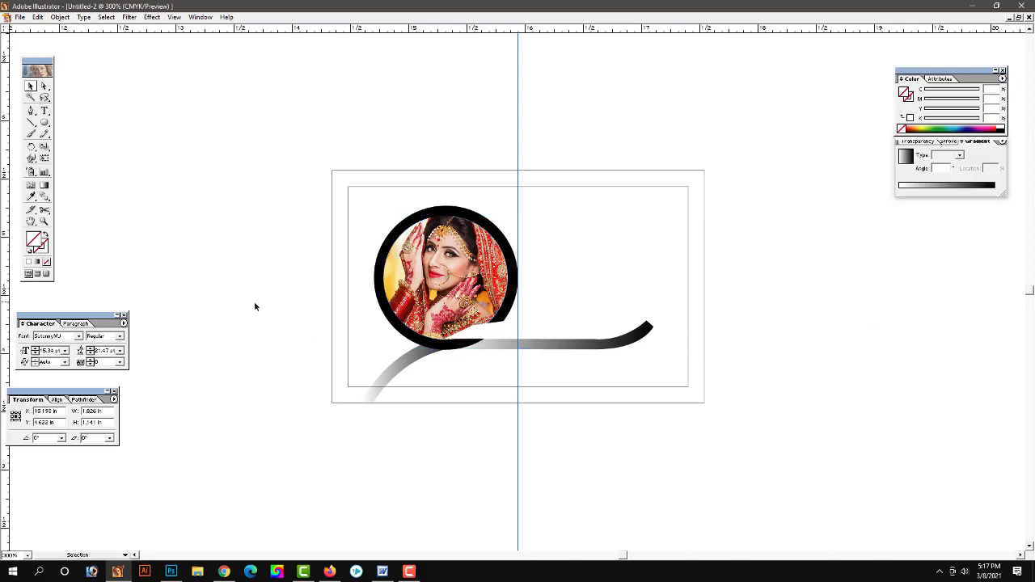
Zoom in on the ring and nudge the circular photo slightly right with the arrow key
{"action": "key", "text": "ctrl+plus"}
{"action": "left_click_drag", "start_coordinate": [544, 312], "coordinate": [543, 323]}
{"action": "left_click", "coordinate": [518, 275]}
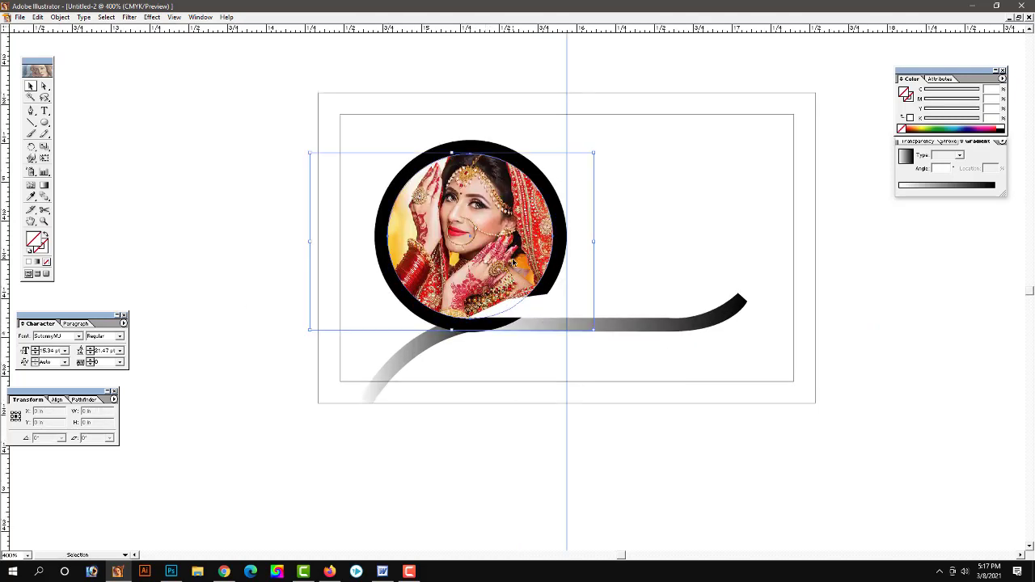
{"action": "left_click", "coordinate": [258, 278]}
{"action": "key", "text": "ctrl+plus"}
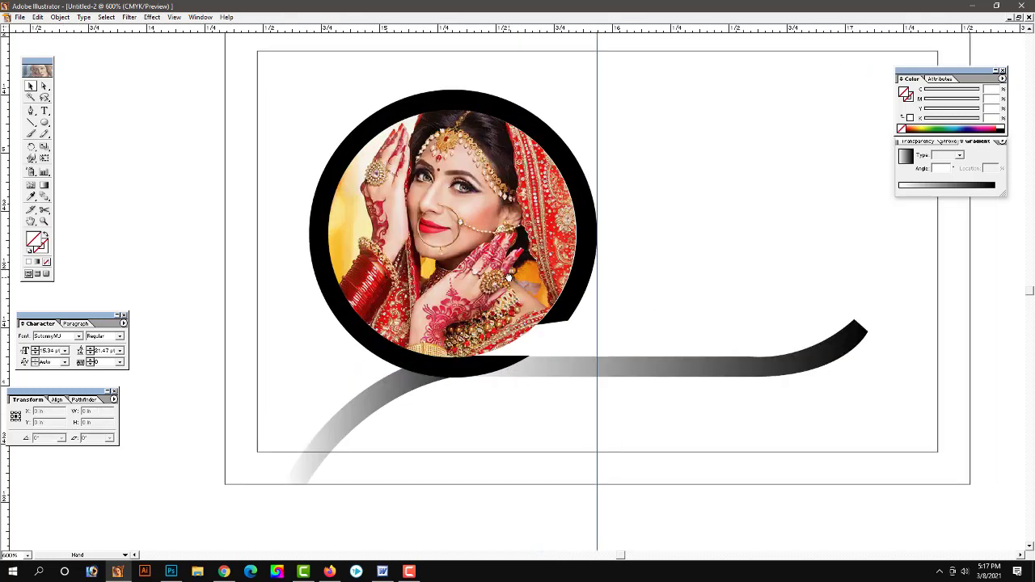
{"action": "left_click_drag", "start_coordinate": [510, 277], "coordinate": [470, 277]}
{"action": "left_click", "coordinate": [485, 276]}
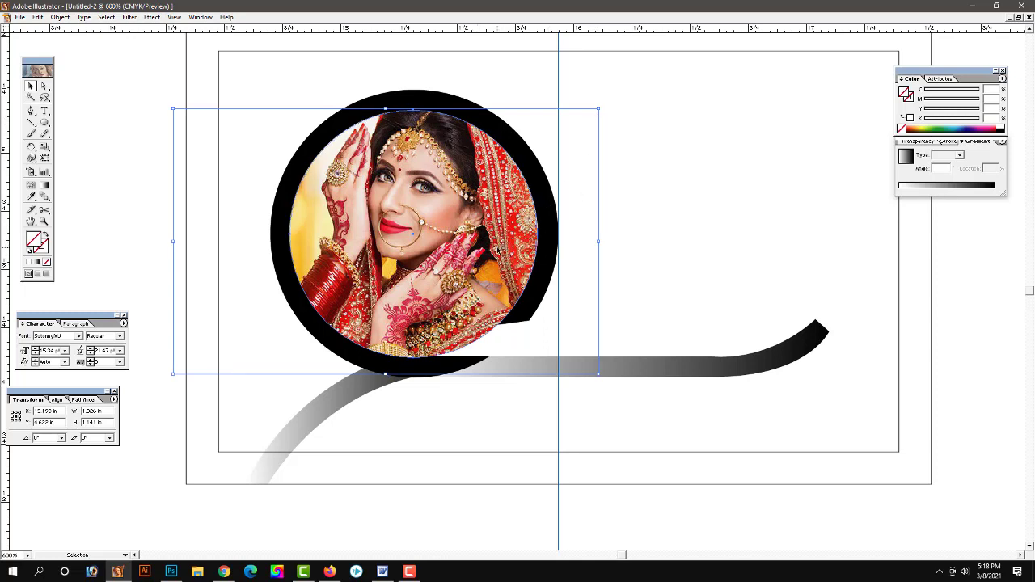
{"action": "key", "text": "shift"}
{"action": "key", "text": "Right"}
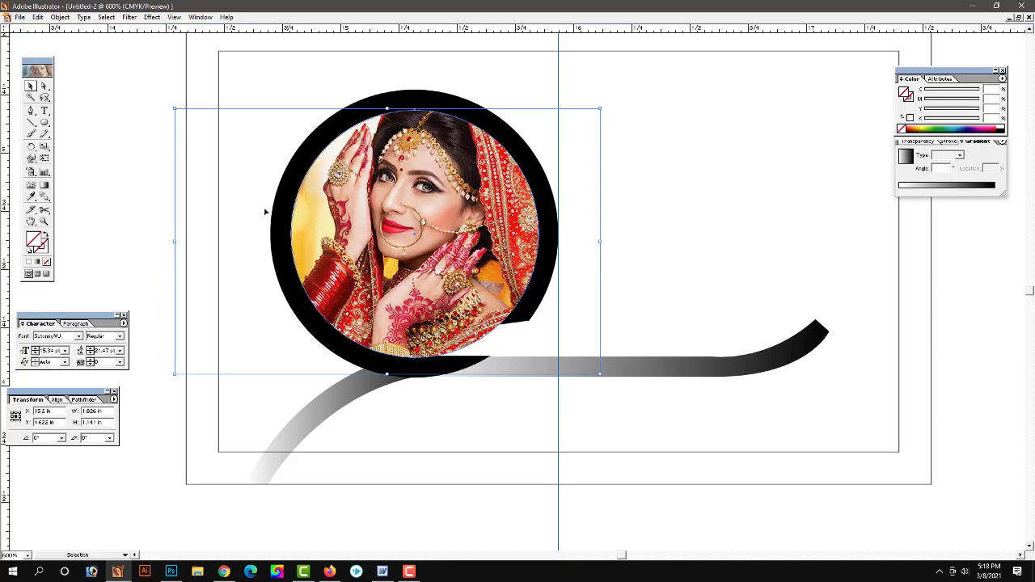
{"action": "left_click", "coordinate": [134, 187]}
Check the photo's placement inside the ring, then select the black ring alone
{"action": "key", "text": "ctrl+minus"}
{"action": "key", "text": "ctrl+minus"}
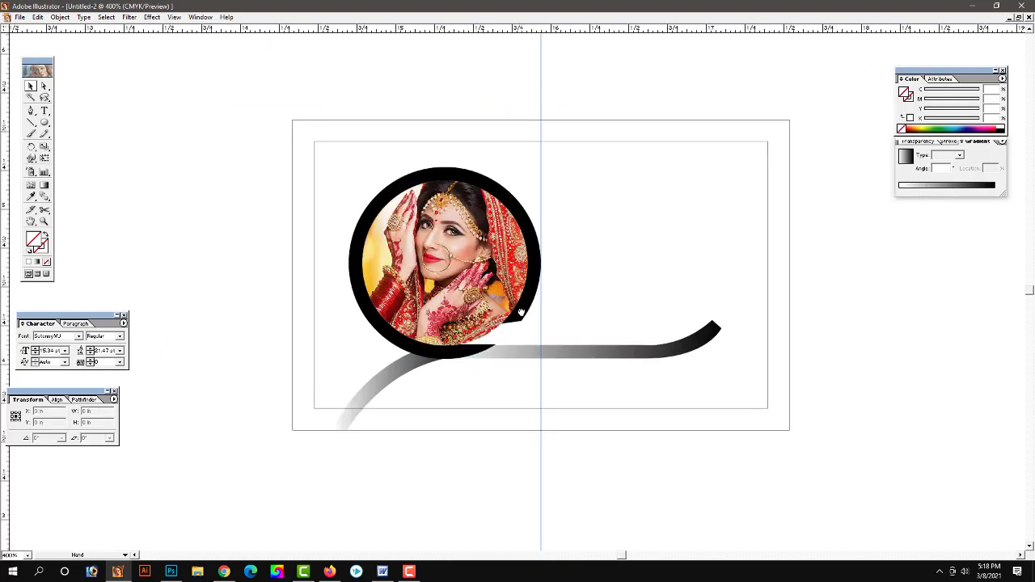
{"action": "key", "text": "ctrl+plus"}
{"action": "left_click_drag", "start_coordinate": [545, 307], "coordinate": [501, 342]}
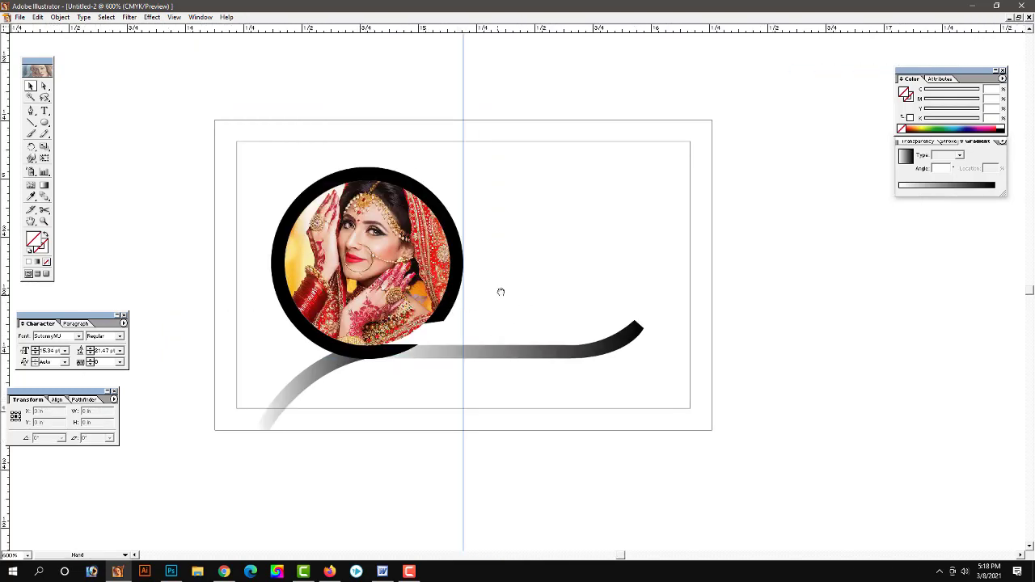
{"action": "key", "text": "ctrl+plus"}
{"action": "left_click_drag", "start_coordinate": [526, 305], "coordinate": [500, 292]}
{"action": "left_click", "coordinate": [567, 281]}
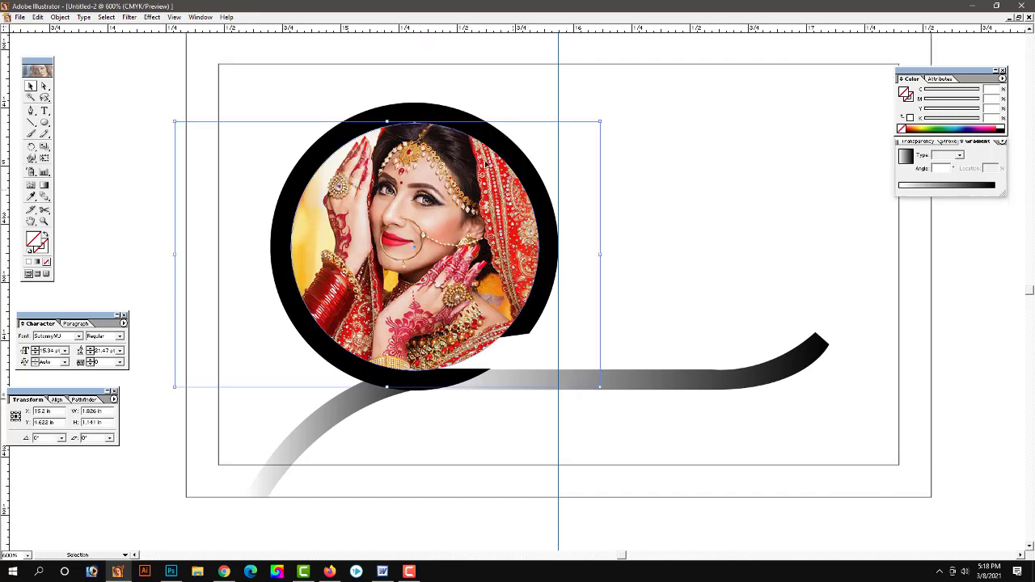
{"action": "left_click", "coordinate": [429, 114]}
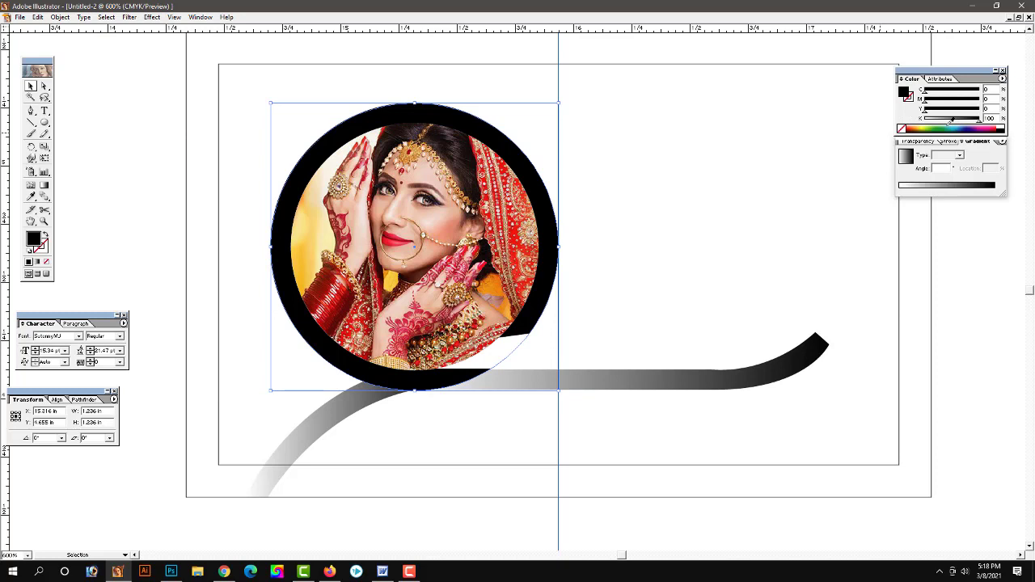
{"action": "left_click", "coordinate": [942, 126]}
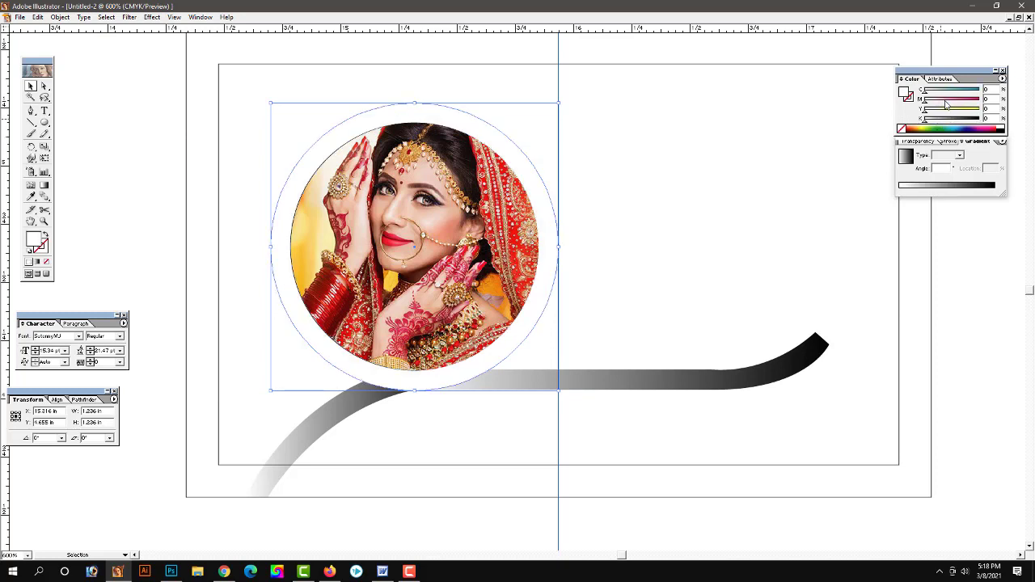
{"action": "left_click_drag", "start_coordinate": [946, 104], "coordinate": [990, 108]}
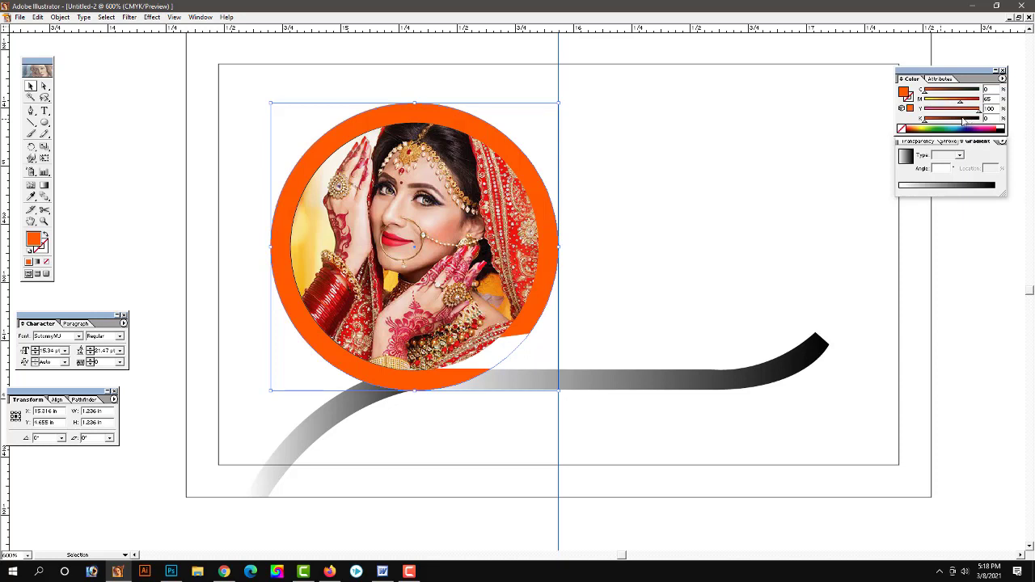
{"action": "left_click", "coordinate": [970, 186]}
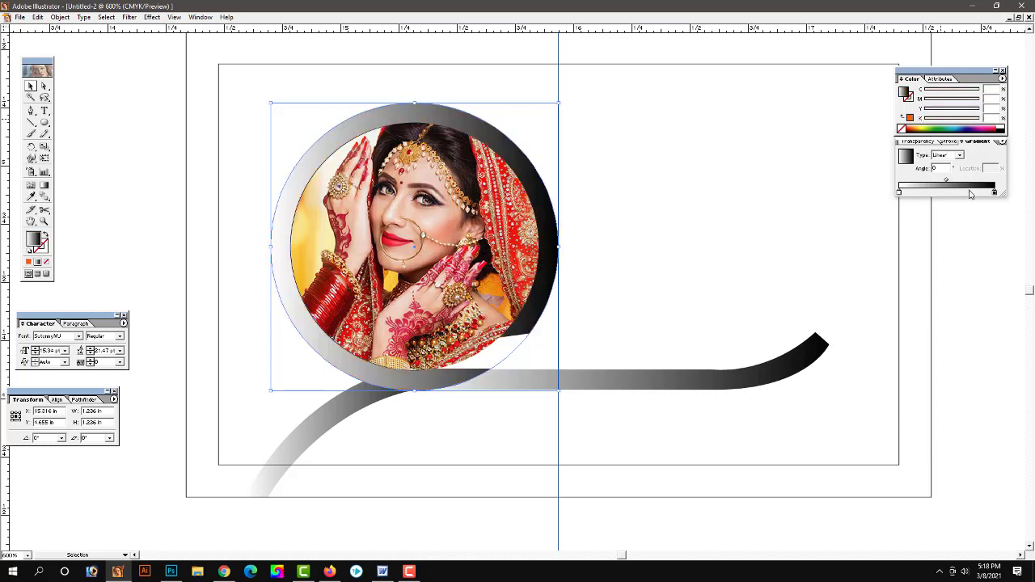
{"action": "left_click", "coordinate": [152, 232]}
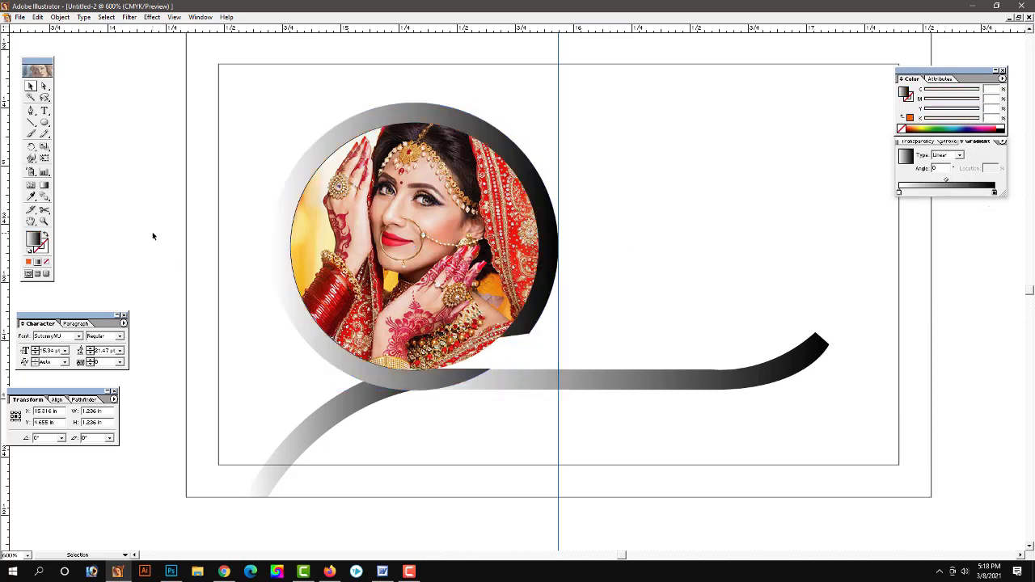
{"action": "left_click", "coordinate": [381, 252]}
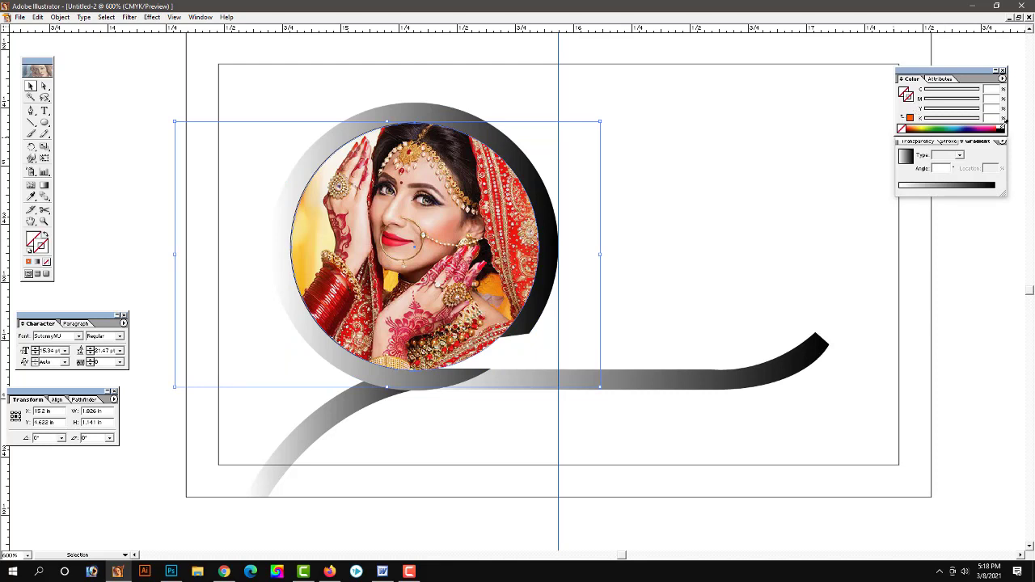
Try white and yellow outlines on the photo circle, then settle on a 30% black grey stroke
{"action": "left_click", "coordinate": [1002, 123]}
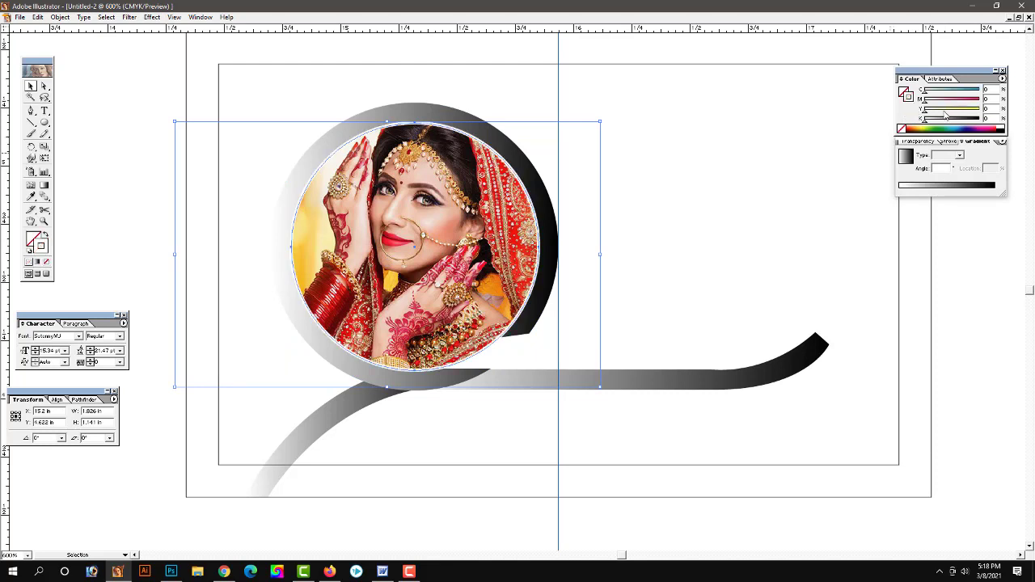
{"action": "left_click_drag", "start_coordinate": [944, 112], "coordinate": [980, 110]}
{"action": "left_click", "coordinate": [136, 223]}
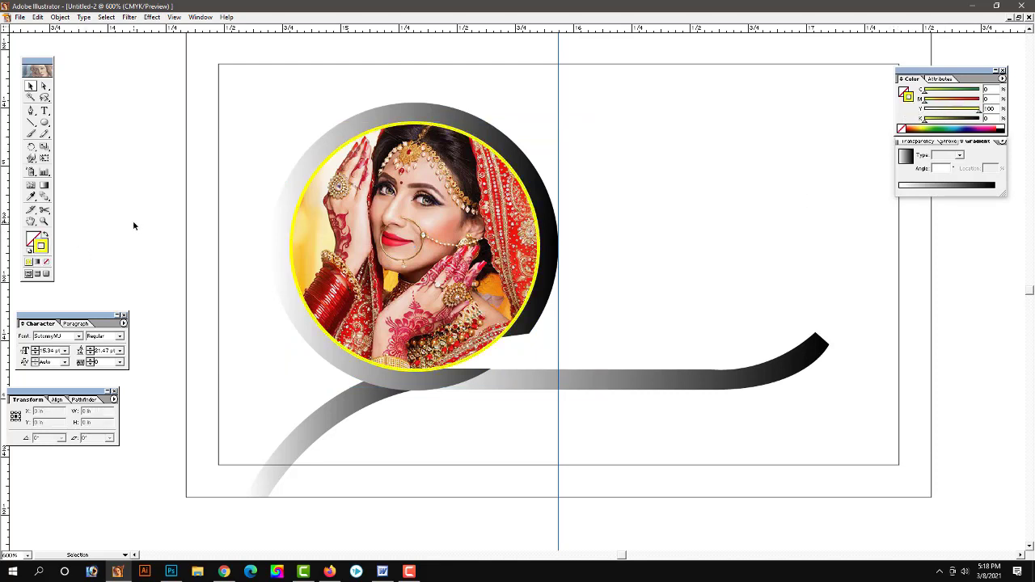
{"action": "left_click", "coordinate": [500, 258]}
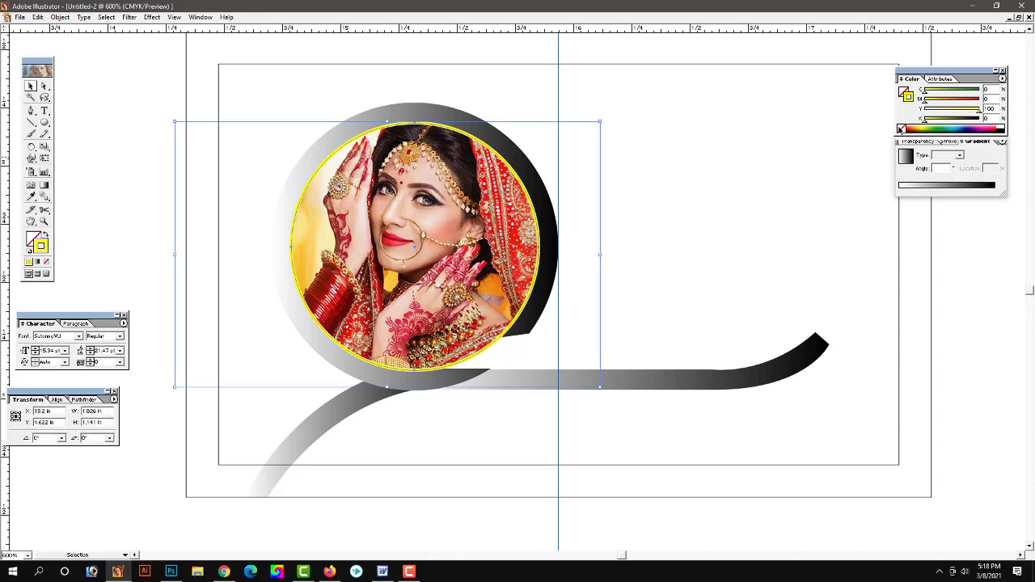
{"action": "left_click", "coordinate": [940, 120]}
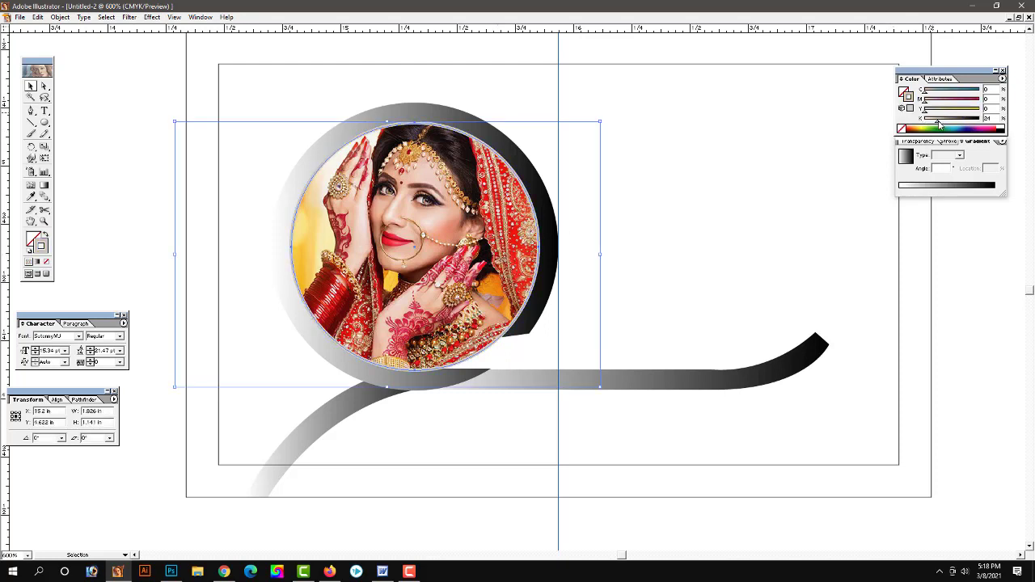
{"action": "left_click_drag", "start_coordinate": [940, 123], "coordinate": [936, 125]}
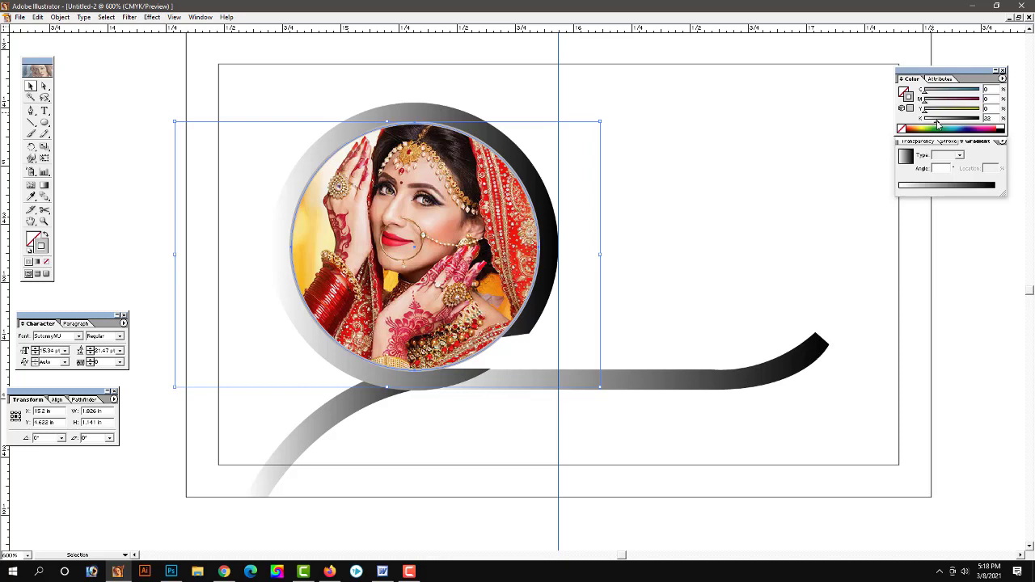
{"action": "left_click", "coordinate": [122, 213]}
{"action": "mouse_move", "coordinate": [691, 368]}
{"action": "left_mouse_down"}
{"action": "mouse_move", "coordinate": [678, 366]}
{"action": "mouse_move", "coordinate": [644, 410]}
{"action": "left_mouse_up"}
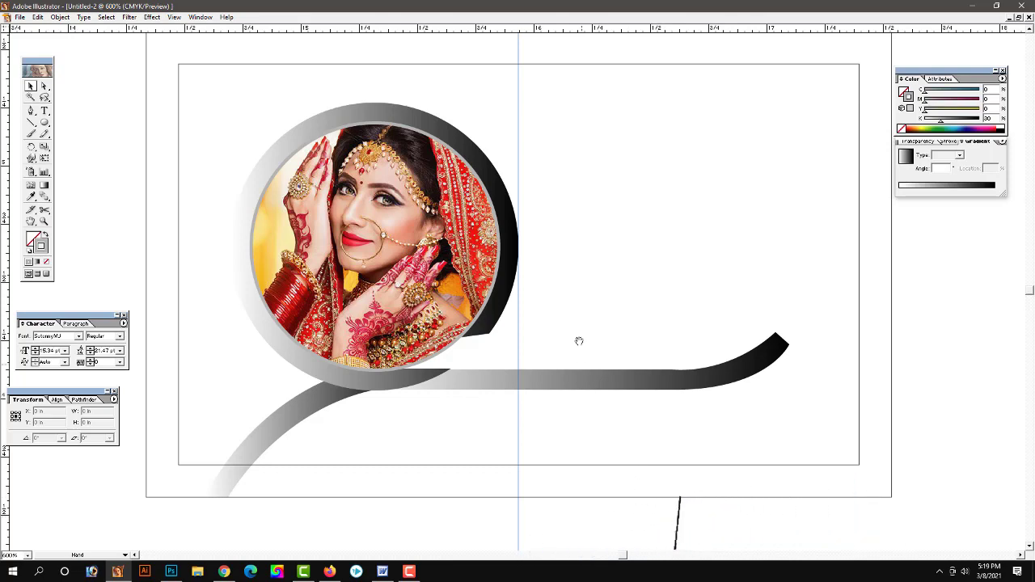
Zoom in closely on the swoosh's curved right end
{"action": "key", "text": "ctrl+minus"}
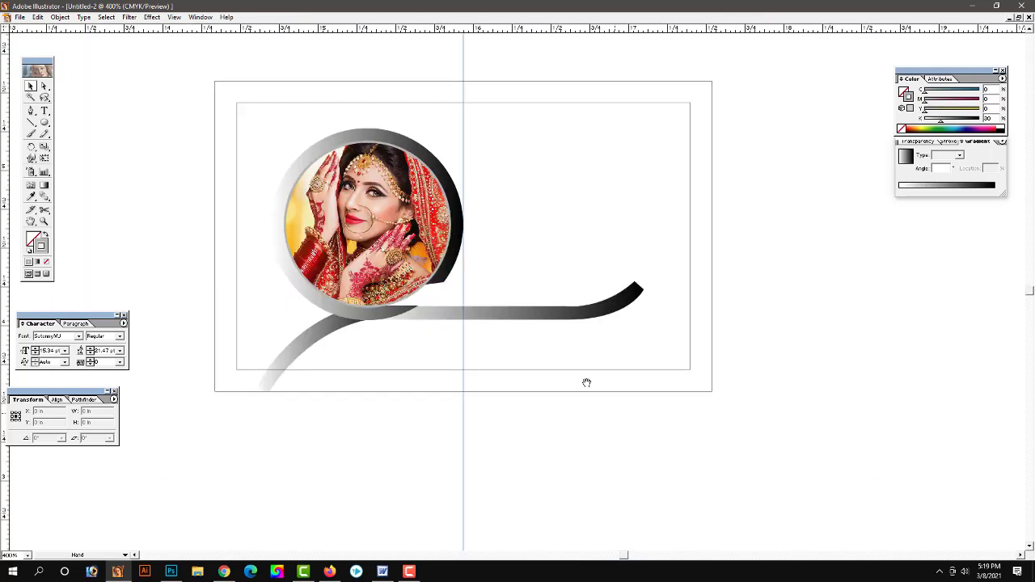
{"action": "left_click_drag", "start_coordinate": [586, 382], "coordinate": [568, 404]}
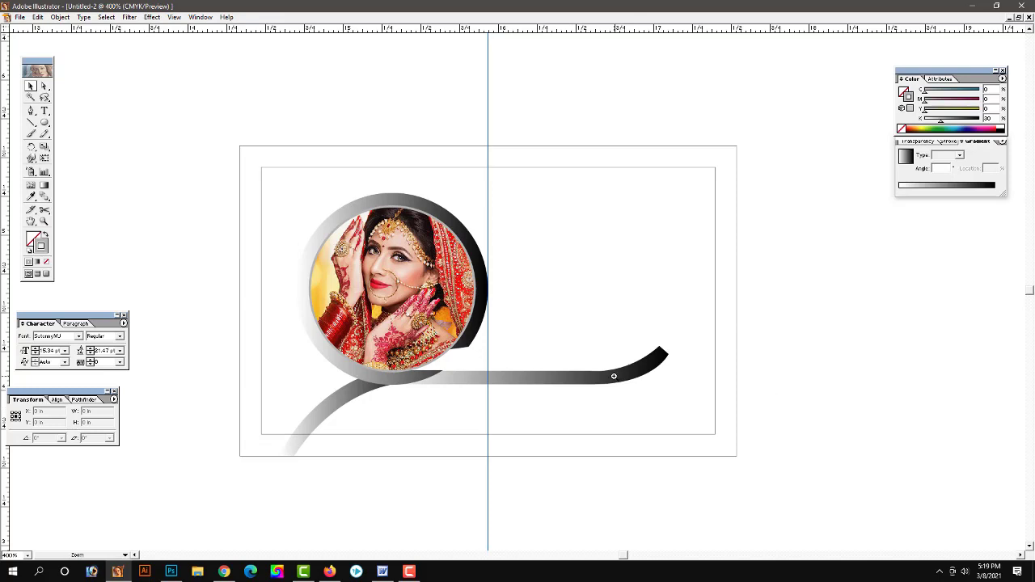
{"action": "left_click", "coordinate": [613, 376]}
{"action": "left_click_drag", "start_coordinate": [571, 364], "coordinate": [634, 407]}
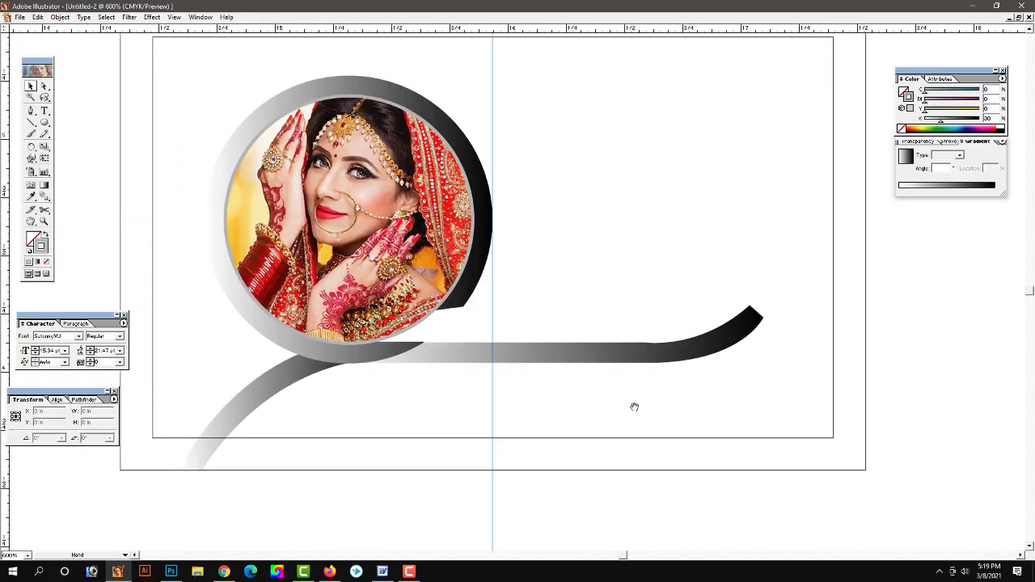
{"action": "left_click", "coordinate": [614, 374]}
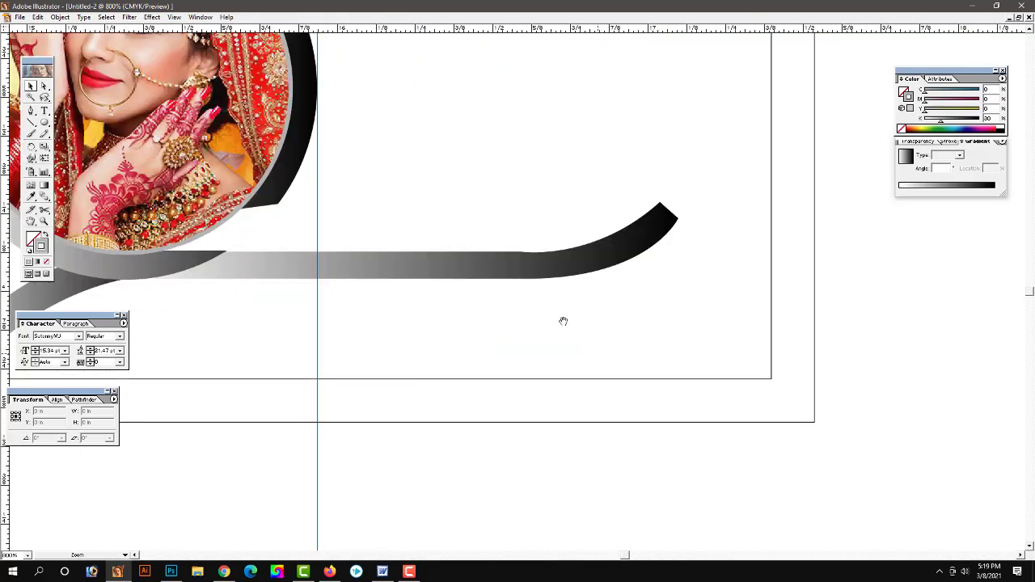
{"action": "left_click", "coordinate": [562, 321]}
With the Direct Selection tool, drag a Bezier handle to reshape the swoosh tail's curve
{"action": "key", "text": "v"}
{"action": "left_click", "coordinate": [639, 364]}
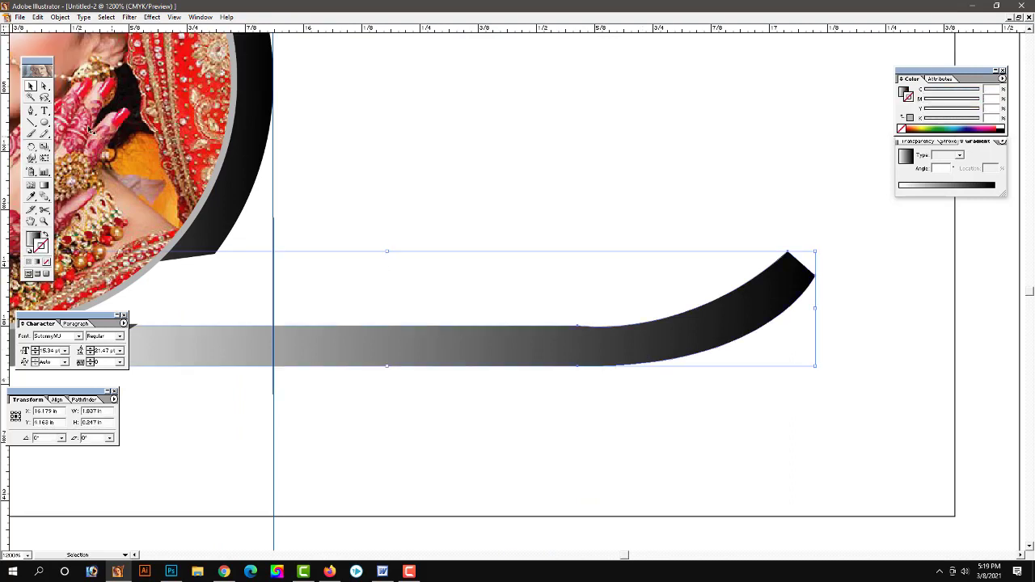
{"action": "left_click", "coordinate": [43, 86]}
{"action": "left_click", "coordinate": [480, 223]}
{"action": "left_click_drag", "start_coordinate": [634, 295], "coordinate": [579, 345]}
{"action": "mouse_move", "coordinate": [688, 345]}
{"action": "left_mouse_down"}
{"action": "mouse_move", "coordinate": [713, 336]}
{"action": "mouse_move", "coordinate": [775, 351]}
{"action": "mouse_move", "coordinate": [747, 371]}
{"action": "left_mouse_up"}
{"action": "left_click", "coordinate": [697, 373]}
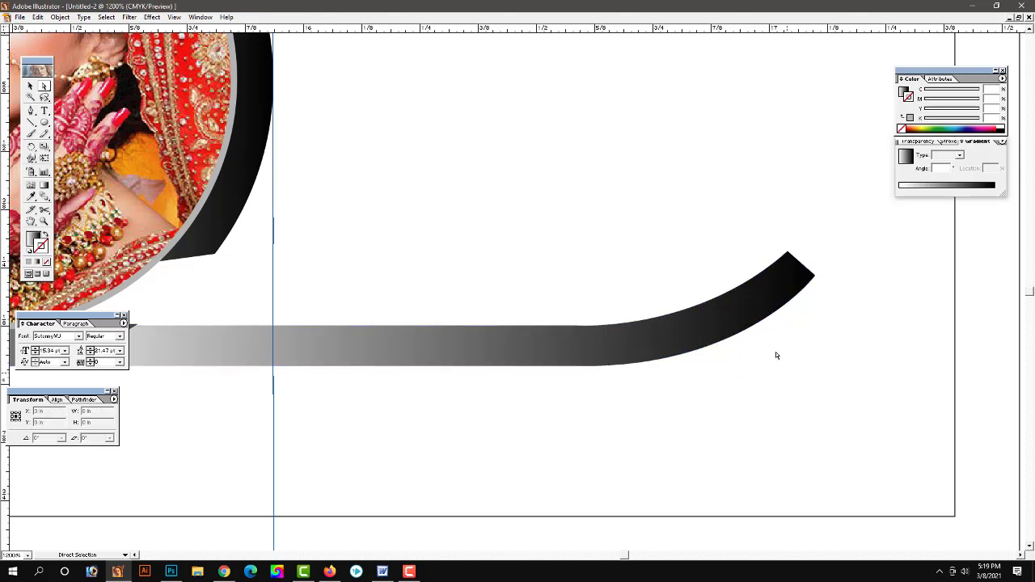
{"action": "left_click", "coordinate": [817, 339]}
Zoom out and back in to review the reshaped swoosh end
{"action": "key", "text": "ctrl+minus"}
{"action": "key", "text": "ctrl+minus"}
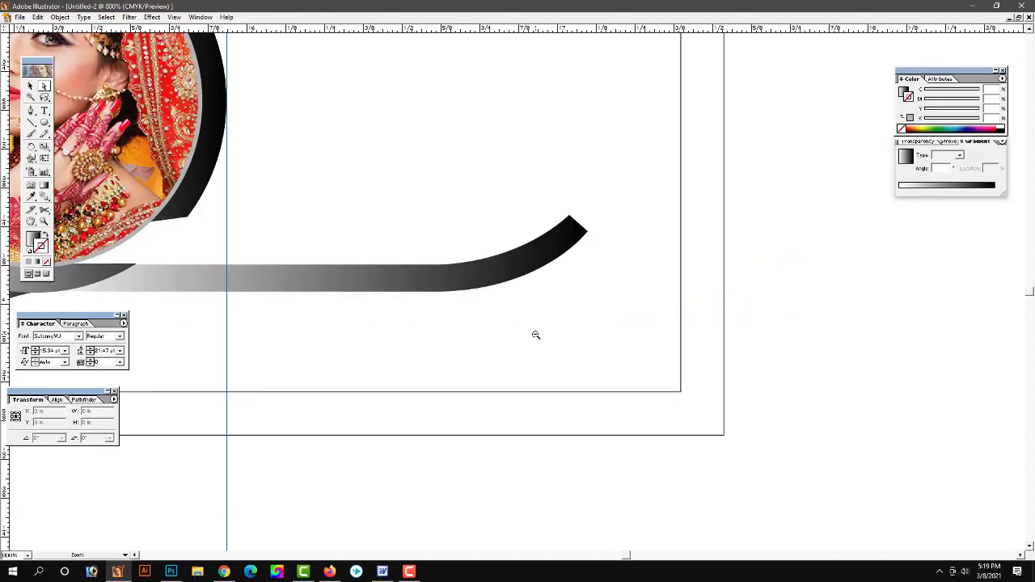
{"action": "left_click_drag", "start_coordinate": [476, 383], "coordinate": [499, 403]}
{"action": "scroll", "coordinate": [591, 404], "scroll_direction": "down", "scroll_amount": 2}
{"action": "scroll", "coordinate": [582, 393], "scroll_direction": "right", "scroll_amount": 2}
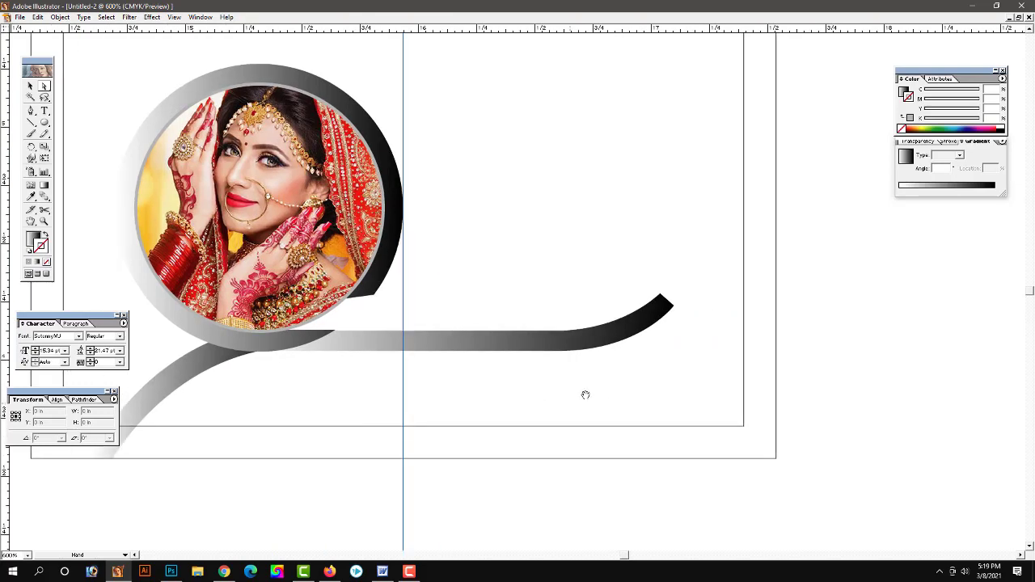
{"action": "key", "text": "ctrl+plus"}
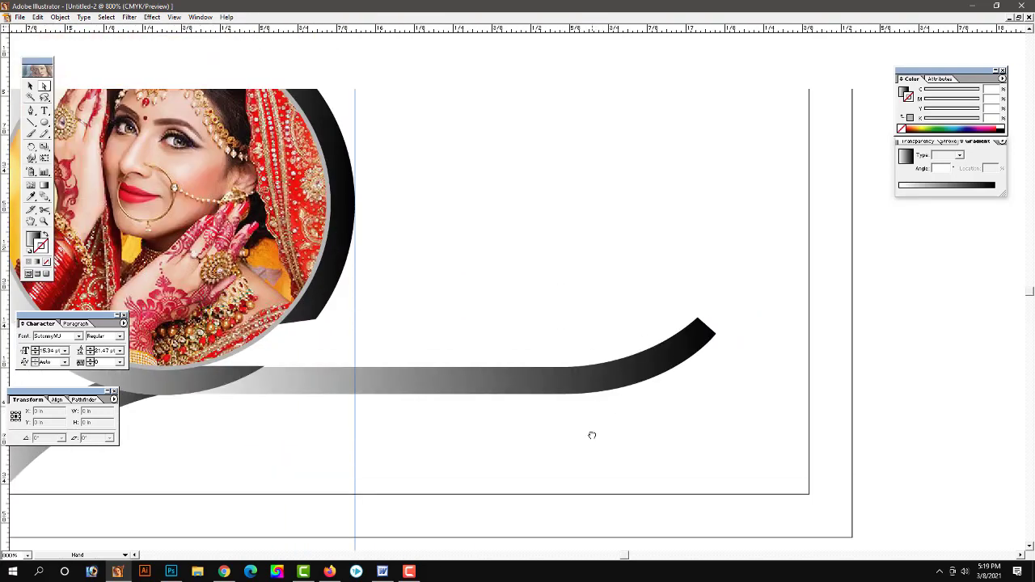
{"action": "key", "text": "ctrl+plus"}
{"action": "scroll", "coordinate": [511, 405], "scroll_direction": "left", "scroll_amount": 2}
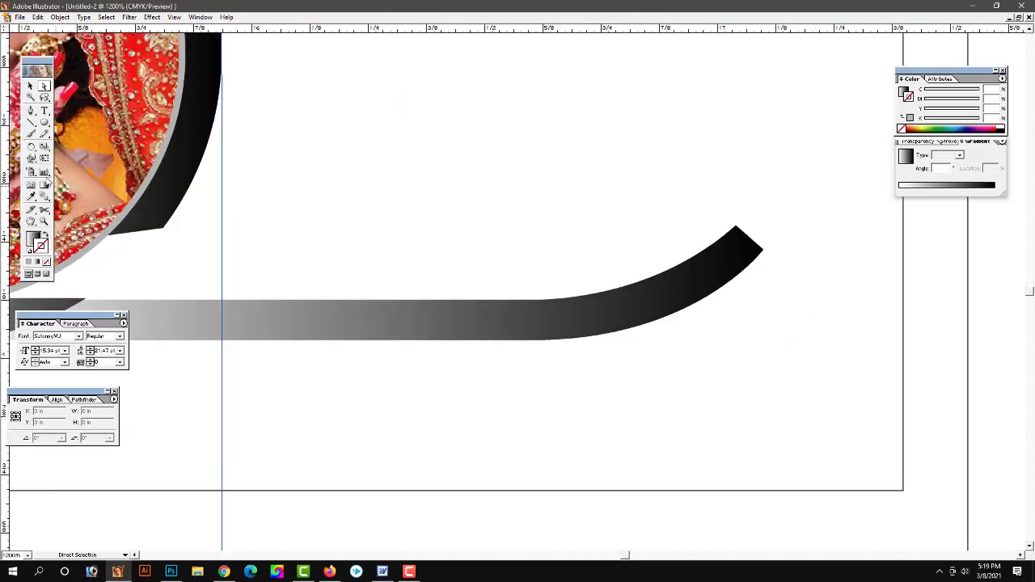
{"action": "key", "text": "p"}
Draw a closed curved sliver under the swoosh tail with the Pen tool
{"action": "left_click", "coordinate": [561, 339]}
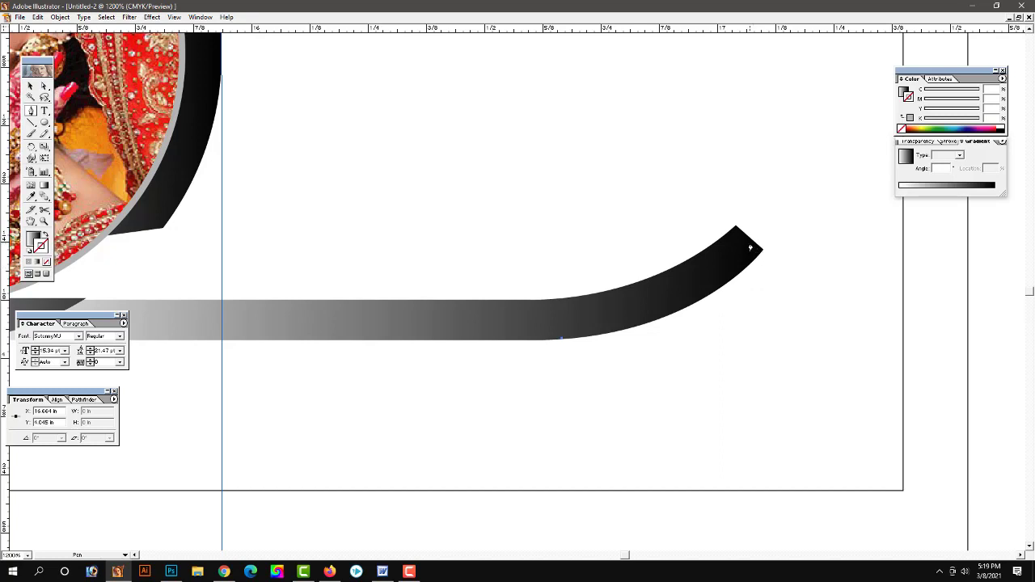
{"action": "mouse_move", "coordinate": [762, 252]}
{"action": "left_mouse_down"}
{"action": "mouse_move", "coordinate": [809, 172]}
{"action": "mouse_move", "coordinate": [836, 164]}
{"action": "left_mouse_up"}
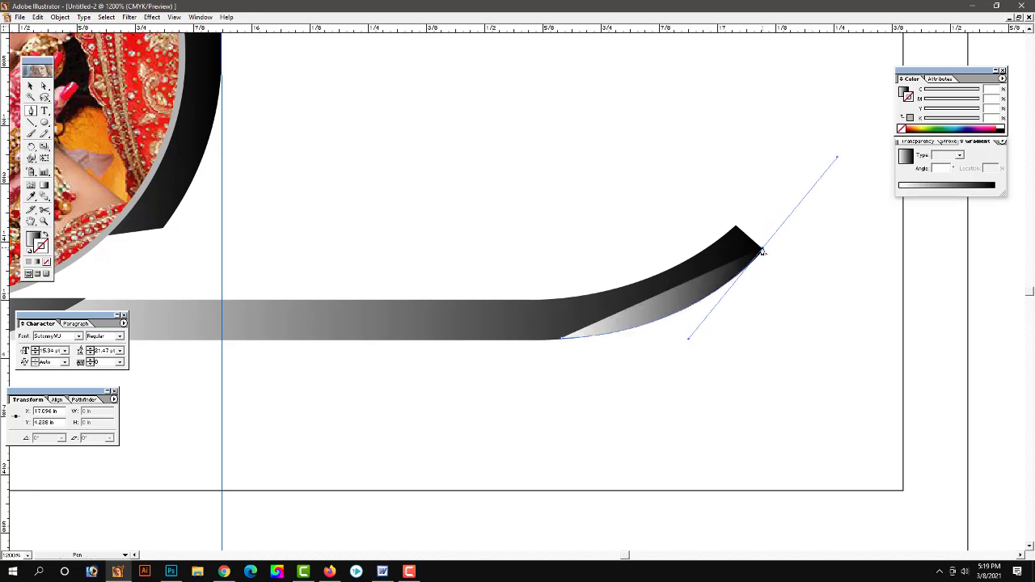
{"action": "left_click", "coordinate": [761, 254]}
{"action": "left_click", "coordinate": [562, 339]}
{"action": "left_click", "coordinate": [31, 86]}
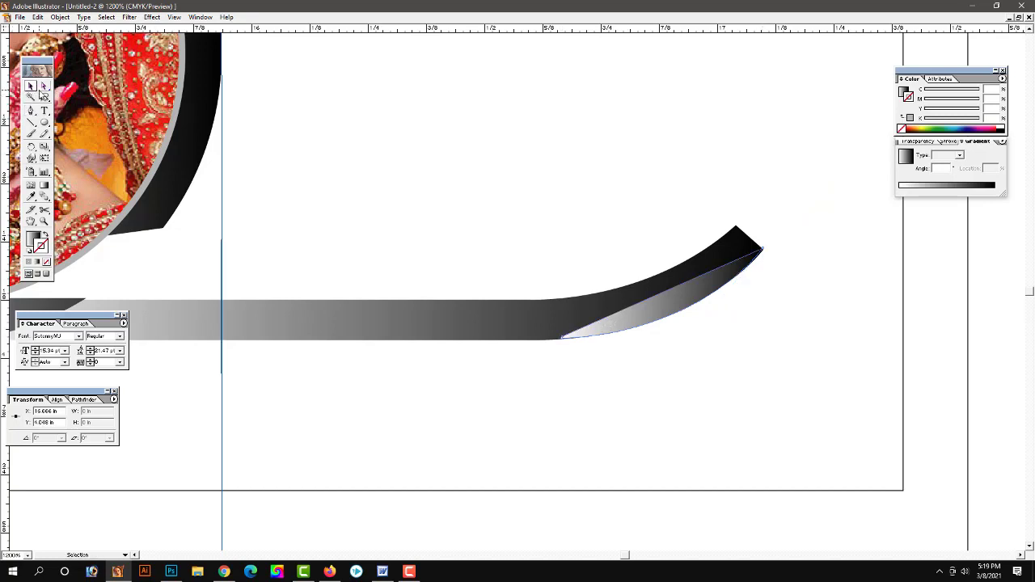
Nudge the sliver's tip anchor into the swoosh corner and adjust its lower curve
{"action": "left_click", "coordinate": [668, 312]}
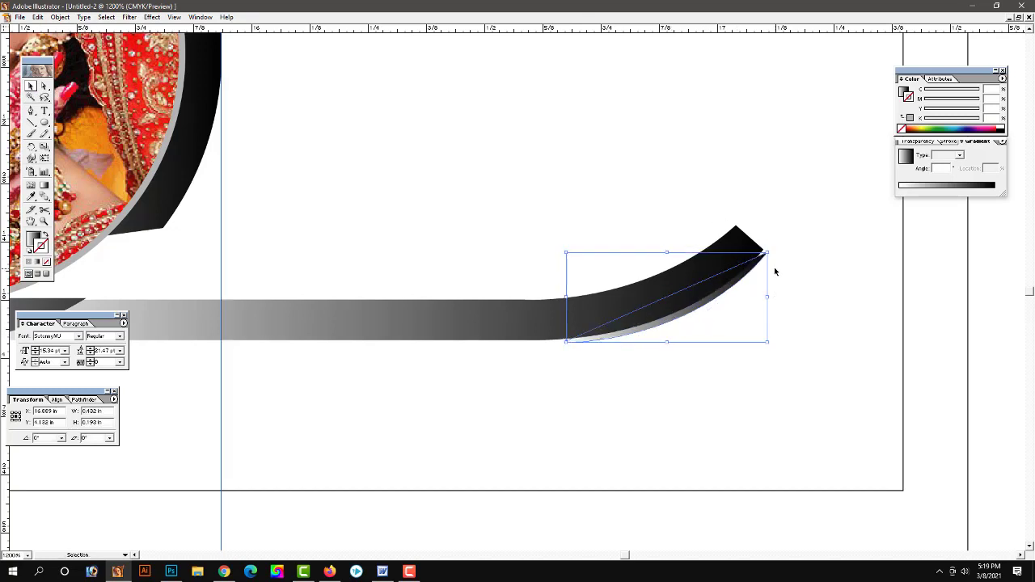
{"action": "left_click", "coordinate": [44, 86]}
{"action": "left_click", "coordinate": [760, 289]}
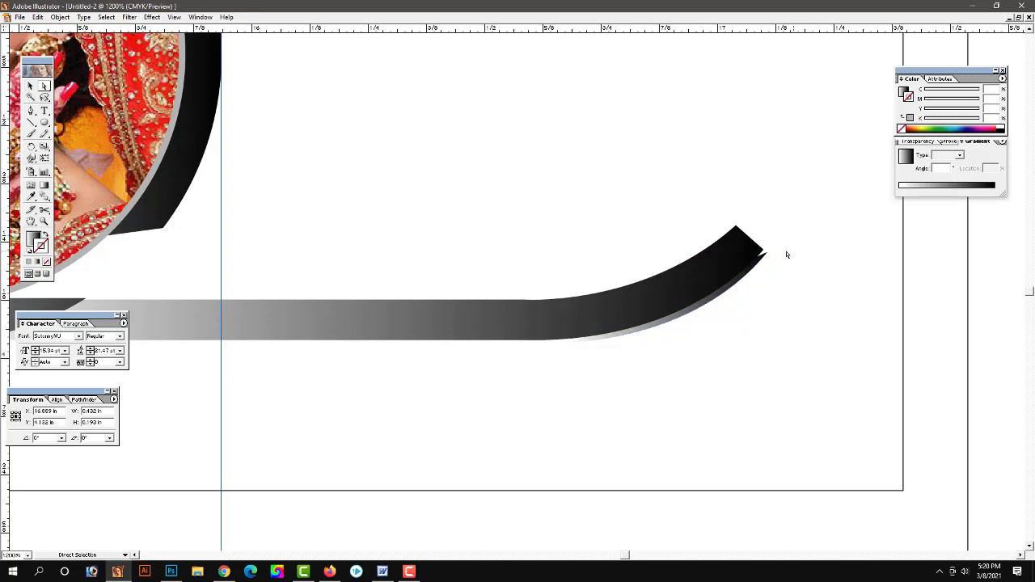
{"action": "left_click", "coordinate": [764, 253]}
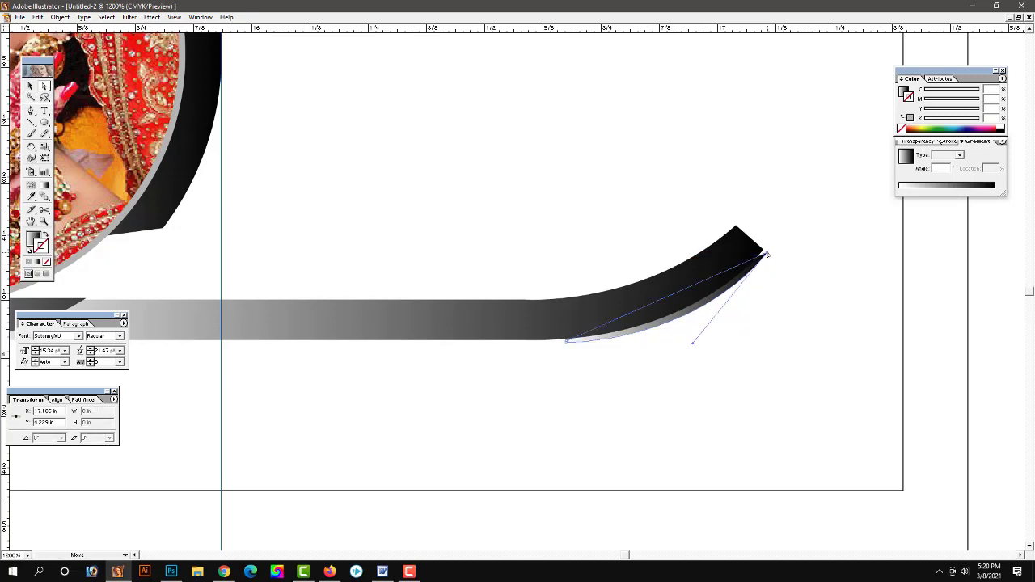
{"action": "left_click_drag", "start_coordinate": [767, 255], "coordinate": [761, 252]}
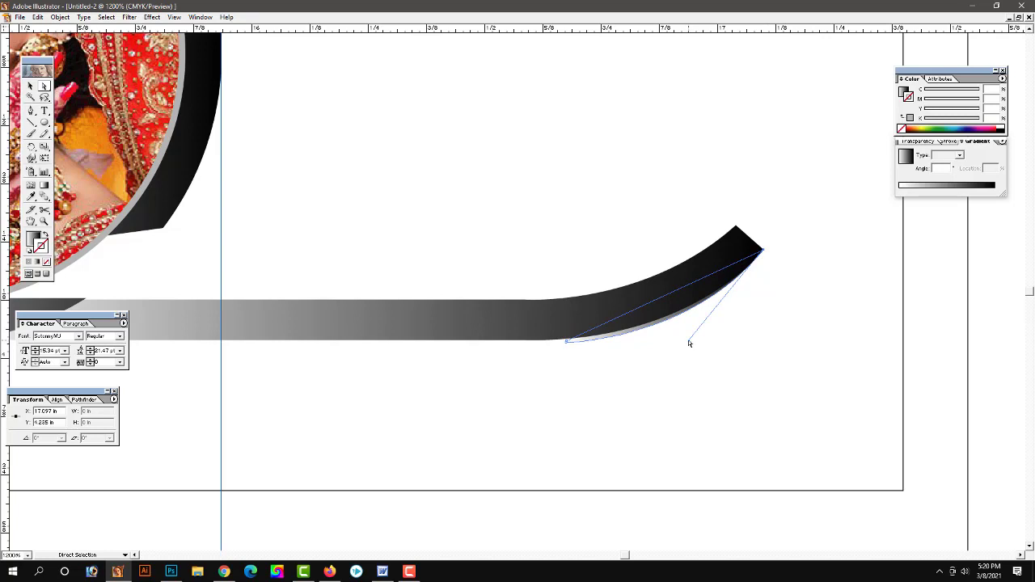
{"action": "left_click_drag", "start_coordinate": [689, 342], "coordinate": [702, 342]}
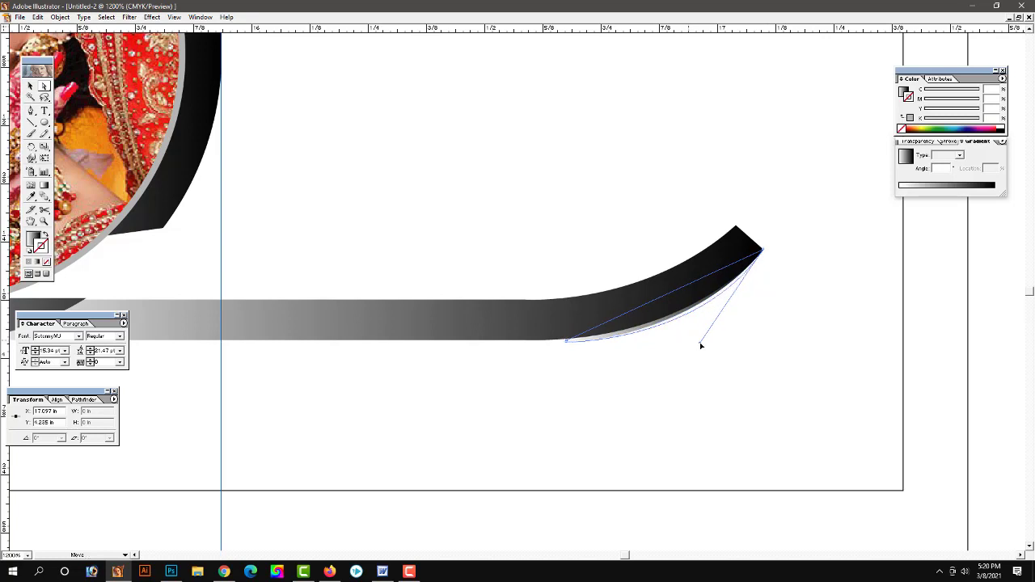
Bend the sliver's lower-left edge to follow the swoosh, then zoom out to check
{"action": "left_click", "coordinate": [568, 342]}
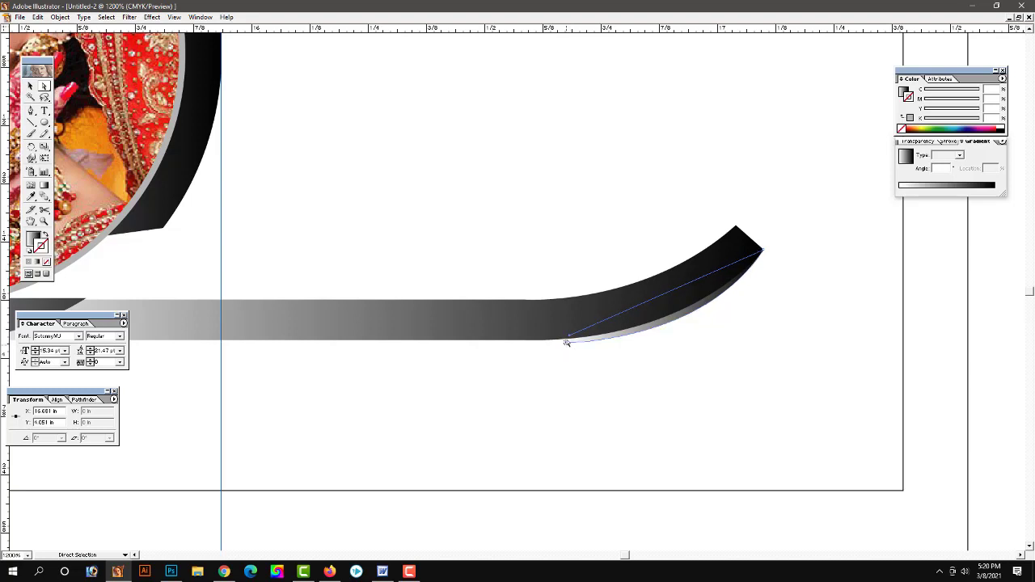
{"action": "left_click", "coordinate": [567, 343]}
{"action": "left_click_drag", "start_coordinate": [568, 344], "coordinate": [578, 342]}
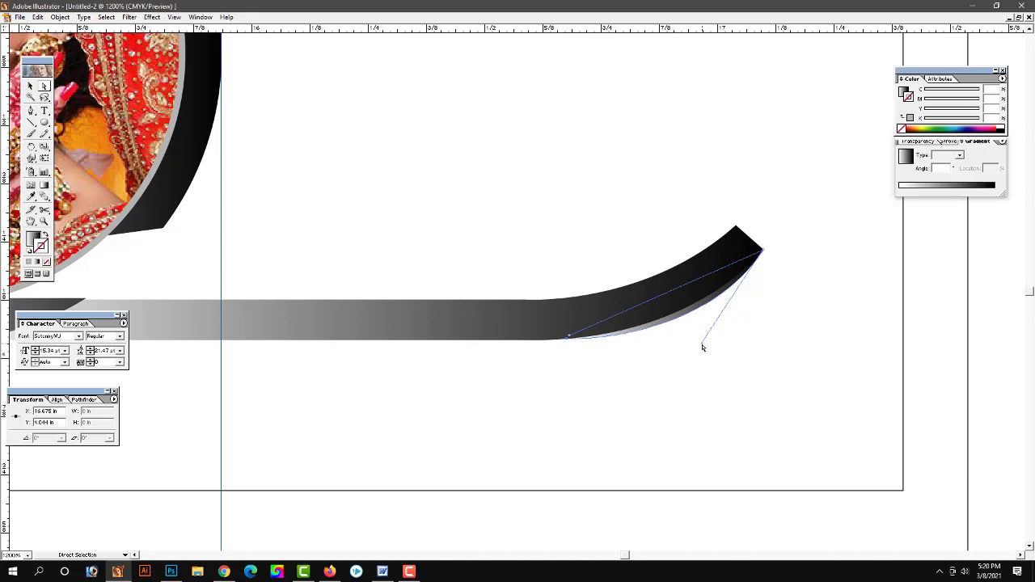
{"action": "left_click_drag", "start_coordinate": [702, 347], "coordinate": [717, 347]}
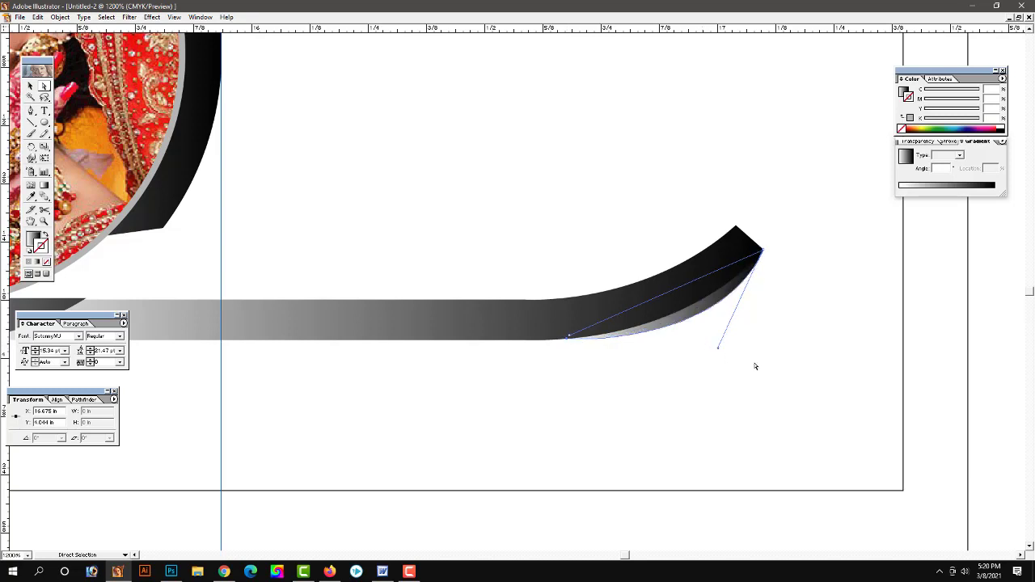
{"action": "left_click", "coordinate": [764, 364]}
{"action": "key", "text": "ctrl+minus"}
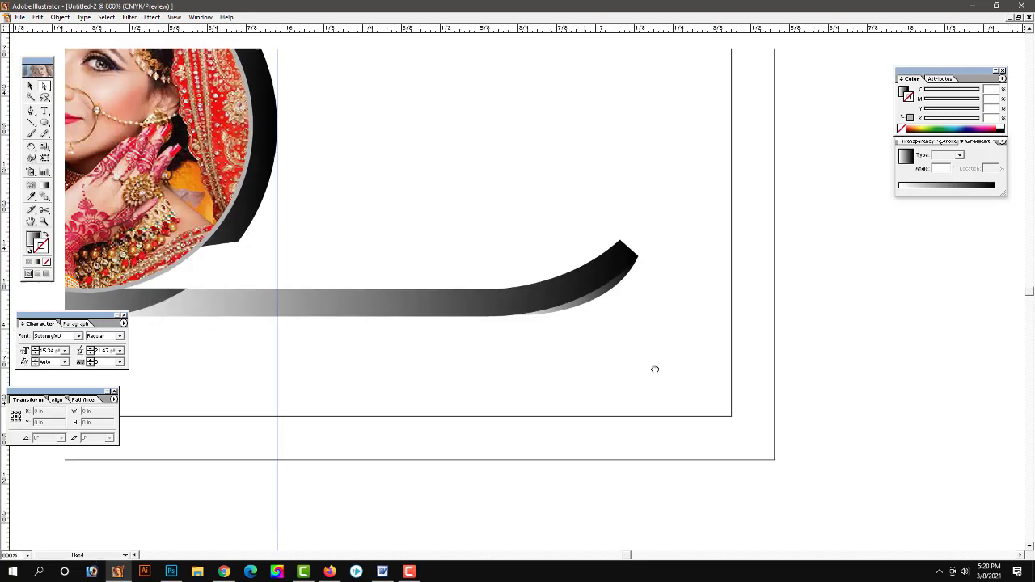
{"action": "left_click", "coordinate": [30, 86]}
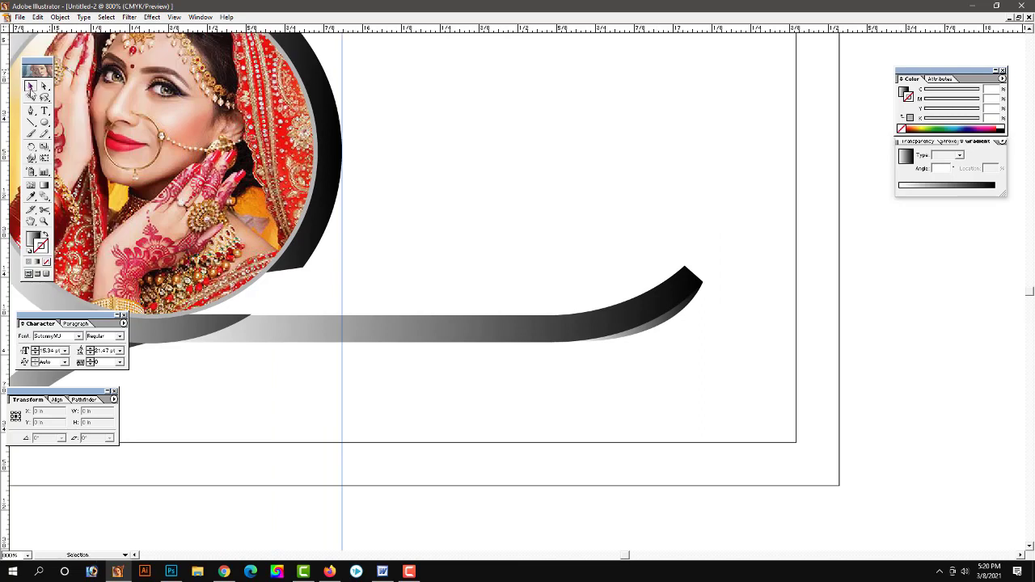
Lower the shadow sliver's opacity to about 19% in the Transparency panel
{"action": "left_click", "coordinate": [658, 325]}
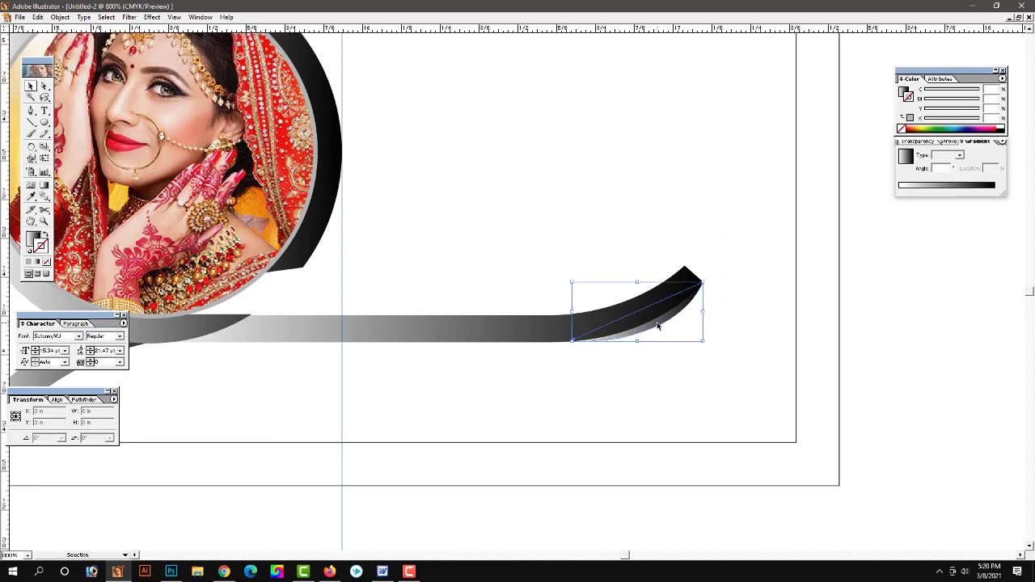
{"action": "left_click", "coordinate": [919, 142]}
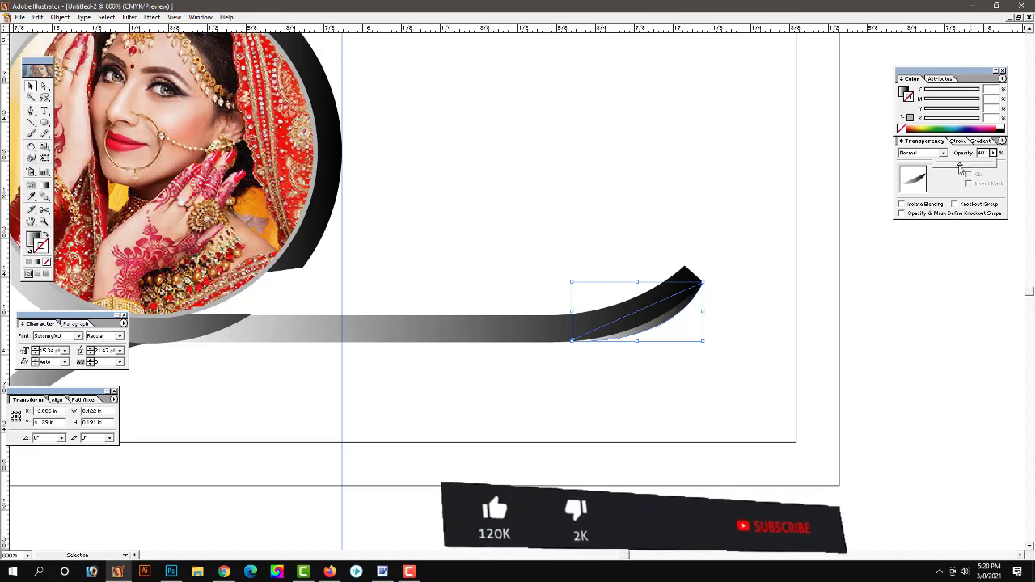
{"action": "left_click_drag", "start_coordinate": [983, 166], "coordinate": [954, 168]}
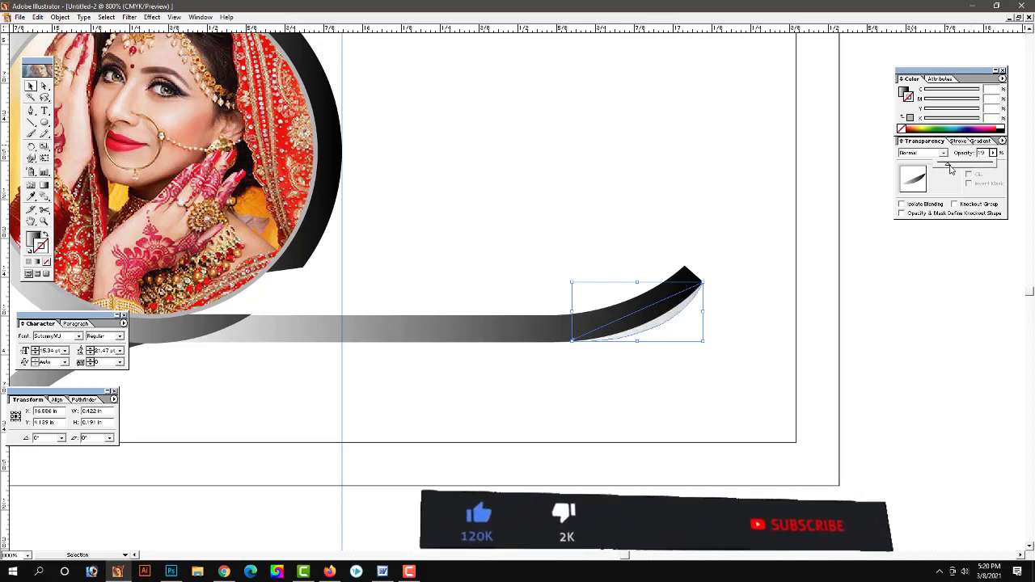
Zoom out and recentre the view on the whole ad
{"action": "left_click", "coordinate": [937, 358]}
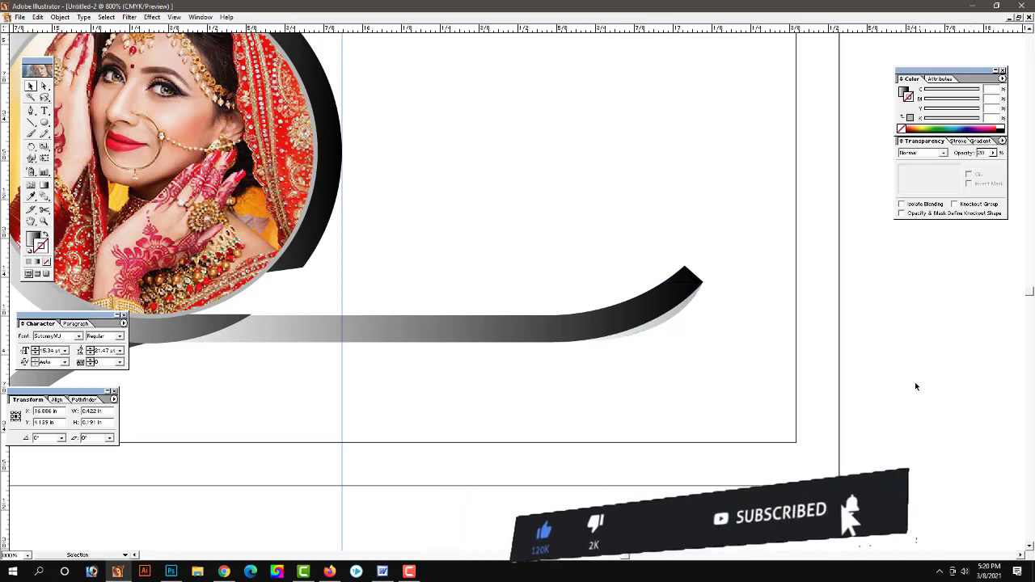
{"action": "left_click", "coordinate": [620, 385], "text": "ctrl+alt"}
{"action": "mouse_move", "coordinate": [565, 377]}
{"action": "left_mouse_down"}
{"action": "mouse_move", "coordinate": [619, 346]}
{"action": "mouse_move", "coordinate": [642, 407]}
{"action": "left_mouse_up"}
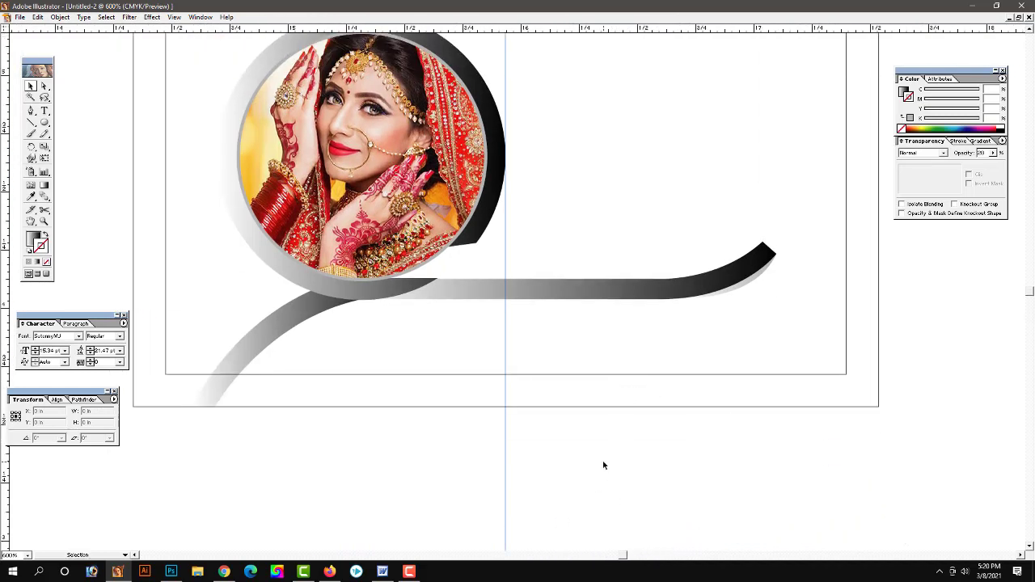
{"action": "left_click", "coordinate": [626, 455], "text": "ctrl+alt"}
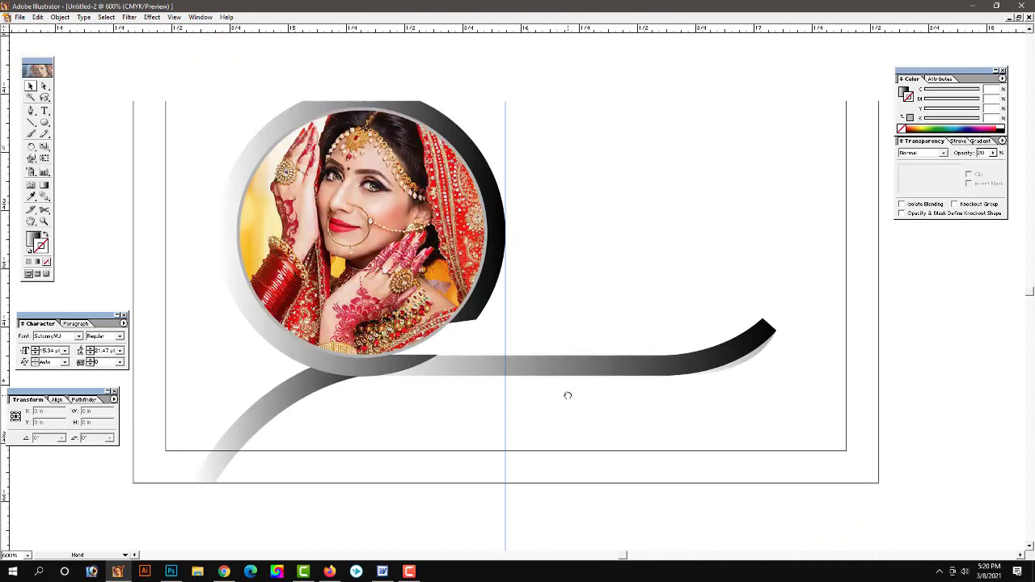
{"action": "mouse_move", "coordinate": [566, 396]}
{"action": "left_mouse_down"}
{"action": "mouse_move", "coordinate": [545, 333]}
{"action": "mouse_move", "coordinate": [547, 365]}
{"action": "left_mouse_up"}
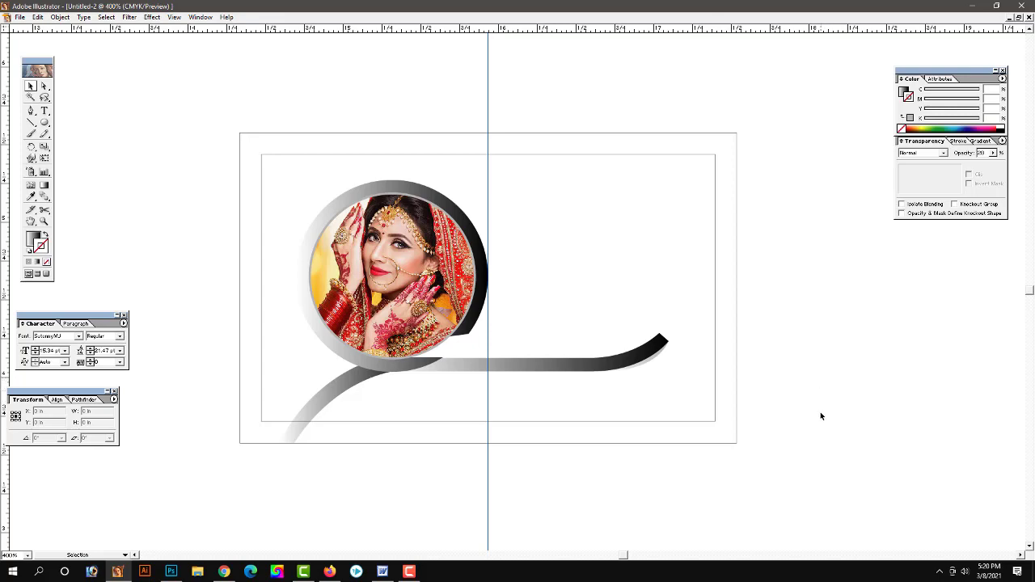
In Word, select the first ad line সালল্যের ১১ বছর, then return to Illustrator
{"action": "left_click", "coordinate": [382, 572]}
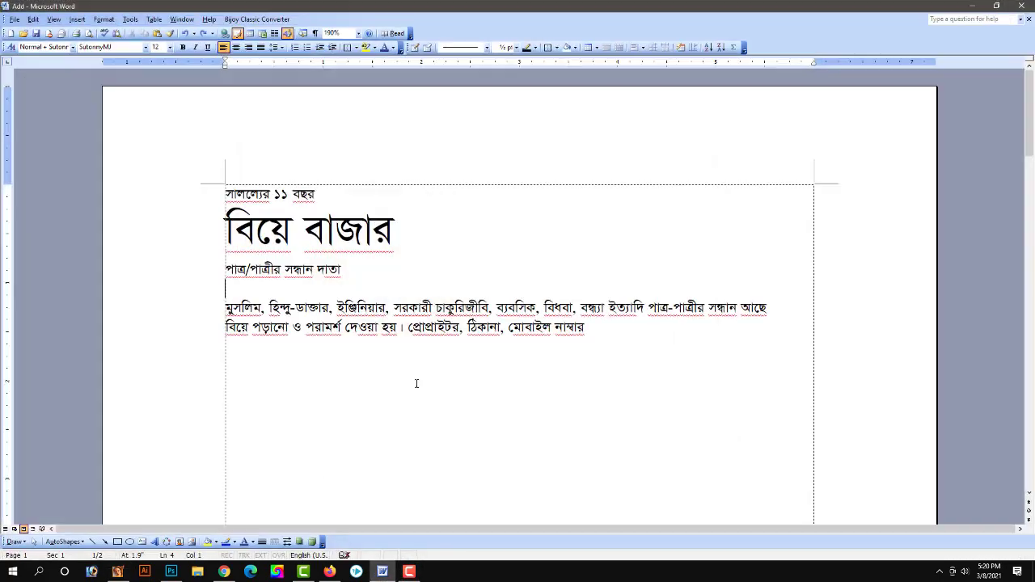
{"action": "left_click", "coordinate": [211, 234]}
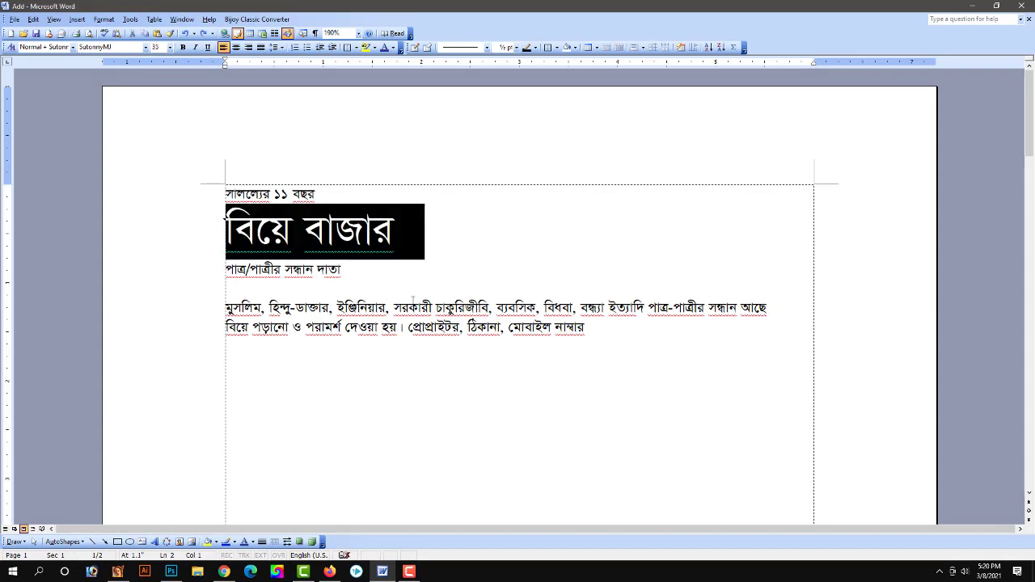
{"action": "triple_click", "coordinate": [320, 196]}
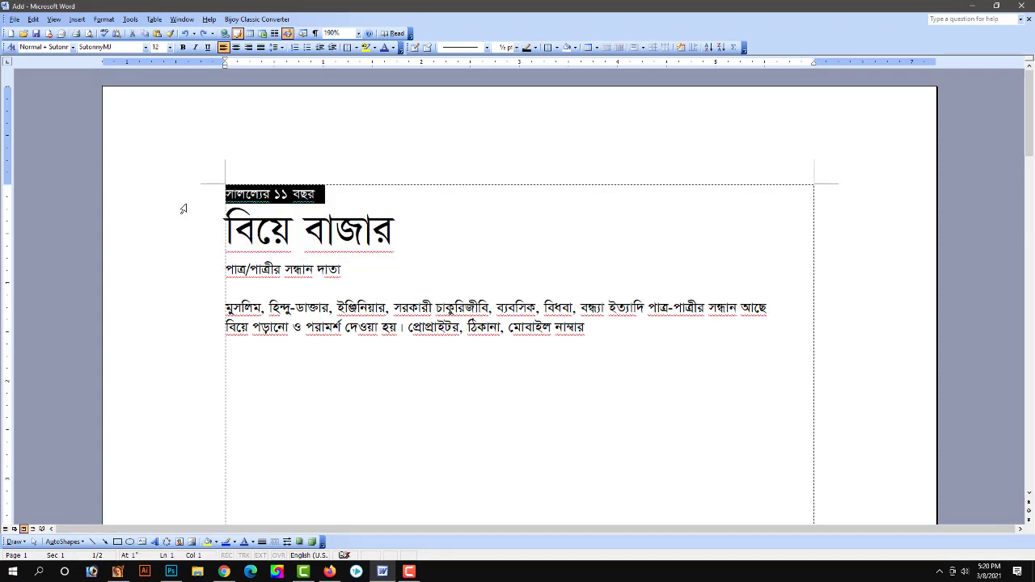
{"action": "left_click", "coordinate": [117, 571]}
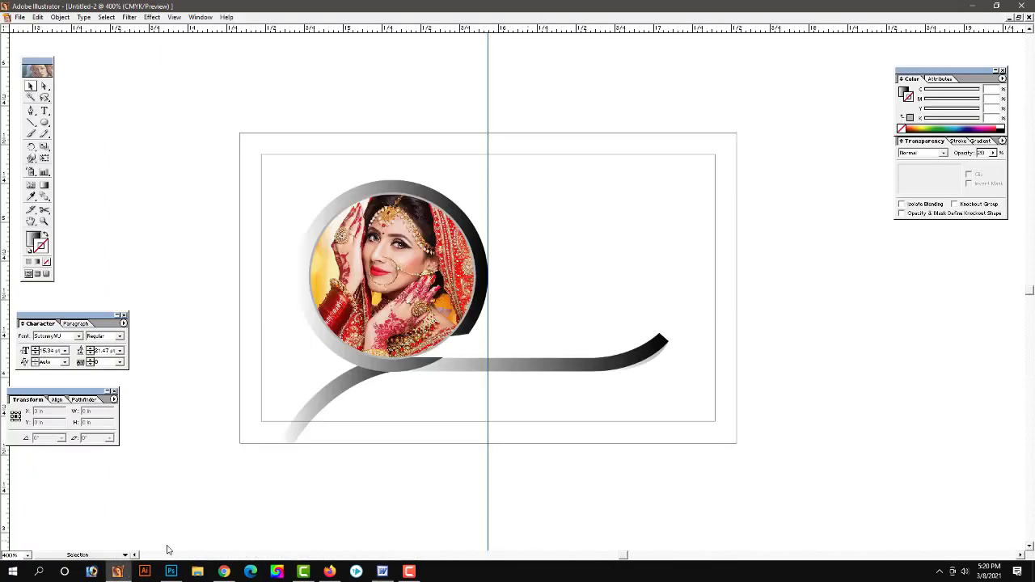
Paste the সালল্যের ১১ বছর heading right of the photo, moved up and scaled down
{"action": "left_click", "coordinate": [44, 110]}
{"action": "left_click", "coordinate": [607, 219]}
{"action": "key", "text": "ctrl+v"}
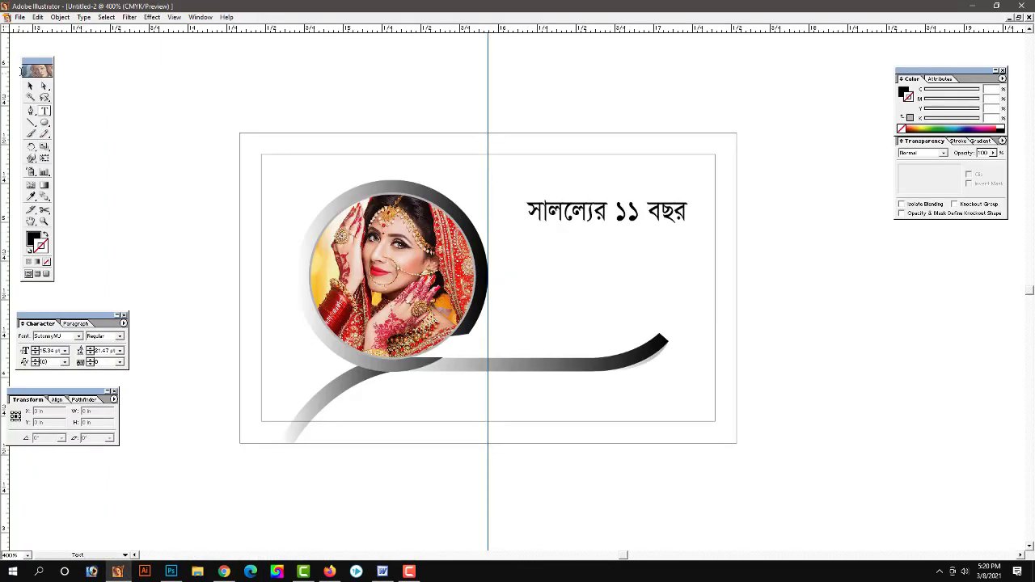
{"action": "left_click", "coordinate": [30, 86]}
{"action": "left_click", "coordinate": [561, 108]}
{"action": "left_click", "coordinate": [635, 220]}
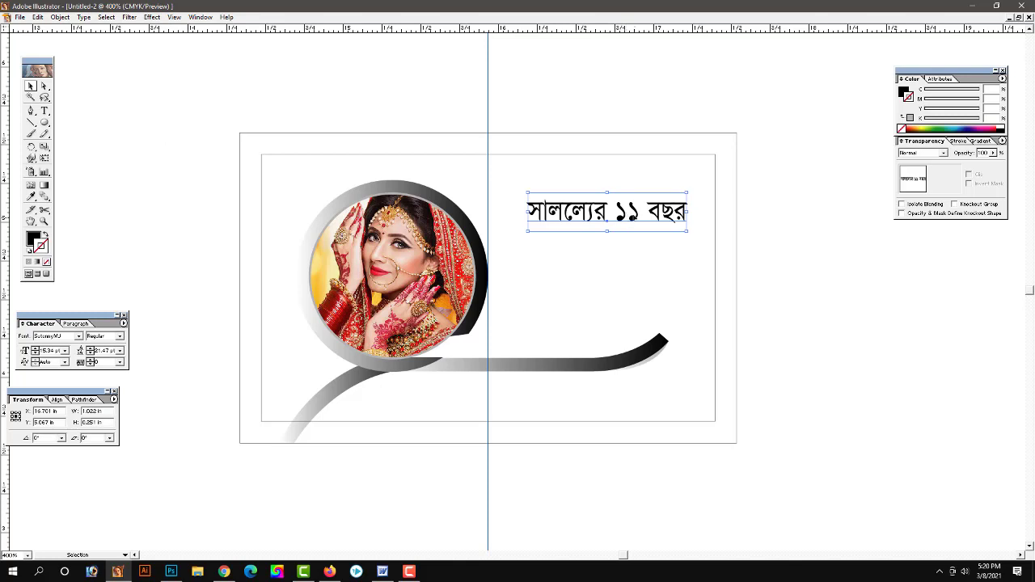
{"action": "left_click_drag", "start_coordinate": [636, 219], "coordinate": [625, 194]}
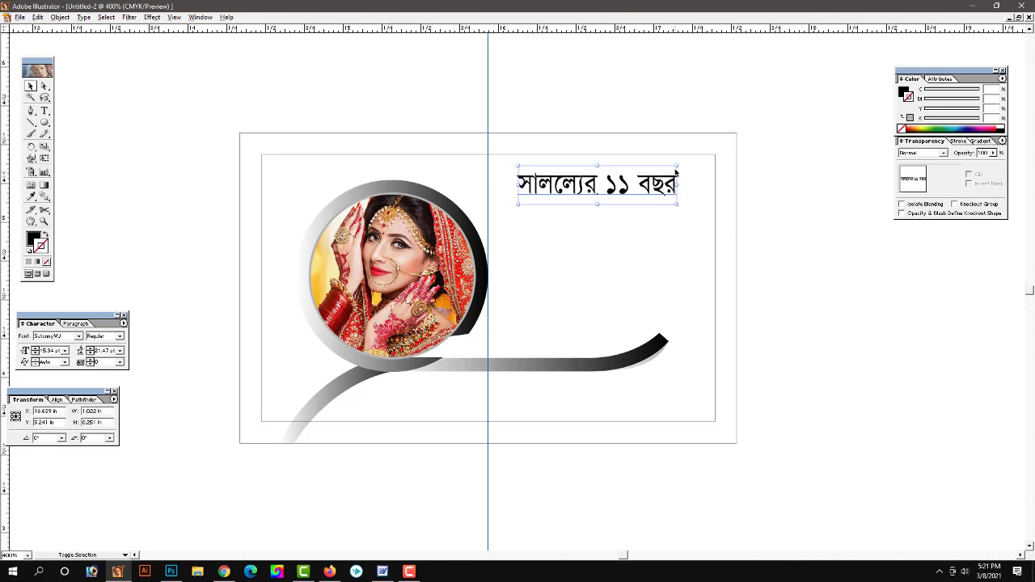
{"action": "left_click_drag", "start_coordinate": [678, 165], "coordinate": [653, 171]}
Fine-tune the heading's position near the top right of the card
{"action": "left_click", "coordinate": [808, 248]}
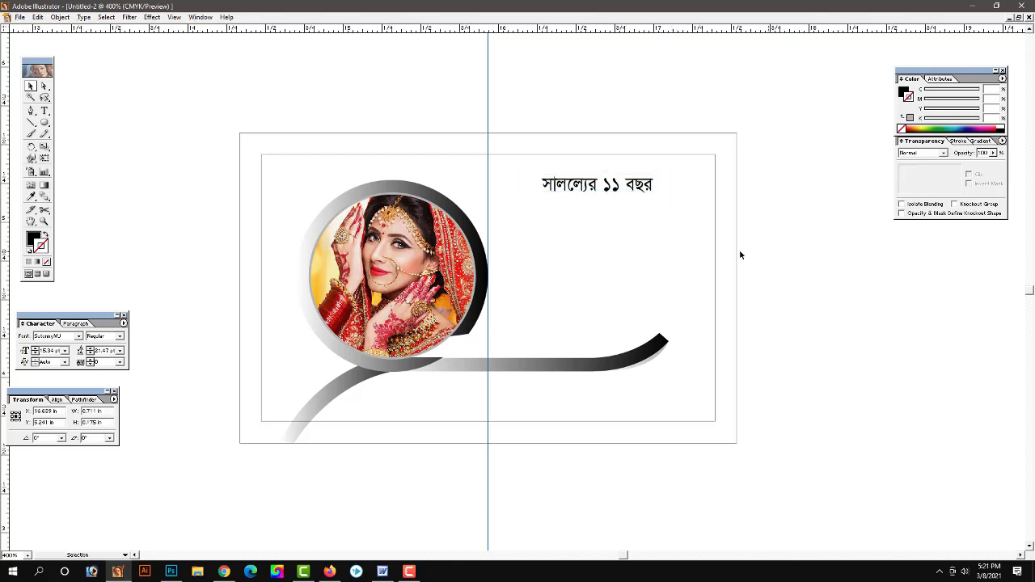
{"action": "left_click_drag", "start_coordinate": [633, 259], "coordinate": [630, 287]}
{"action": "left_click_drag", "start_coordinate": [637, 223], "coordinate": [635, 220]}
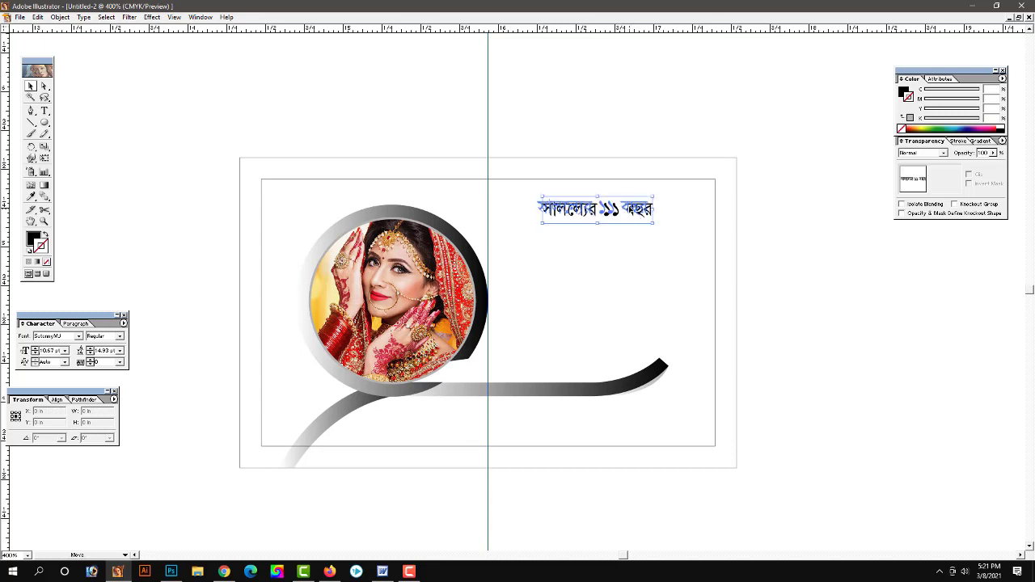
{"action": "left_click", "coordinate": [768, 278]}
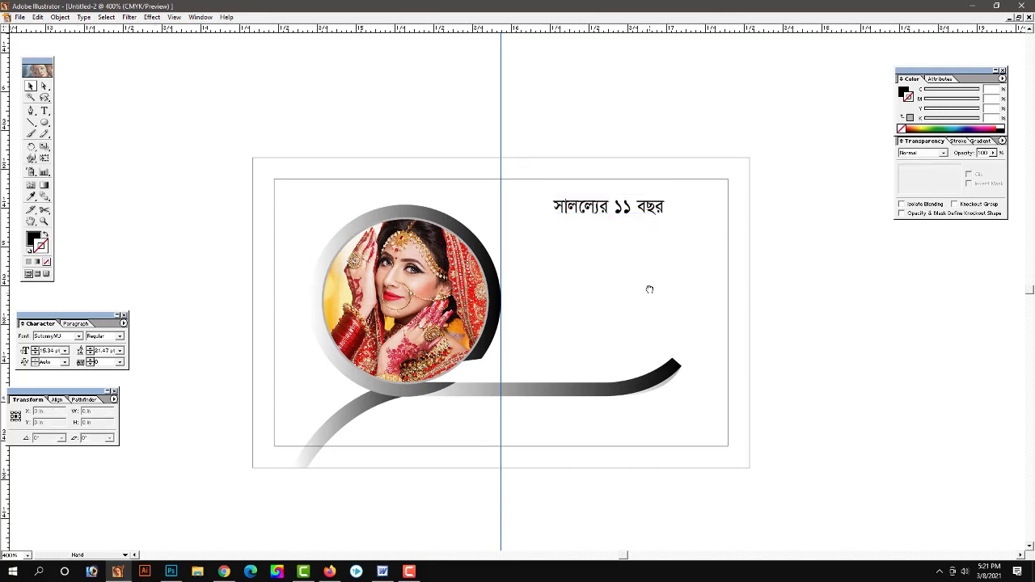
{"action": "left_click_drag", "start_coordinate": [828, 328], "coordinate": [841, 303]}
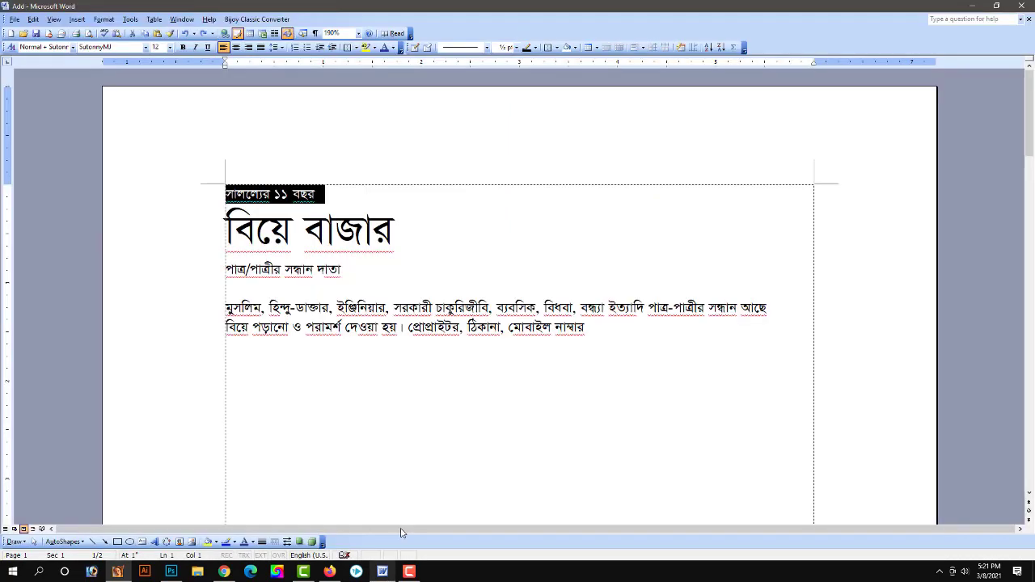
Copy the বিয়ে বাজার title line from Word and Alt-drag a heading duplicate below the original
{"action": "left_click", "coordinate": [383, 572]}
{"action": "left_click_drag", "start_coordinate": [410, 233], "coordinate": [199, 231]}
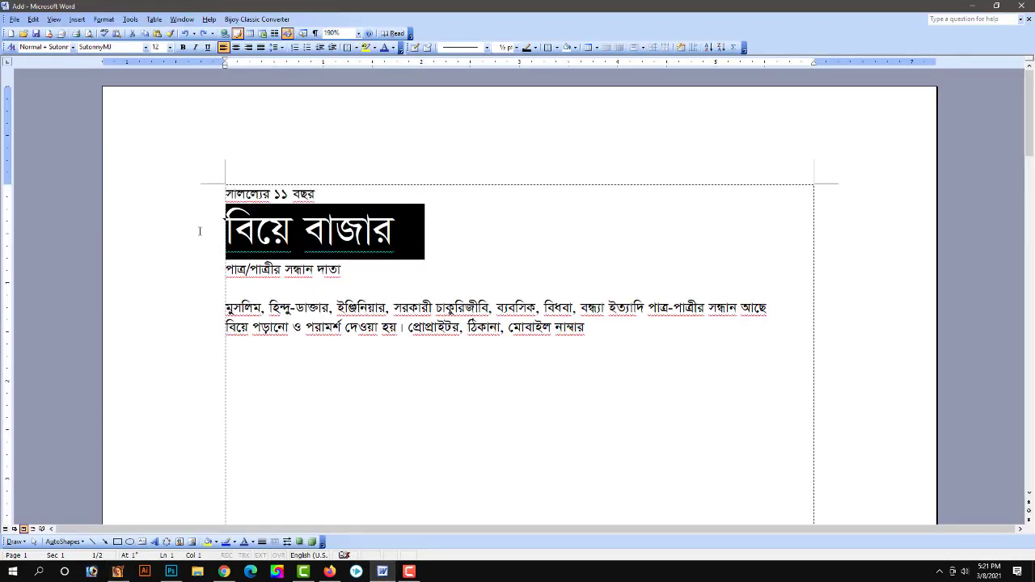
{"action": "key", "text": "ctrl+x"}
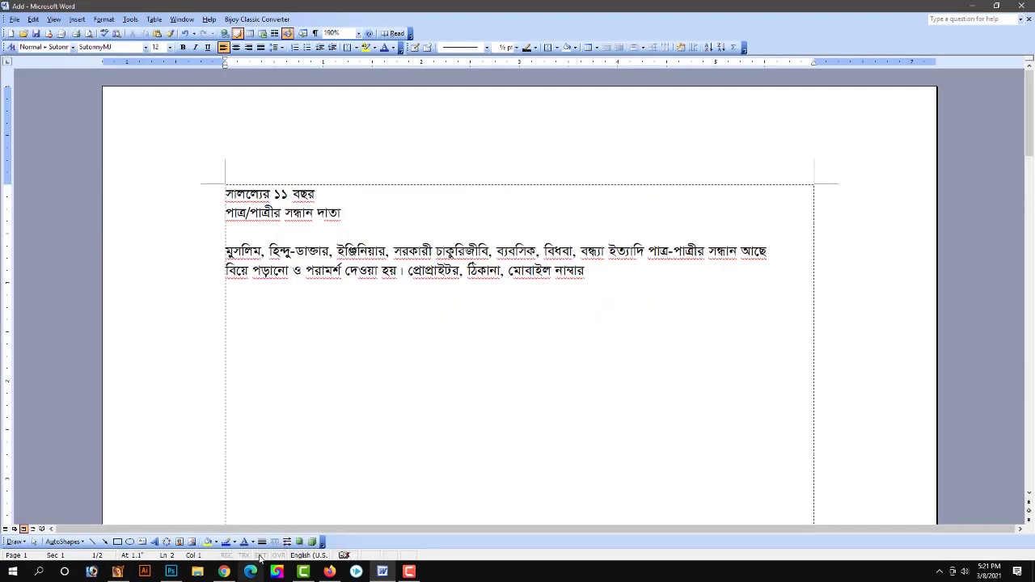
{"action": "key", "text": "ctrl+z"}
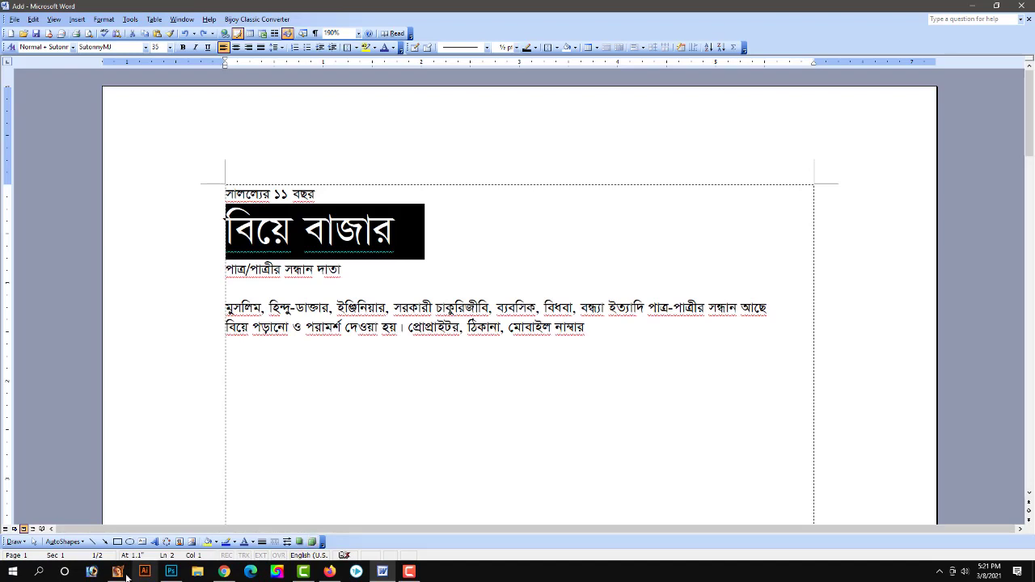
{"action": "left_click", "coordinate": [145, 571]}
{"action": "left_click_drag", "start_coordinate": [594, 186], "coordinate": [595, 229]}
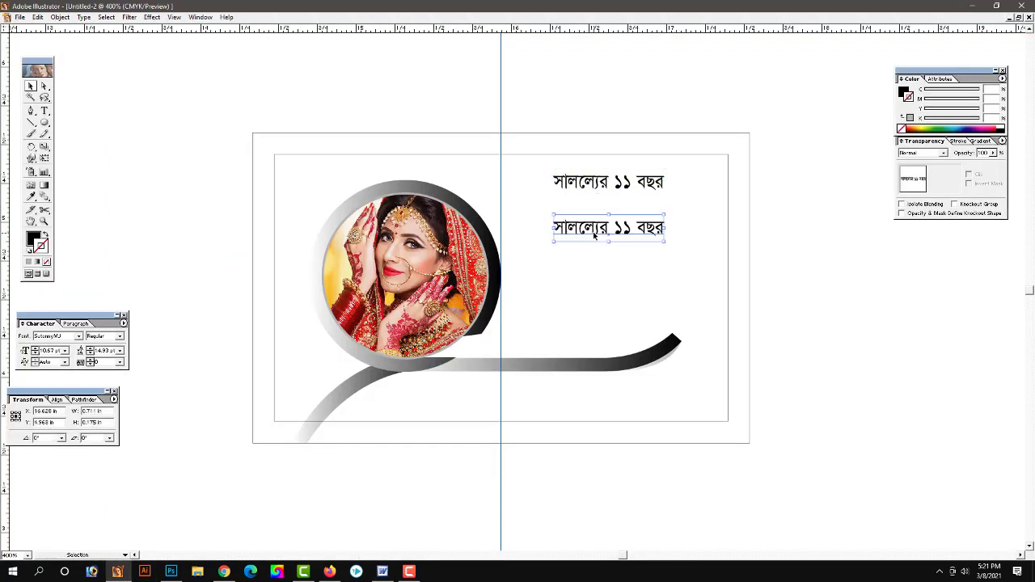
Replace the duplicate's text with বিয়ে বাজার, enlarge it and move it beside the photo
{"action": "left_click", "coordinate": [596, 232]}
{"action": "key", "text": "ctrl+a"}
{"action": "key", "text": "ctrl+v"}
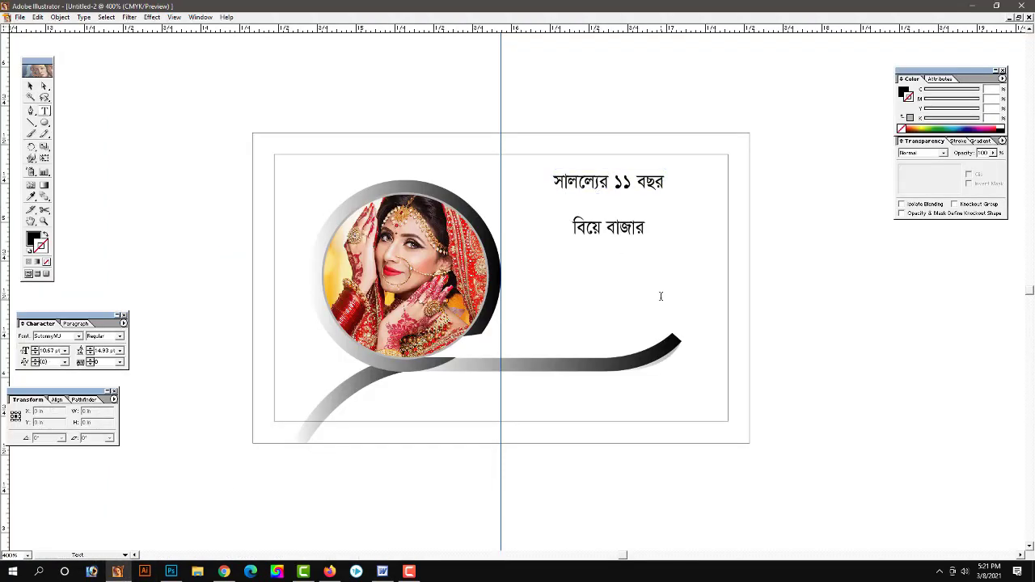
{"action": "left_click_drag", "start_coordinate": [644, 214], "coordinate": [726, 189]}
{"action": "left_click_drag", "start_coordinate": [706, 225], "coordinate": [706, 272]}
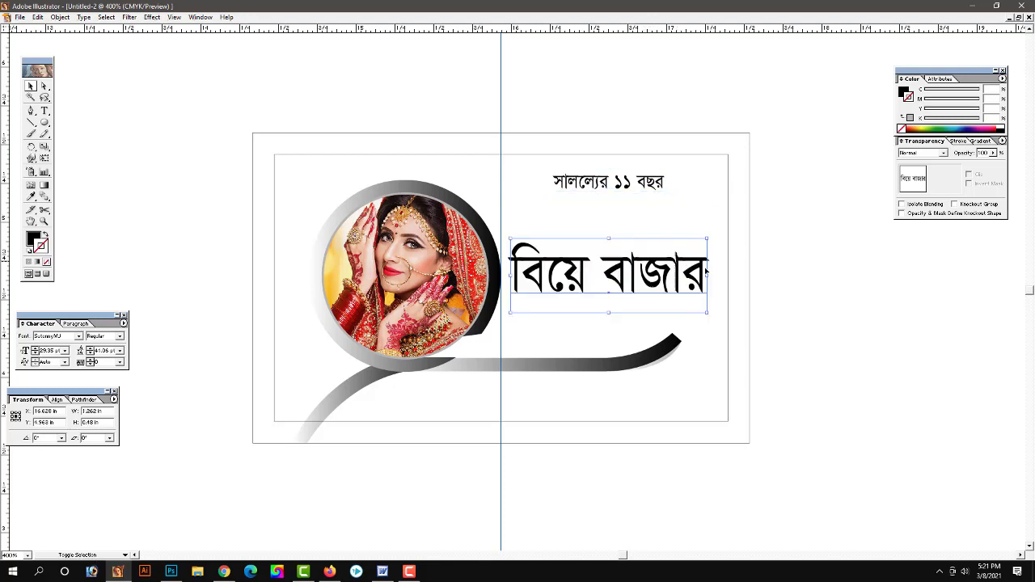
Nudge the বিয়ে বাজার title slightly right and down
{"action": "left_click", "coordinate": [804, 289]}
{"action": "scroll", "coordinate": [684, 266], "scroll_direction": "down", "scroll_amount": 1}
{"action": "left_click", "coordinate": [680, 252]}
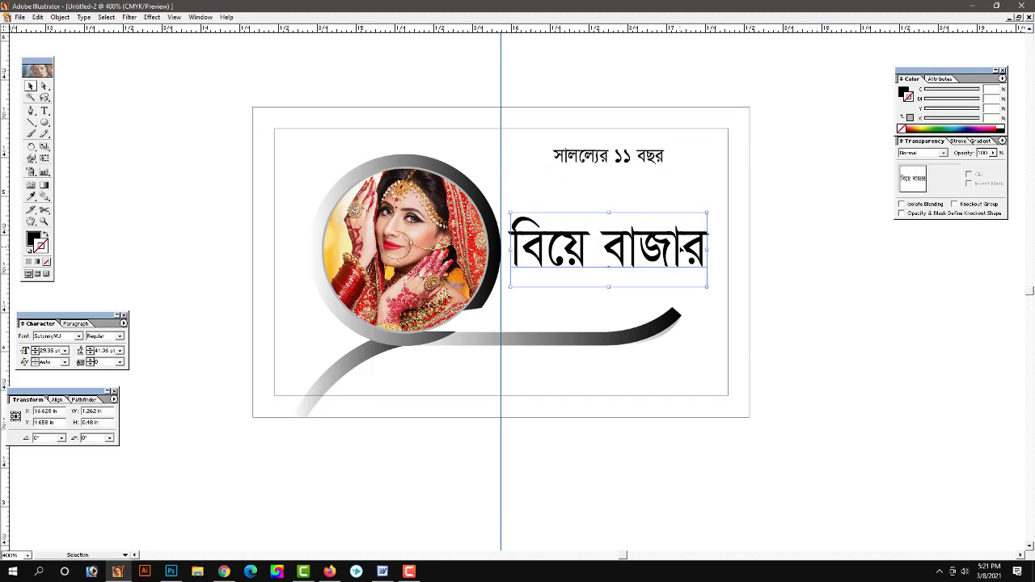
{"action": "key", "text": "Right"}
{"action": "left_click", "coordinate": [832, 298]}
{"action": "left_click", "coordinate": [663, 248]}
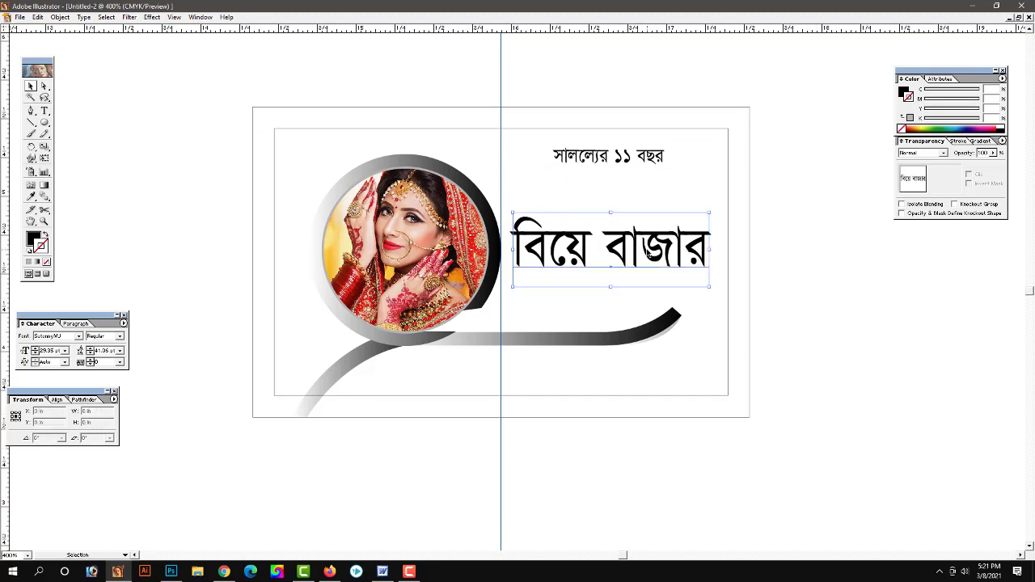
{"action": "key", "text": "Down"}
{"action": "left_click", "coordinate": [810, 280]}
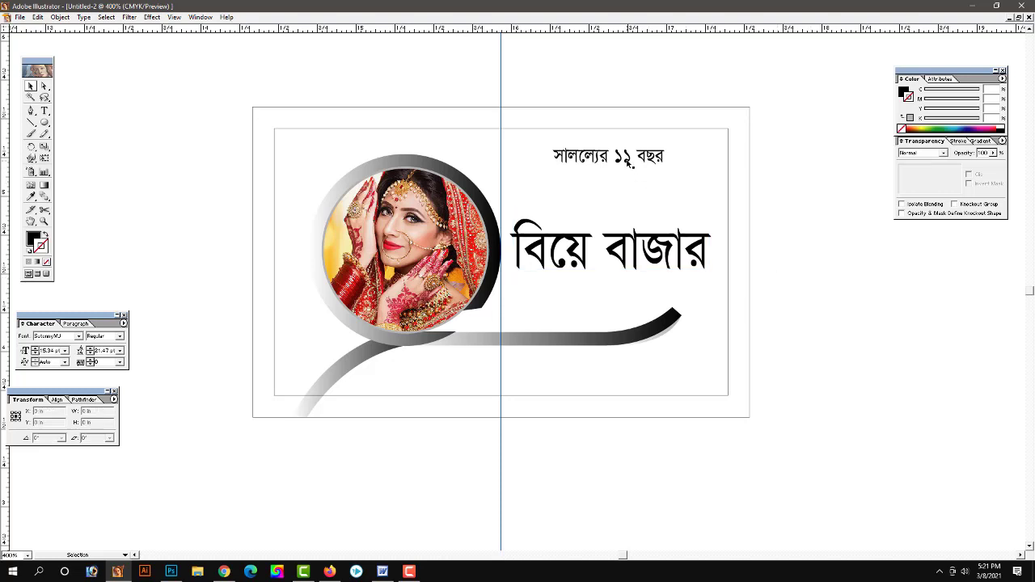
Drag a copy of the small heading lower and nudge the big title up and left
{"action": "left_click", "coordinate": [628, 158]}
{"action": "left_click_drag", "start_coordinate": [628, 159], "coordinate": [633, 183]}
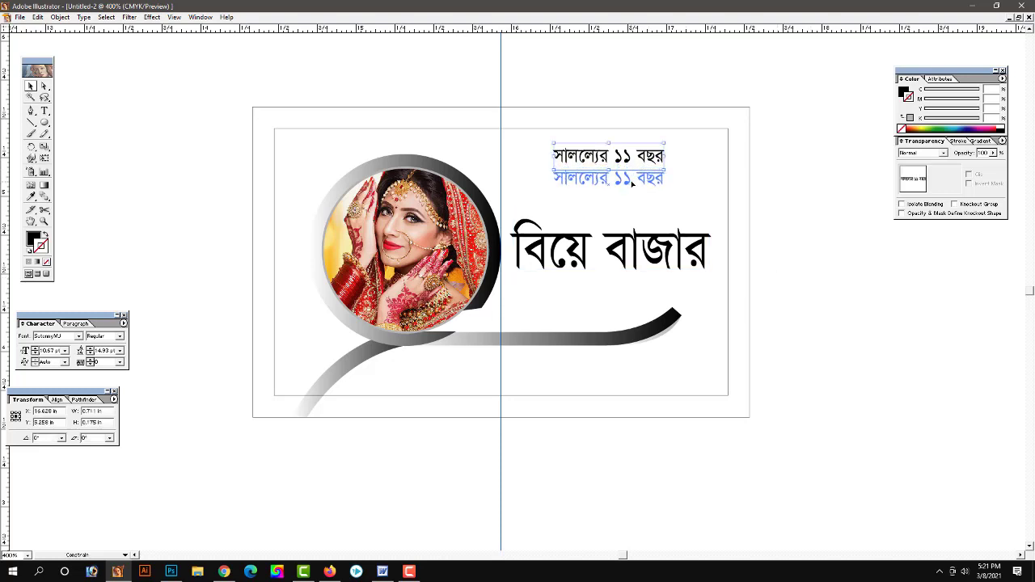
{"action": "left_click", "coordinate": [774, 221]}
{"action": "left_click", "coordinate": [667, 247]}
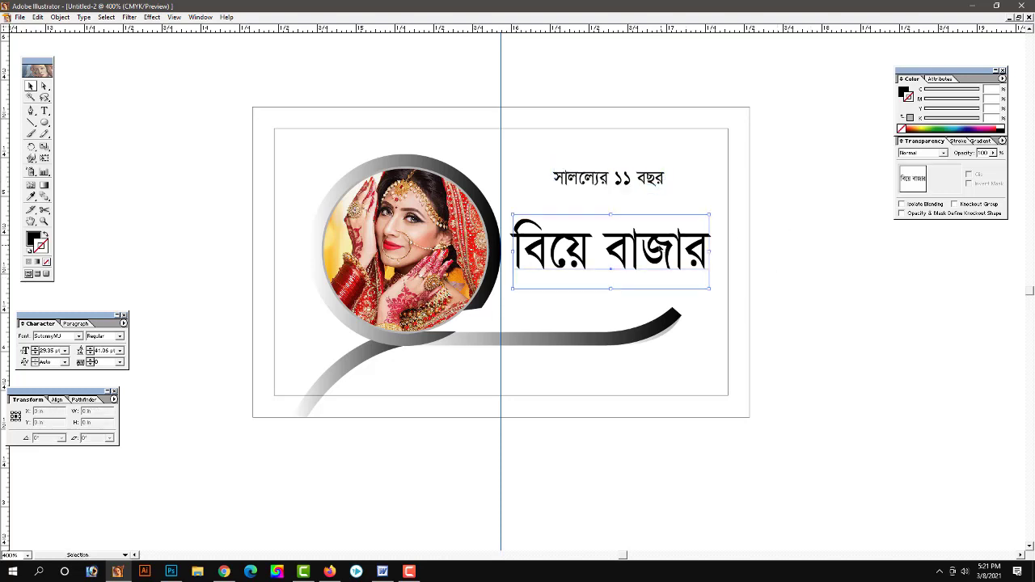
{"action": "key", "text": "Up"}
{"action": "left_click_drag", "start_coordinate": [655, 251], "coordinate": [652, 253]}
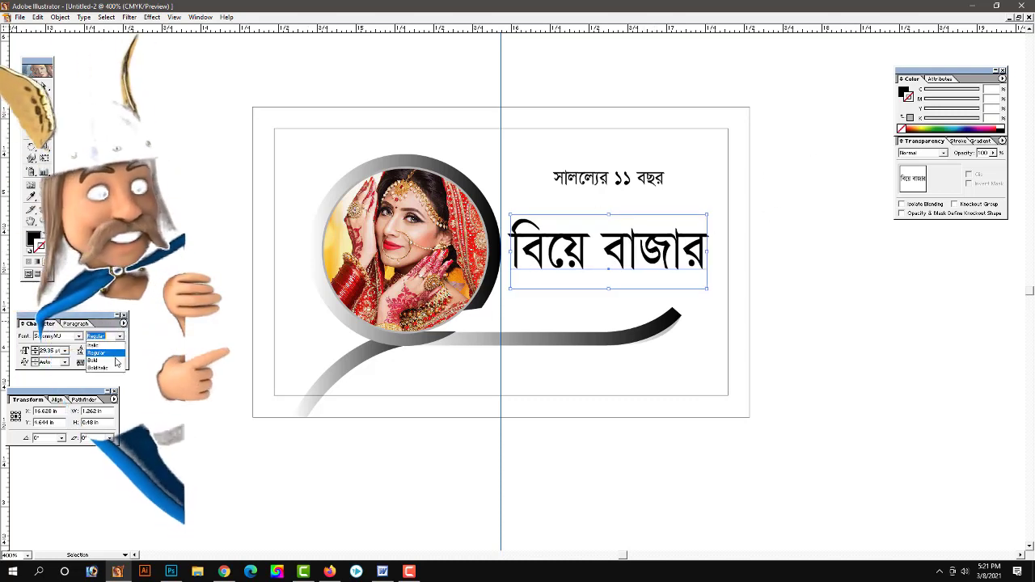
Bring up the Open dialog listing This PC's folders and drives
{"action": "left_click", "coordinate": [95, 335]}
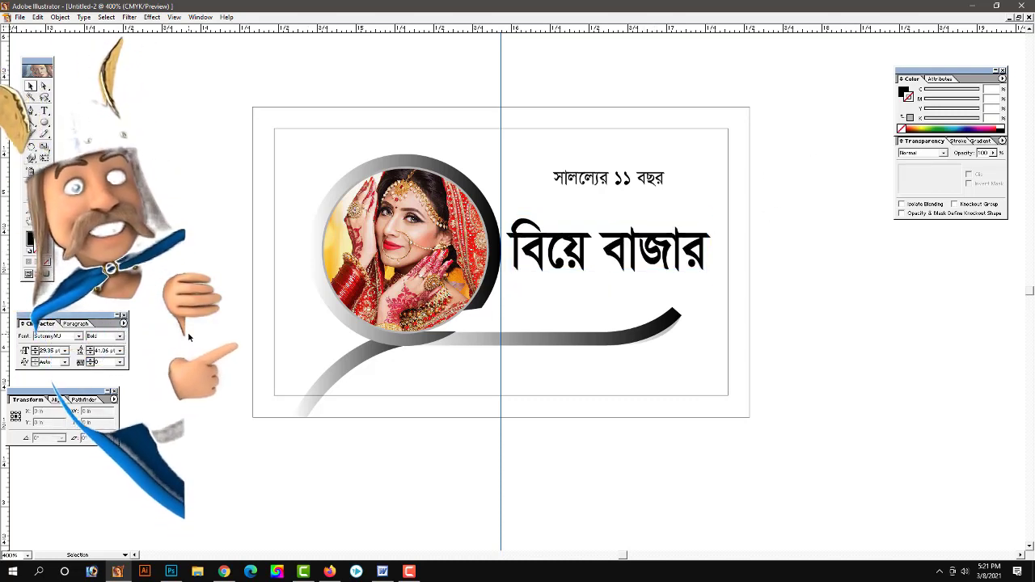
{"action": "key", "text": "ctrl+o"}
{"action": "key", "text": "BackSpace"}
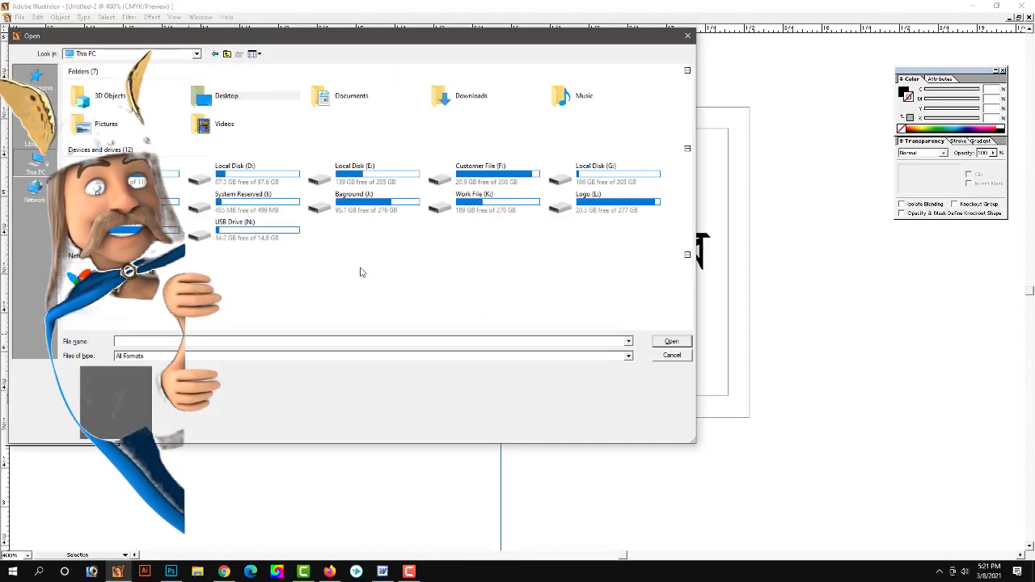
Open Art Font 789 from the F:\Art Fonts folder
{"action": "double_click", "coordinate": [485, 173]}
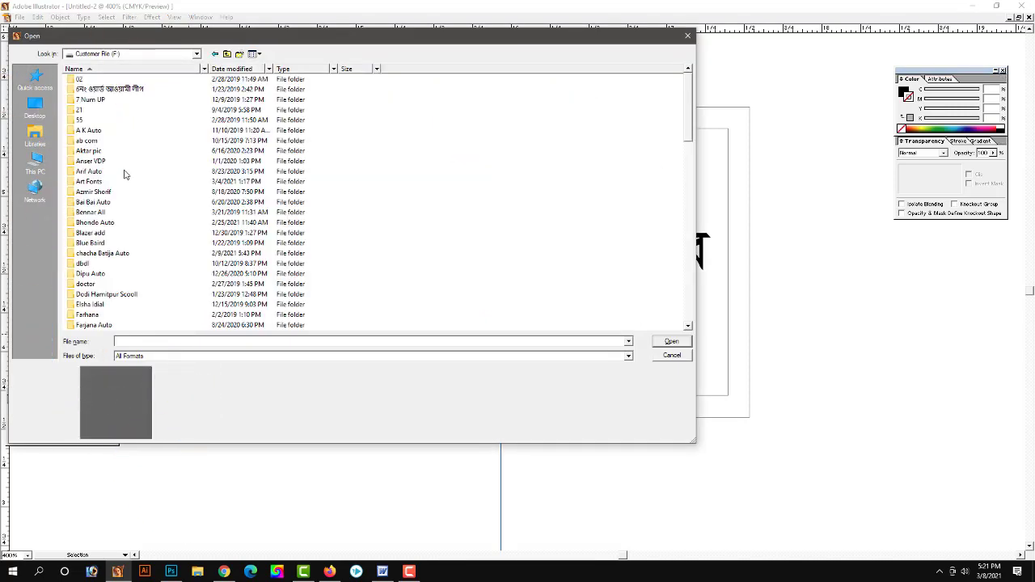
{"action": "double_click", "coordinate": [91, 182]}
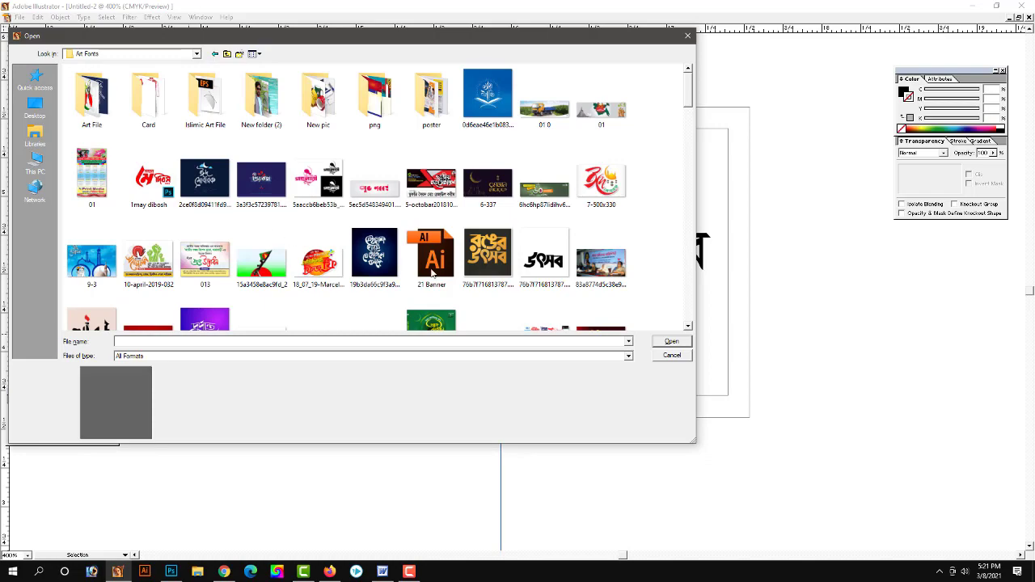
{"action": "scroll", "coordinate": [432, 275], "scroll_direction": "down", "scroll_amount": 5}
{"action": "scroll", "coordinate": [433, 275], "scroll_direction": "down", "scroll_amount": 3}
{"action": "left_click", "coordinate": [375, 176]}
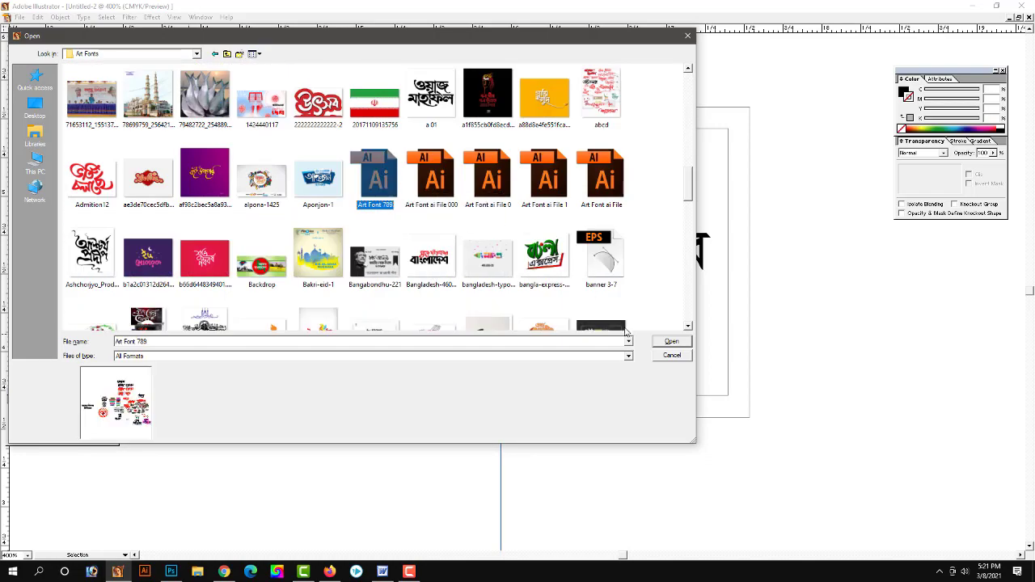
{"action": "left_click", "coordinate": [671, 346]}
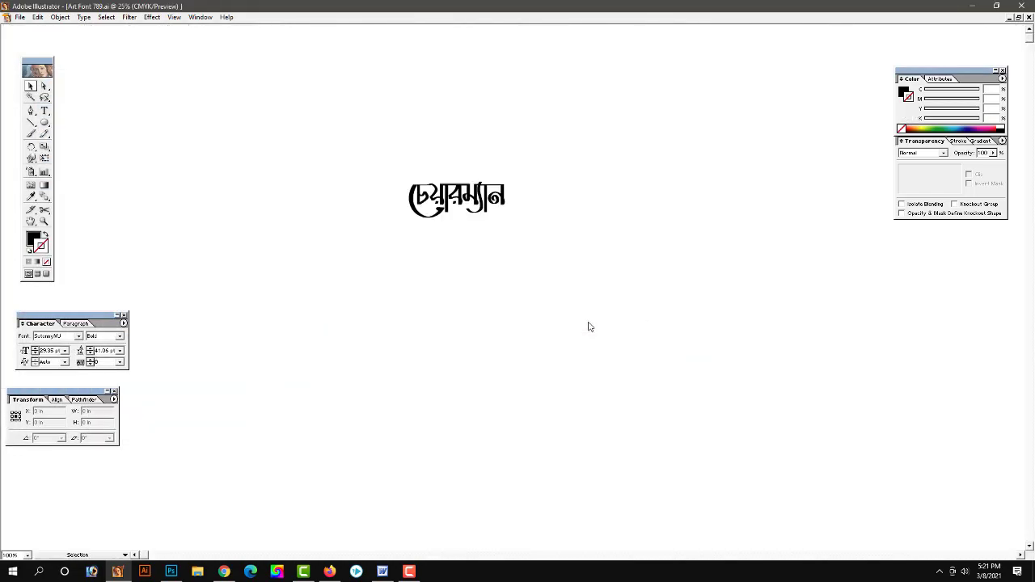
Select and copy the stacked মেম্বার lettering samples
{"action": "left_click_drag", "start_coordinate": [374, 334], "coordinate": [514, 287]}
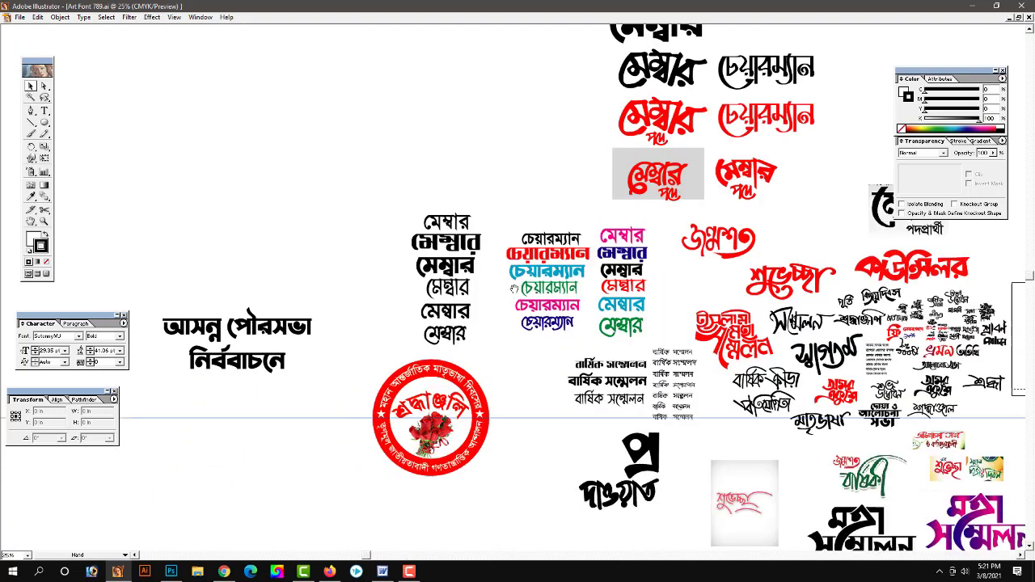
{"action": "left_click", "coordinate": [460, 276]}
{"action": "left_click", "coordinate": [464, 311], "text": "shift"}
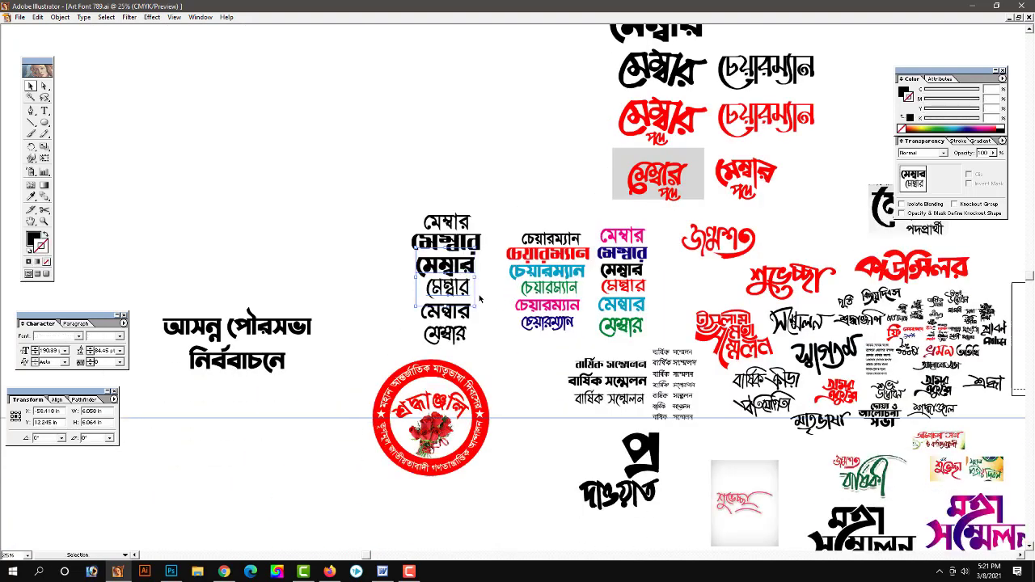
{"action": "left_click", "coordinate": [455, 324], "text": "shift"}
{"action": "left_click", "coordinate": [457, 326], "text": "shift"}
{"action": "left_click", "coordinate": [457, 334], "text": "shift"}
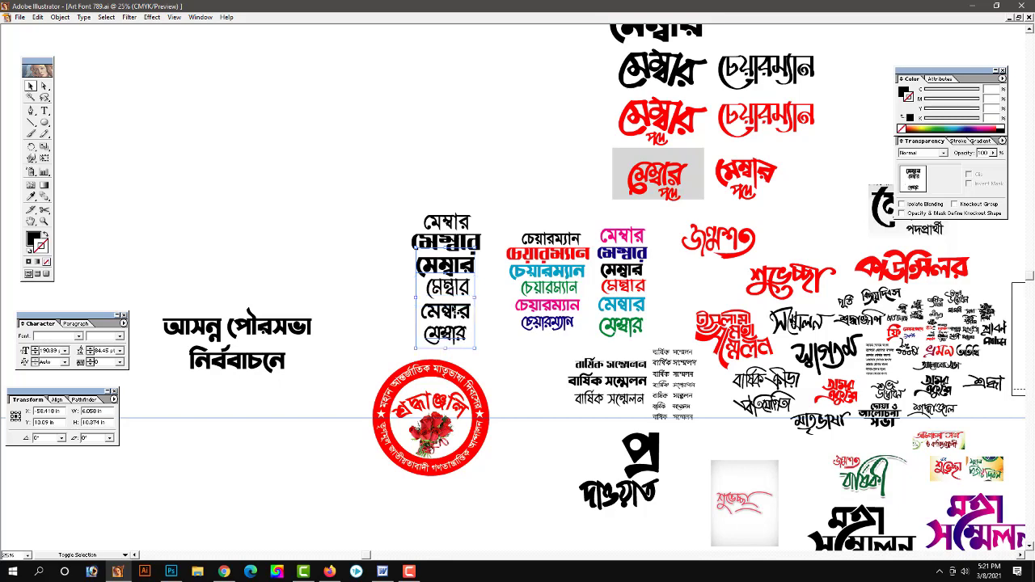
{"action": "left_click", "coordinate": [455, 289], "text": "shift"}
{"action": "key", "text": "Delete"}
Close Art Font 789, paste the মেম্বার lettering into Untitled-2 and shrink it to a small stack
{"action": "key", "text": "ctrl+w"}
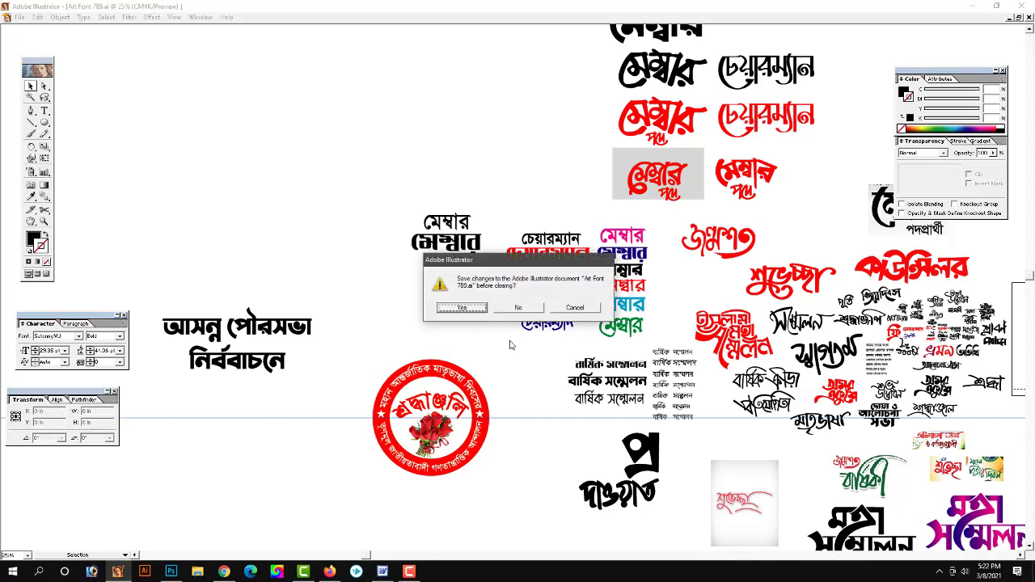
{"action": "left_click", "coordinate": [523, 309]}
{"action": "key", "text": "ctrl+v"}
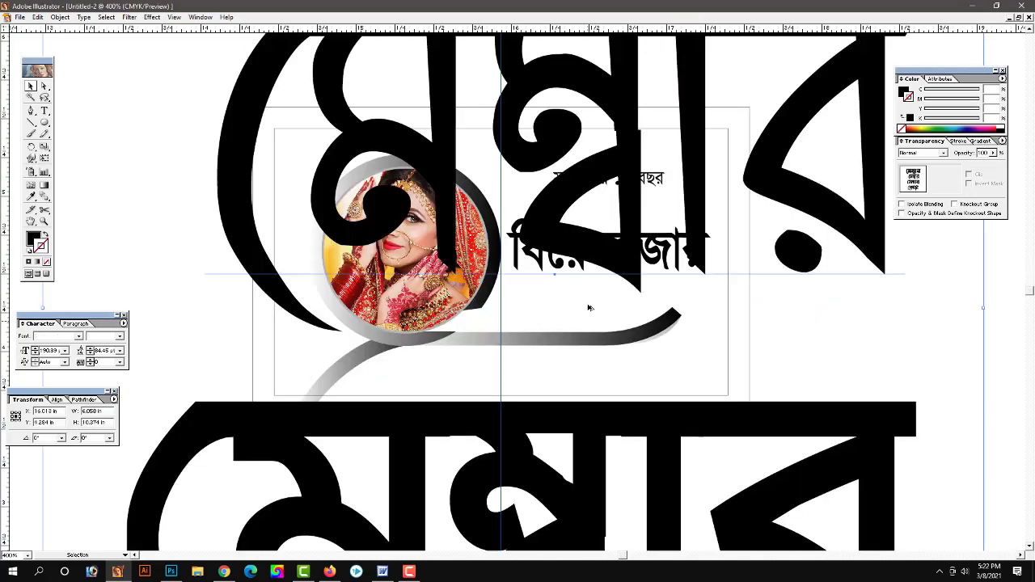
{"action": "left_click", "coordinate": [566, 279], "text": "ctrl+alt"}
{"action": "left_click", "coordinate": [589, 300], "text": "ctrl+alt"}
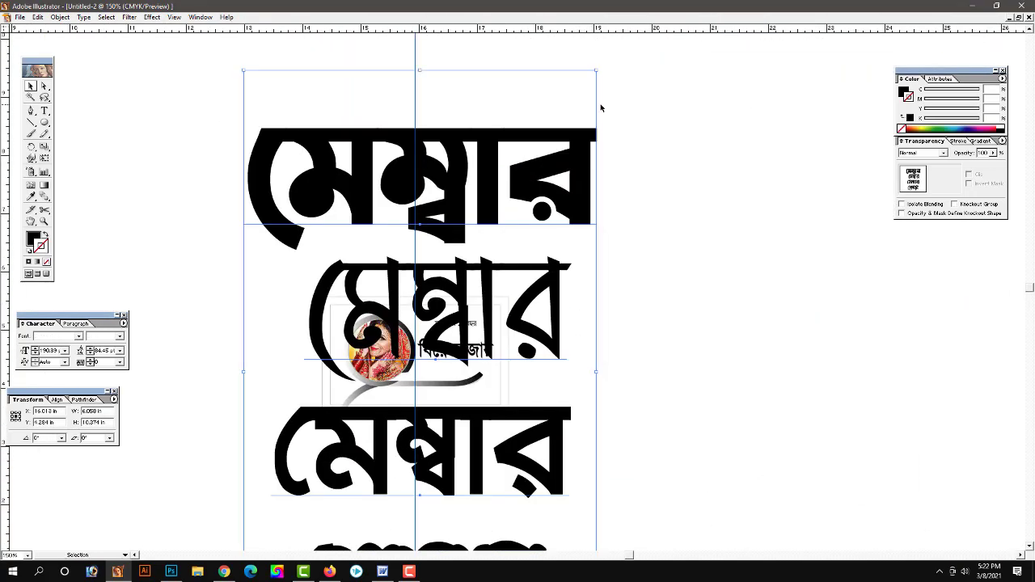
{"action": "left_click_drag", "start_coordinate": [596, 72], "coordinate": [437, 344]}
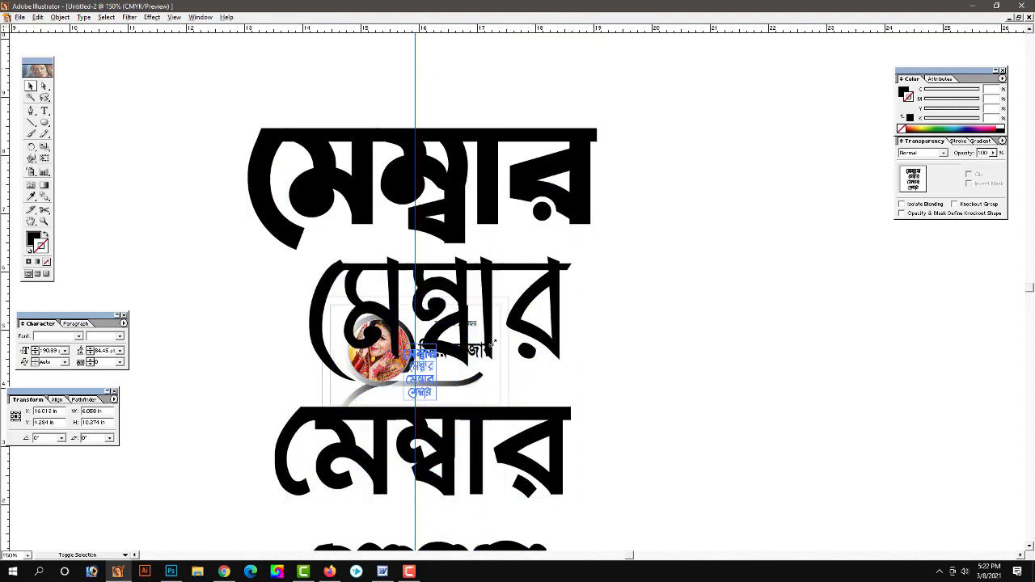
Move the মেম্বার stack right of the card and check the top মেম্বার word's font
{"action": "left_click_drag", "start_coordinate": [574, 334], "coordinate": [598, 330]}
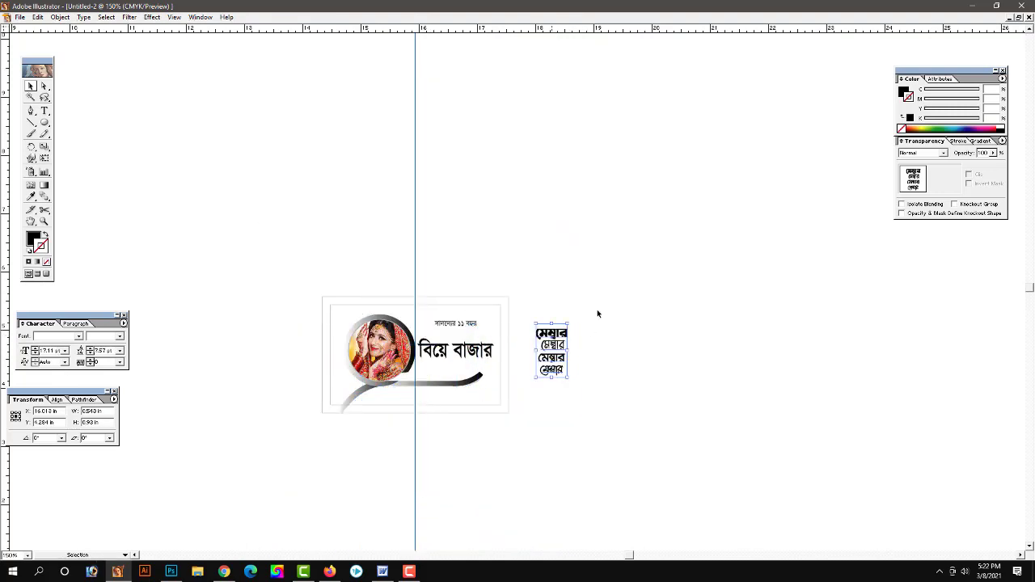
{"action": "left_click", "coordinate": [596, 308]}
{"action": "left_click", "coordinate": [421, 349], "text": "ctrl"}
{"action": "left_click", "coordinate": [554, 286], "text": "ctrl"}
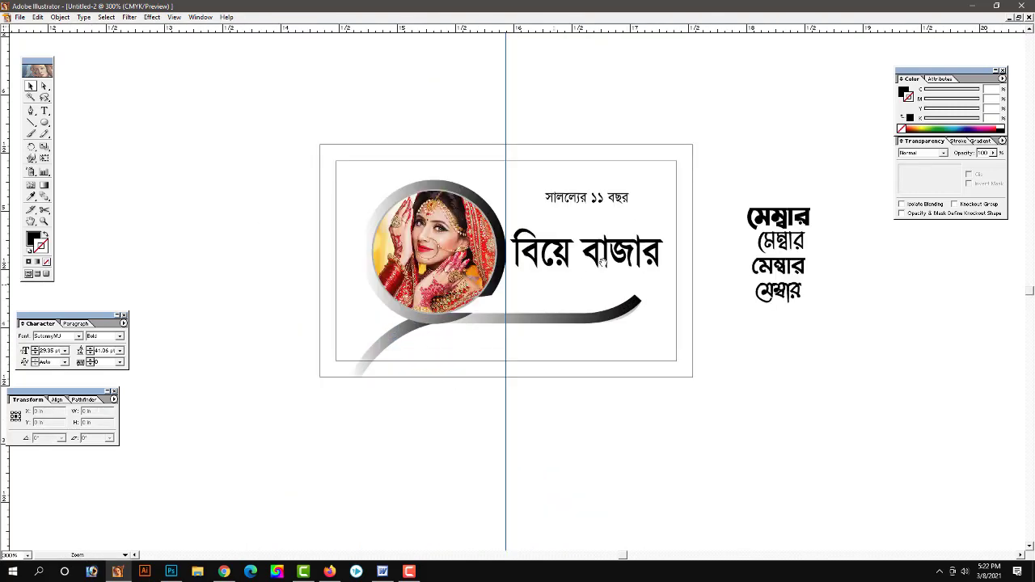
{"action": "left_click", "coordinate": [603, 262], "text": "ctrl"}
{"action": "left_click", "coordinate": [812, 254]}
{"action": "left_click", "coordinate": [55, 336]}
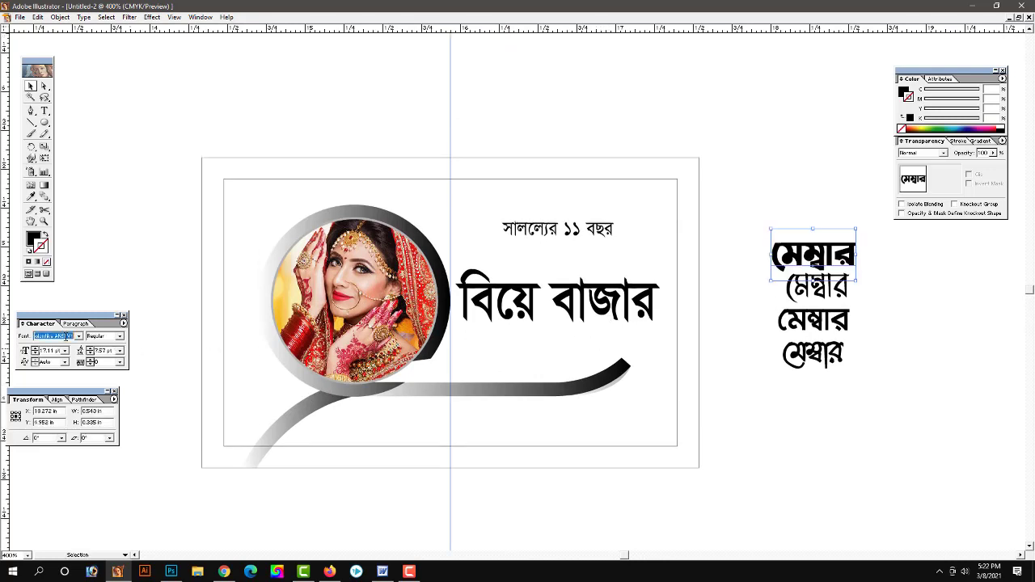
Set the বিয়ে বাজার title's font to Shamim
{"action": "left_click", "coordinate": [463, 307]}
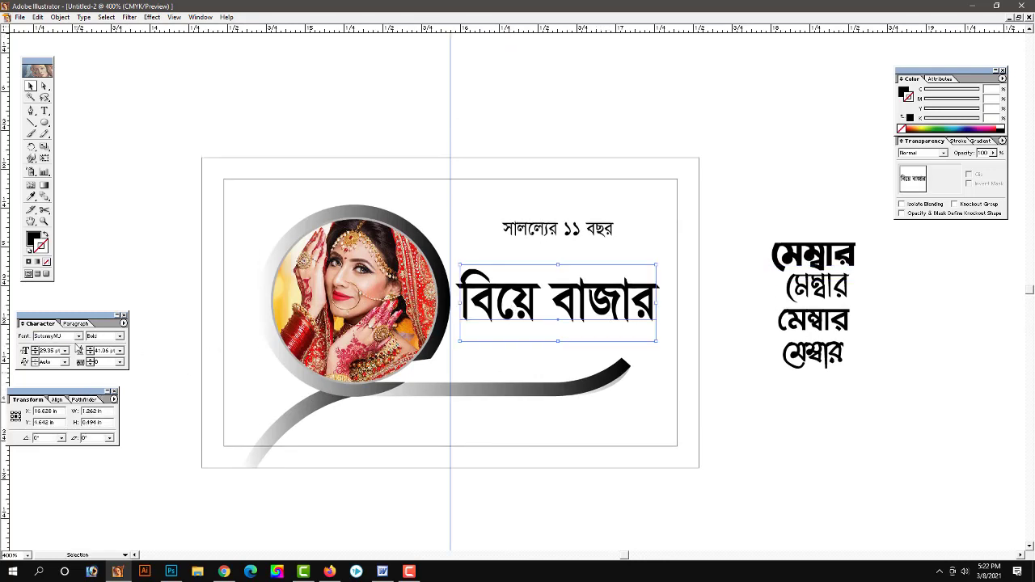
{"action": "type", "text": "Shamim"}
{"action": "key", "text": "Return"}
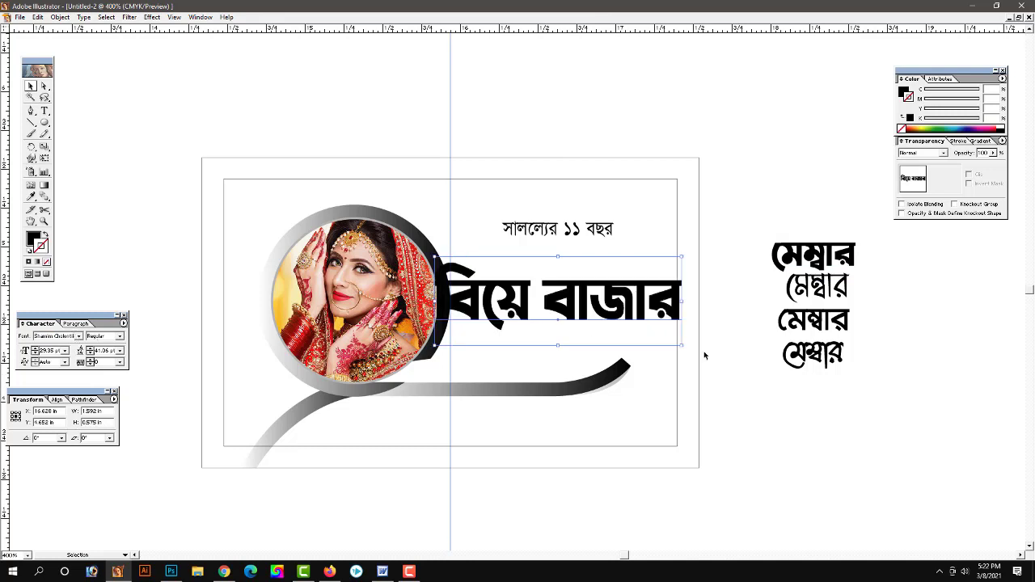
{"action": "left_click", "coordinate": [729, 328]}
Narrow the বিয়ে বাজার title to fit the frame and nudge it down
{"action": "left_click", "coordinate": [677, 299]}
{"action": "left_click_drag", "start_coordinate": [682, 300], "coordinate": [669, 302]}
{"action": "left_click", "coordinate": [730, 363]}
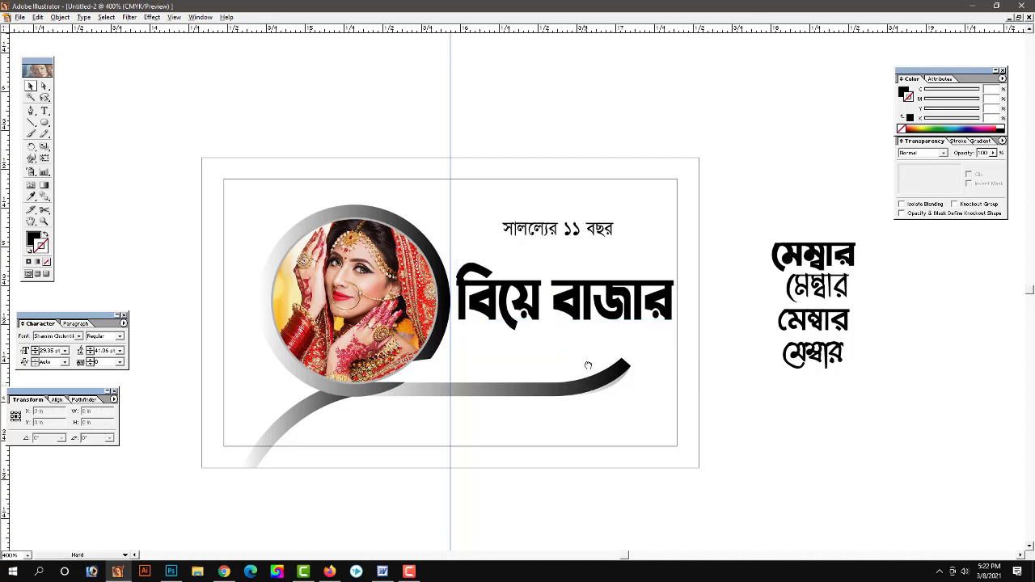
{"action": "left_click_drag", "start_coordinate": [588, 365], "coordinate": [596, 353]}
{"action": "left_click", "coordinate": [602, 286]}
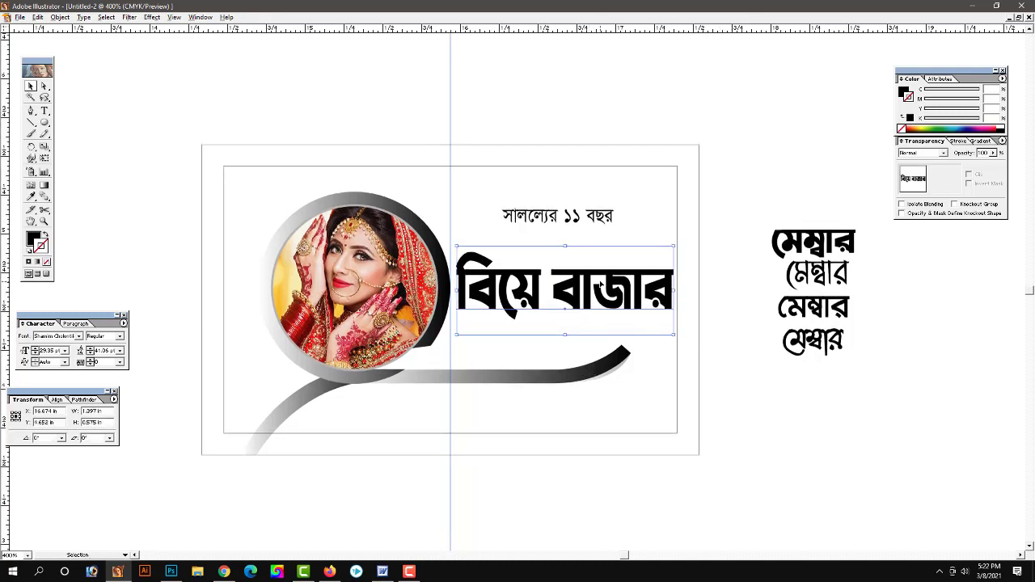
{"action": "key", "text": "Down"}
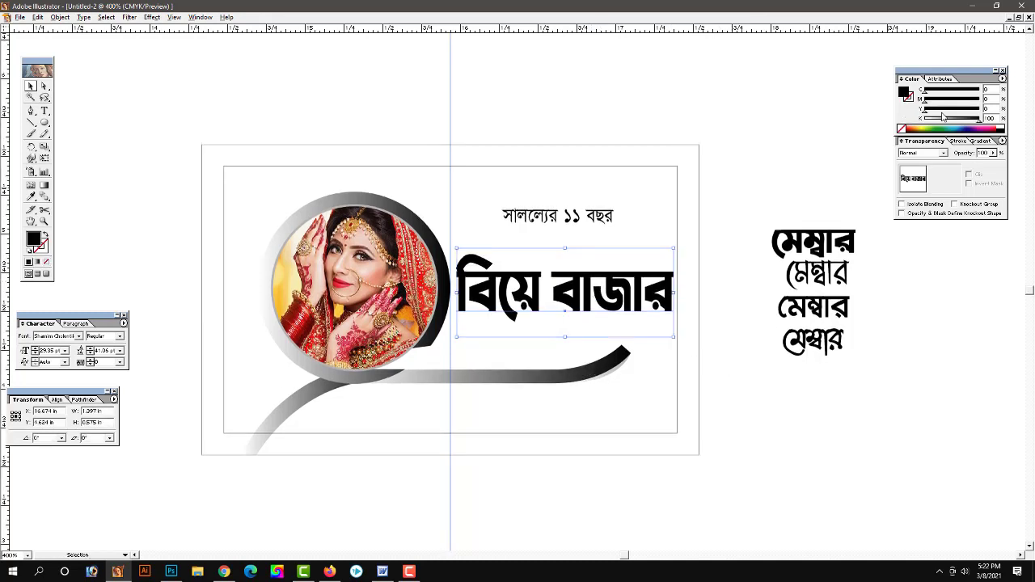
Colour the বিয়ে বাজার title red and check the second মেম্বার word's font
{"action": "mouse_move", "coordinate": [975, 118]}
{"action": "left_mouse_down"}
{"action": "mouse_move", "coordinate": [924, 118]}
{"action": "mouse_move", "coordinate": [978, 99]}
{"action": "mouse_move", "coordinate": [978, 108]}
{"action": "left_mouse_up"}
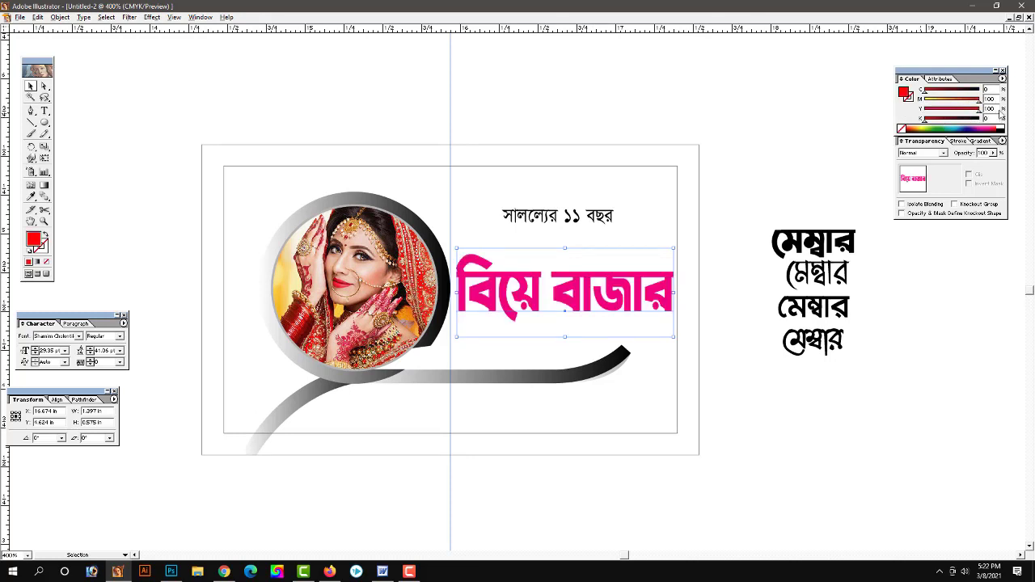
{"action": "left_click", "coordinate": [785, 157]}
{"action": "left_click_drag", "start_coordinate": [660, 278], "coordinate": [660, 291]}
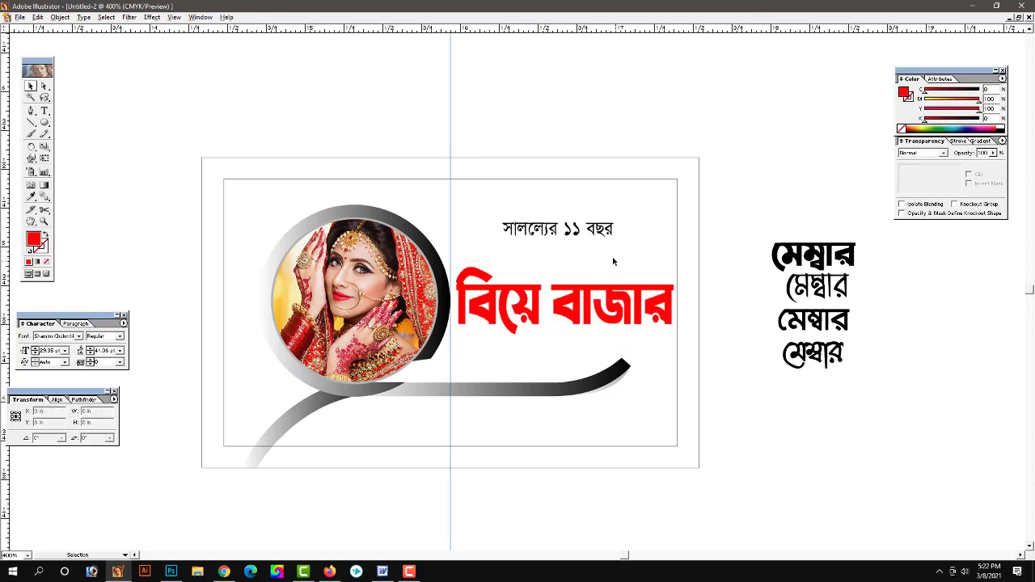
{"action": "left_click", "coordinate": [810, 282]}
{"action": "left_click", "coordinate": [54, 335]}
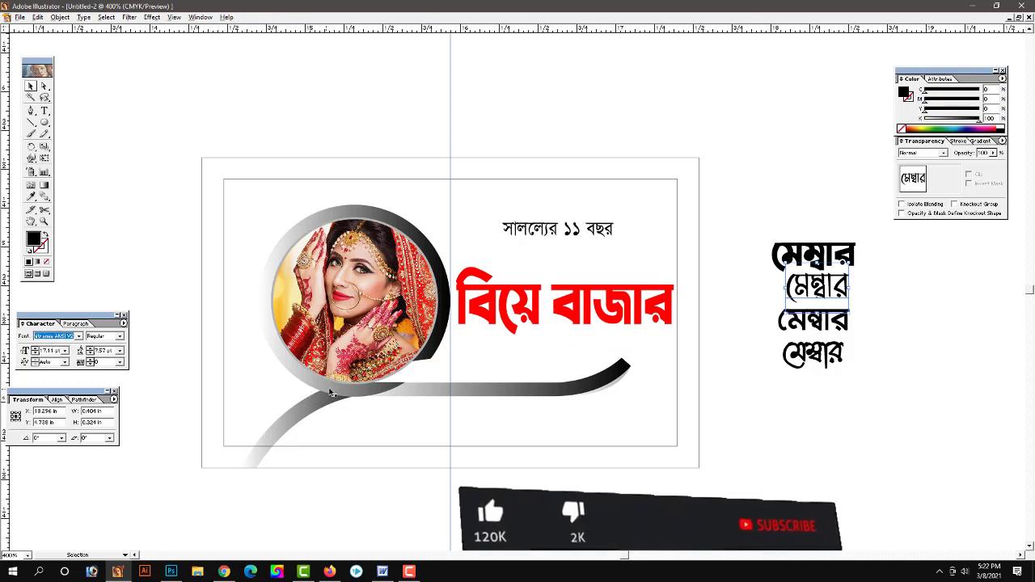
Apply the new font to the সালল্যের ১১ বছর tagline and move it slightly lower
{"action": "left_click", "coordinate": [558, 229]}
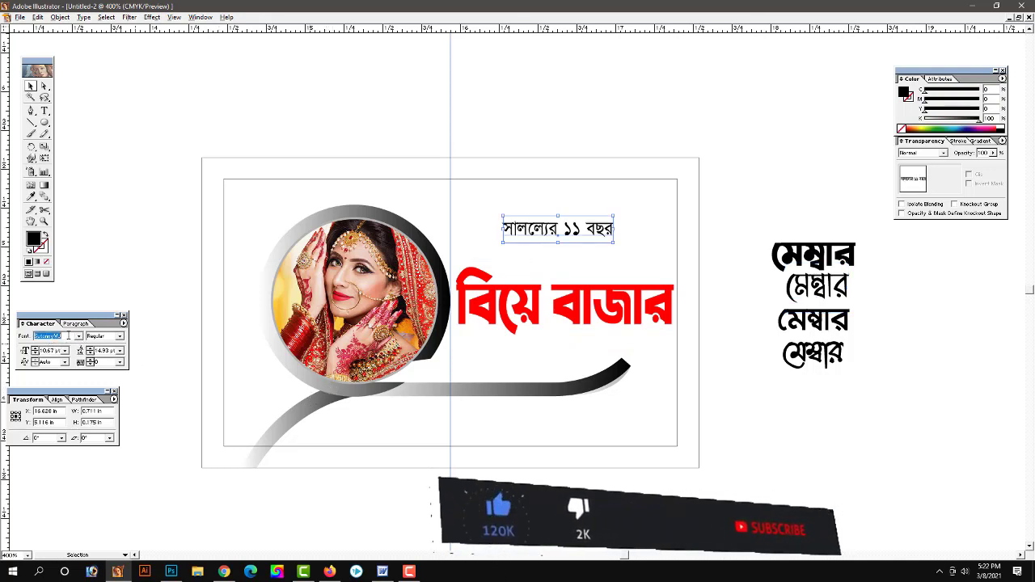
{"action": "key", "text": "Return"}
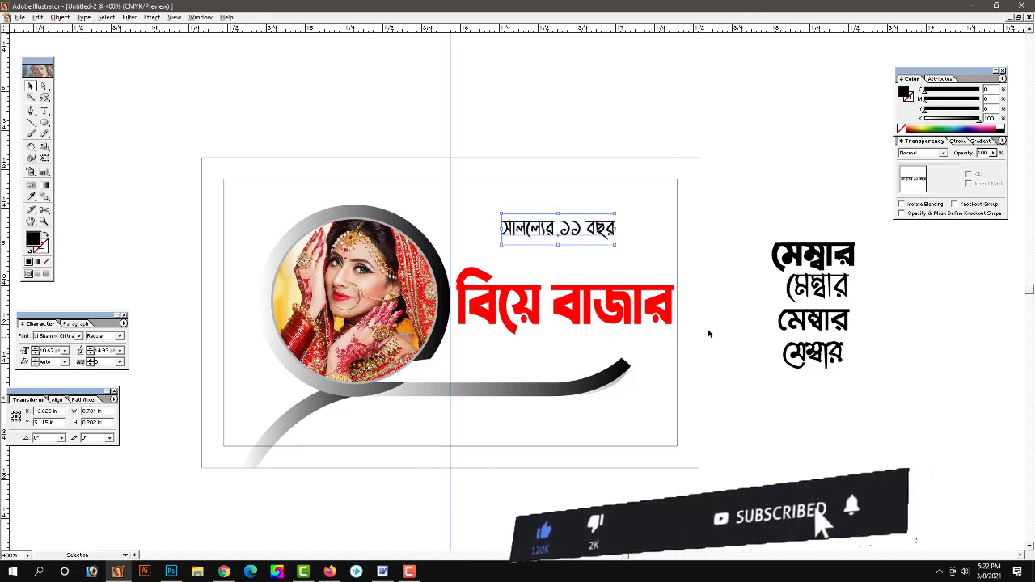
{"action": "left_click", "coordinate": [721, 326]}
{"action": "left_click_drag", "start_coordinate": [581, 231], "coordinate": [585, 237]}
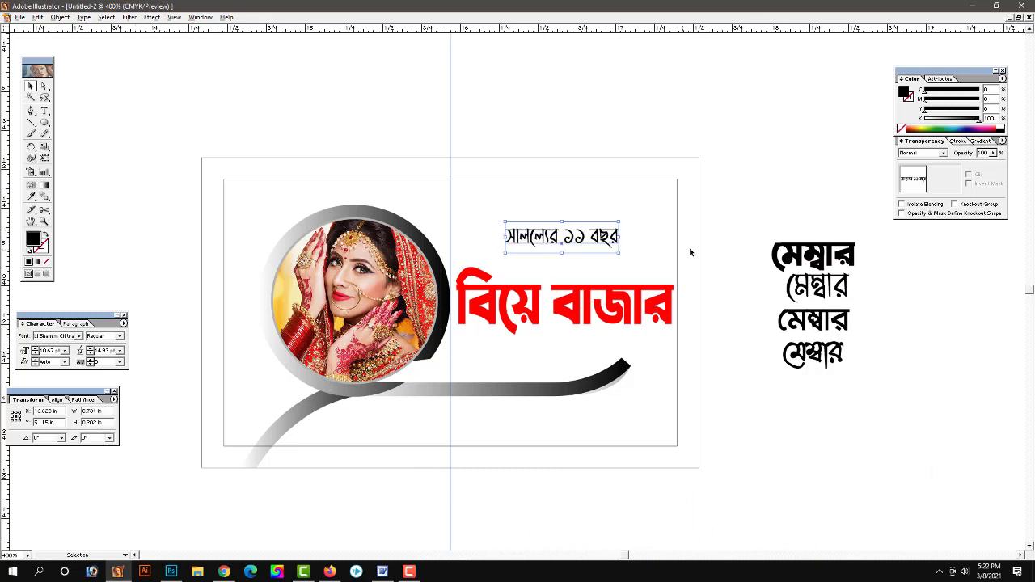
{"action": "left_click", "coordinate": [722, 242]}
{"action": "left_click_drag", "start_coordinate": [645, 323], "coordinate": [645, 312]}
Copy the পাত্র/পাত্রীর সন্ধান দাতা line from Word and Alt-drag a tagline copy downward
{"action": "left_click", "coordinate": [645, 312]}
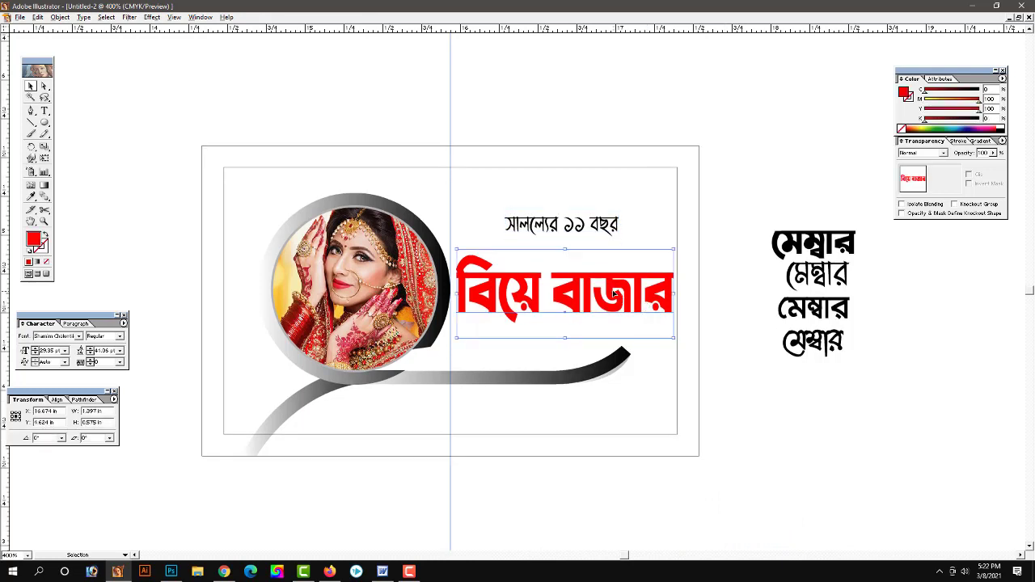
{"action": "left_click", "coordinate": [752, 321]}
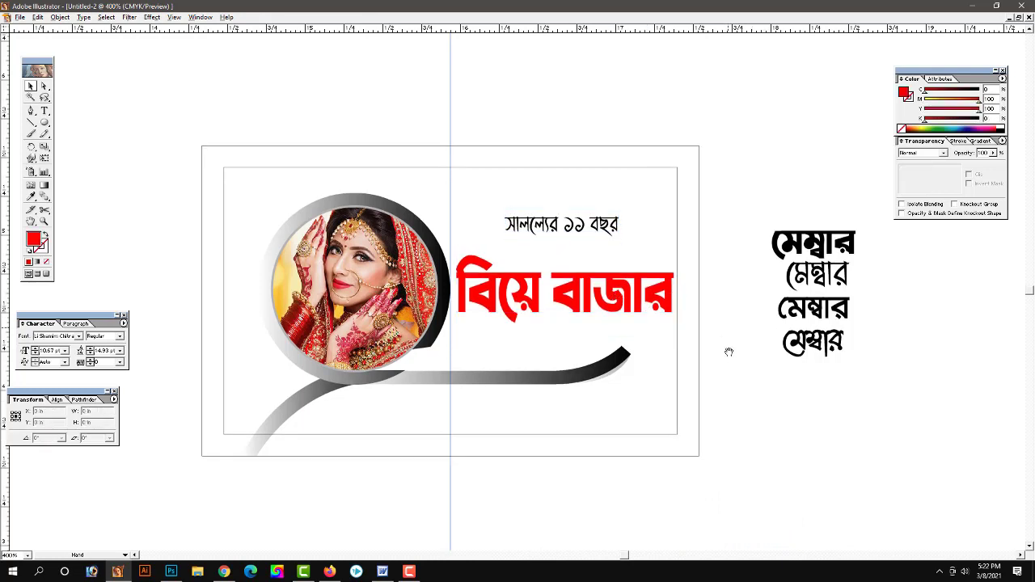
{"action": "left_click_drag", "start_coordinate": [732, 362], "coordinate": [733, 348]}
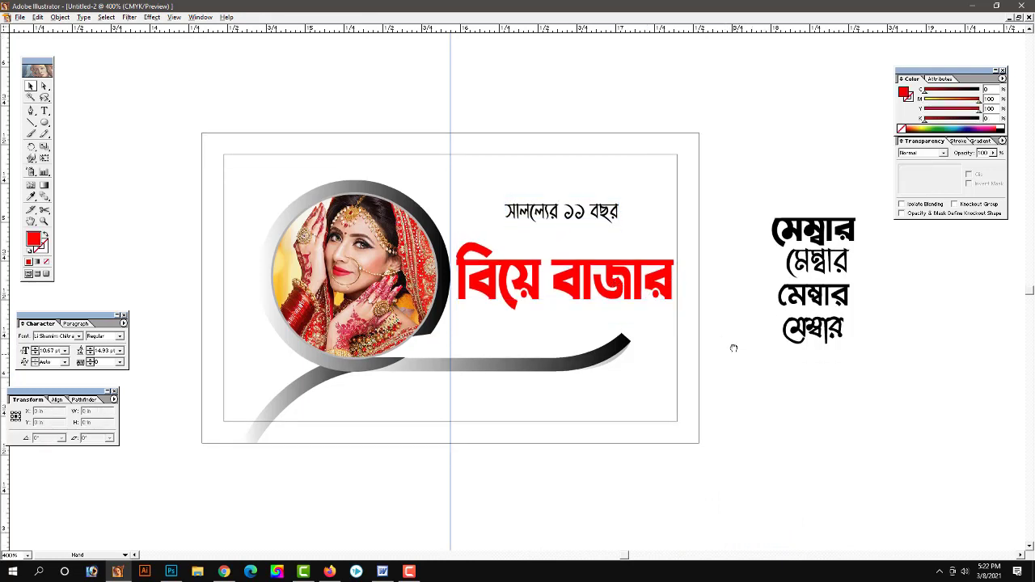
{"action": "left_click", "coordinate": [382, 572]}
{"action": "left_click_drag", "start_coordinate": [344, 272], "coordinate": [205, 271]}
{"action": "key", "text": "ctrl+c"}
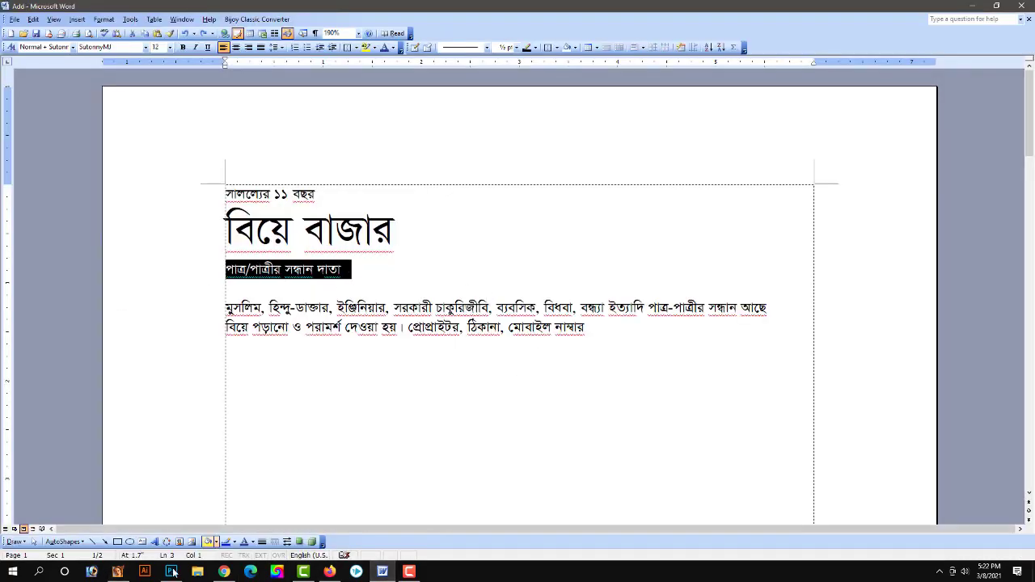
{"action": "left_click", "coordinate": [144, 571]}
{"action": "left_click_drag", "start_coordinate": [600, 213], "coordinate": [578, 394]}
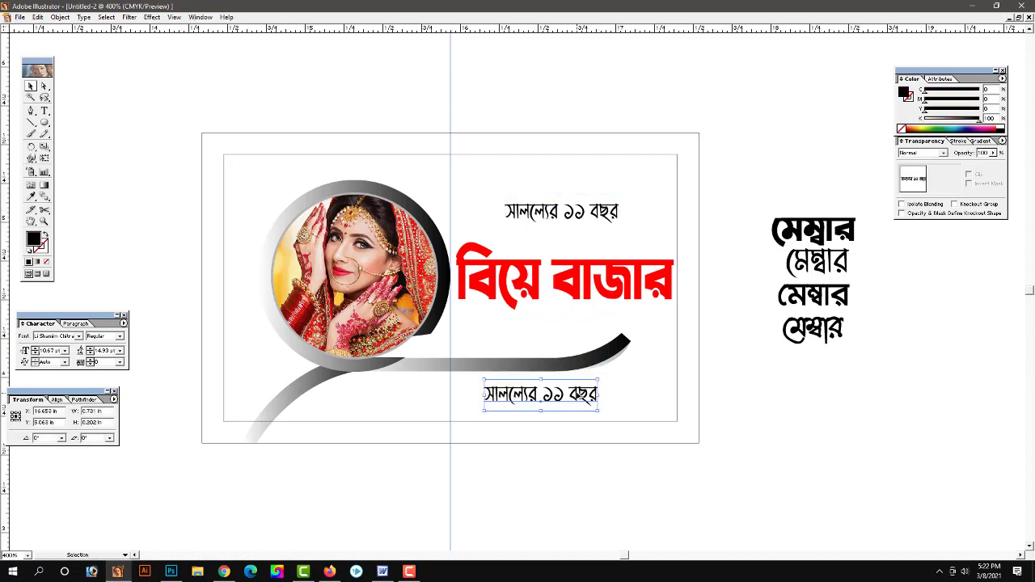
Turn the copy into পাত্র/পাত্রীর সন্ধান দাতা and place it just under the red title
{"action": "left_click_drag", "start_coordinate": [485, 394], "coordinate": [623, 408]}
{"action": "key", "text": "ctrl+v"}
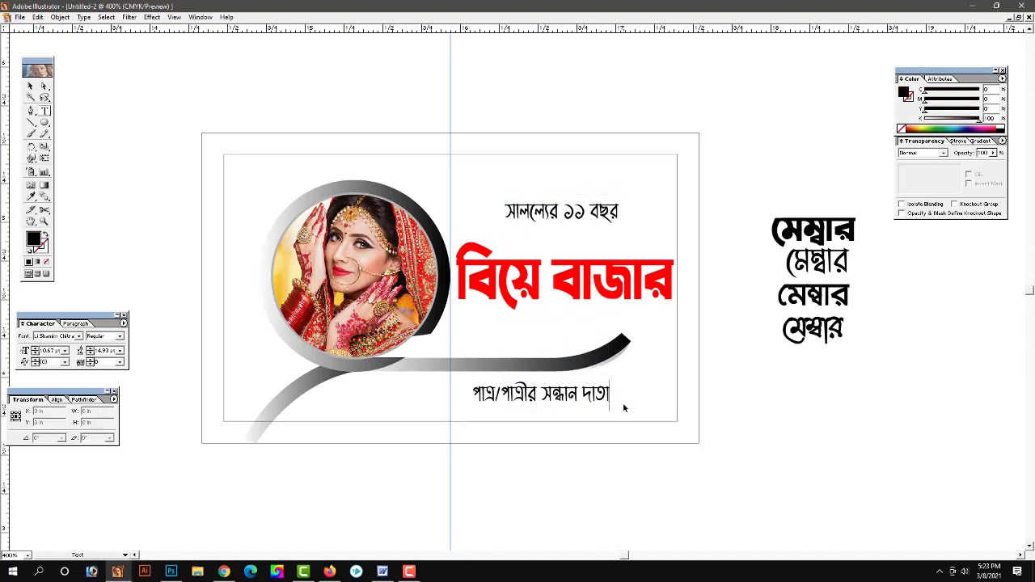
{"action": "key", "text": "Escape"}
{"action": "left_click", "coordinate": [763, 398]}
{"action": "mouse_move", "coordinate": [596, 400]}
{"action": "left_mouse_down"}
{"action": "mouse_move", "coordinate": [577, 340]}
{"action": "mouse_move", "coordinate": [671, 304]}
{"action": "left_mouse_up"}
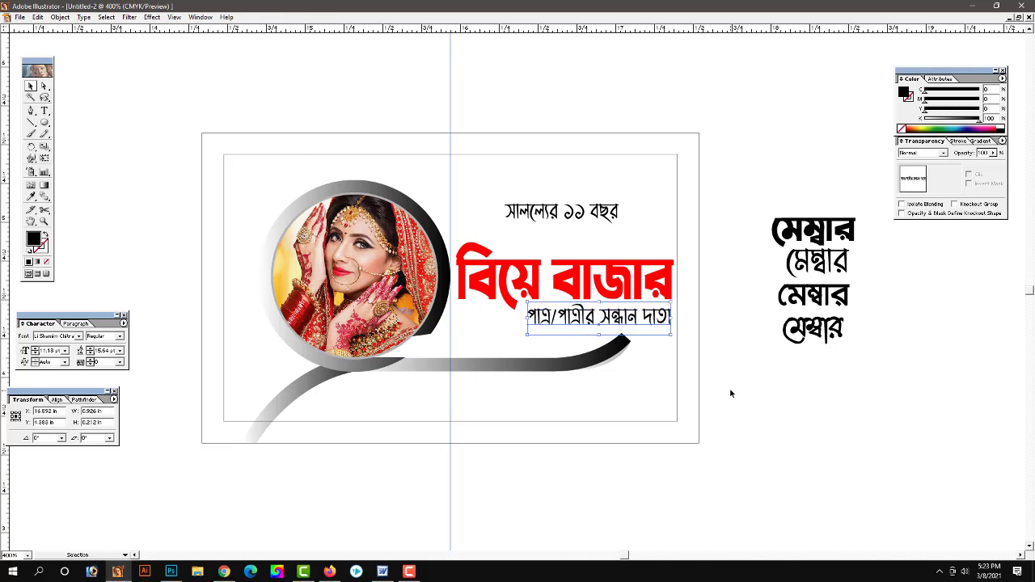
{"action": "key", "text": "Left"}
{"action": "left_click", "coordinate": [730, 393]}
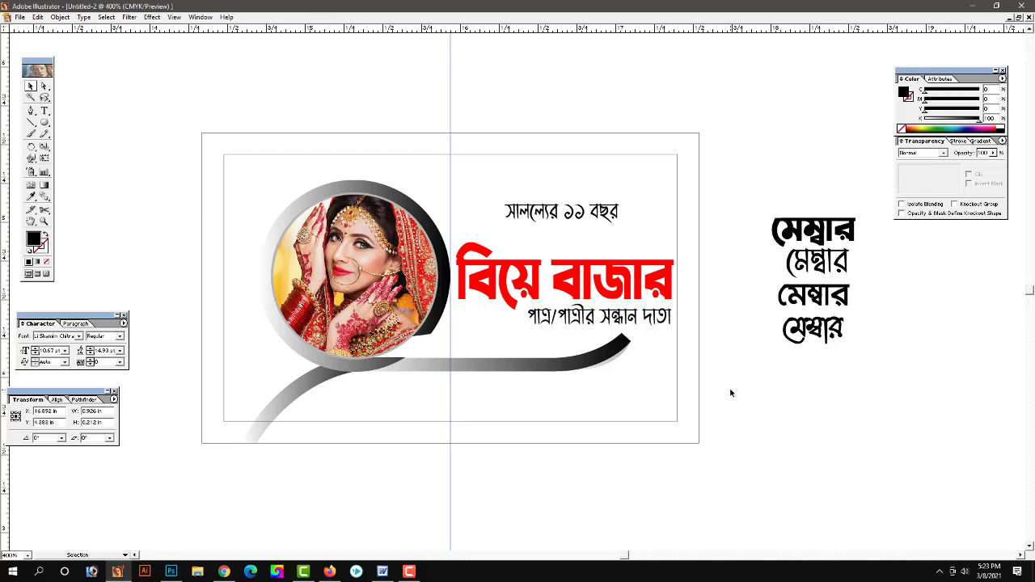
{"action": "key", "text": "space"}
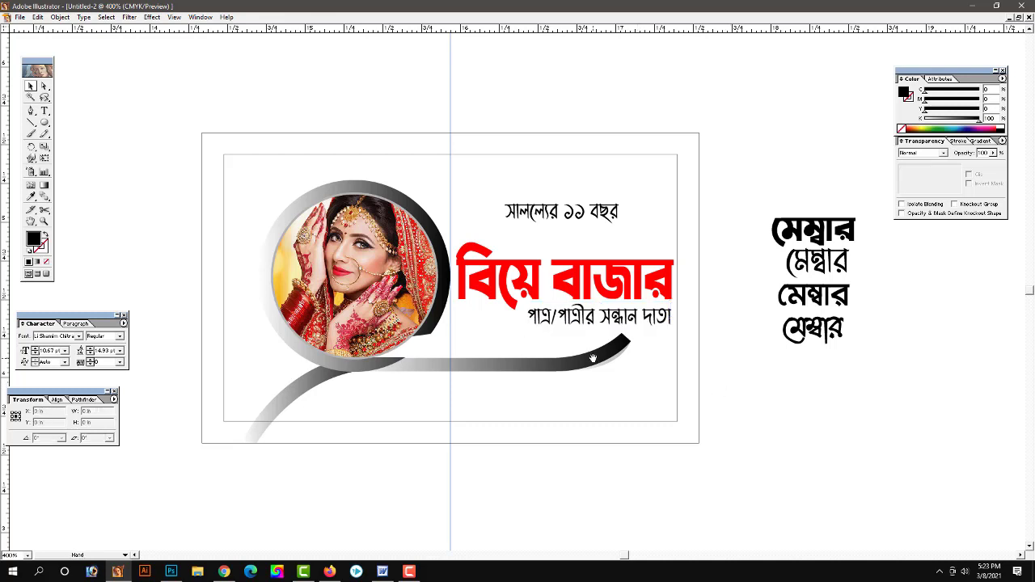
{"action": "left_click_drag", "start_coordinate": [593, 358], "coordinate": [604, 371]}
{"action": "left_click", "coordinate": [655, 323]}
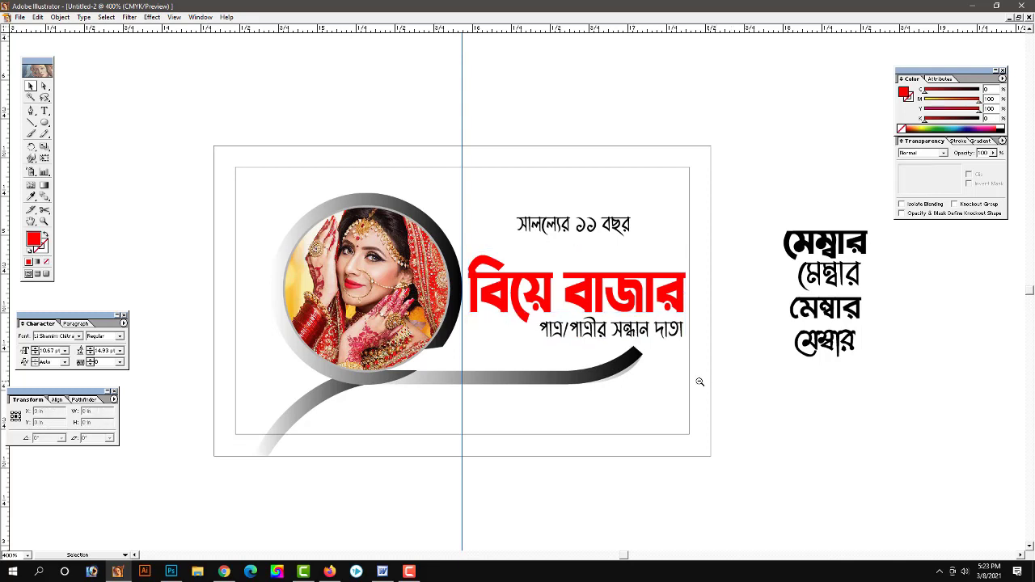
Duplicate the red title above the artboard, convert it to outlines and duplicate it upward
{"action": "scroll", "coordinate": [660, 307], "scroll_direction": "up", "scroll_amount": 3}
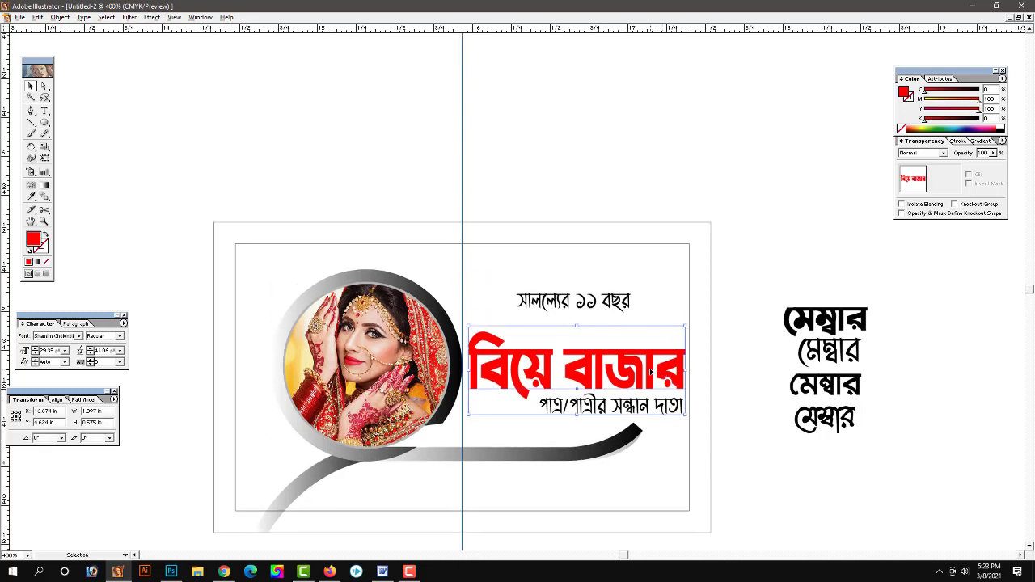
{"action": "left_click_drag", "start_coordinate": [650, 371], "coordinate": [643, 147], "text": "alt"}
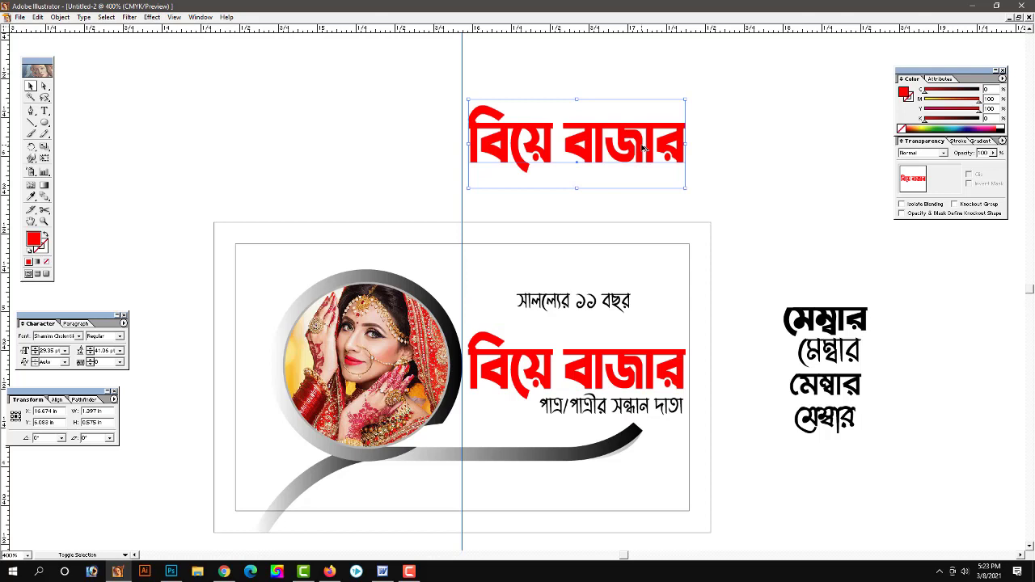
{"action": "key", "text": "ctrl+shift+o"}
{"action": "left_click", "coordinate": [726, 167]}
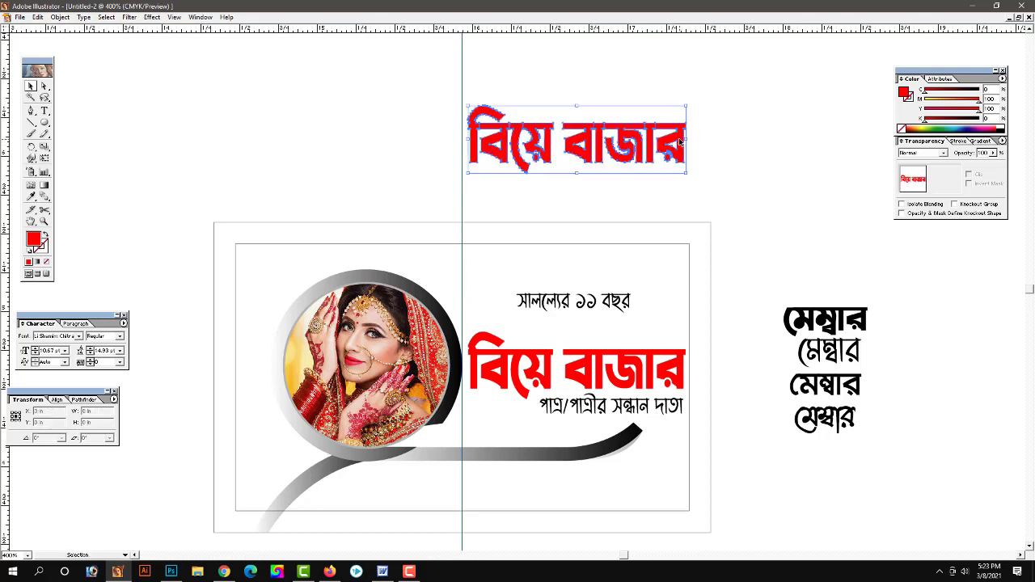
{"action": "left_click_drag", "start_coordinate": [680, 143], "coordinate": [680, 72], "text": "alt+shift"}
Give the lower title copy a thick light-grey stroke and light-grey fill
{"action": "left_click", "coordinate": [650, 133]}
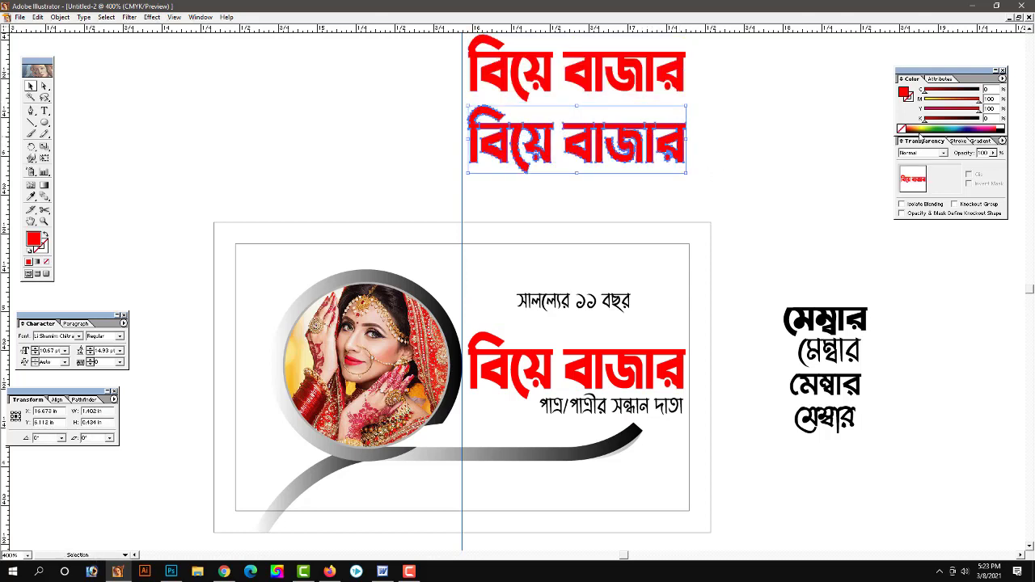
{"action": "left_click", "coordinate": [952, 141]}
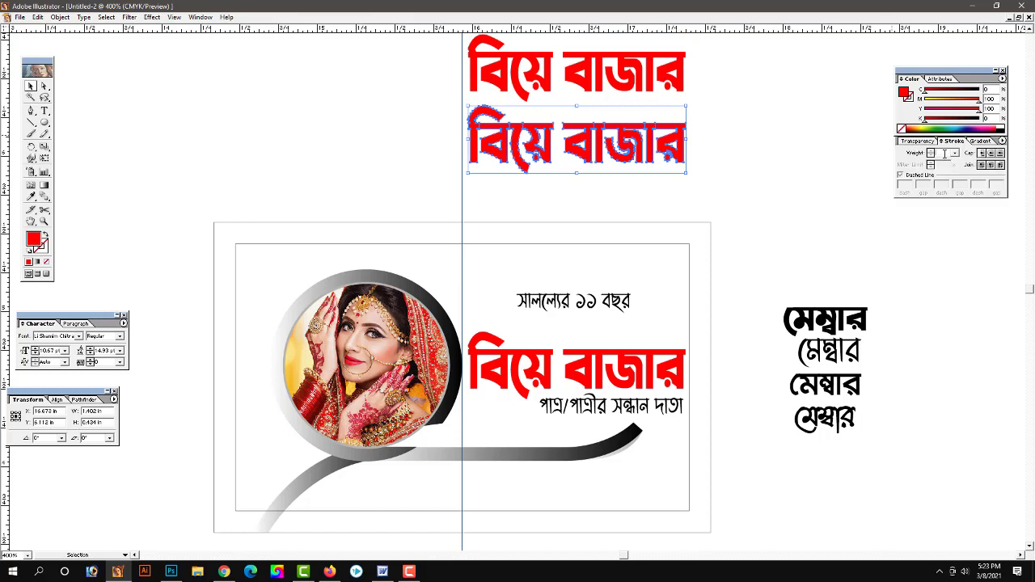
{"action": "key", "text": "Return"}
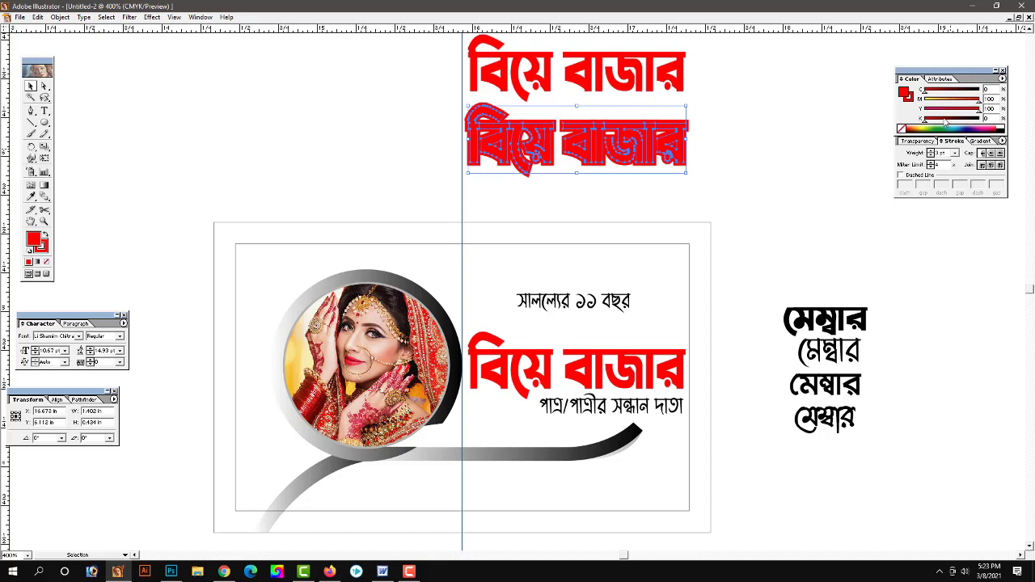
{"action": "left_click", "coordinate": [1003, 126]}
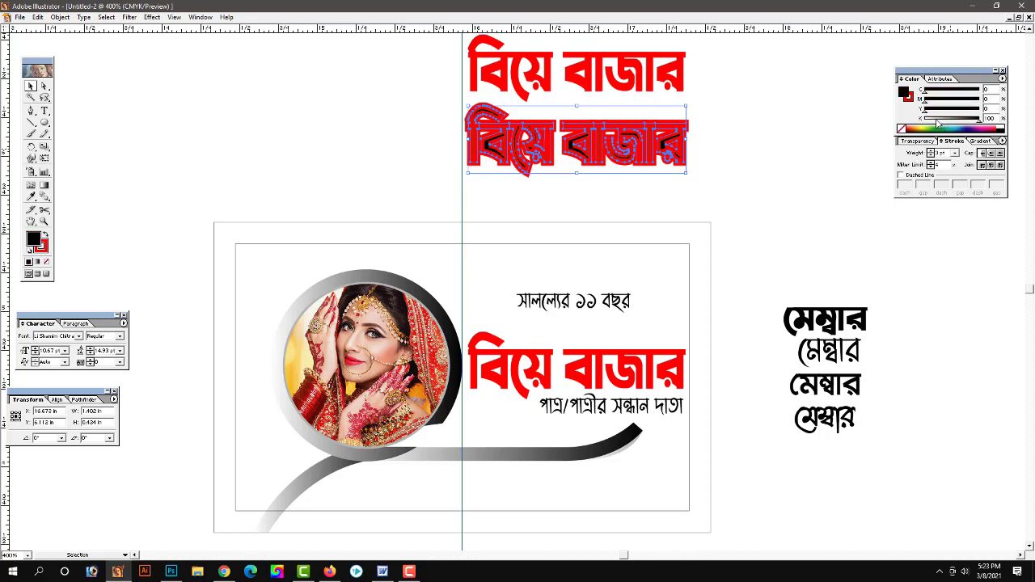
{"action": "left_click", "coordinate": [937, 120]}
{"action": "left_click", "coordinate": [909, 98]}
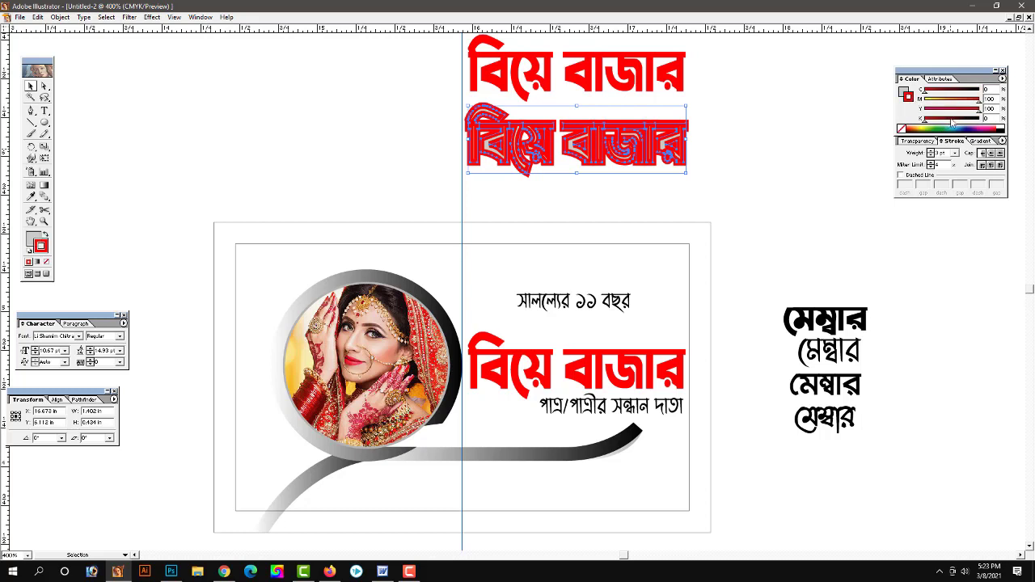
{"action": "left_click", "coordinate": [1002, 127]}
{"action": "left_click", "coordinate": [937, 120]}
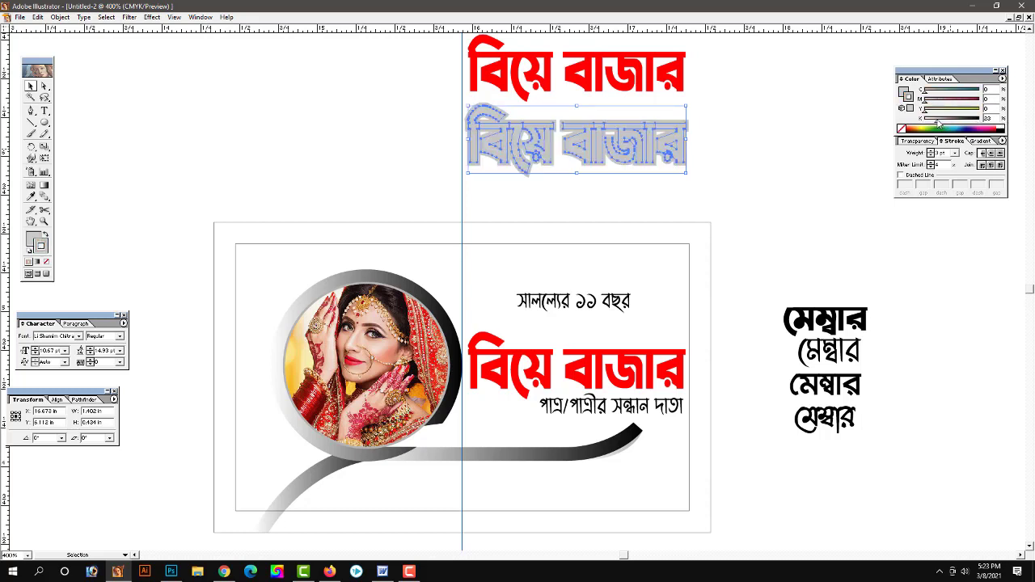
{"action": "left_click", "coordinate": [800, 151]}
Outline the grey stroke, fill it white, and stack the red copy on top
{"action": "left_click", "coordinate": [628, 144]}
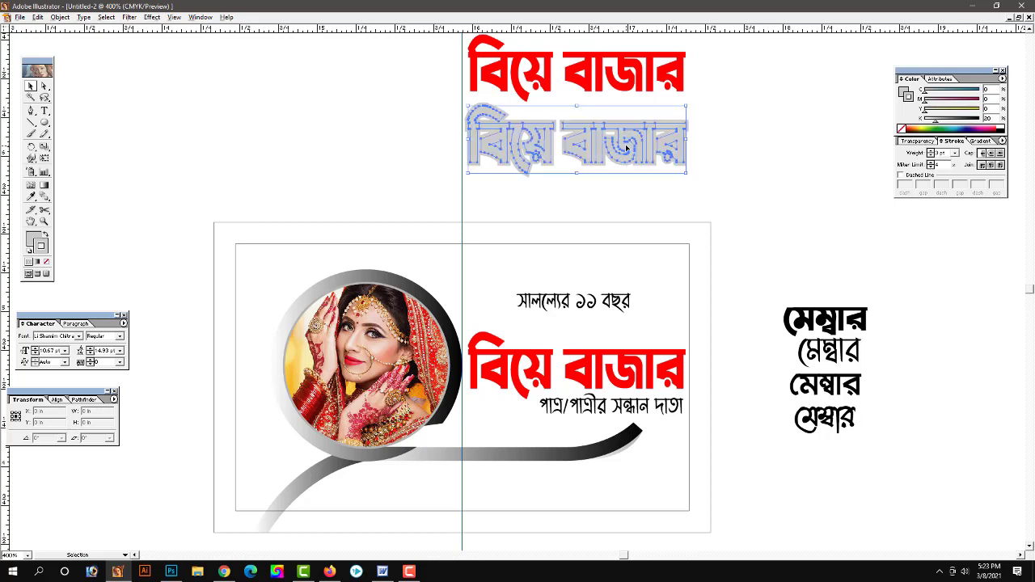
{"action": "key", "text": "ctrl+shift+o"}
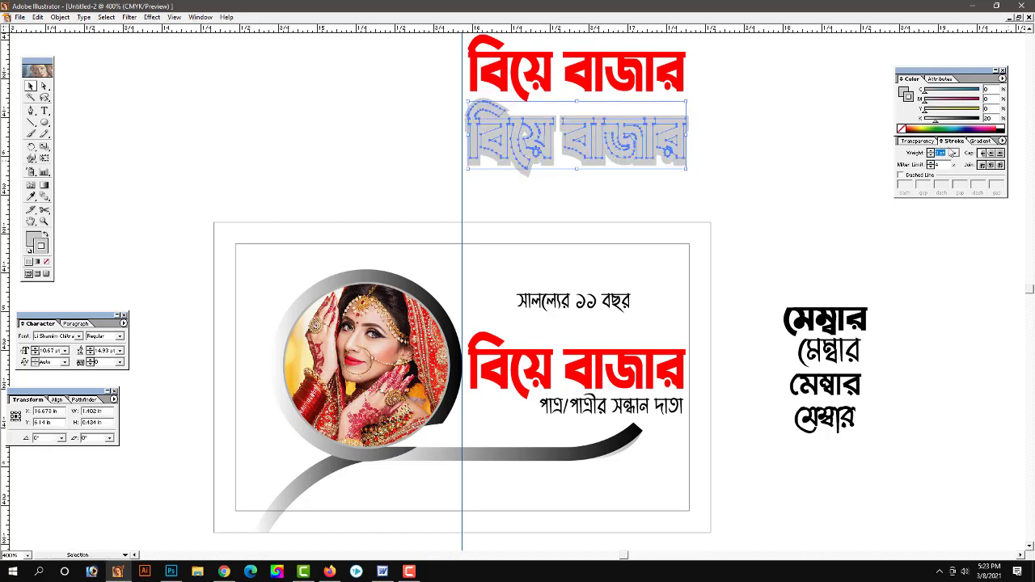
{"action": "left_click_drag", "start_coordinate": [939, 125], "coordinate": [925, 127]}
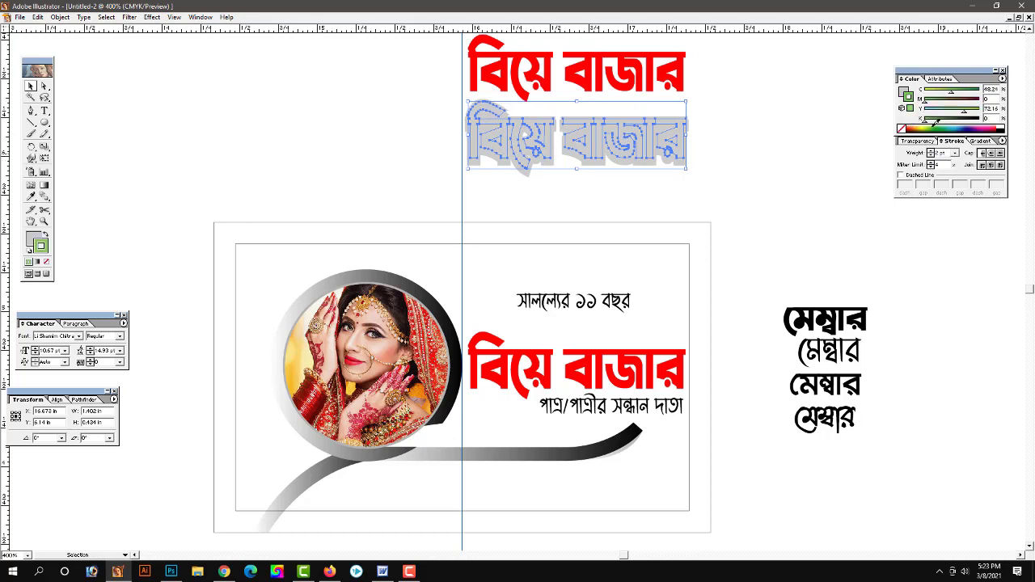
{"action": "left_click", "coordinate": [1003, 126]}
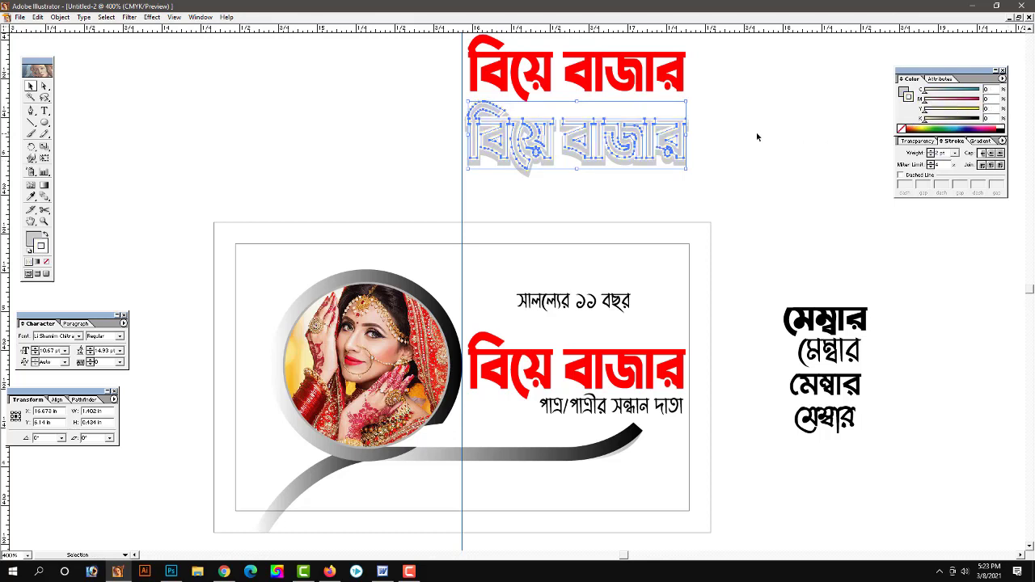
{"action": "key", "text": "Down"}
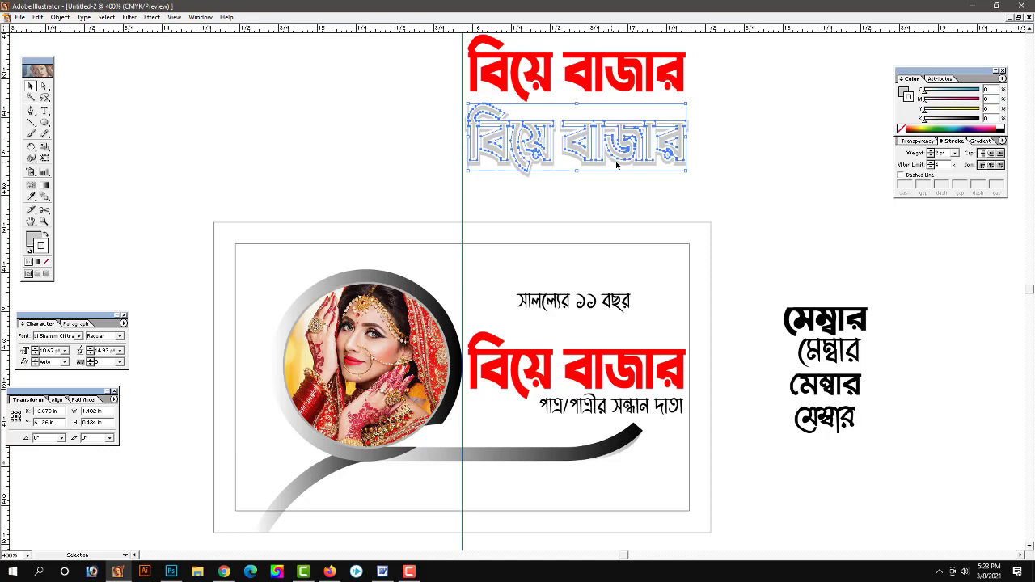
{"action": "left_click_drag", "start_coordinate": [639, 81], "coordinate": [644, 139]}
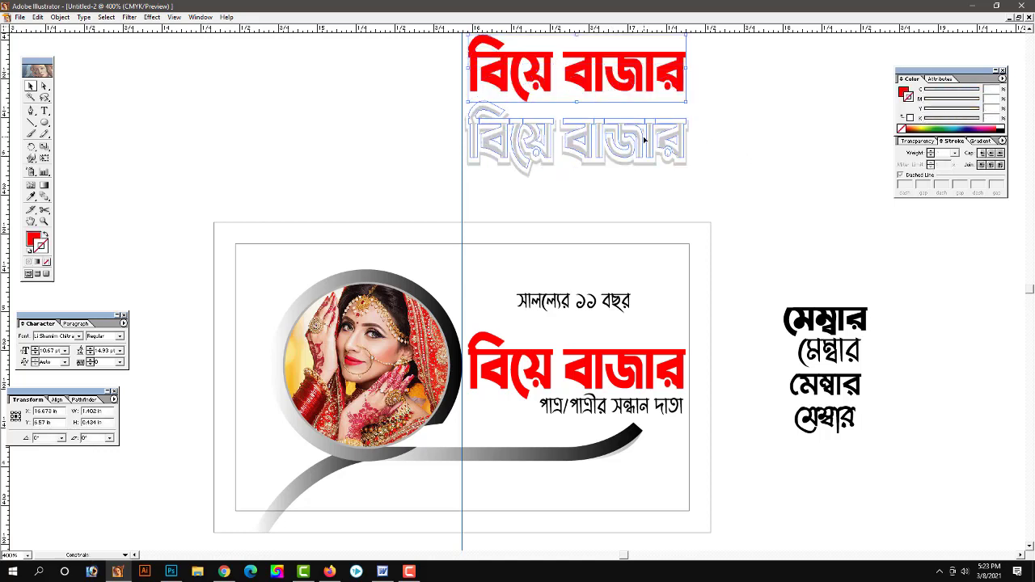
{"action": "left_click_drag", "start_coordinate": [643, 139], "coordinate": [649, 143]}
{"action": "left_click", "coordinate": [774, 150]}
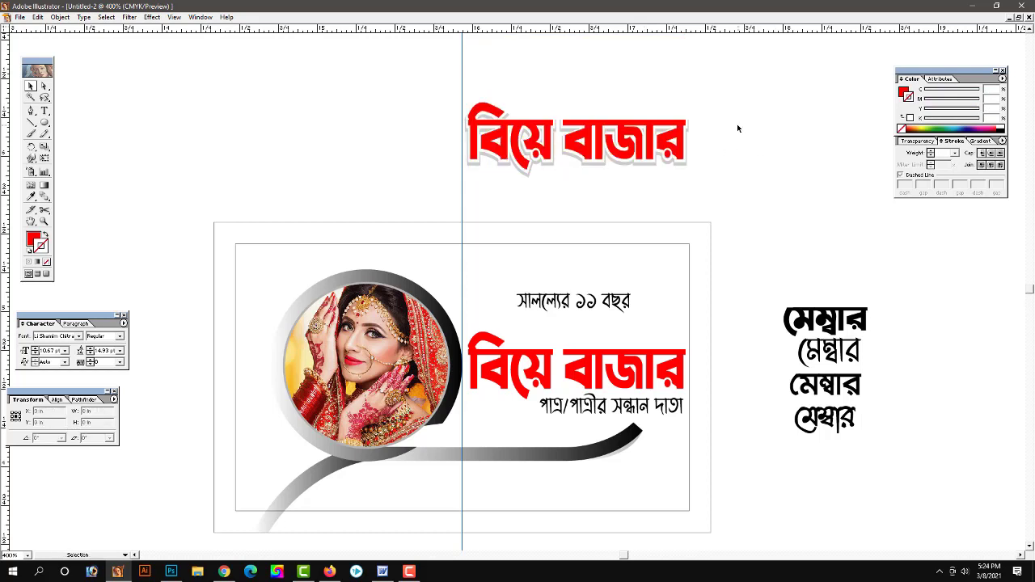
Move the plain red title to the upper left and drop the shadowed title into the card
{"action": "left_click_drag", "start_coordinate": [736, 124], "coordinate": [637, 173]}
{"action": "left_click_drag", "start_coordinate": [653, 361], "coordinate": [365, 149]}
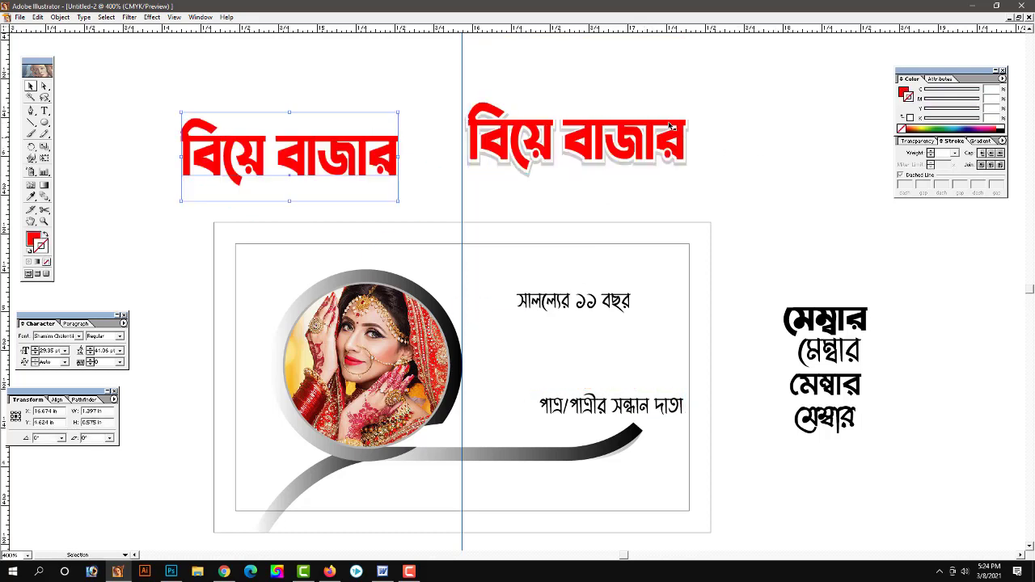
{"action": "left_click_drag", "start_coordinate": [742, 100], "coordinate": [568, 188]}
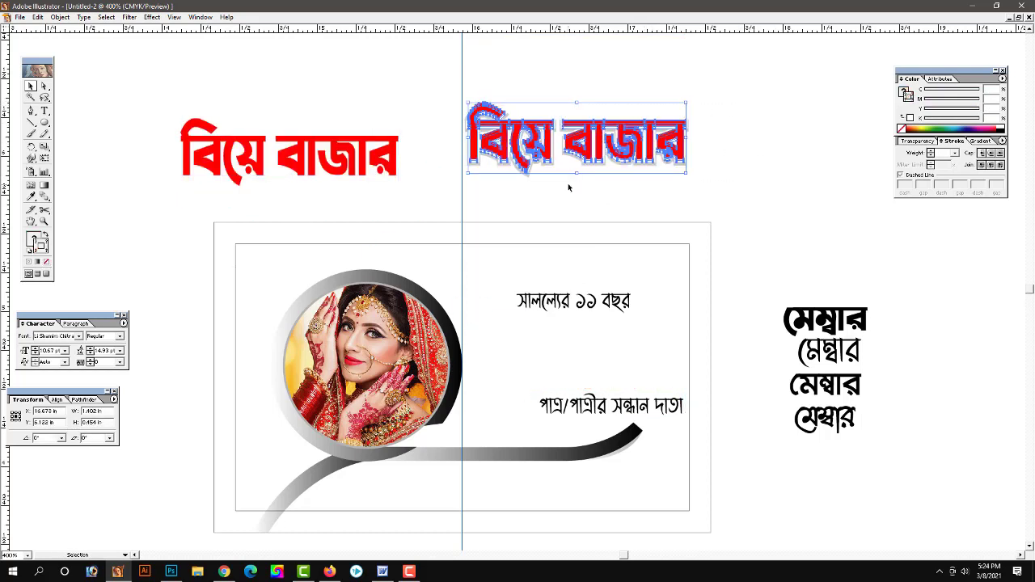
{"action": "left_click", "coordinate": [633, 177]}
{"action": "left_click_drag", "start_coordinate": [646, 129], "coordinate": [629, 354]}
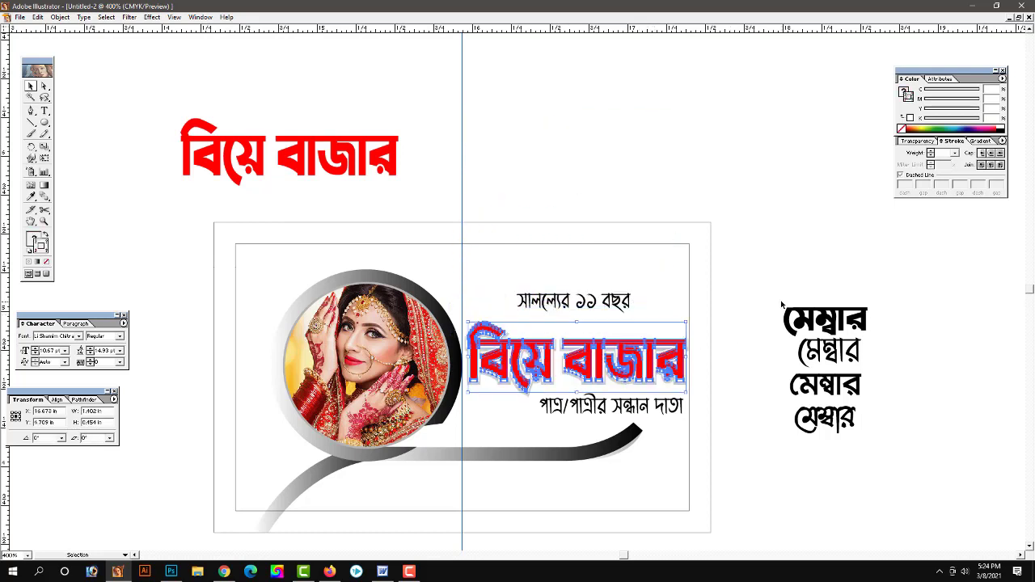
{"action": "key", "text": "Down"}
{"action": "key", "text": "Down"}
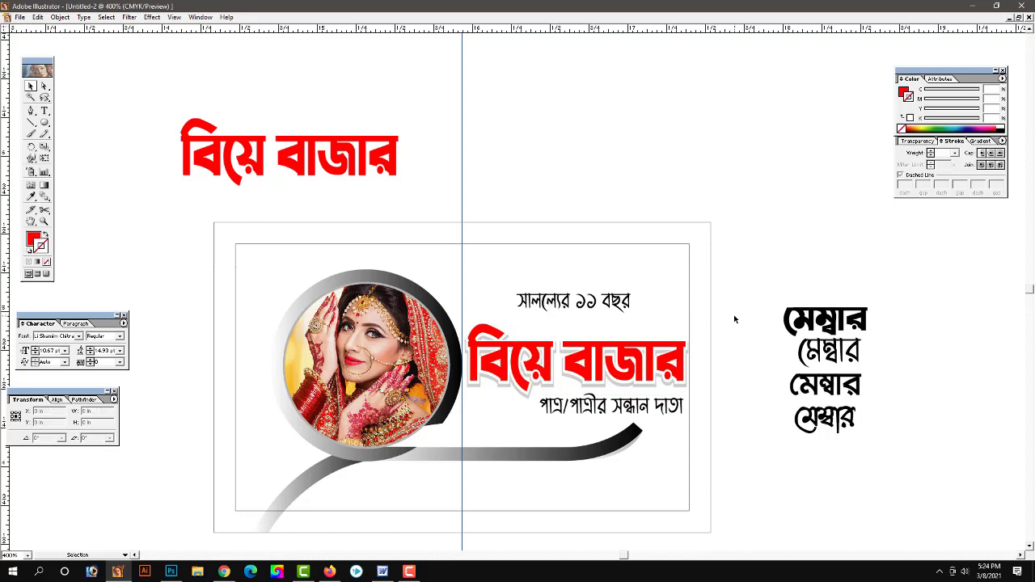
Pan and scroll to bring the whole card back into view
{"action": "scroll", "coordinate": [734, 323], "scroll_direction": "down", "scroll_amount": 1}
{"action": "scroll", "coordinate": [734, 324], "scroll_direction": "down", "scroll_amount": 1}
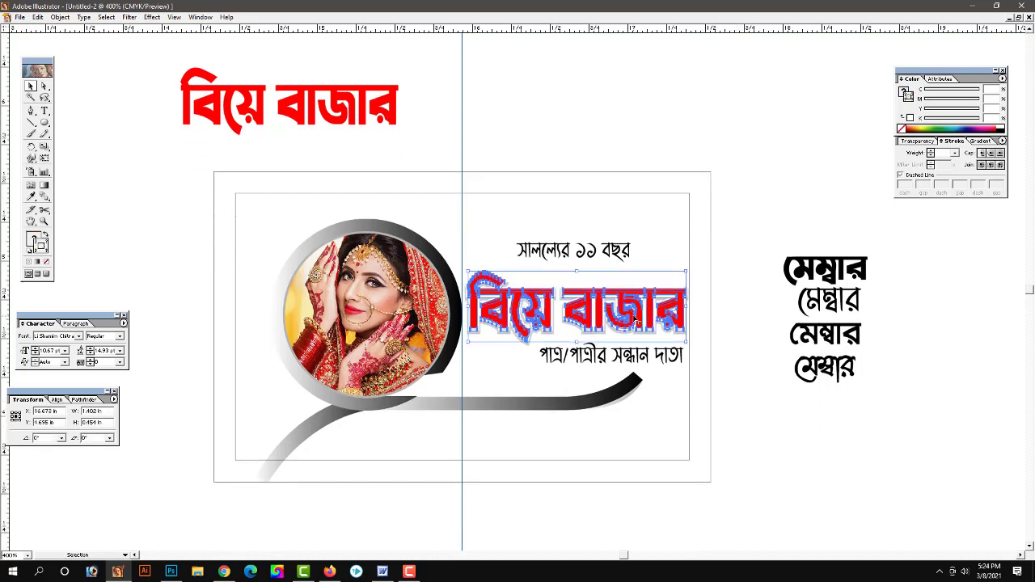
{"action": "left_click", "coordinate": [723, 312]}
{"action": "left_click_drag", "start_coordinate": [566, 306], "coordinate": [605, 306]}
{"action": "scroll", "coordinate": [589, 326], "scroll_direction": "down", "scroll_amount": 1}
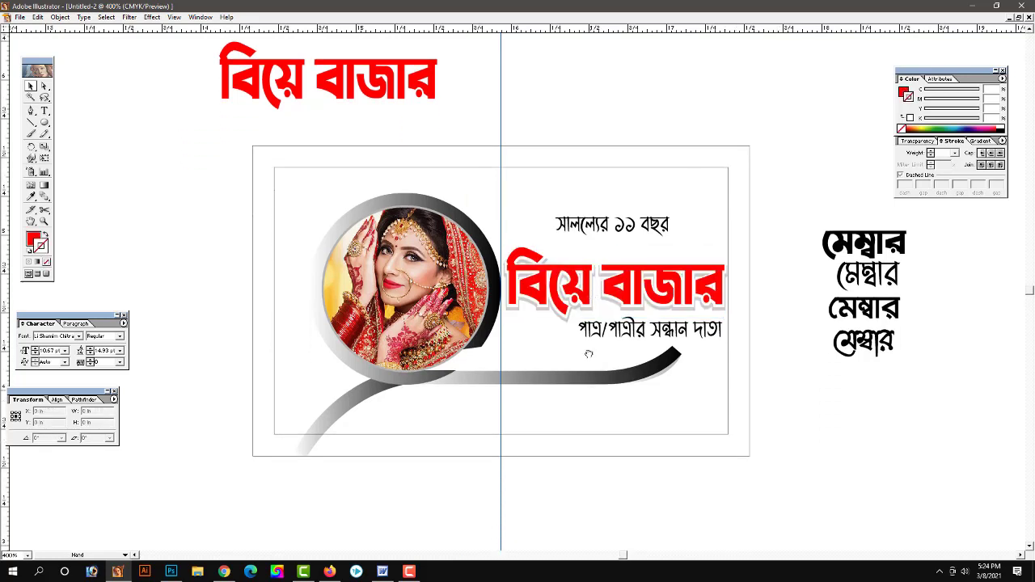
{"action": "scroll", "coordinate": [590, 353], "scroll_direction": "down", "scroll_amount": 1}
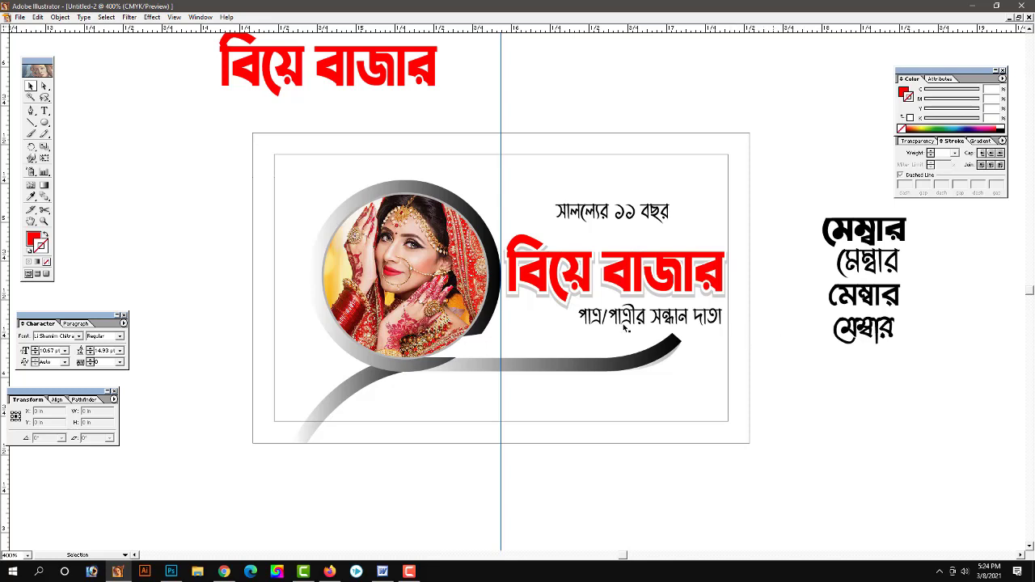
Select the photo and ring group and try enlarging and shifting it, then deselect
{"action": "mouse_move", "coordinate": [334, 191]}
{"action": "left_mouse_down"}
{"action": "mouse_move", "coordinate": [460, 344]}
{"action": "mouse_move", "coordinate": [502, 239]}
{"action": "left_mouse_up"}
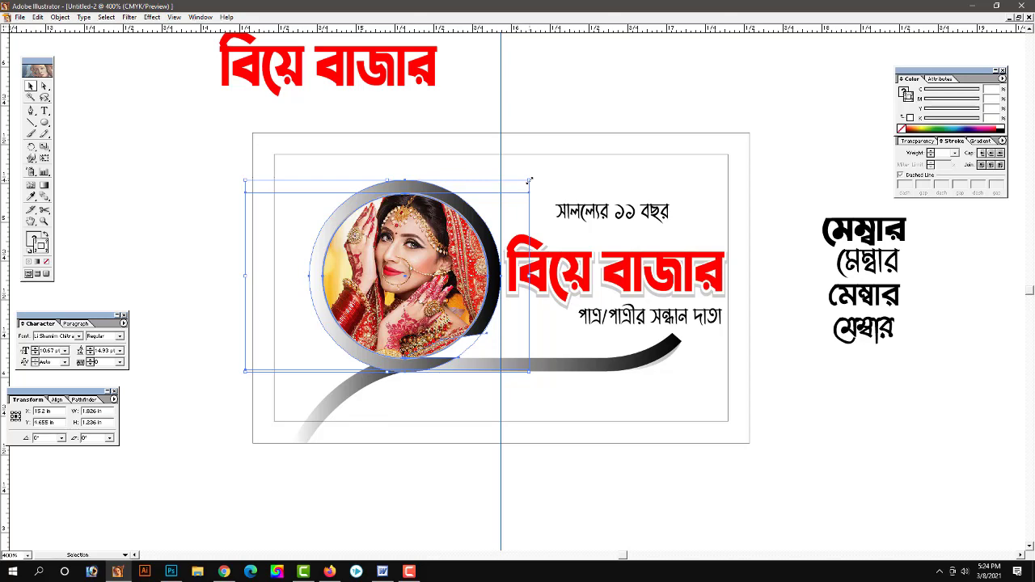
{"action": "left_click_drag", "start_coordinate": [529, 181], "coordinate": [561, 143]}
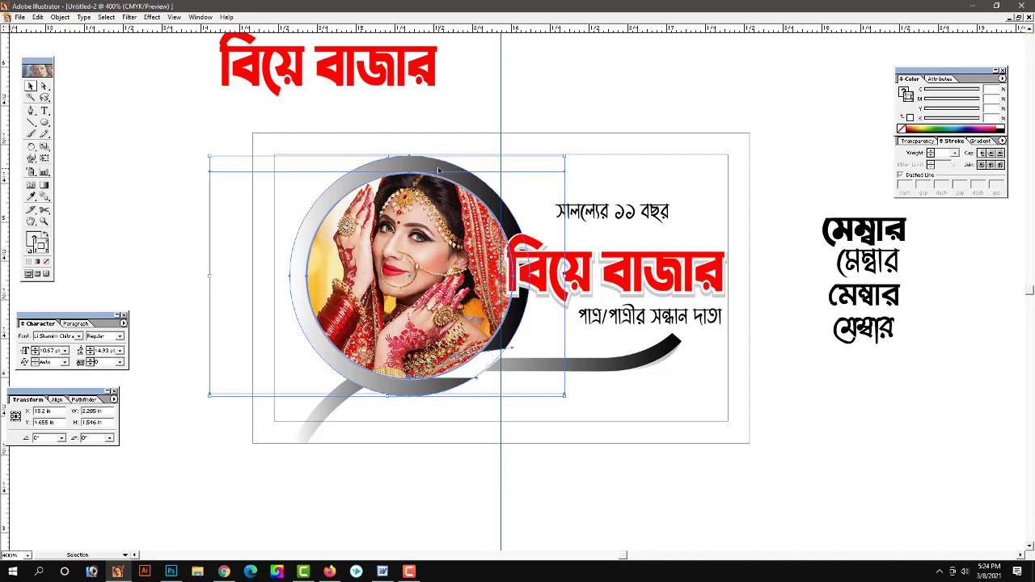
{"action": "left_click_drag", "start_coordinate": [438, 170], "coordinate": [472, 196]}
{"action": "left_click", "coordinate": [173, 224]}
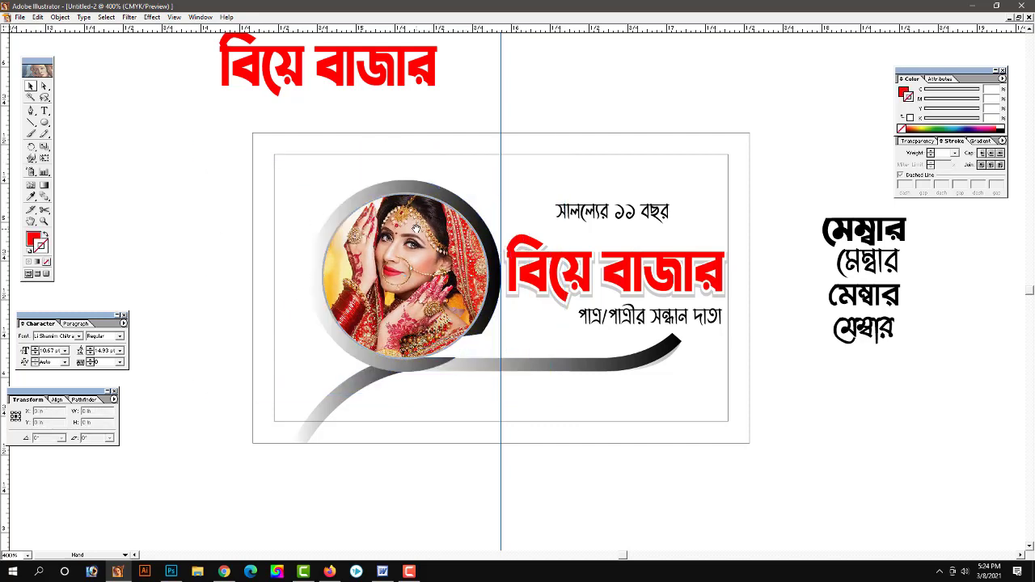
Start a Pen outline with its first point on the card's top edge
{"action": "key", "text": "v"}
{"action": "left_click", "coordinate": [31, 111]}
{"action": "left_click", "coordinate": [498, 133]}
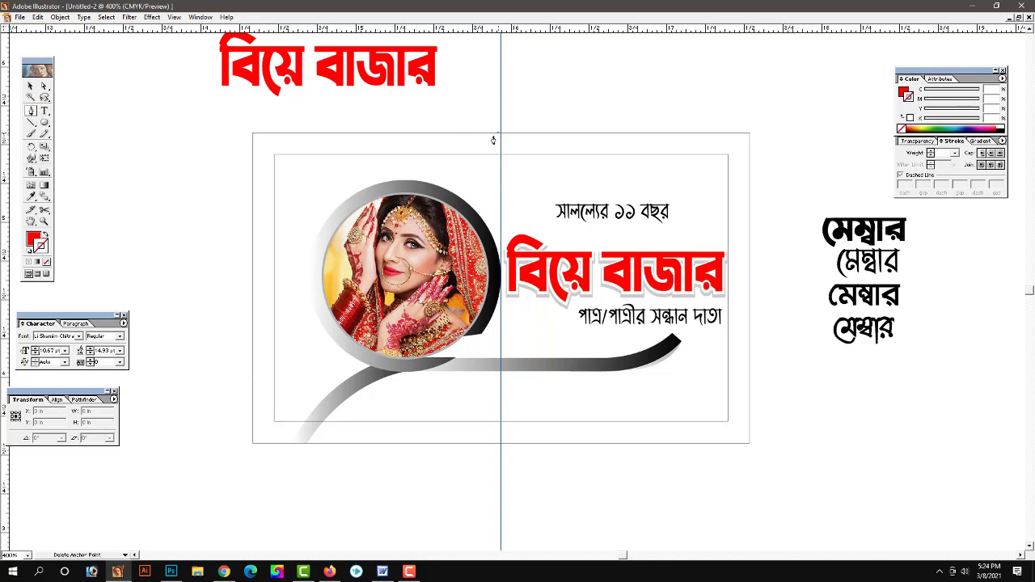
Add two more Pen points and remove the fill from the new path
{"action": "left_click", "coordinate": [405, 155]}
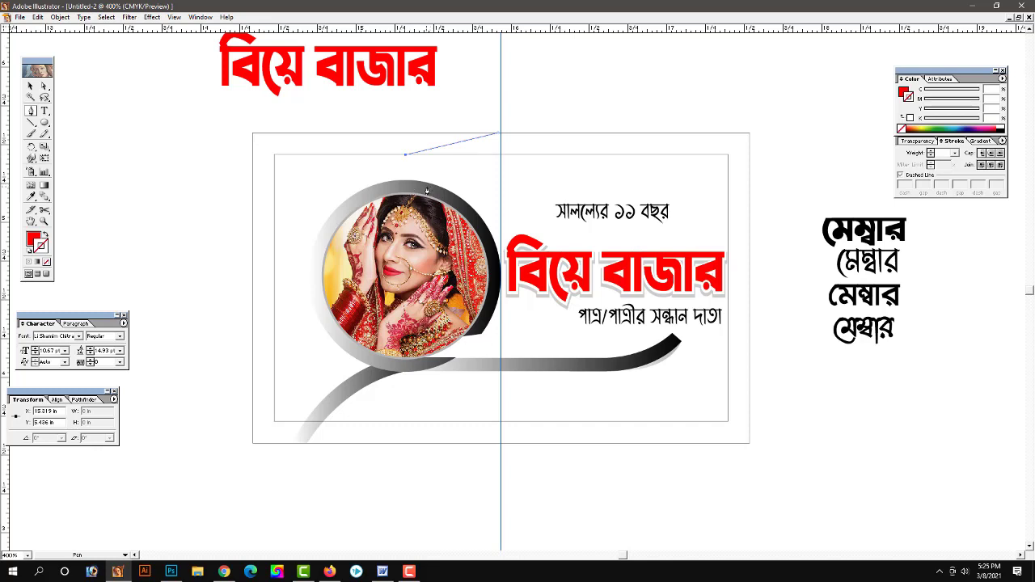
{"action": "left_click", "coordinate": [429, 186]}
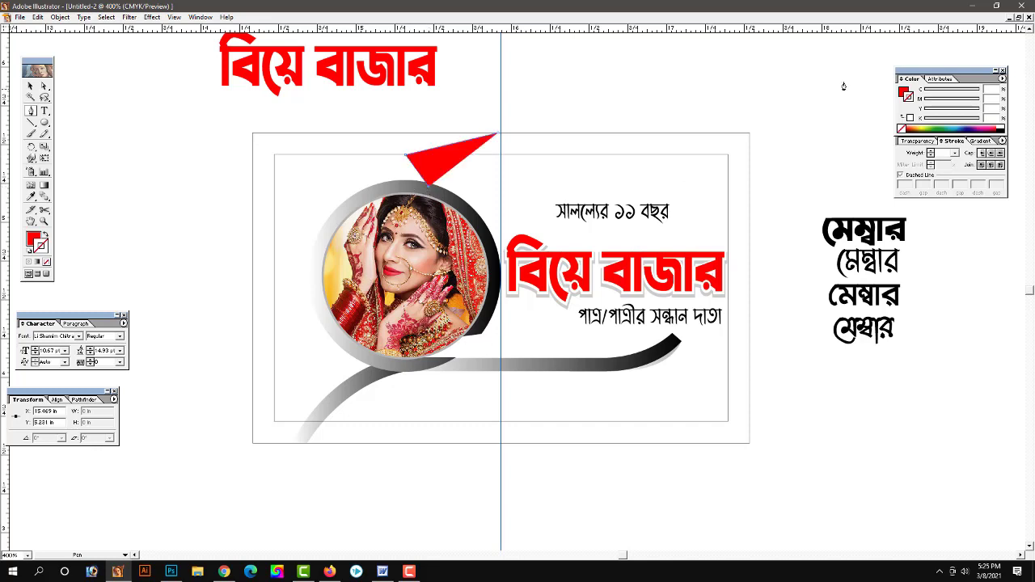
{"action": "left_click", "coordinate": [903, 94]}
{"action": "left_click", "coordinate": [901, 129]}
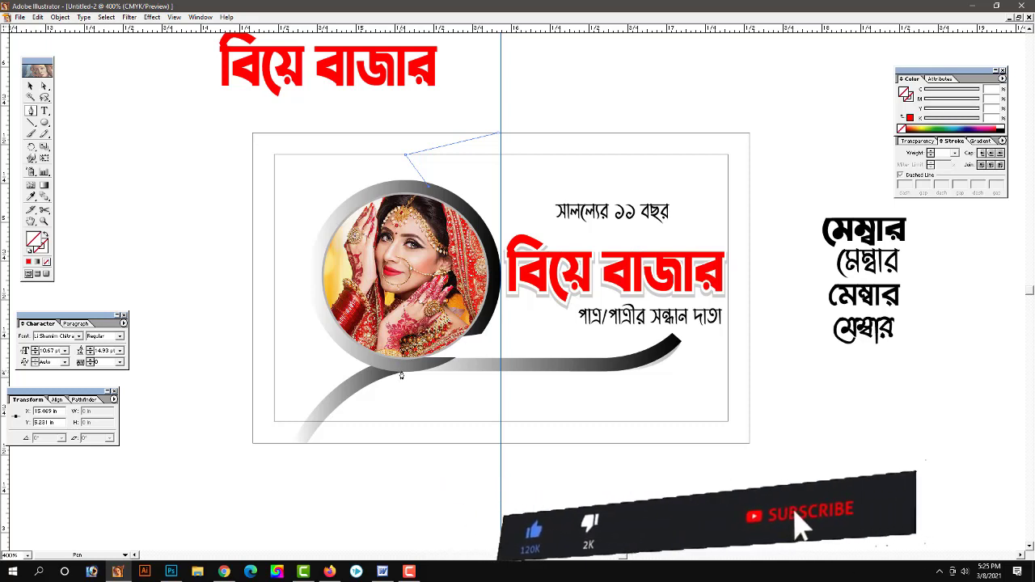
Extend the outline through the right edge and the bottom and top-left corners, closing it at the start
{"action": "left_click", "coordinate": [749, 371]}
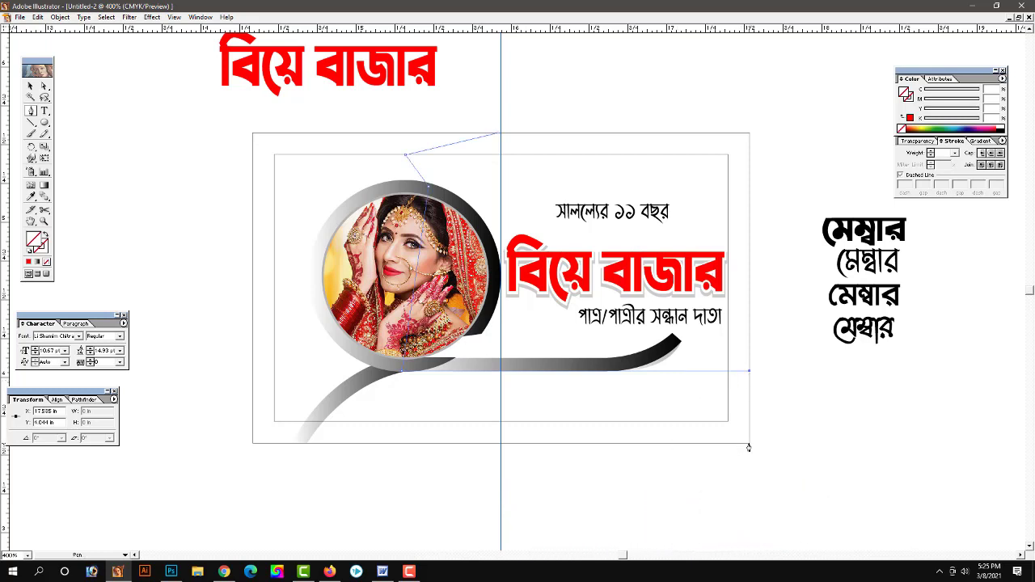
{"action": "left_click", "coordinate": [748, 443]}
{"action": "left_click", "coordinate": [251, 443]}
{"action": "left_click", "coordinate": [253, 133]}
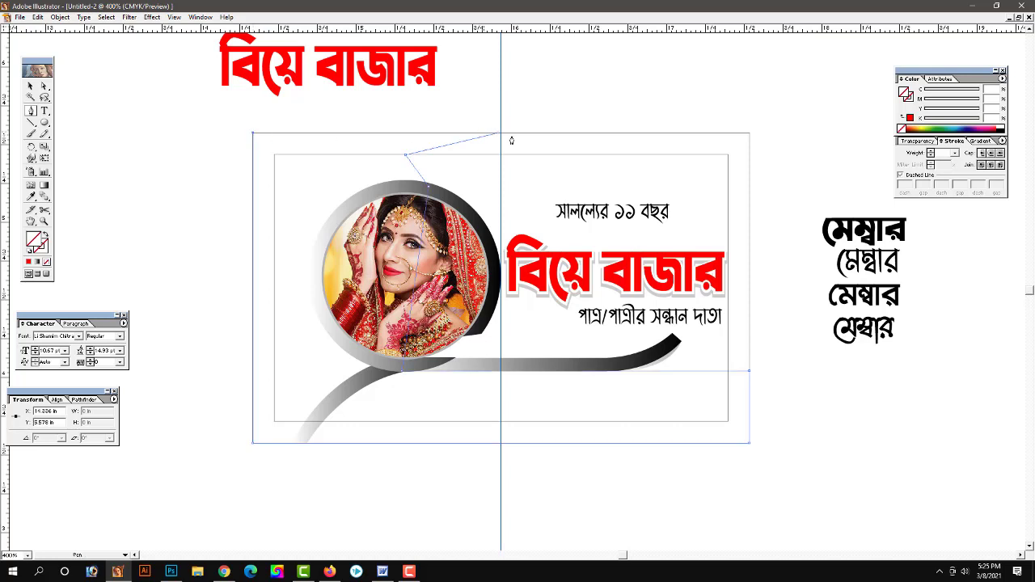
{"action": "left_click", "coordinate": [498, 134]}
Fill the shape black (K=100) and send it behind the artwork
{"action": "left_click", "coordinate": [1001, 128]}
{"action": "left_click", "coordinate": [31, 87]}
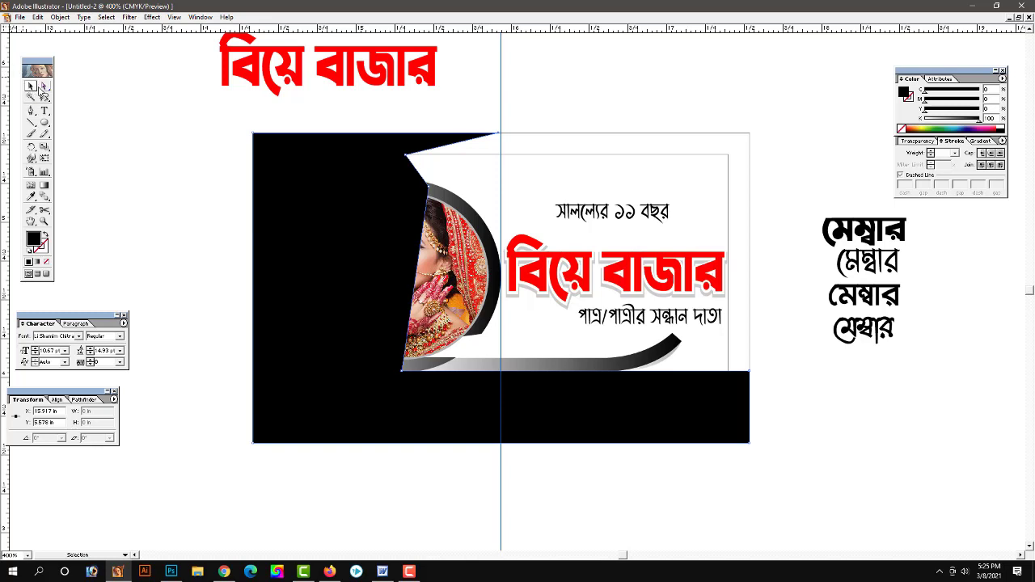
{"action": "key", "text": "ctrl+shift+bracketleft"}
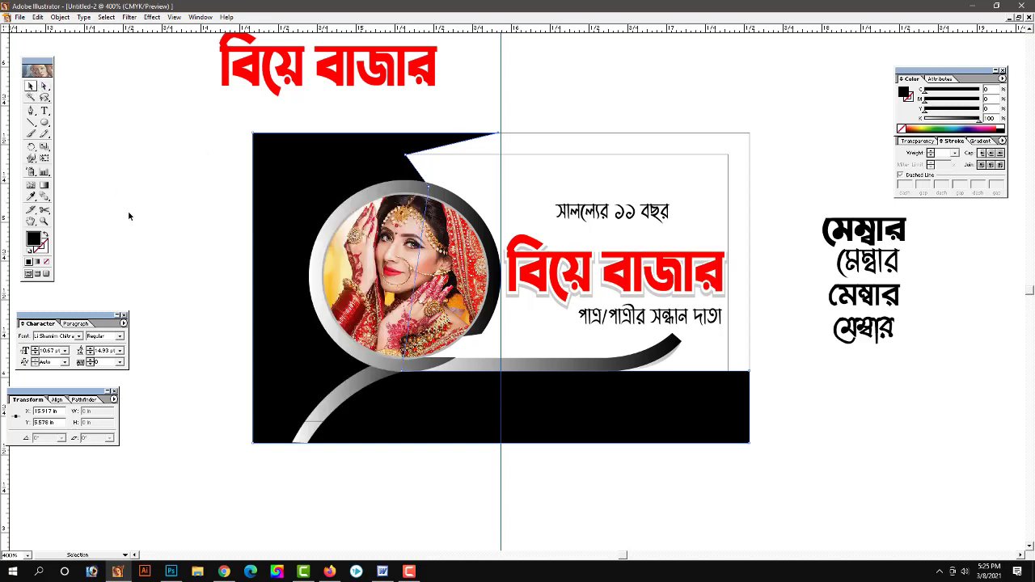
{"action": "left_click", "coordinate": [128, 210]}
{"action": "mouse_move", "coordinate": [443, 253]}
{"action": "left_mouse_down"}
{"action": "mouse_move", "coordinate": [429, 284]}
{"action": "mouse_move", "coordinate": [443, 304]}
{"action": "mouse_move", "coordinate": [436, 334]}
{"action": "left_mouse_up"}
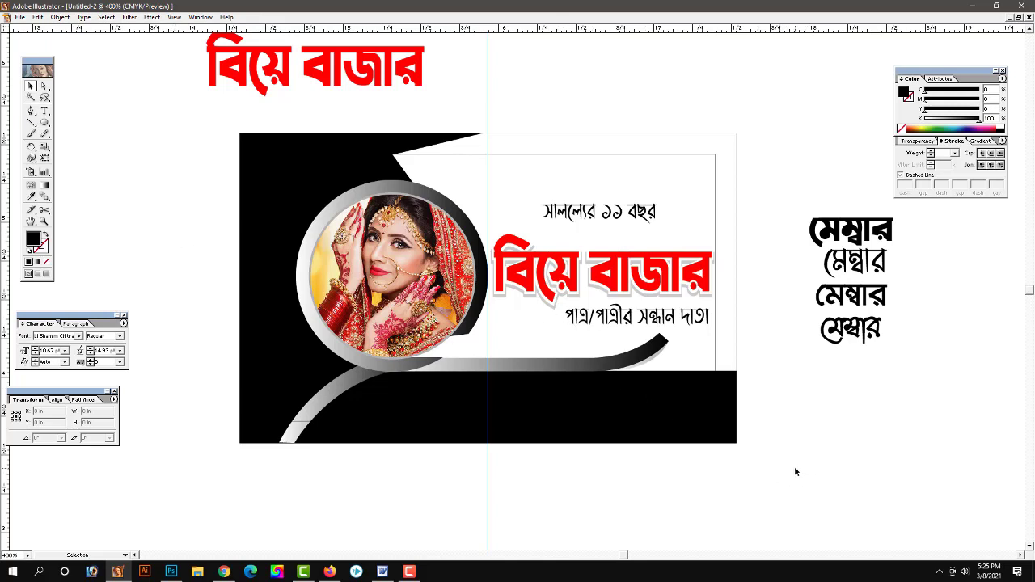
{"action": "key", "text": "space"}
{"action": "scroll", "coordinate": [693, 437], "scroll_direction": "down", "scroll_amount": 2}
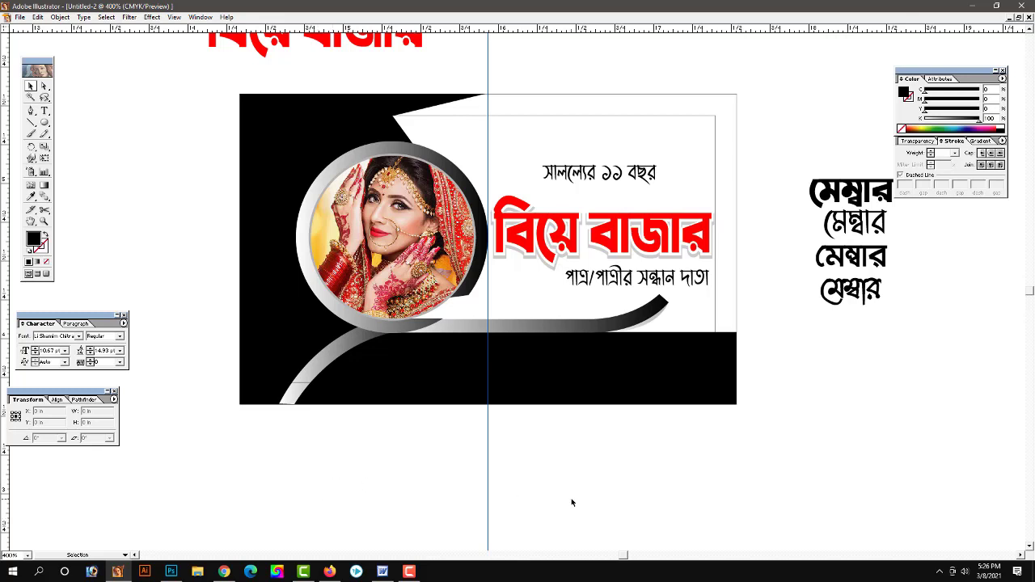
Start a white text line in the black band, set in the Times font
{"action": "left_click", "coordinate": [45, 111]}
{"action": "left_click", "coordinate": [439, 356]}
{"action": "type", "text": "?"}
{"action": "left_click", "coordinate": [1002, 127]}
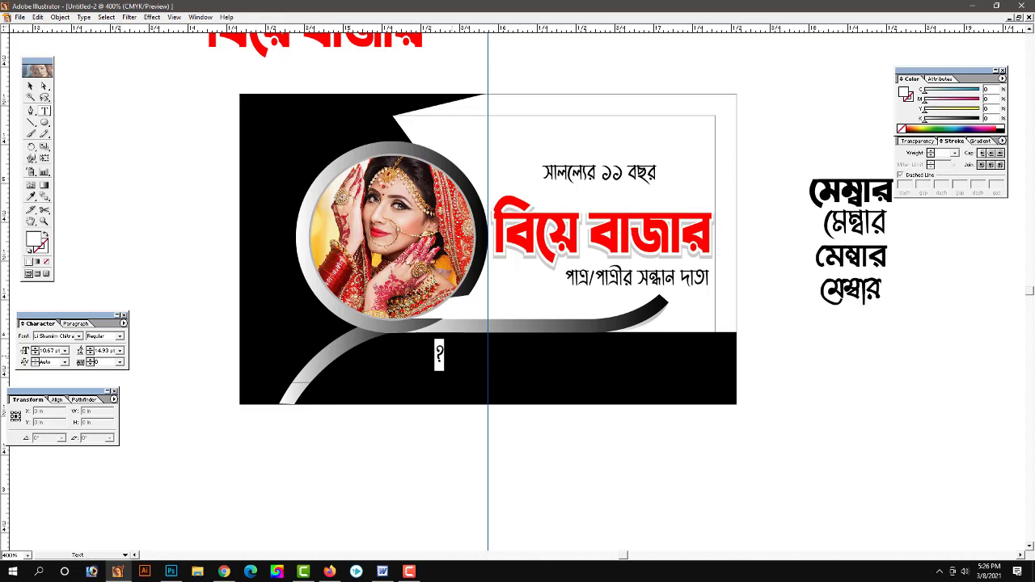
{"action": "left_click", "coordinate": [60, 336]}
{"action": "key", "text": "Down"}
{"action": "key", "text": "Down"}
{"action": "left_click", "coordinate": [60, 336]}
{"action": "type", "text": "Ti"}
{"action": "type", "text": "mes"}
{"action": "key", "text": "Return"}
Type the contact e-mail address and move the line toward the band's centre
{"action": "type", "text": "E"}
{"action": "type", "text": "-ma"}
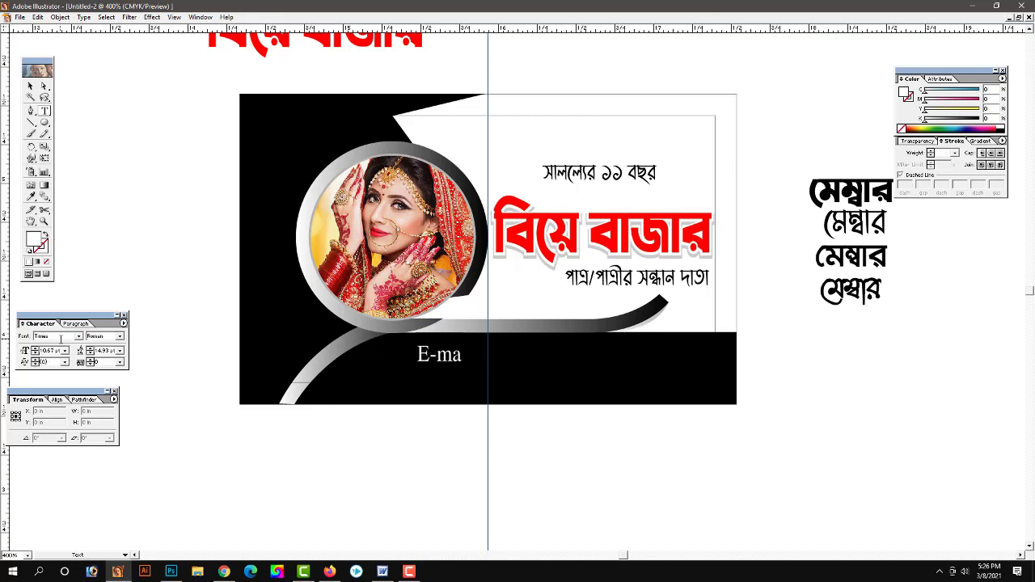
{"action": "type", "text": "il"}
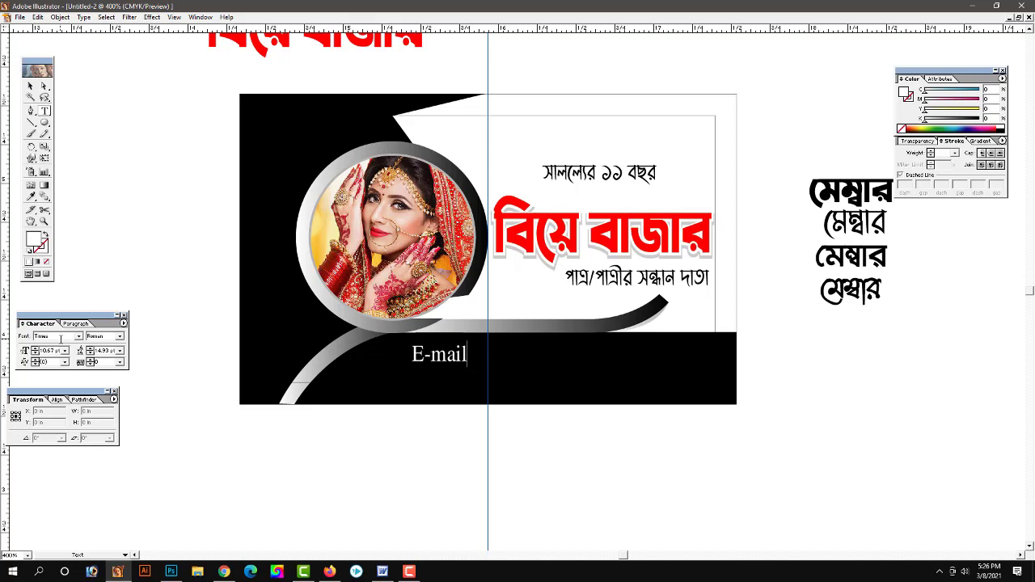
{"action": "type", "text": ":"}
{"action": "type", "text": " b"}
{"action": "type", "text": "i"}
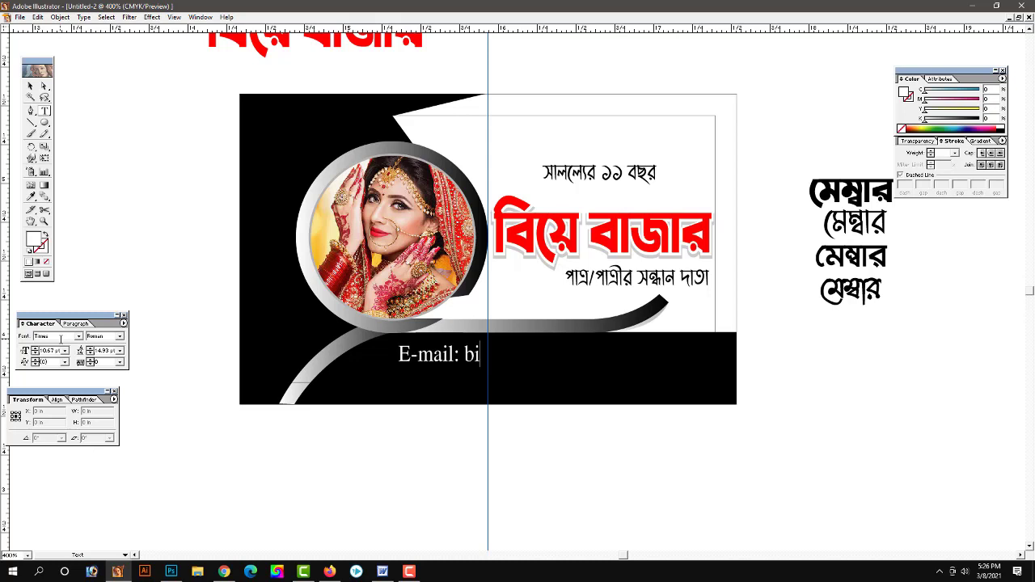
{"action": "type", "text": "a"}
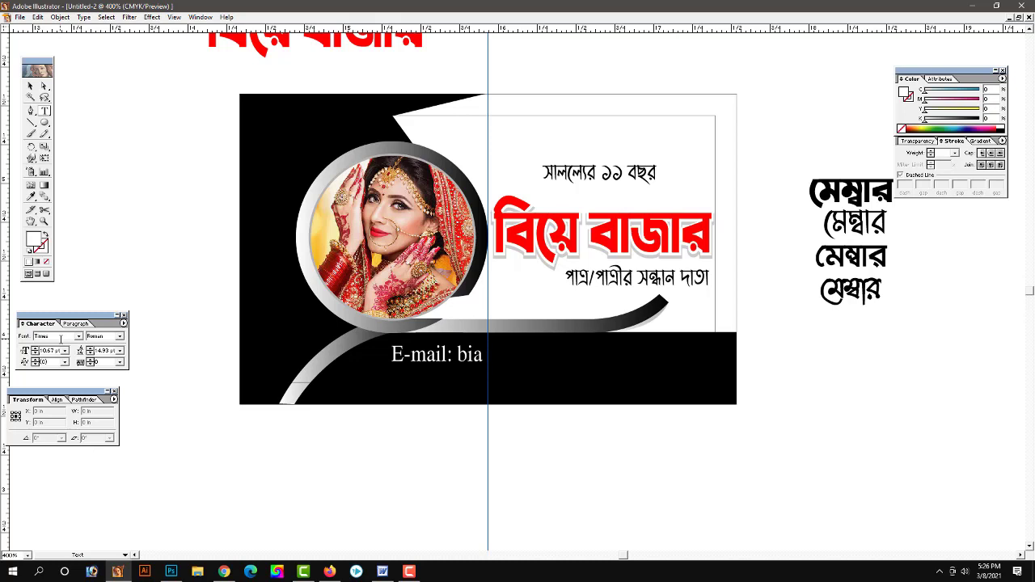
{"action": "type", "text": " h"}
{"action": "key", "text": "BackSpace"}
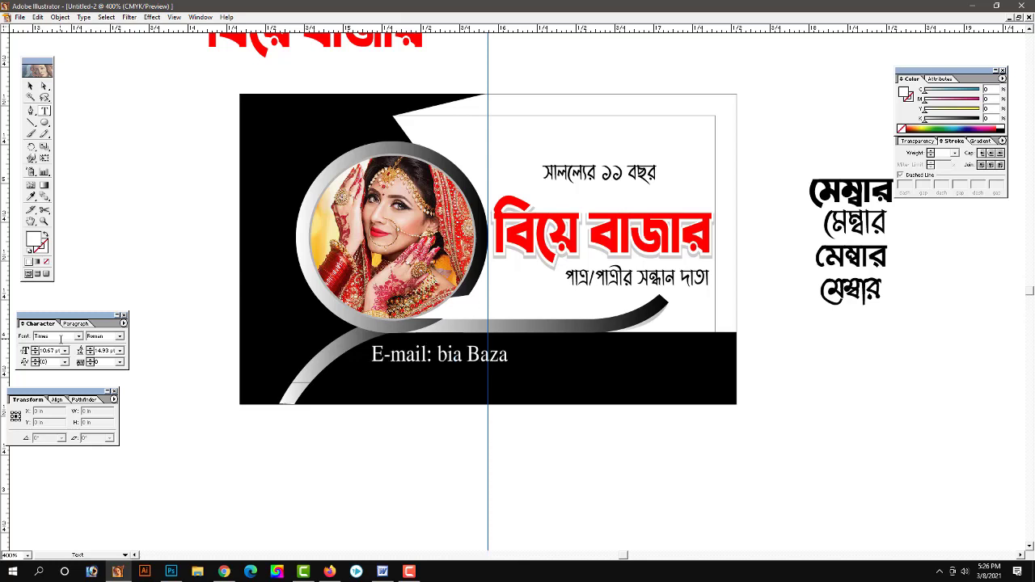
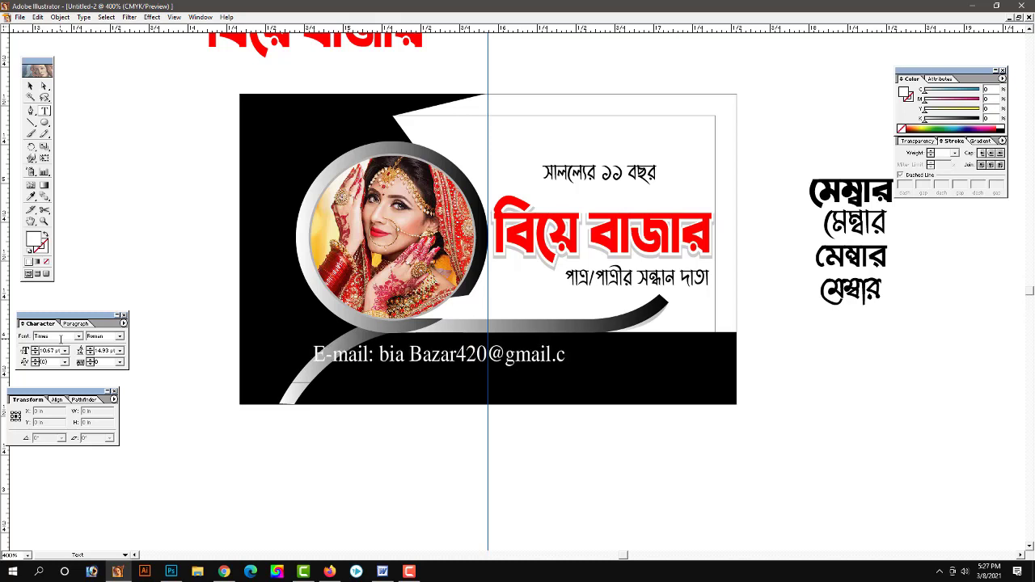
{"action": "key", "text": "Escape"}
{"action": "left_click_drag", "start_coordinate": [432, 364], "coordinate": [558, 361]}
{"action": "left_click", "coordinate": [569, 437]}
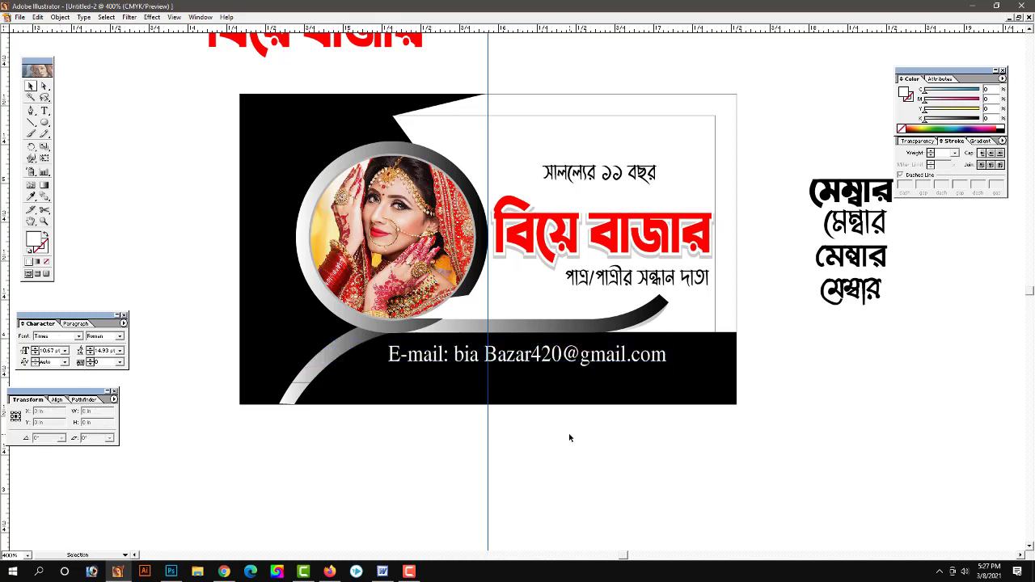
Nudge the e-mail line slightly right and up within the black band
{"action": "left_click", "coordinate": [627, 366]}
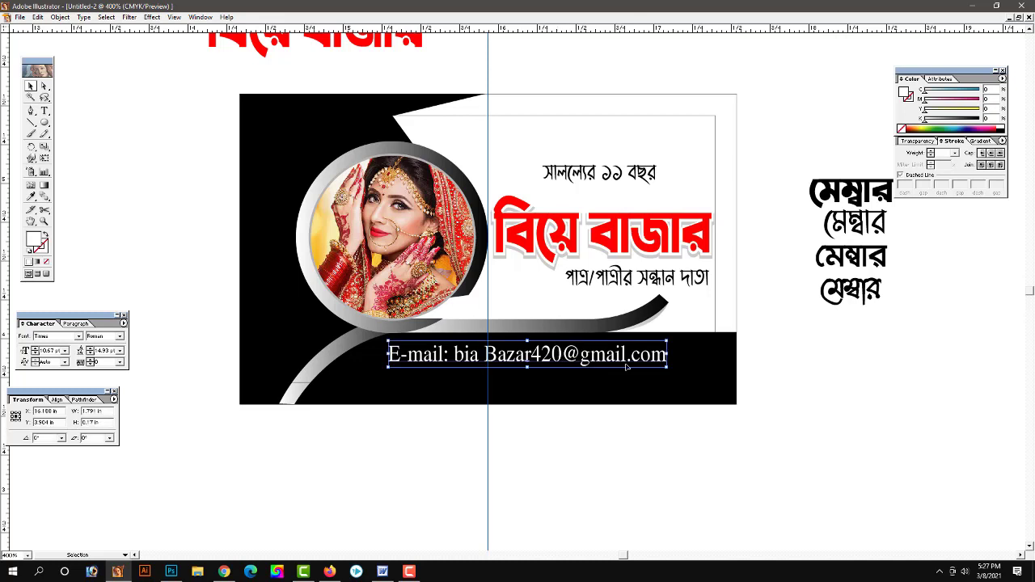
{"action": "key", "text": "Right"}
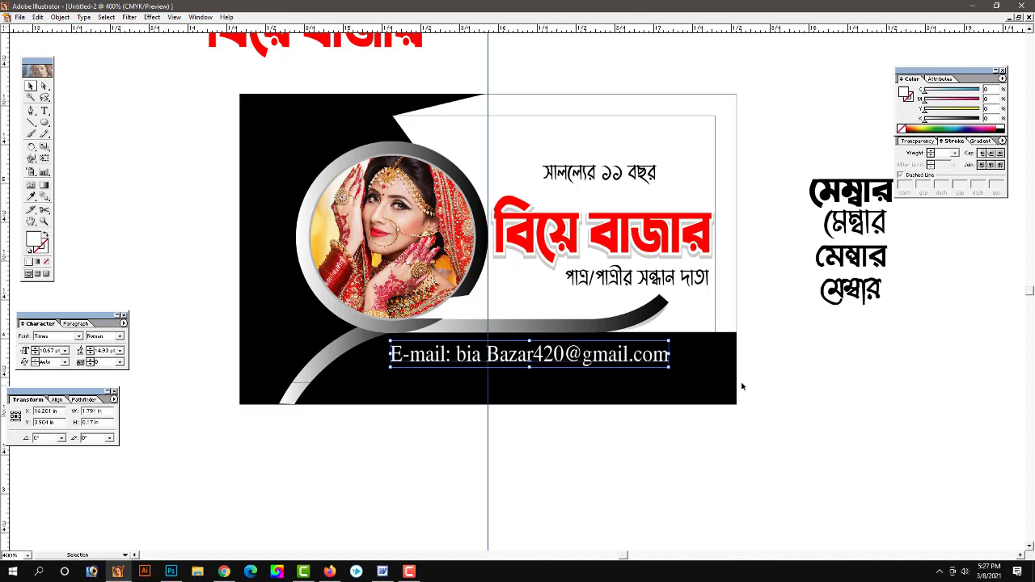
{"action": "key", "text": "Right"}
{"action": "key", "text": "Right"}
{"action": "key", "text": "Right"}
{"action": "key", "text": "Right"}
{"action": "key", "text": "Right"}
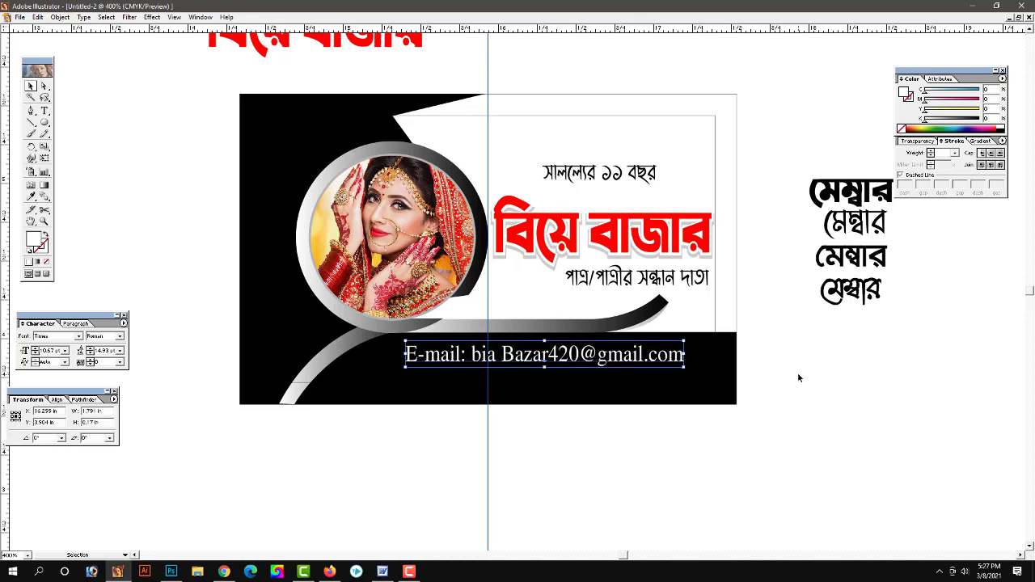
{"action": "key", "text": "Right"}
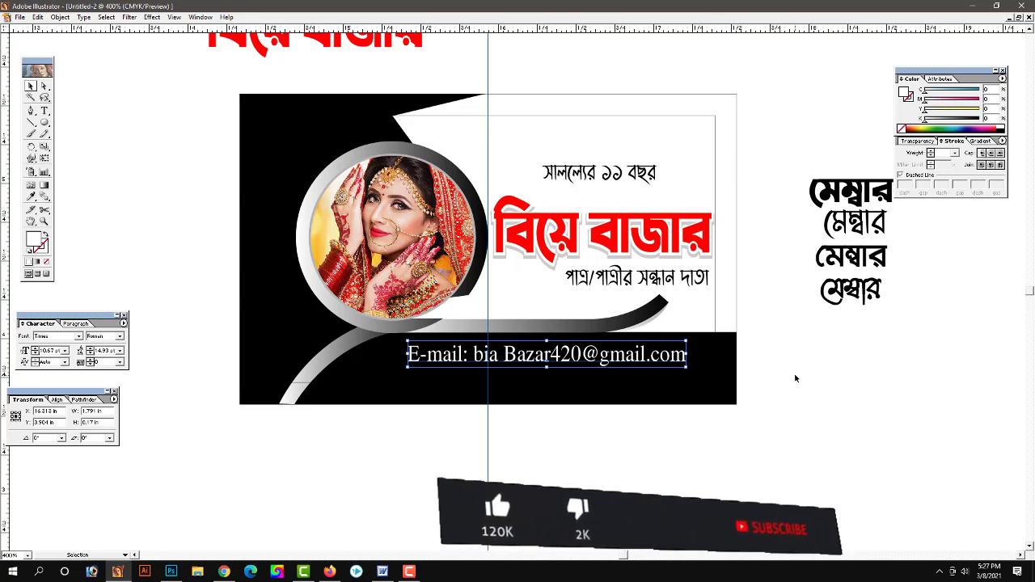
{"action": "key", "text": "Up"}
{"action": "key", "text": "Up"}
{"action": "key", "text": "Up"}
{"action": "left_click", "coordinate": [794, 378]}
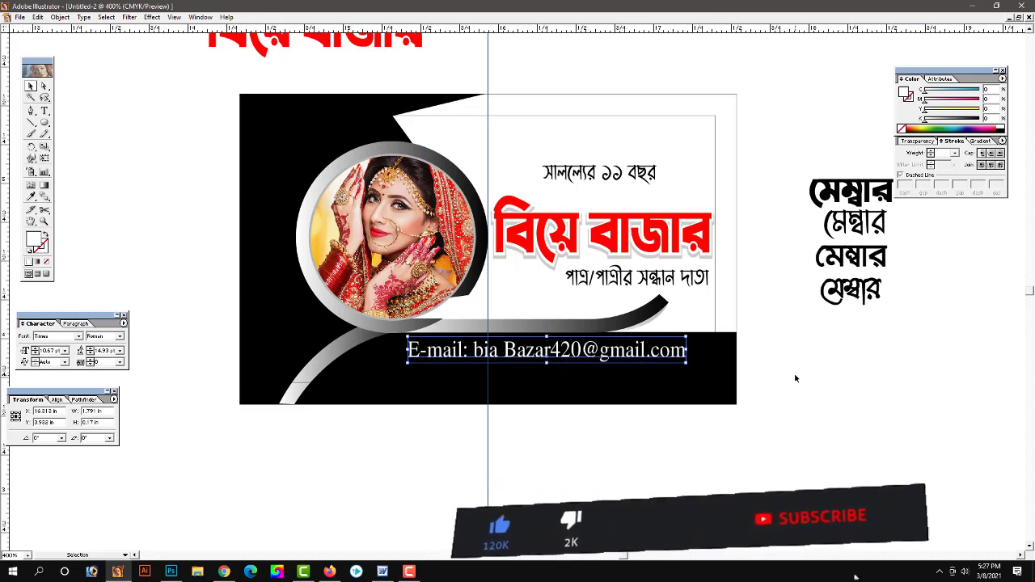
{"action": "left_click_drag", "start_coordinate": [602, 358], "coordinate": [595, 378]}
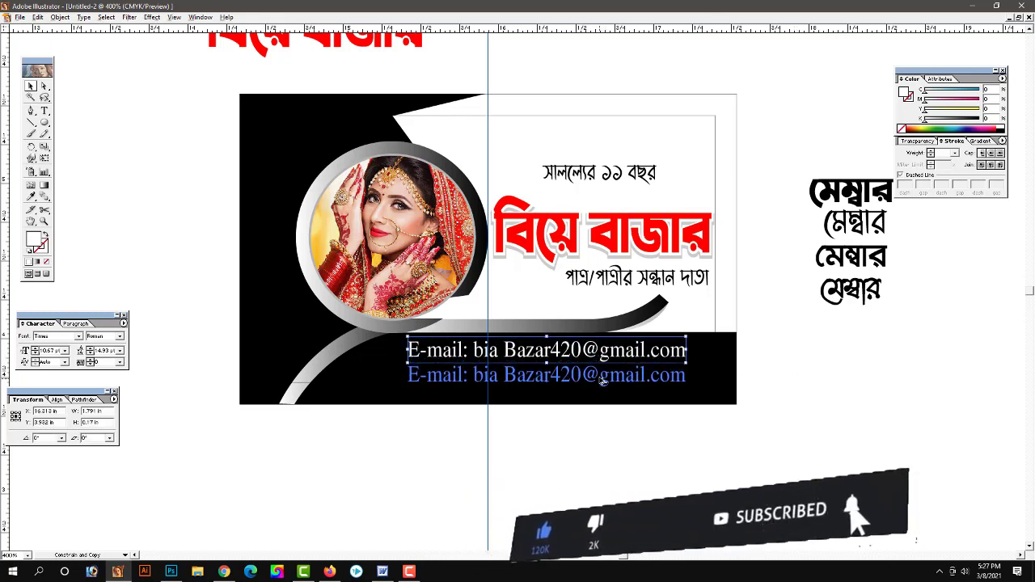
{"action": "key", "text": "t"}
{"action": "left_click", "coordinate": [595, 377]}
{"action": "key", "text": "ctrl+a"}
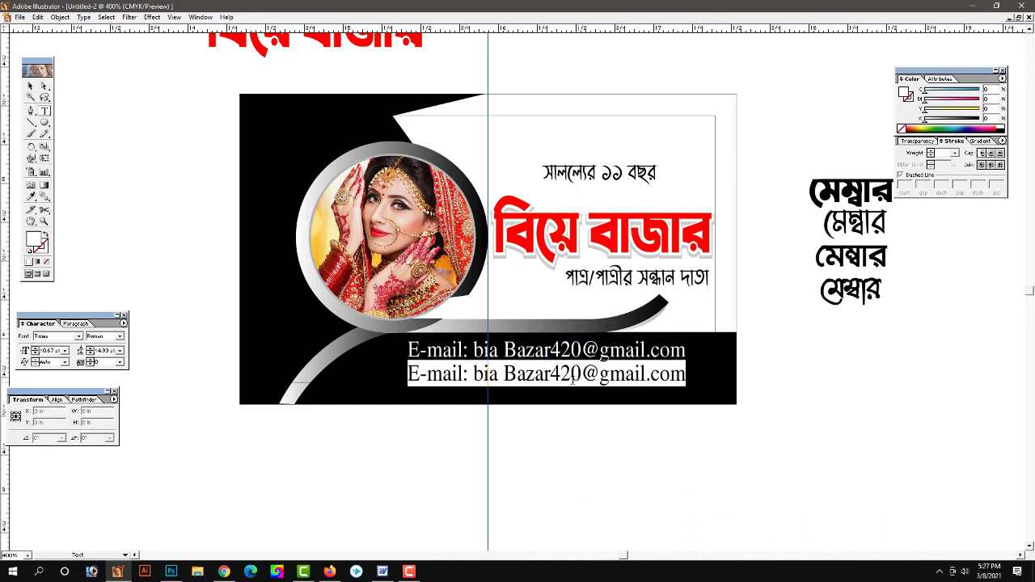
{"action": "left_click_drag", "start_coordinate": [473, 374], "coordinate": [408, 373]}
{"action": "type", "text": "w"}
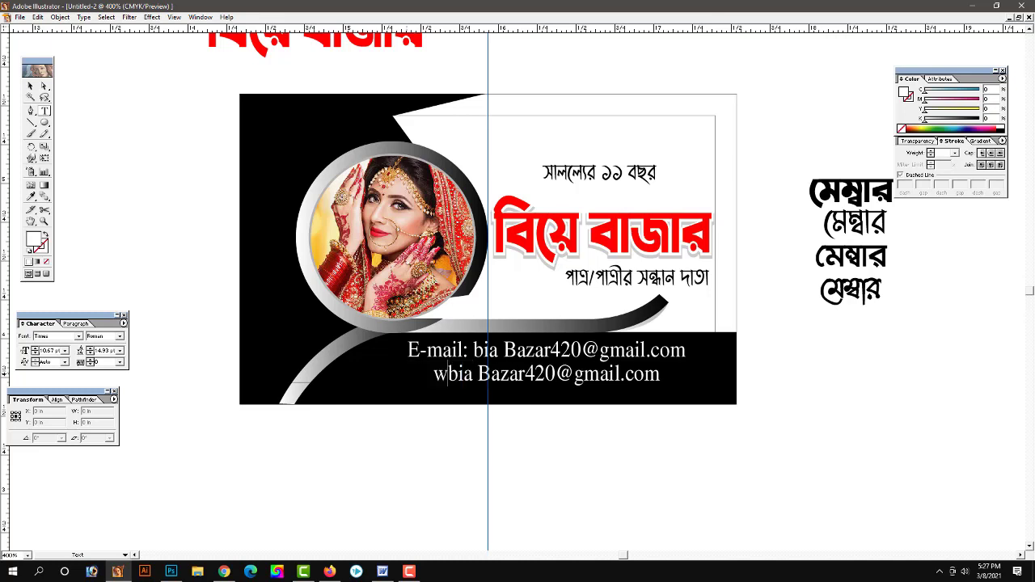
{"action": "type", "text": "ww"}
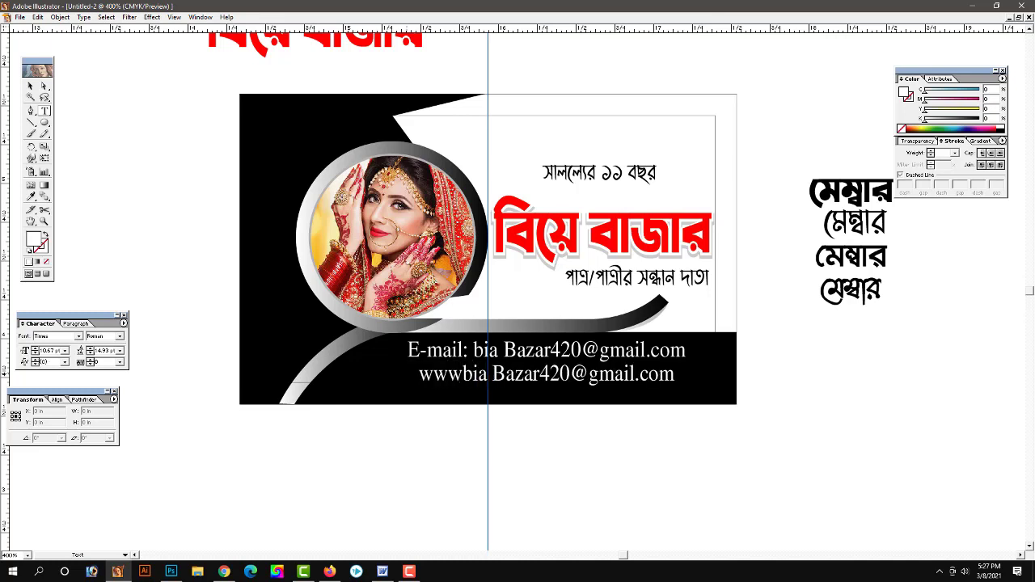
{"action": "type", "text": "."}
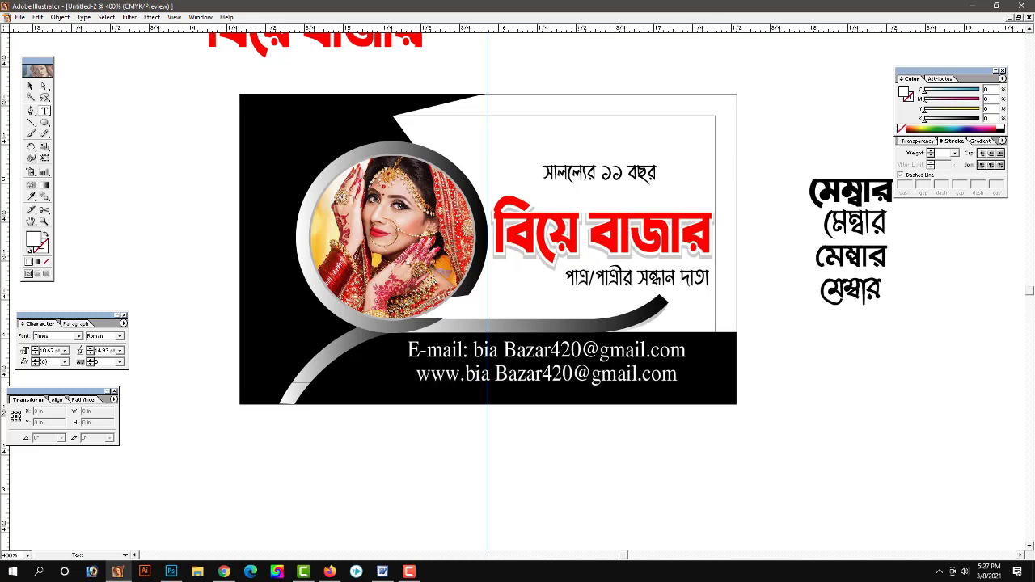
{"action": "left_click_drag", "start_coordinate": [542, 373], "coordinate": [637, 373]}
{"action": "key", "text": "BackSpace"}
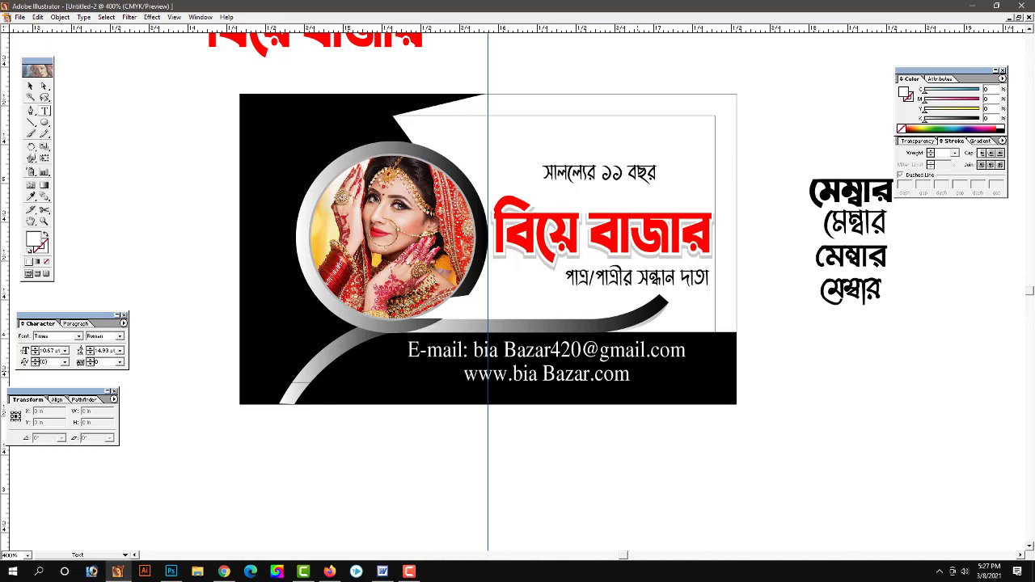
{"action": "key", "text": "Escape"}
{"action": "left_click", "coordinate": [579, 444]}
Move the original e-mail line off the card and nudge the web address into the band
{"action": "left_click", "coordinate": [561, 386]}
{"action": "left_click_drag", "start_coordinate": [566, 354], "coordinate": [889, 416]}
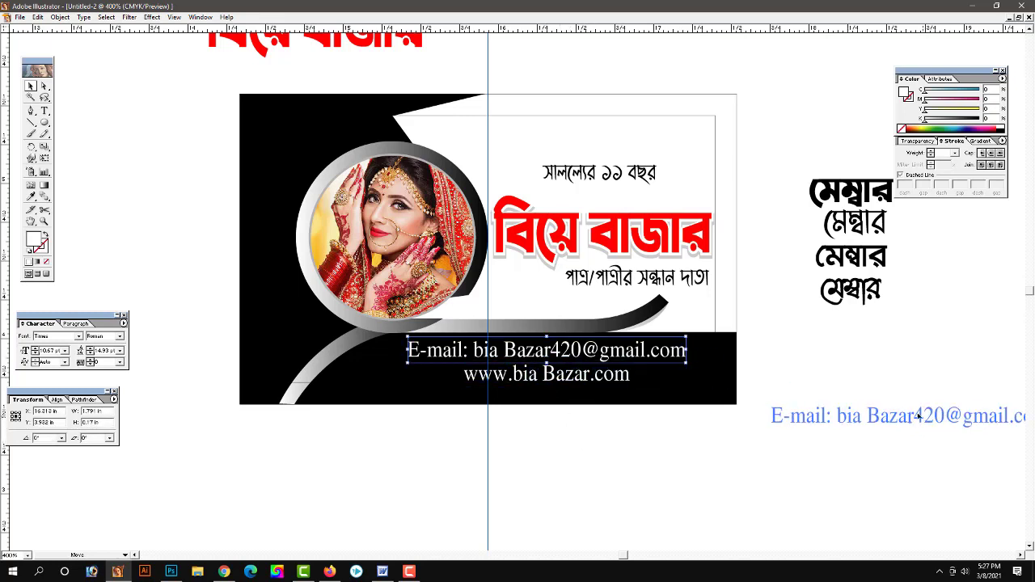
{"action": "left_click_drag", "start_coordinate": [570, 378], "coordinate": [562, 364]}
{"action": "left_click", "coordinate": [63, 335]}
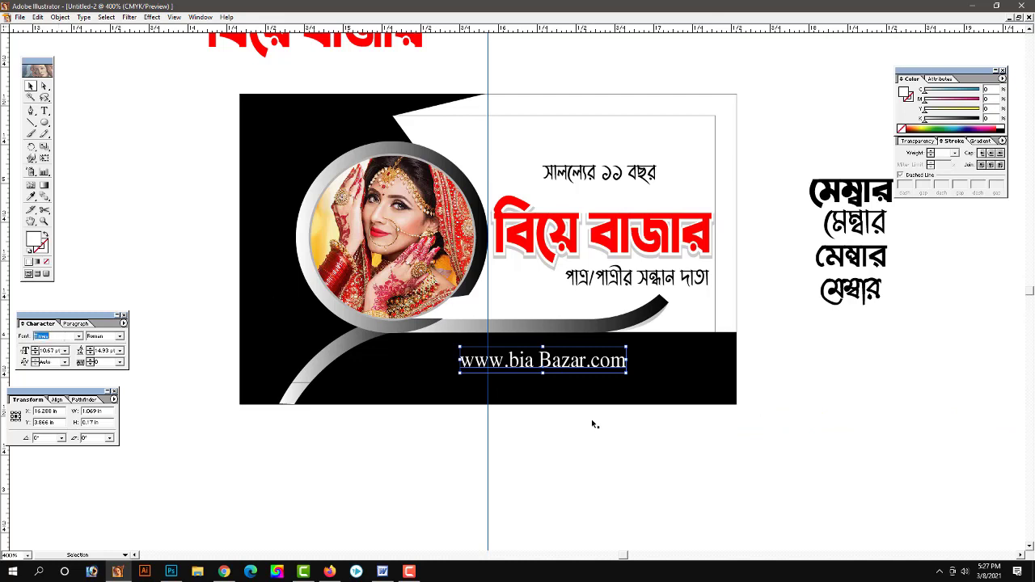
{"action": "key", "text": "Left"}
{"action": "key", "text": "Up"}
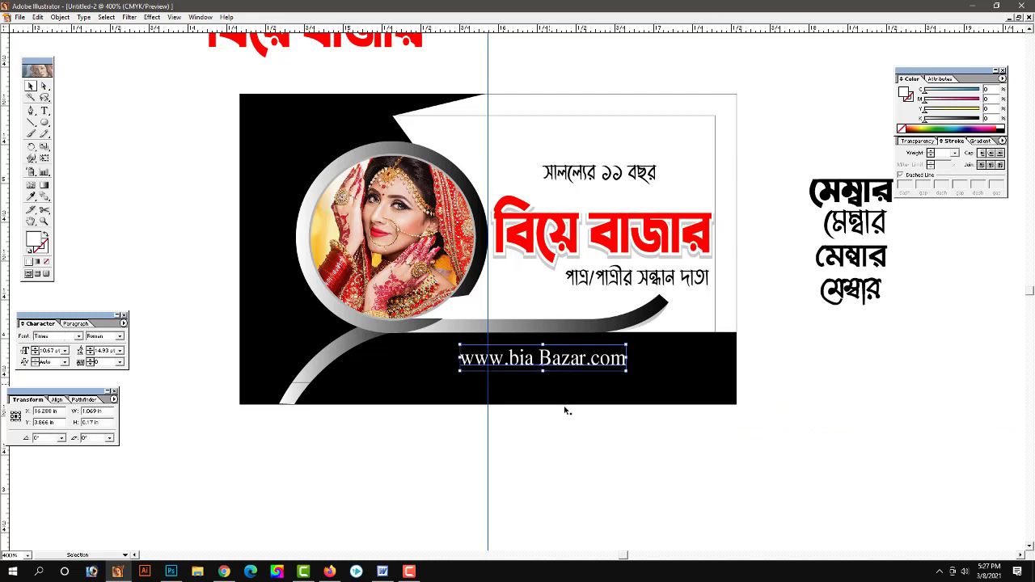
{"action": "left_click", "coordinate": [605, 439]}
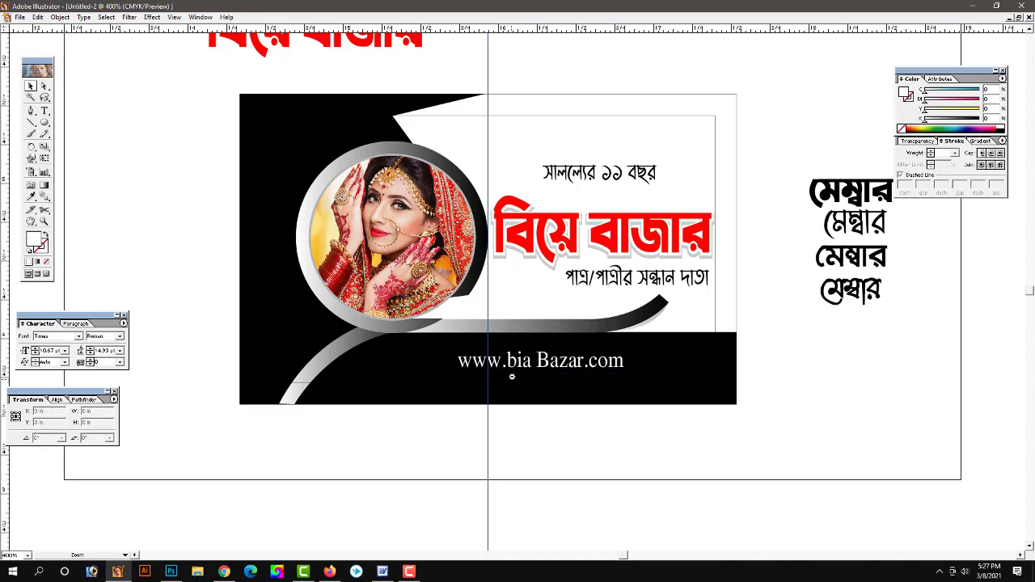
Zoom out to 300% and marquee-select the whole card
{"action": "key", "text": "ctrl+minus"}
{"action": "left_click_drag", "start_coordinate": [534, 395], "coordinate": [539, 377]}
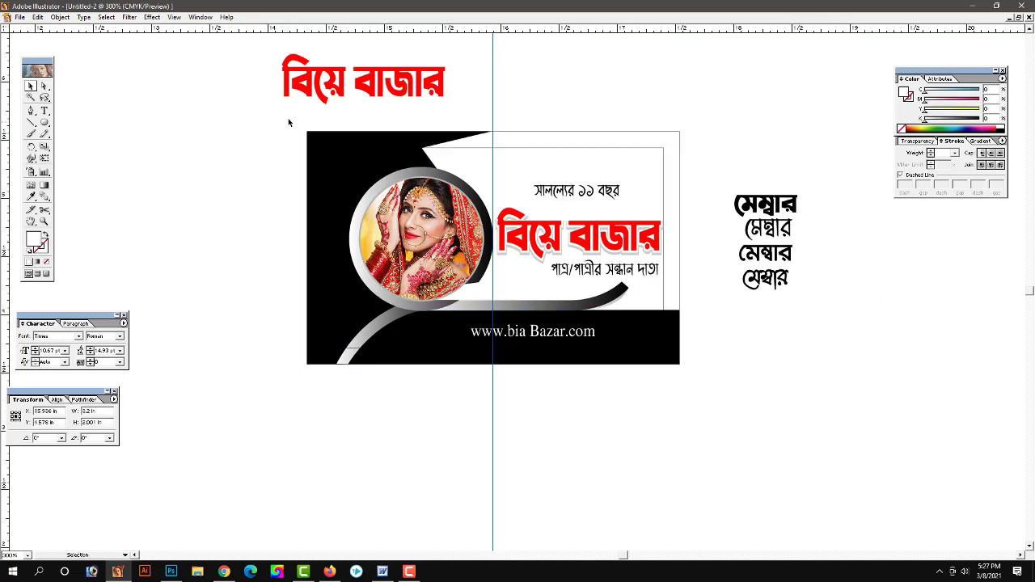
{"action": "left_click_drag", "start_coordinate": [287, 119], "coordinate": [678, 400]}
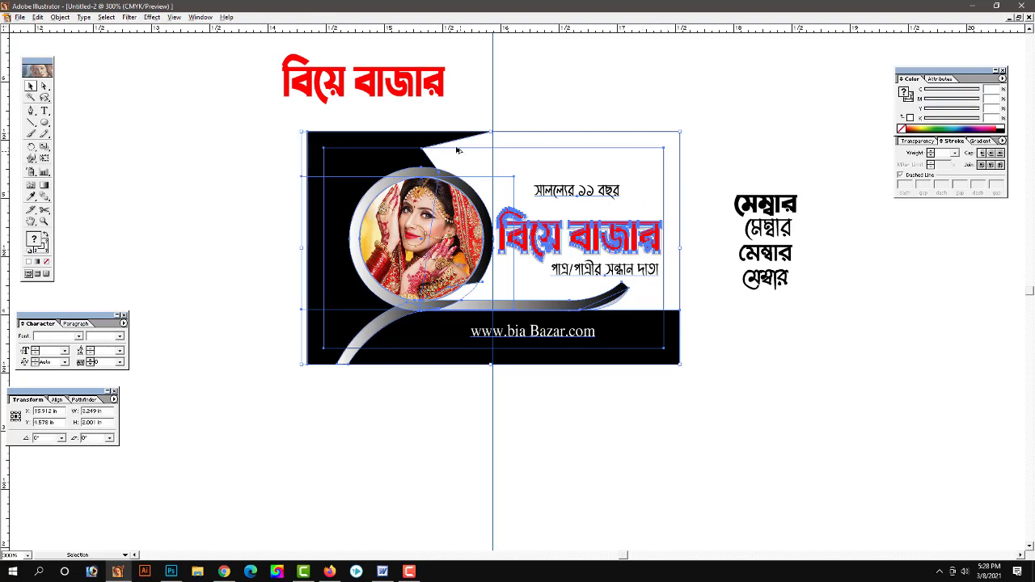
Drag a straight-down copy of the whole card beneath the original, then select its photo
{"action": "mouse_move", "coordinate": [443, 141]}
{"action": "left_mouse_down"}
{"action": "mouse_move", "coordinate": [456, 388]}
{"action": "mouse_move", "coordinate": [524, 395]}
{"action": "left_mouse_up"}
{"action": "scroll", "coordinate": [526, 372], "scroll_direction": "down", "scroll_amount": 3}
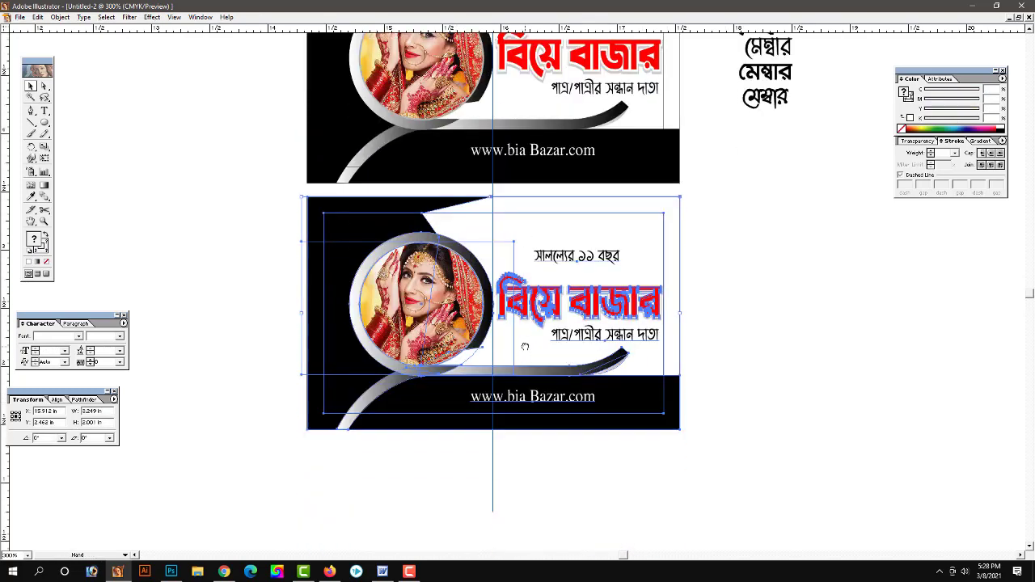
{"action": "scroll", "coordinate": [529, 353], "scroll_direction": "down", "scroll_amount": 2}
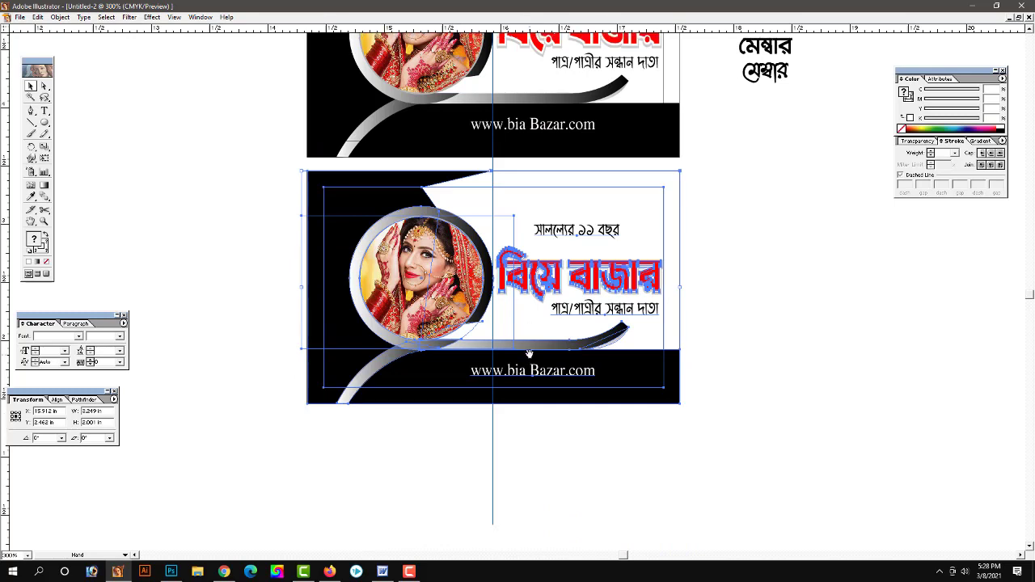
{"action": "left_click", "coordinate": [249, 340]}
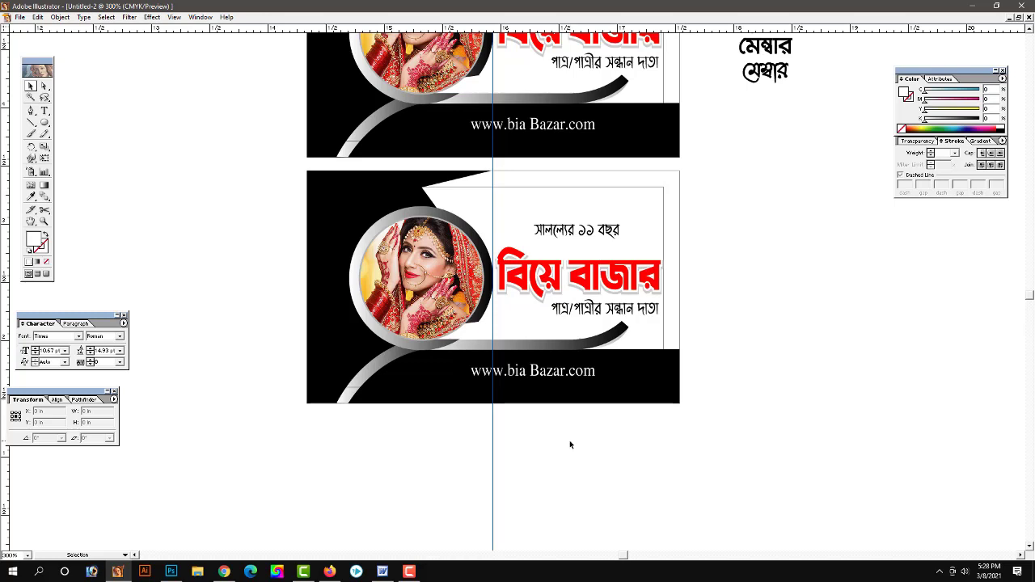
{"action": "scroll", "coordinate": [520, 411], "scroll_direction": "up", "scroll_amount": 1}
{"action": "scroll", "coordinate": [493, 390], "scroll_direction": "down", "scroll_amount": 1}
{"action": "left_click", "coordinate": [432, 300]}
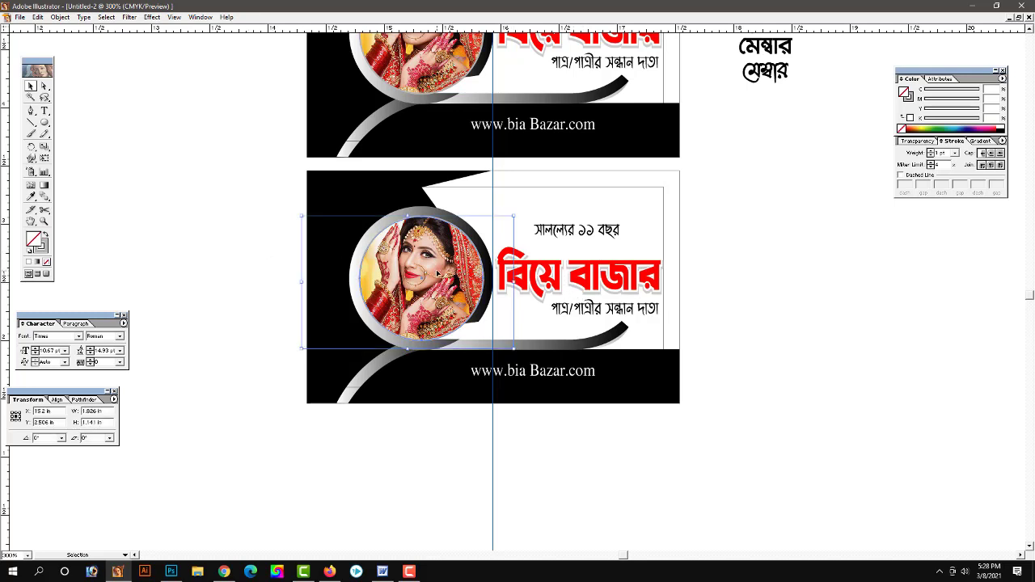
Delete the lower card's photo, red title, subtitle and top Bengali line
{"action": "key", "text": "Delete"}
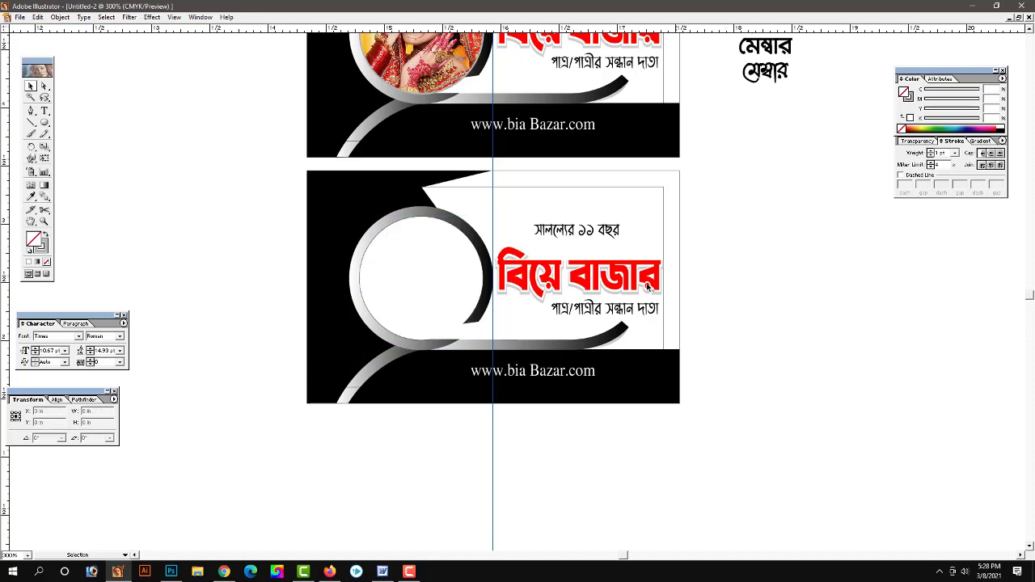
{"action": "left_click", "coordinate": [647, 286]}
{"action": "key", "text": "Delete"}
{"action": "left_click", "coordinate": [639, 309]}
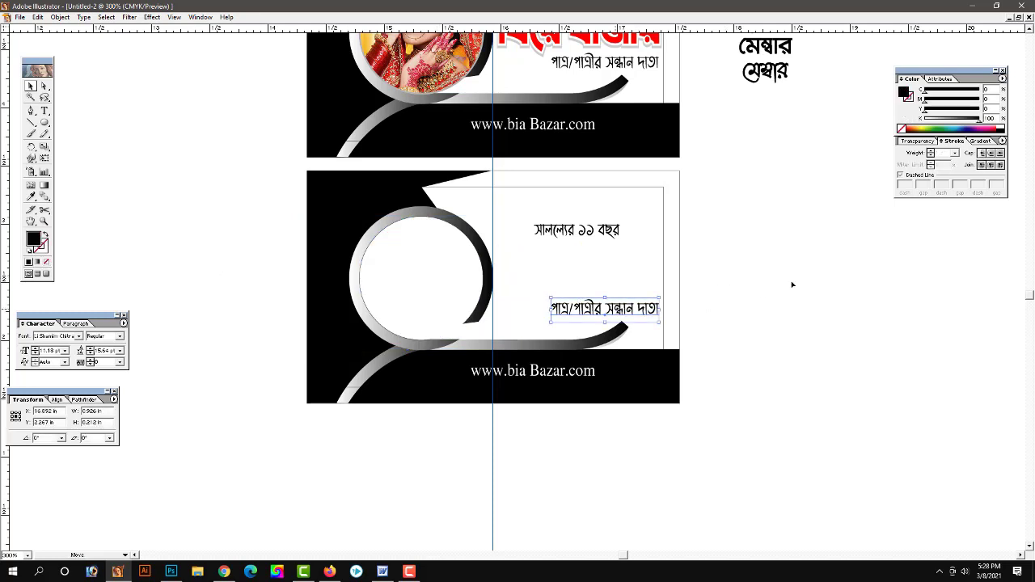
{"action": "key", "text": "Delete"}
{"action": "left_click", "coordinate": [605, 235]}
{"action": "key", "text": "Delete"}
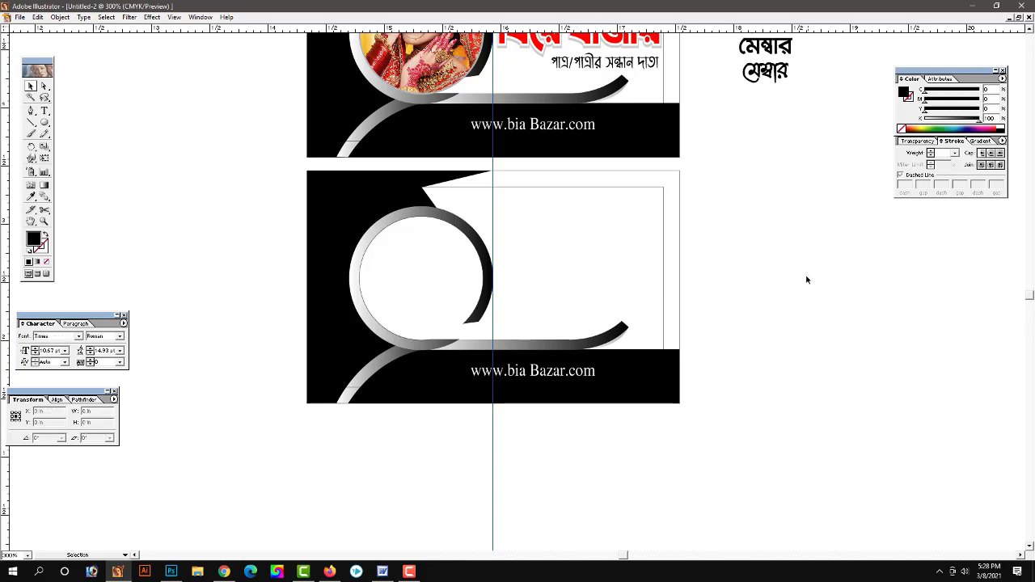
Enlarge the lower card's inner white circle evenly to 1.236 in
{"action": "left_click", "coordinate": [378, 195]}
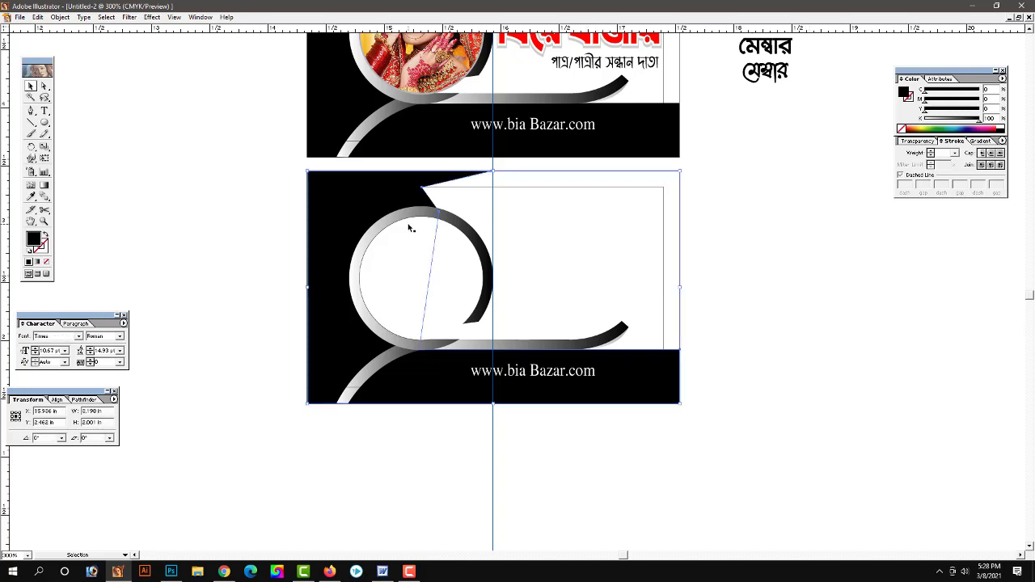
{"action": "right_click", "coordinate": [374, 205]}
{"action": "mouse_move", "coordinate": [416, 304]}
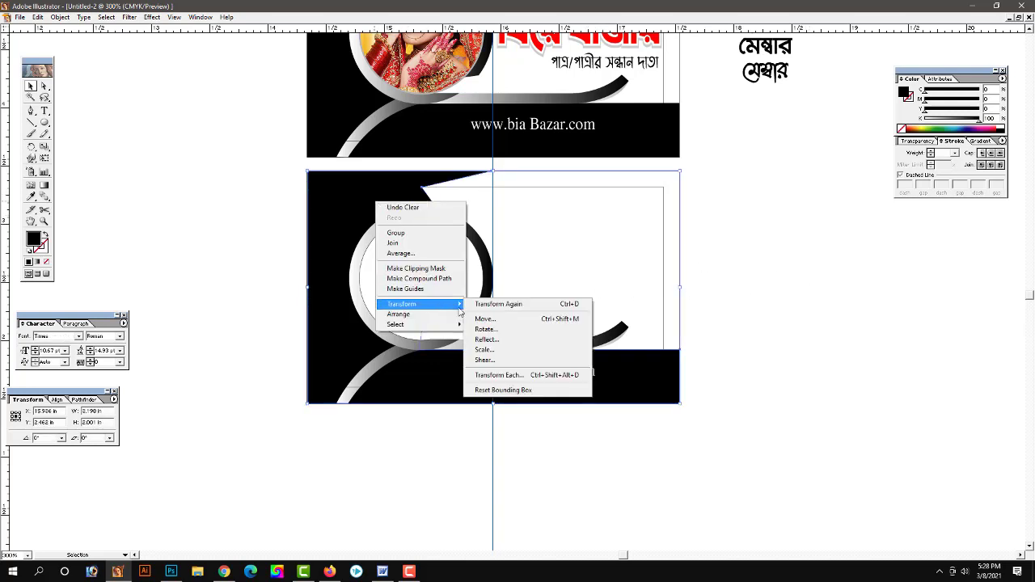
{"action": "left_click", "coordinate": [236, 237]}
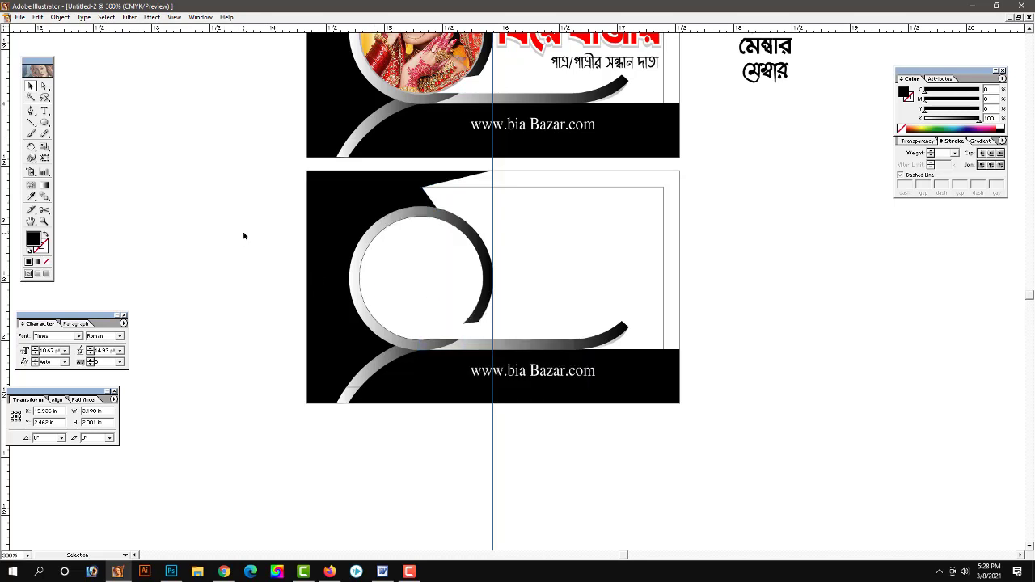
{"action": "left_click_drag", "start_coordinate": [715, 230], "coordinate": [582, 225]}
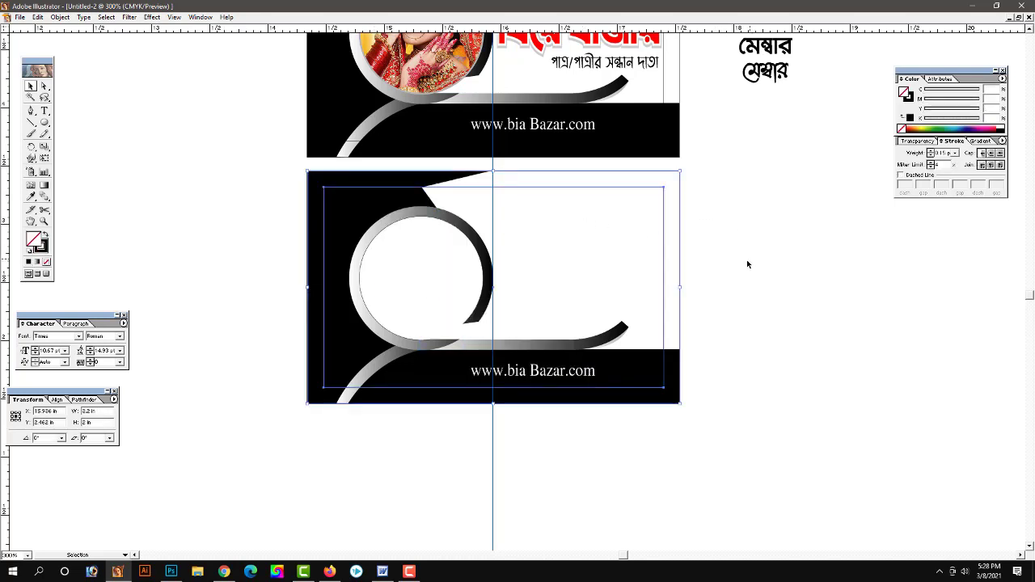
{"action": "left_click", "coordinate": [342, 272]}
{"action": "left_click", "coordinate": [429, 255]}
{"action": "right_click", "coordinate": [465, 249]}
{"action": "mouse_move", "coordinate": [457, 355]}
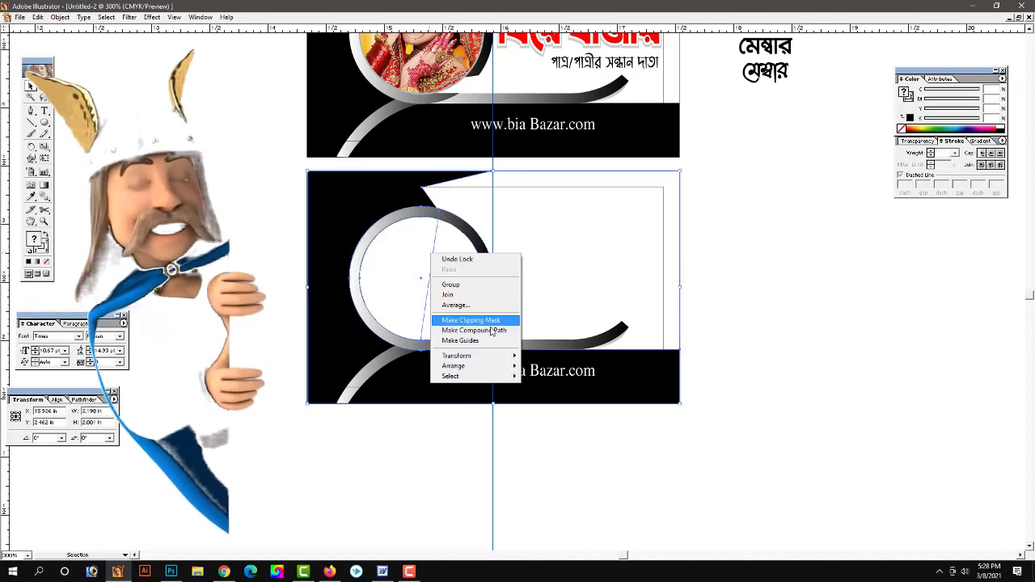
{"action": "left_click", "coordinate": [435, 334]}
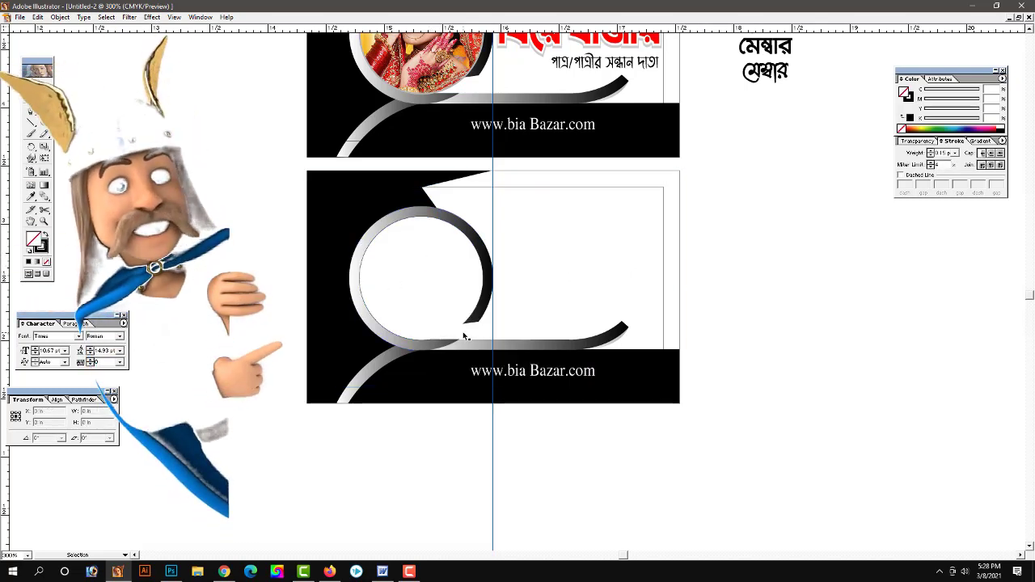
{"action": "left_click", "coordinate": [431, 331]}
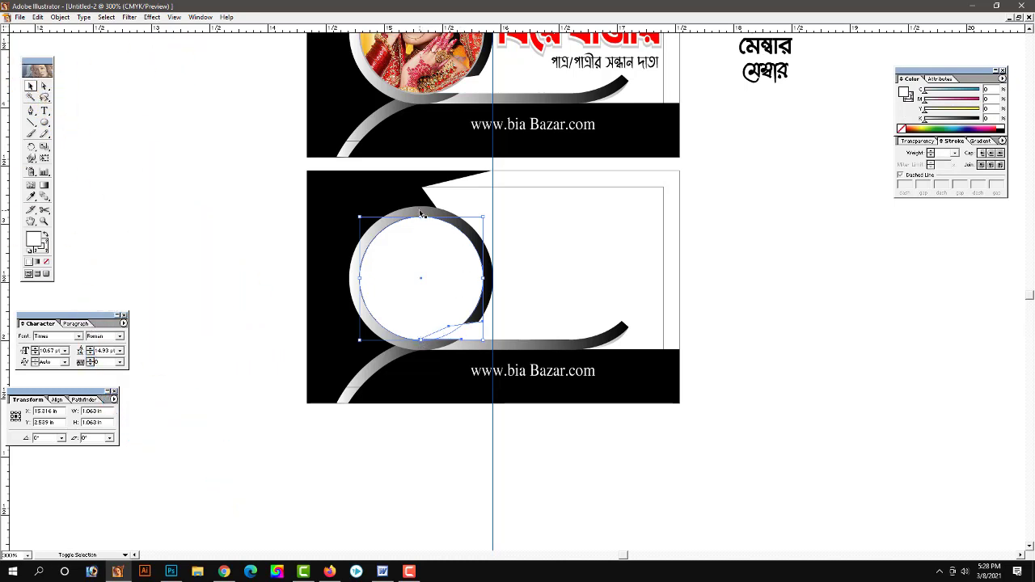
{"action": "left_click_drag", "start_coordinate": [421, 216], "coordinate": [418, 208]}
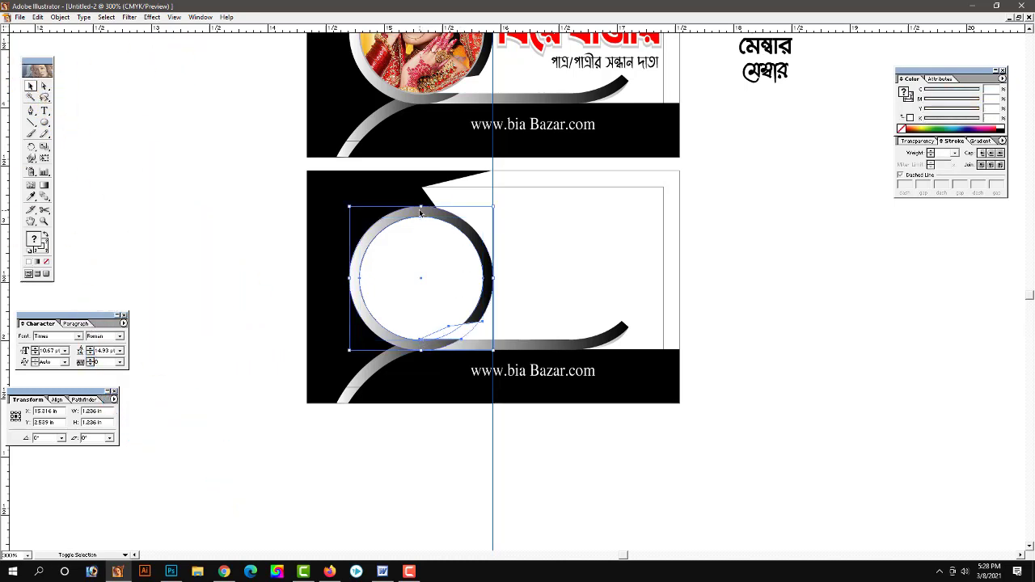
{"action": "left_click", "coordinate": [337, 234], "text": "shift"}
Reflect the whole back card, then undo the mirror
{"action": "right_click", "coordinate": [336, 232]}
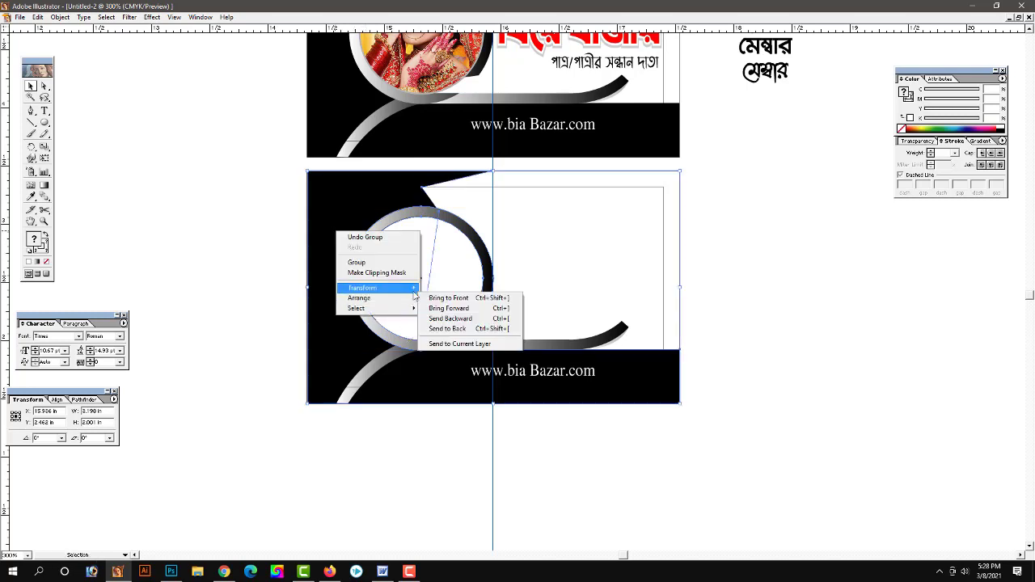
{"action": "left_click", "coordinate": [453, 327]}
{"action": "key", "text": "Return"}
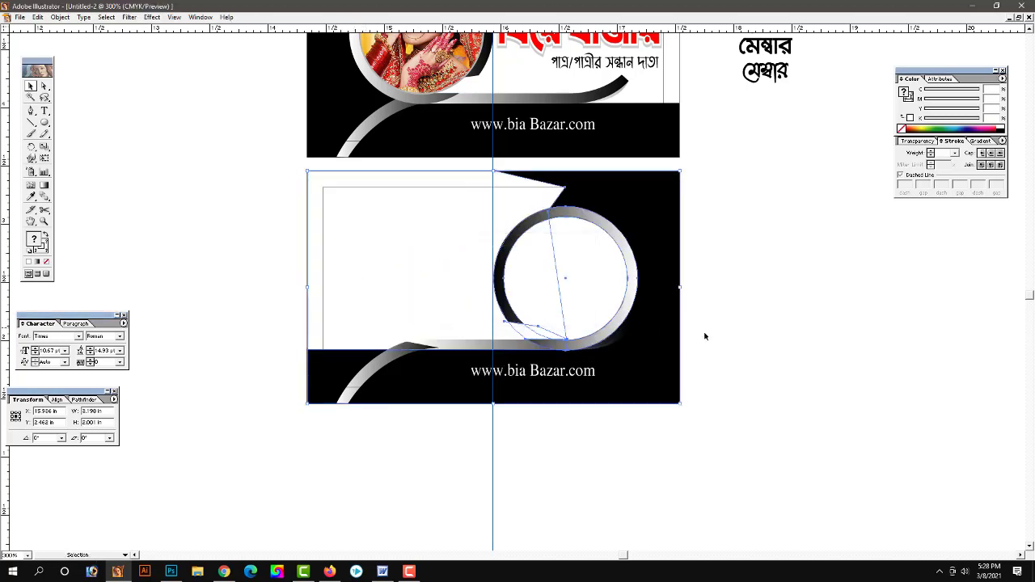
{"action": "left_click", "coordinate": [768, 337]}
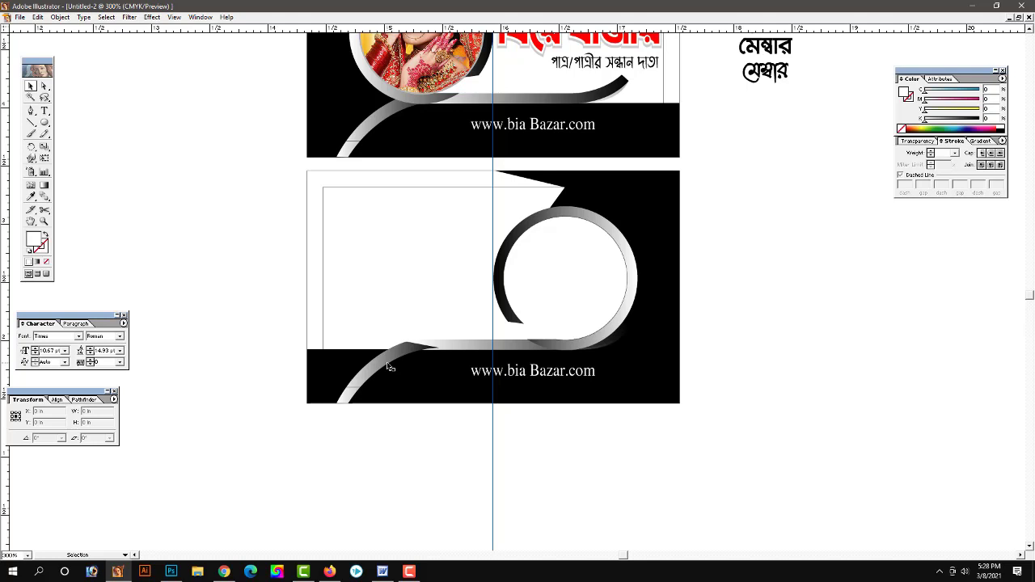
{"action": "key", "text": "ctrl+z"}
{"action": "key", "text": "ctrl+z"}
{"action": "left_click", "coordinate": [255, 319]}
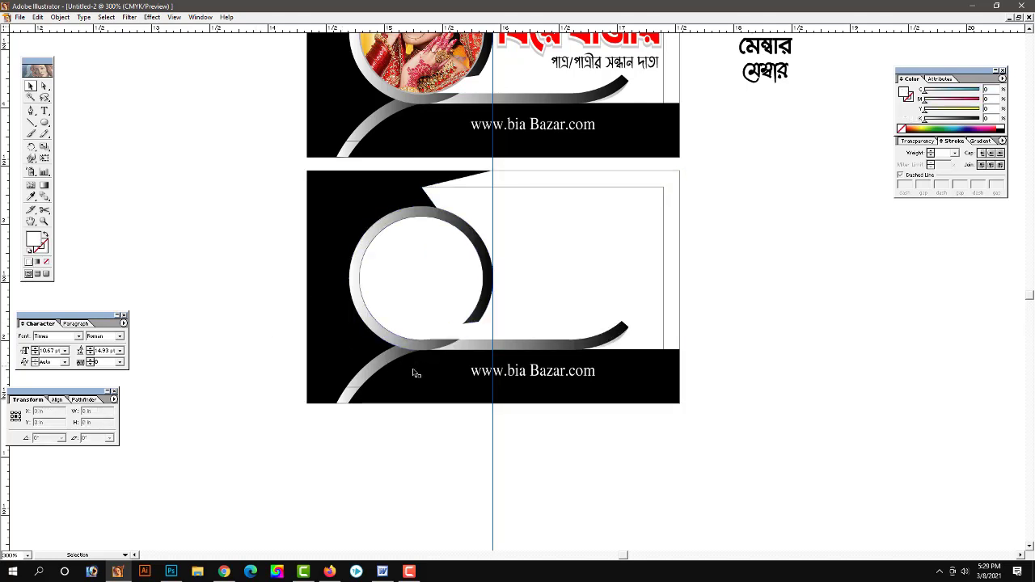
Select the back card's swoosh, ring and black background together
{"action": "left_click", "coordinate": [386, 366]}
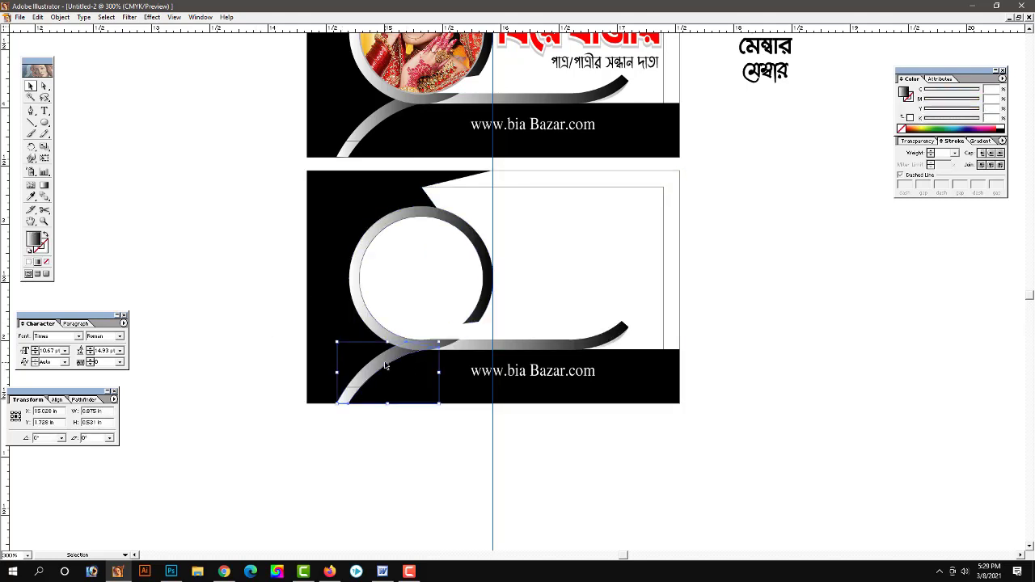
{"action": "left_click", "coordinate": [458, 388], "text": "shift"}
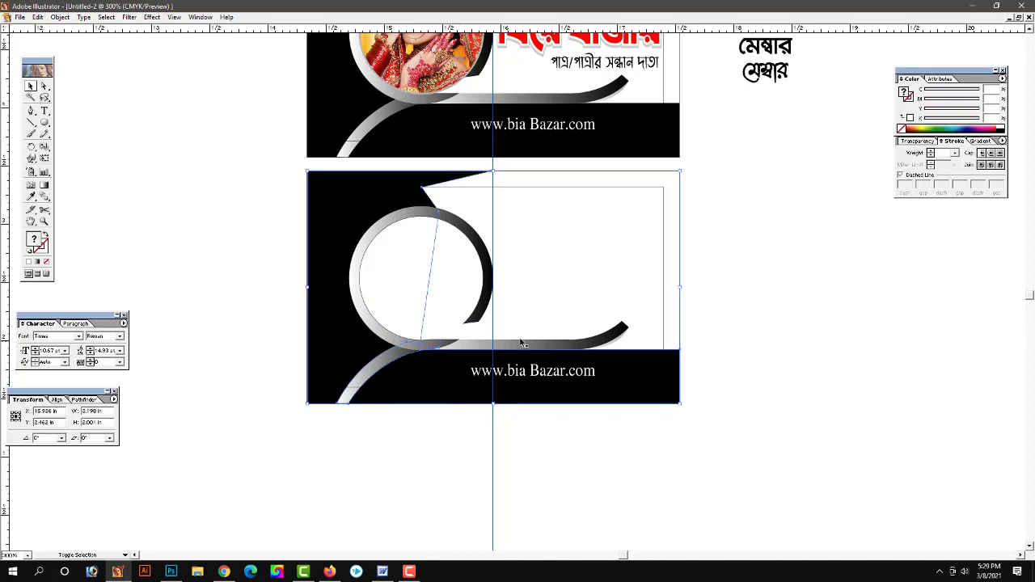
{"action": "left_click", "coordinate": [637, 313]}
{"action": "left_click", "coordinate": [637, 315]}
{"action": "left_click_drag", "start_coordinate": [610, 338], "coordinate": [607, 341]}
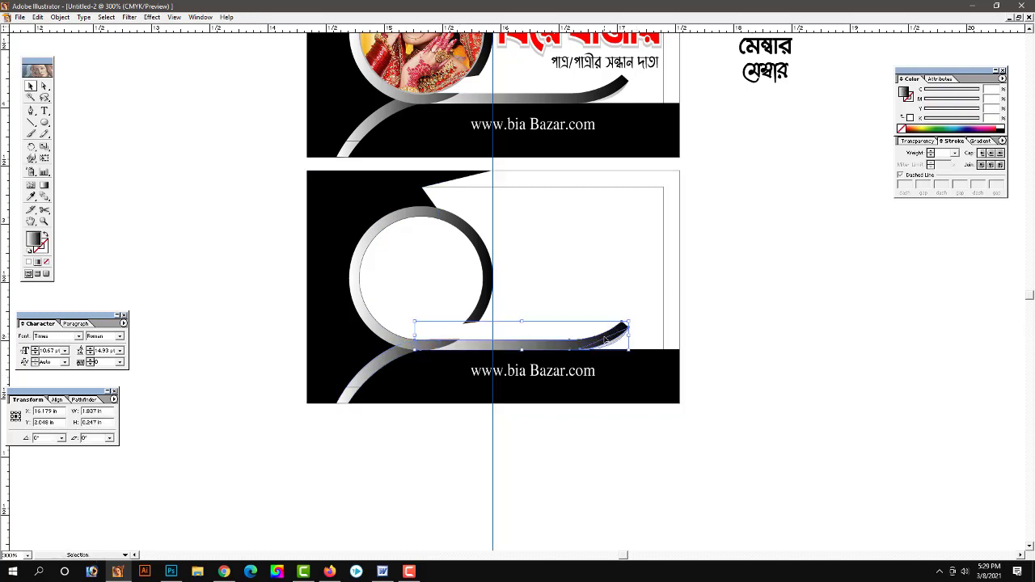
{"action": "left_click", "coordinate": [424, 212], "text": "shift"}
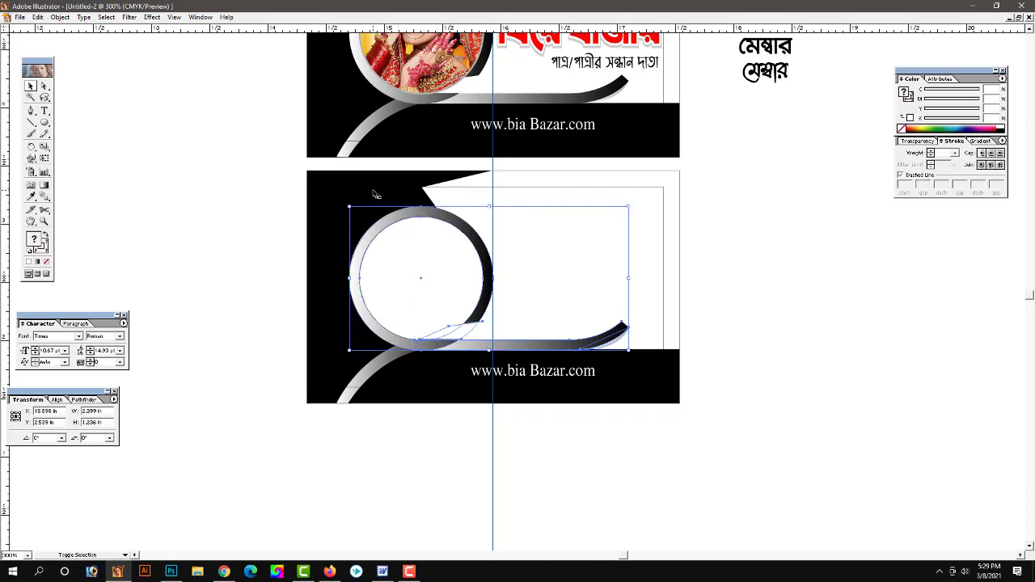
{"action": "left_click", "coordinate": [417, 395], "text": "shift"}
{"action": "left_click", "coordinate": [375, 378], "text": "shift"}
{"action": "left_click", "coordinate": [378, 381], "text": "shift"}
Reflect the selected artwork across the vertical axis
{"action": "right_click", "coordinate": [397, 282]}
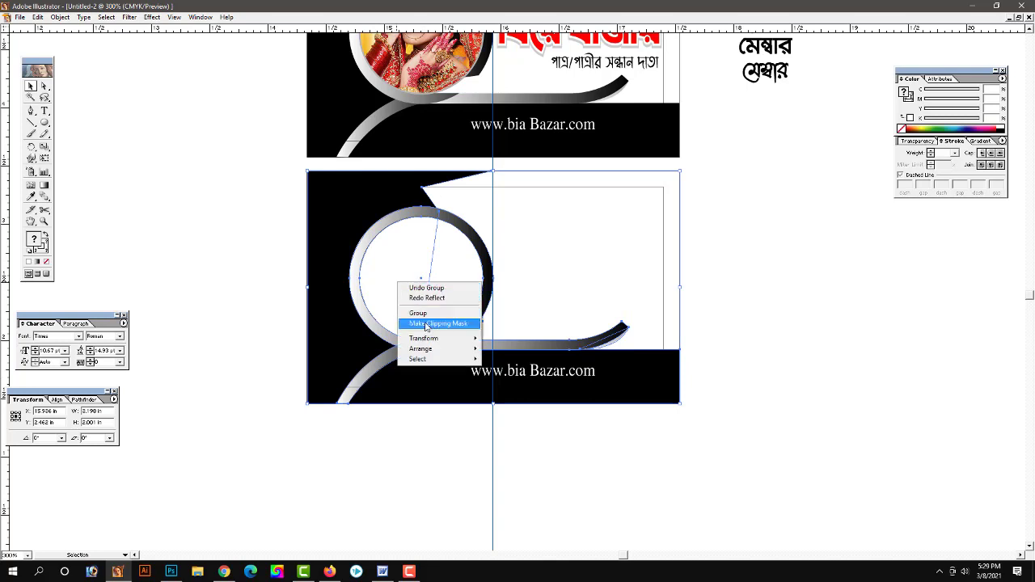
{"action": "mouse_move", "coordinate": [424, 338]}
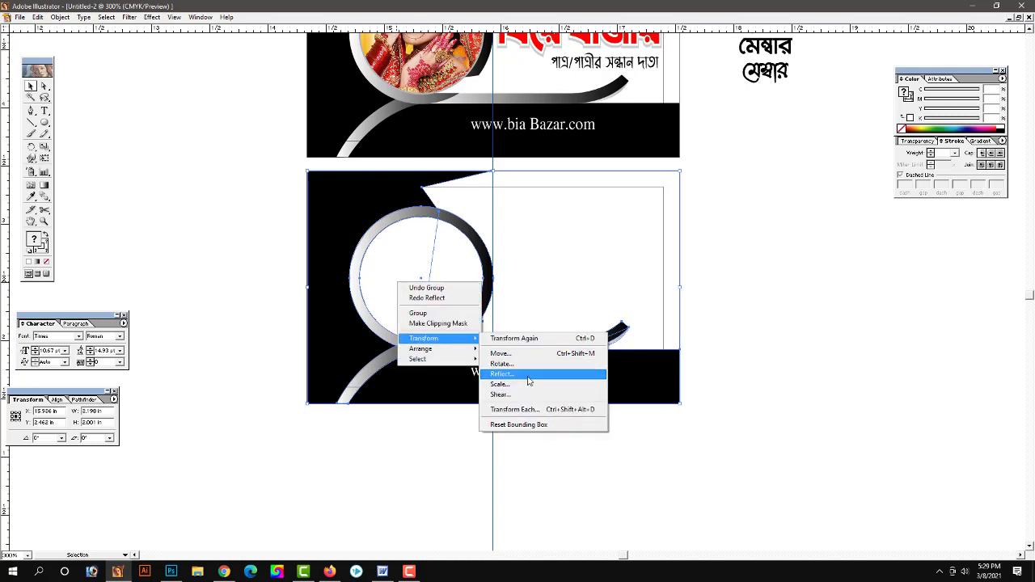
{"action": "left_click", "coordinate": [529, 375]}
{"action": "key", "text": "Return"}
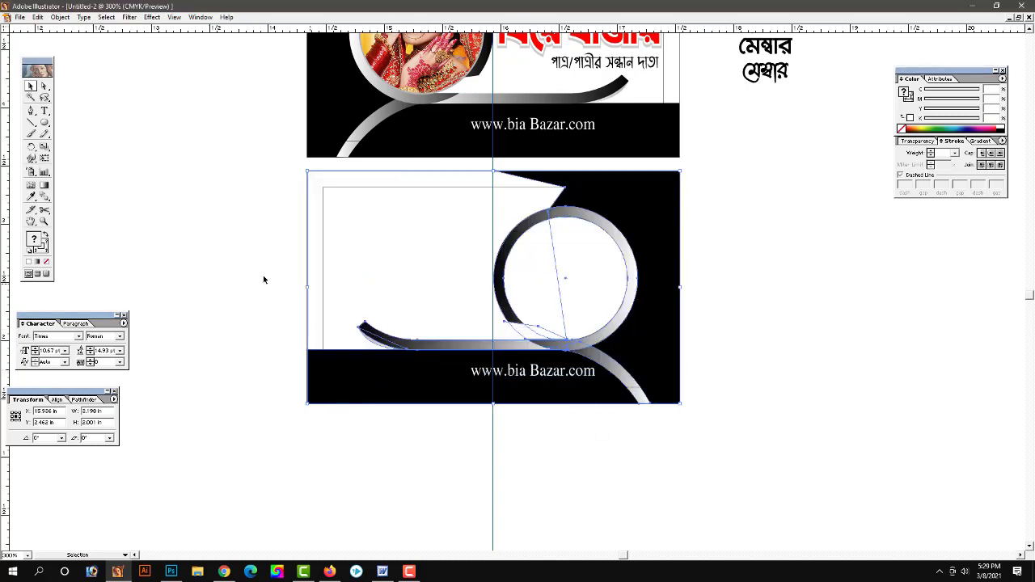
{"action": "left_click", "coordinate": [225, 263]}
Zoom in on the back card and move its web address text left in the band
{"action": "key", "text": "ctrl+minus"}
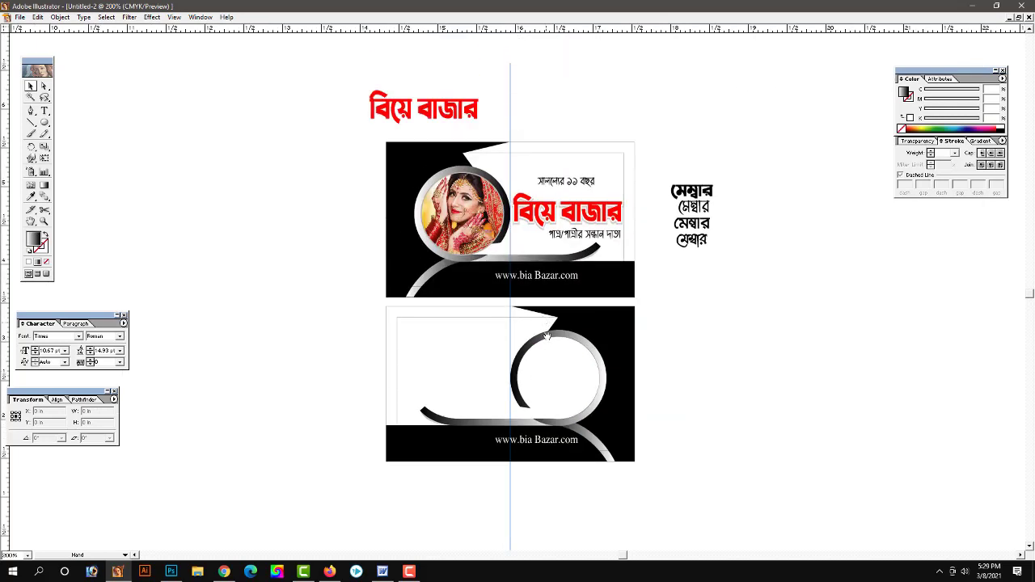
{"action": "scroll", "coordinate": [584, 374], "scroll_direction": "down", "scroll_amount": 1}
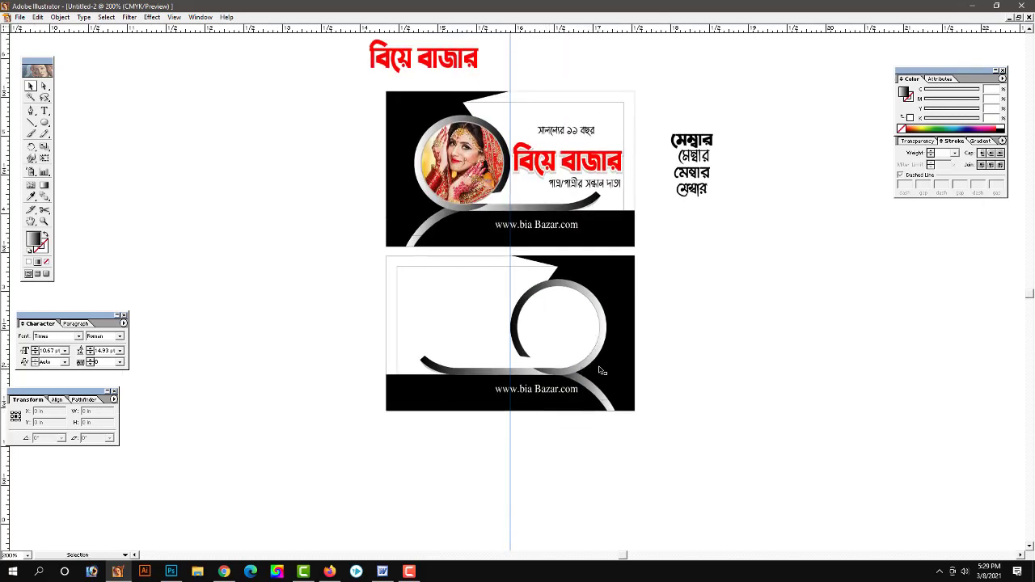
{"action": "left_click", "coordinate": [518, 325]}
{"action": "left_click", "coordinate": [547, 396]}
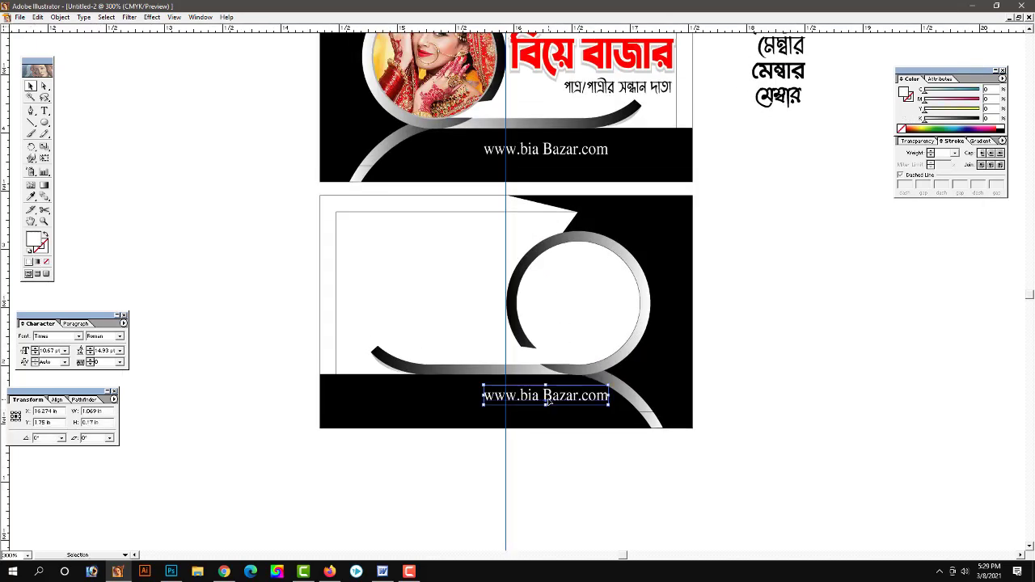
{"action": "left_click_drag", "start_coordinate": [569, 400], "coordinate": [492, 401]}
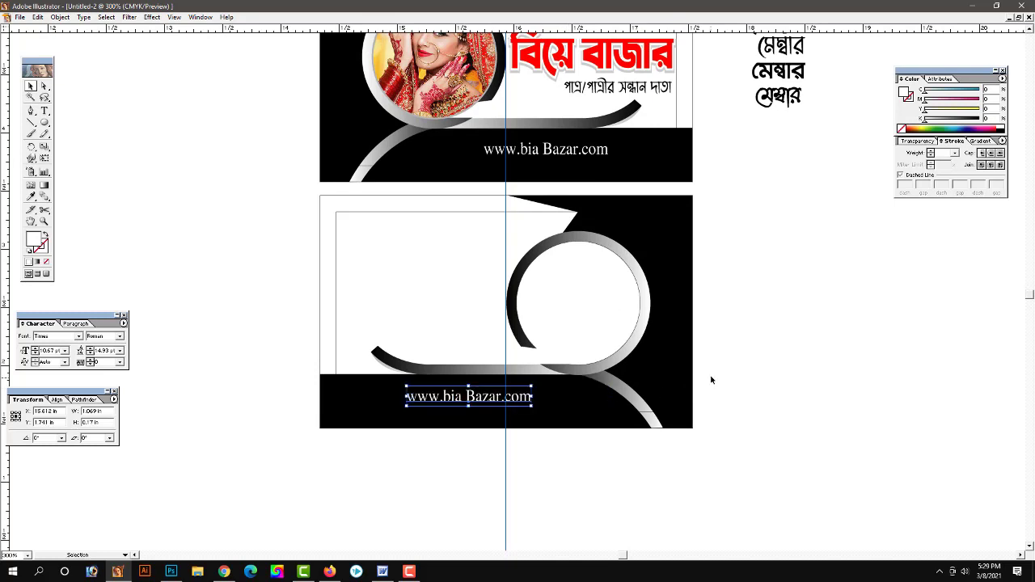
{"action": "left_click", "coordinate": [832, 382]}
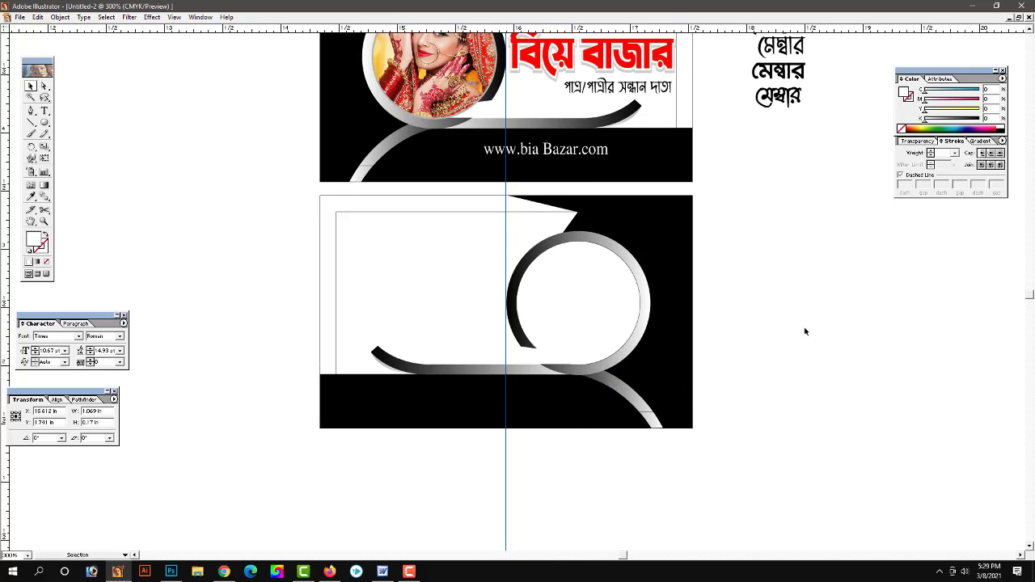
Reframe the view on the bottom band and nudge the e-mail line into position
{"action": "left_click_drag", "start_coordinate": [780, 290], "coordinate": [986, 412]}
{"action": "left_click_drag", "start_coordinate": [819, 241], "coordinate": [1024, 459]}
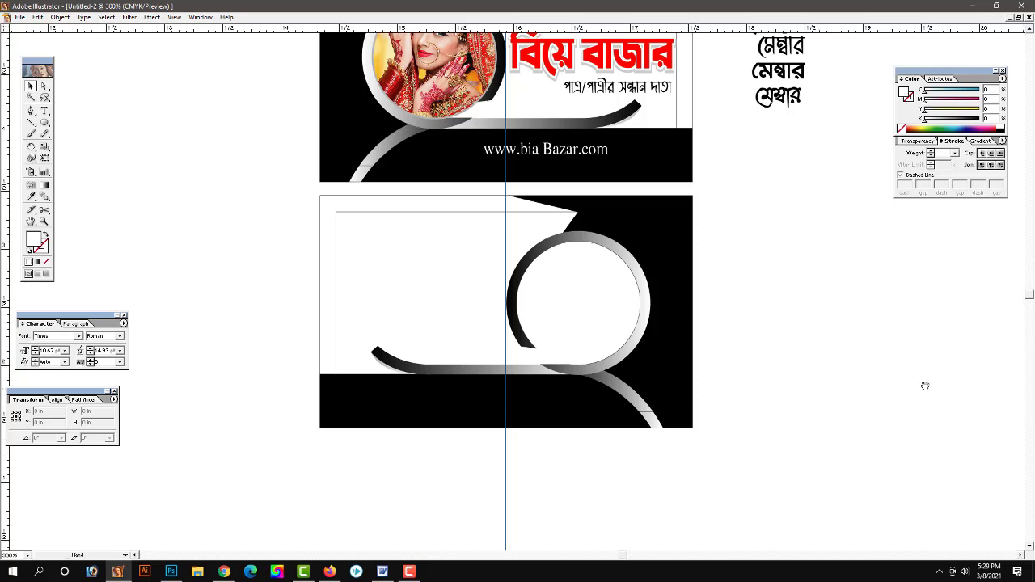
{"action": "left_click_drag", "start_coordinate": [672, 248], "coordinate": [1002, 449]}
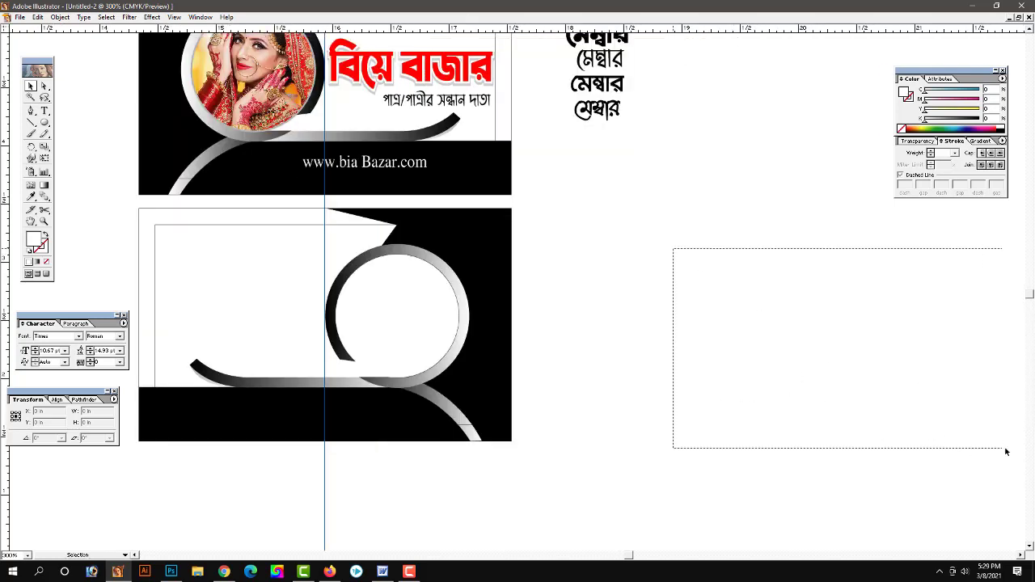
{"action": "left_click", "coordinate": [743, 365], "text": "alt"}
{"action": "mouse_move", "coordinate": [849, 195]}
{"action": "left_mouse_down"}
{"action": "mouse_move", "coordinate": [513, 434]}
{"action": "mouse_move", "coordinate": [439, 466]}
{"action": "left_mouse_up"}
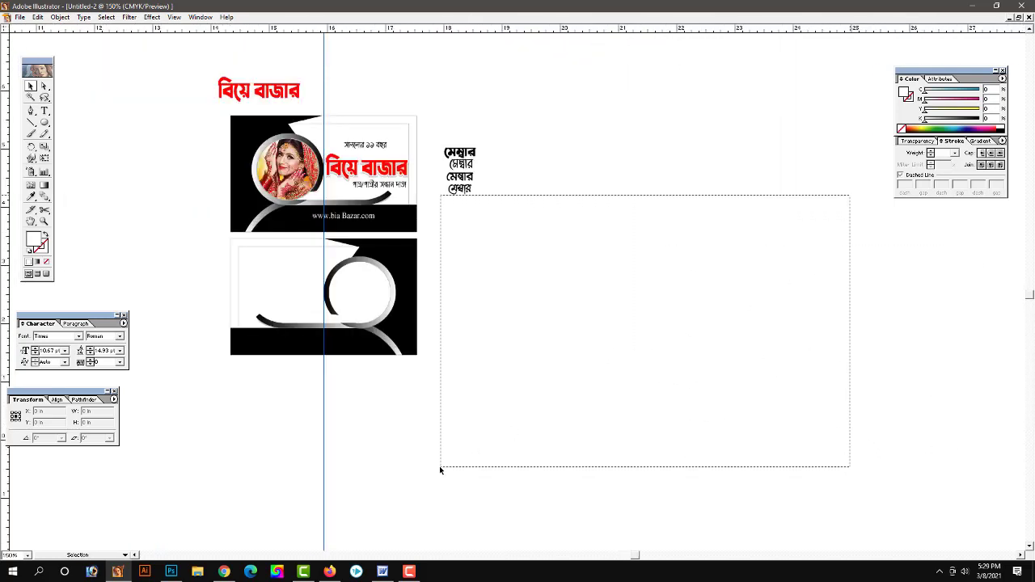
{"action": "mouse_move", "coordinate": [606, 369]}
{"action": "left_mouse_down"}
{"action": "mouse_move", "coordinate": [442, 218]}
{"action": "mouse_move", "coordinate": [323, 346]}
{"action": "left_mouse_up"}
{"action": "left_click", "coordinate": [312, 355]}
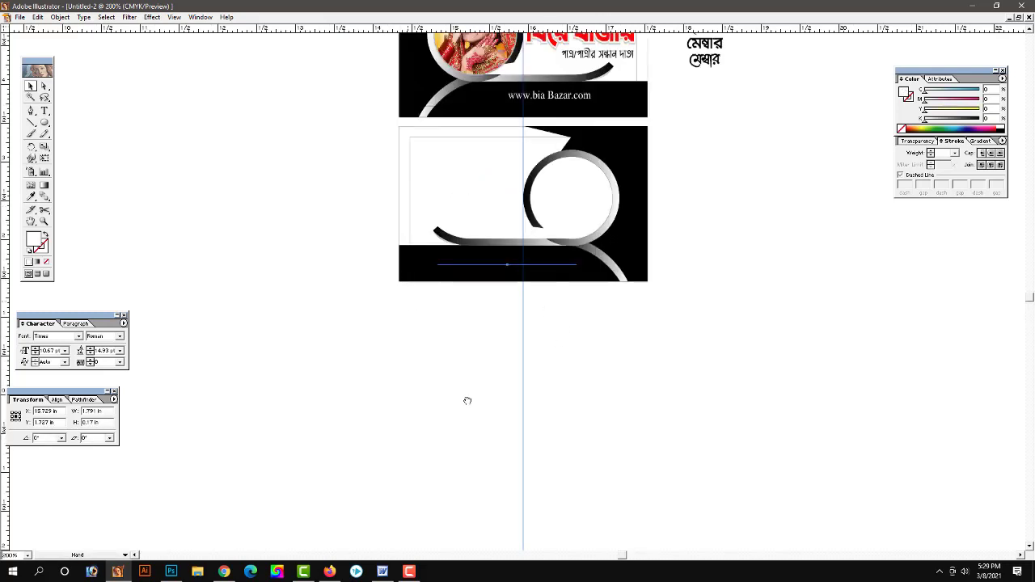
{"action": "scroll", "coordinate": [467, 400], "scroll_direction": "up", "scroll_amount": 3}
{"action": "left_click", "coordinate": [613, 379]}
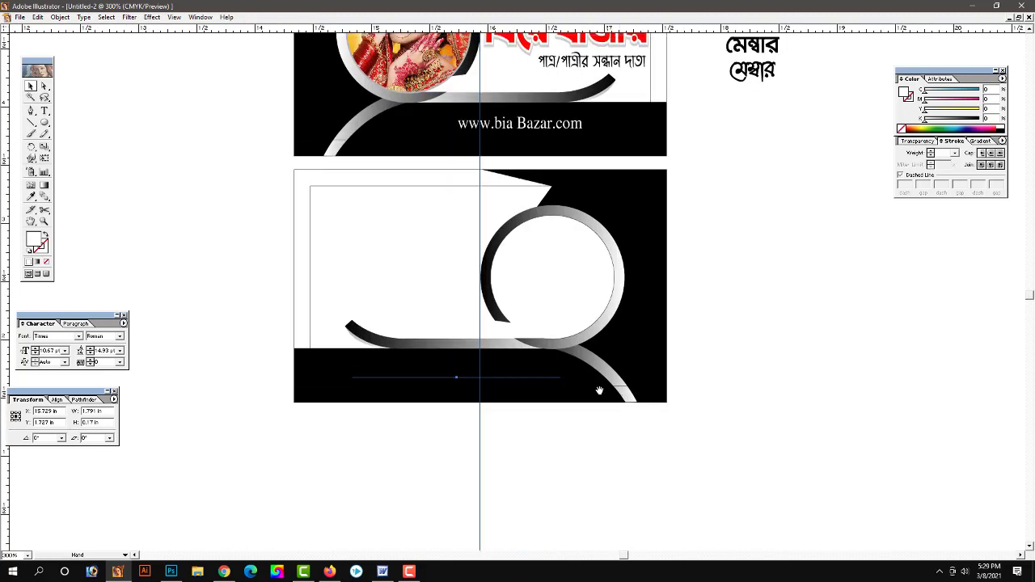
{"action": "left_click", "coordinate": [631, 488]}
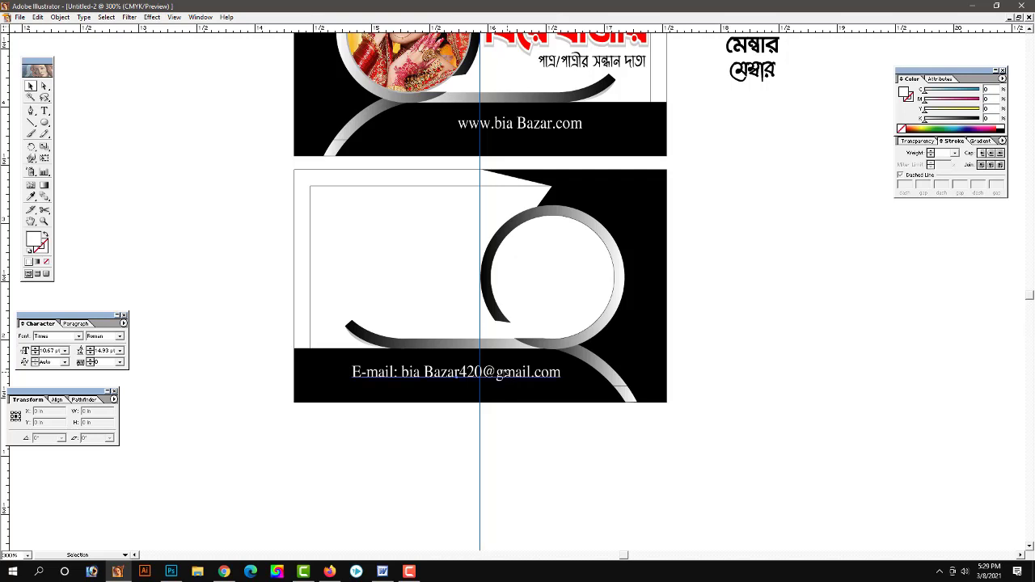
{"action": "left_click_drag", "start_coordinate": [509, 374], "coordinate": [506, 371]}
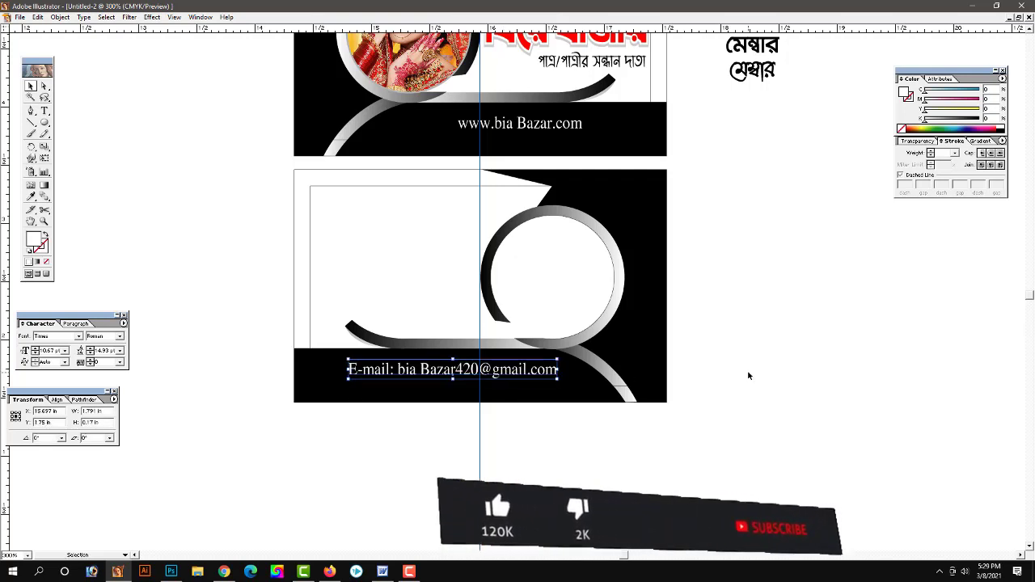
{"action": "key", "text": "Down"}
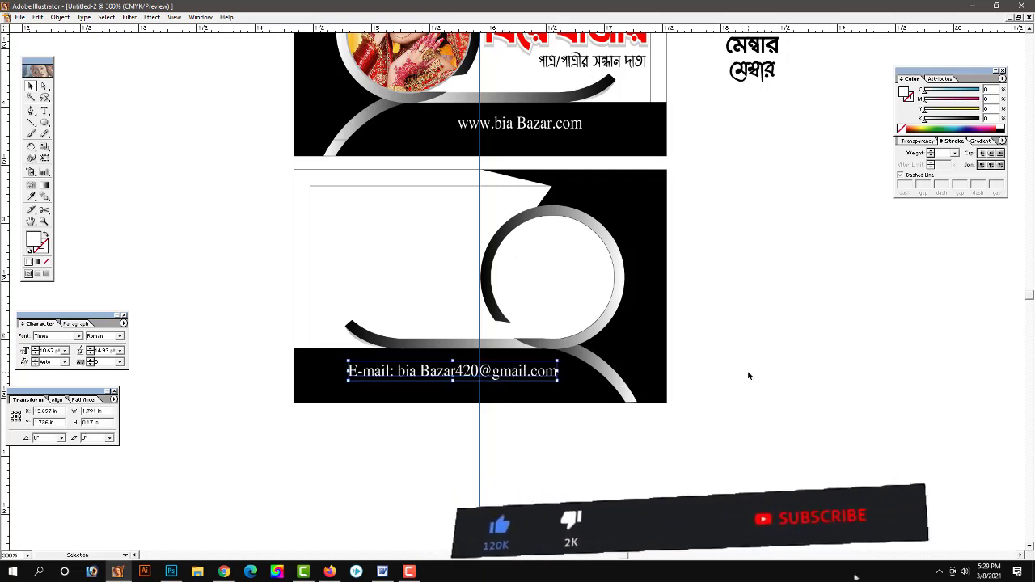
{"action": "left_click", "coordinate": [748, 375]}
Pan and zoom to review both cards
{"action": "left_click_drag", "start_coordinate": [530, 289], "coordinate": [569, 369]}
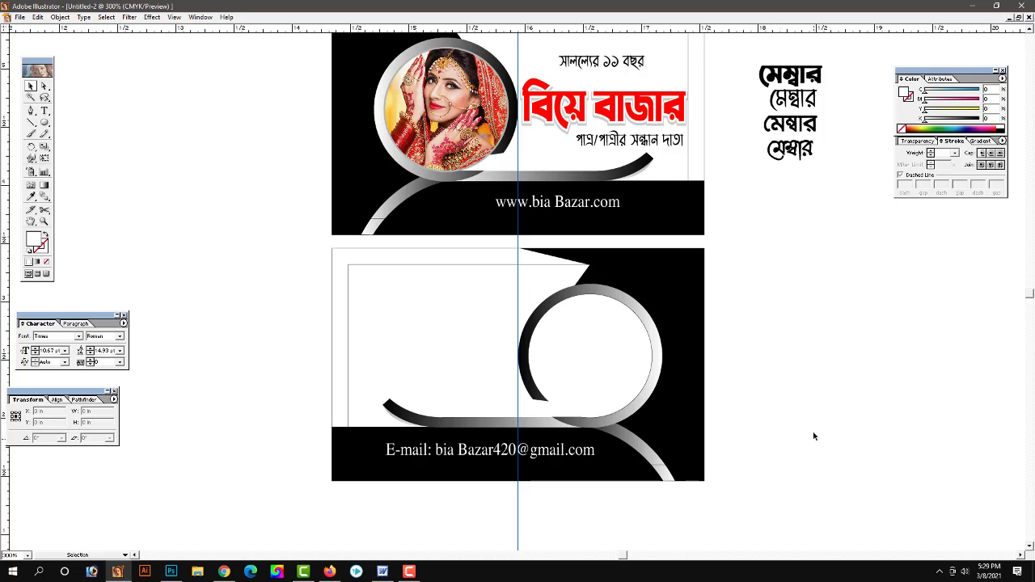
{"action": "left_click_drag", "start_coordinate": [587, 356], "coordinate": [612, 380]}
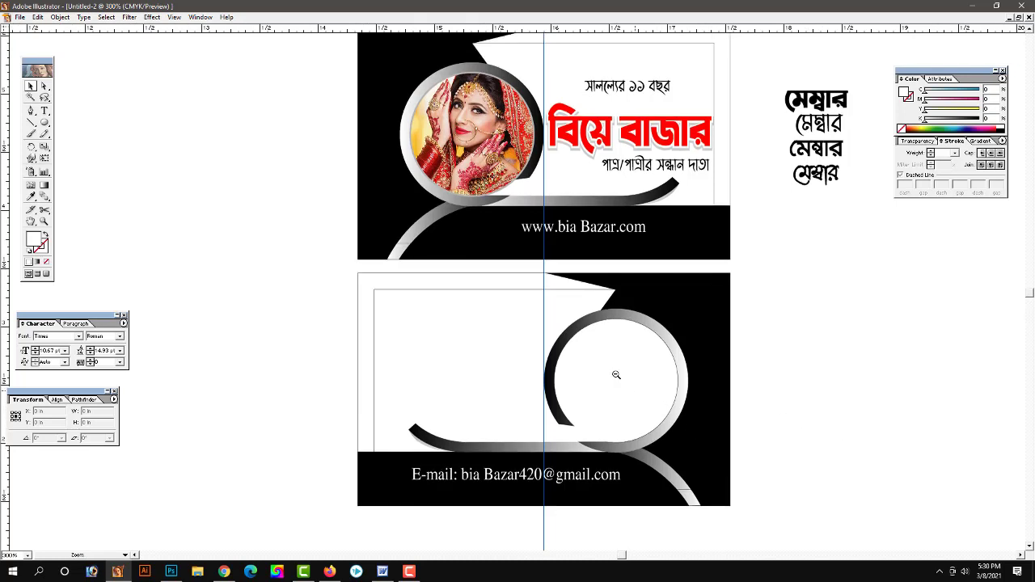
{"action": "left_click", "coordinate": [606, 391], "text": "ctrl+alt"}
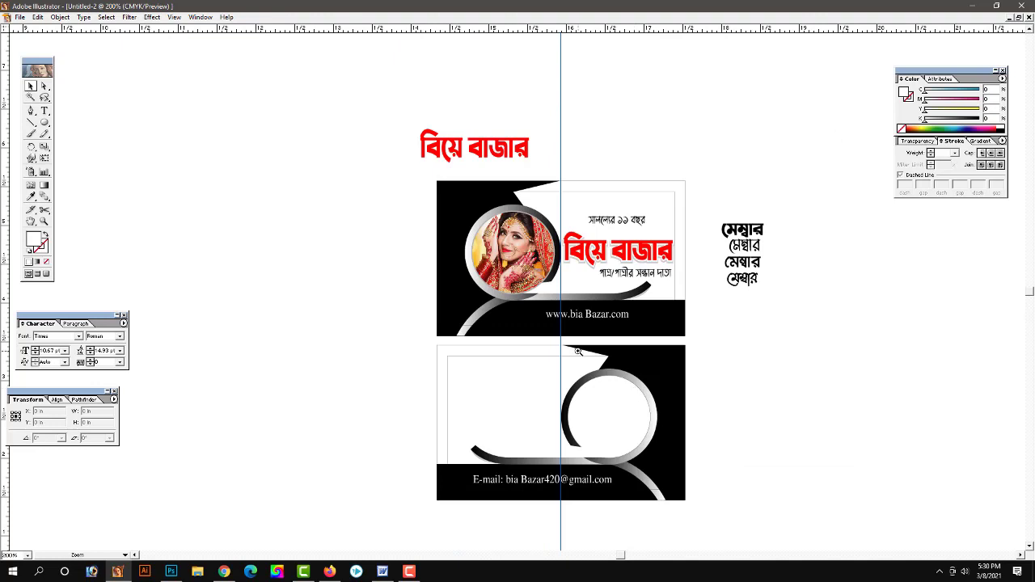
{"action": "left_click", "coordinate": [586, 381], "text": "ctrl"}
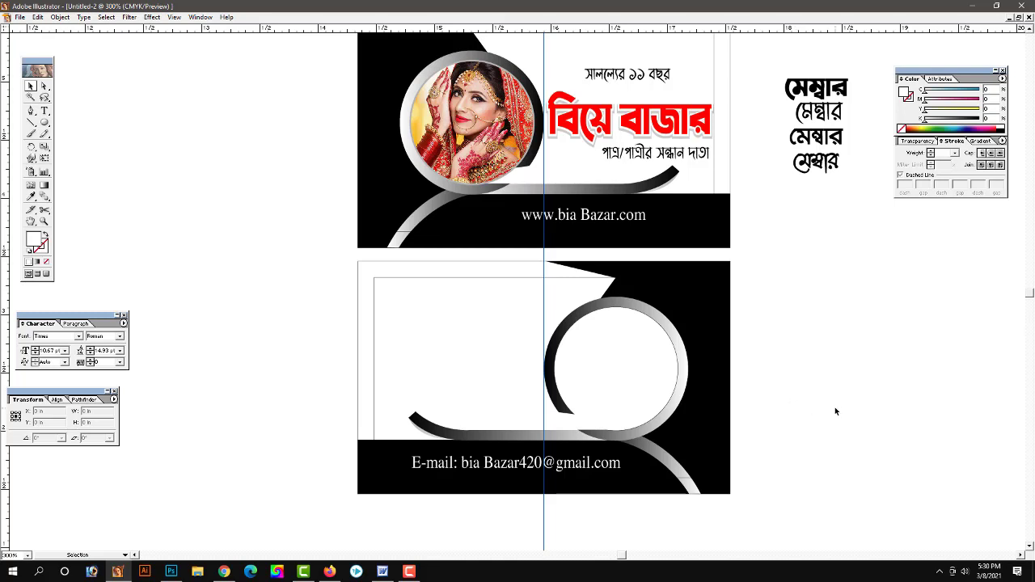
Select the body paragraph's first sentence in the Word document, then return to Illustrator
{"action": "left_click", "coordinate": [383, 572]}
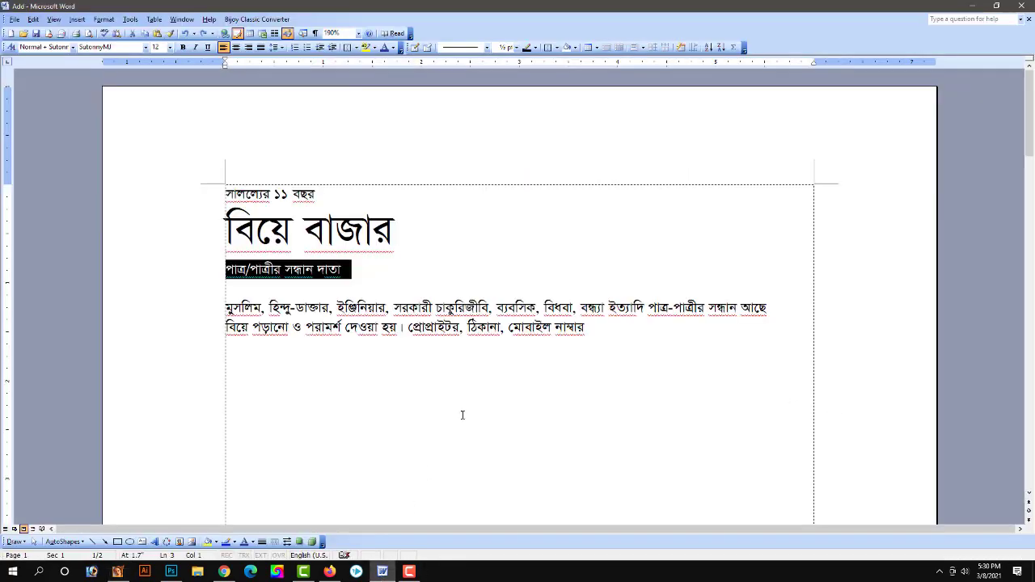
{"action": "mouse_move", "coordinate": [226, 308]}
{"action": "left_mouse_down"}
{"action": "mouse_move", "coordinate": [776, 308]}
{"action": "mouse_move", "coordinate": [402, 327]}
{"action": "left_mouse_up"}
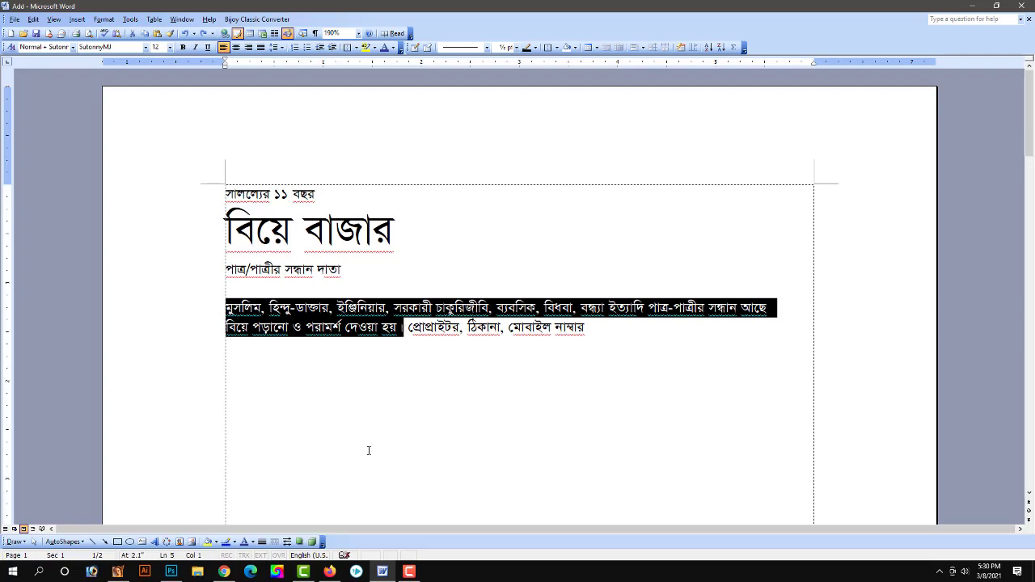
{"action": "left_click", "coordinate": [117, 572]}
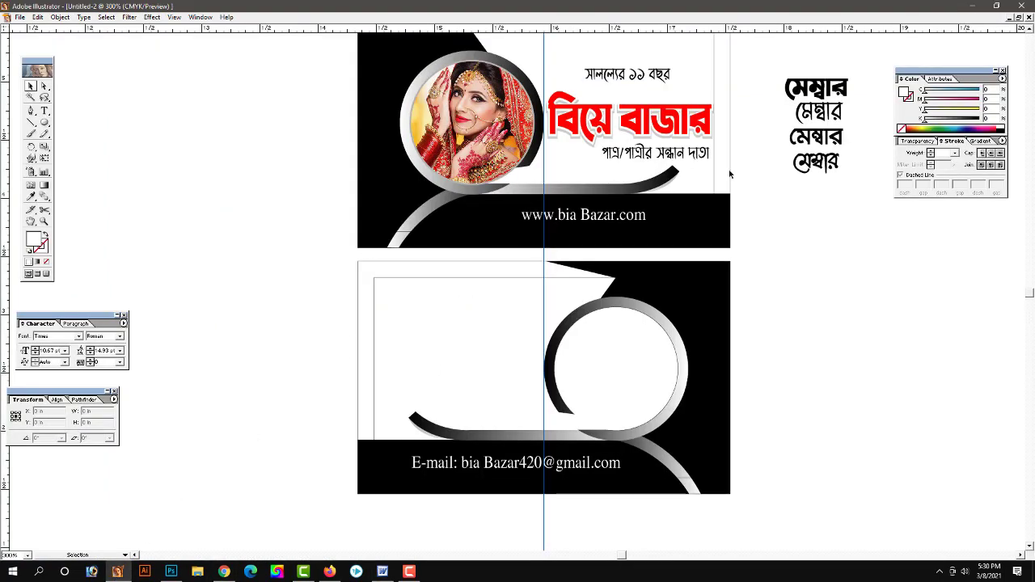
Duplicate the tagline text and replace its content with the Bengali sentence copied from Word
{"action": "left_click_drag", "start_coordinate": [677, 161], "coordinate": [238, 304]}
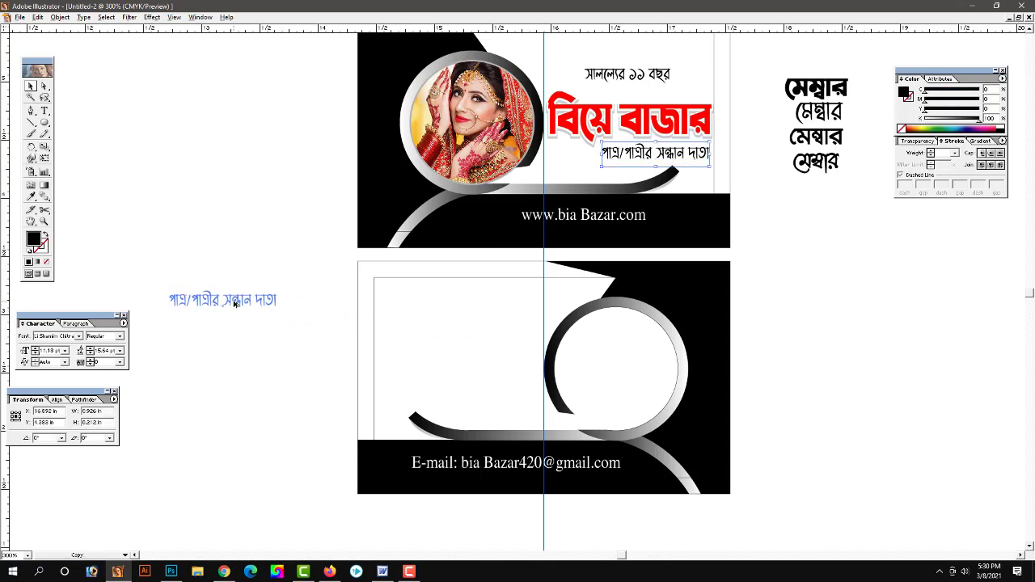
{"action": "key", "text": "t"}
{"action": "left_click_drag", "start_coordinate": [169, 300], "coordinate": [278, 310]}
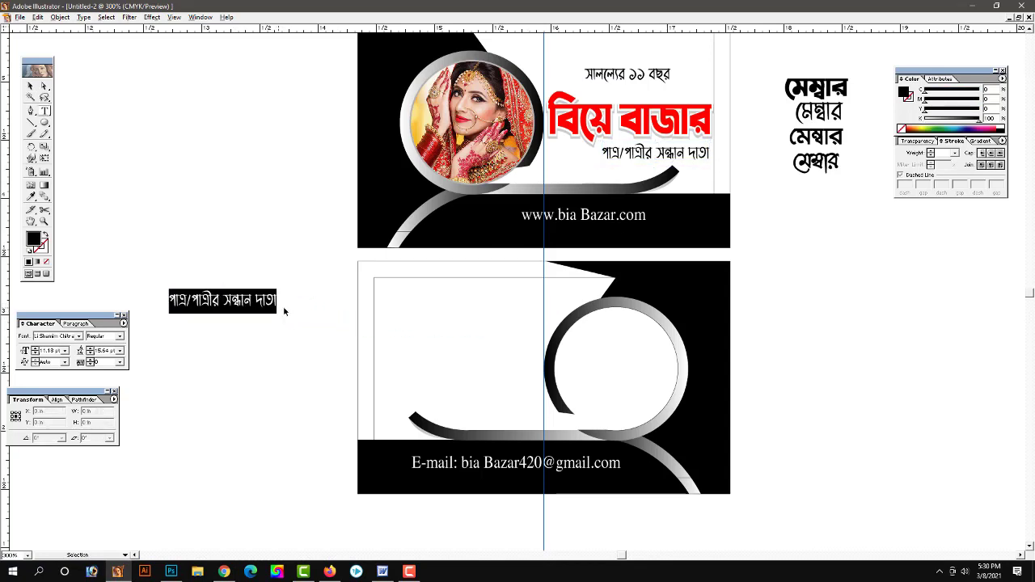
{"action": "key", "text": "ctrl+v"}
{"action": "key", "text": "Escape"}
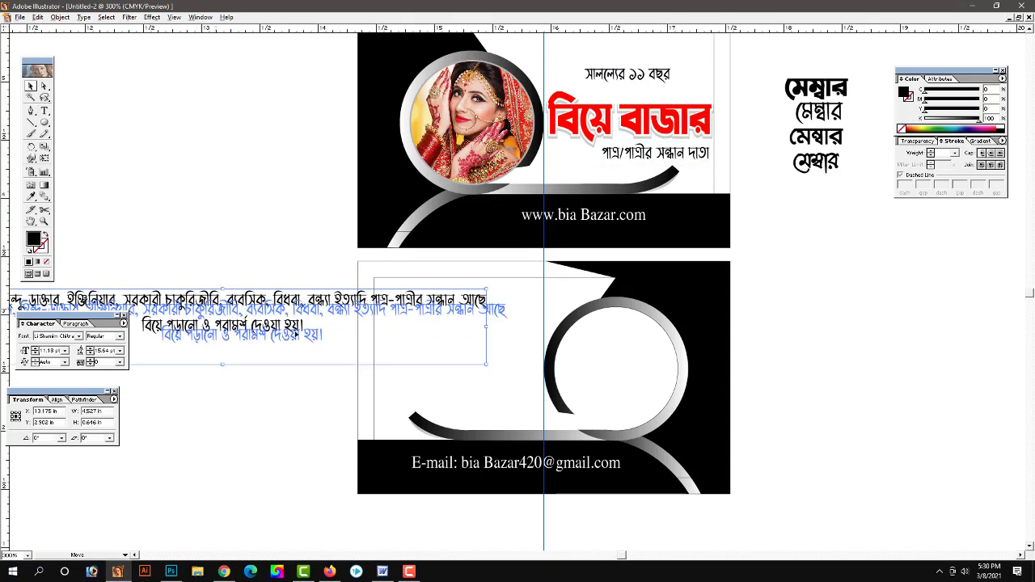
Move the pasted paragraph above the back card and break lines after ইঞ্জিনিয়ার, ব্যবসিক and ইত্যাদি
{"action": "left_click_drag", "start_coordinate": [241, 313], "coordinate": [387, 335]}
{"action": "left_click_drag", "start_coordinate": [197, 334], "coordinate": [223, 261]}
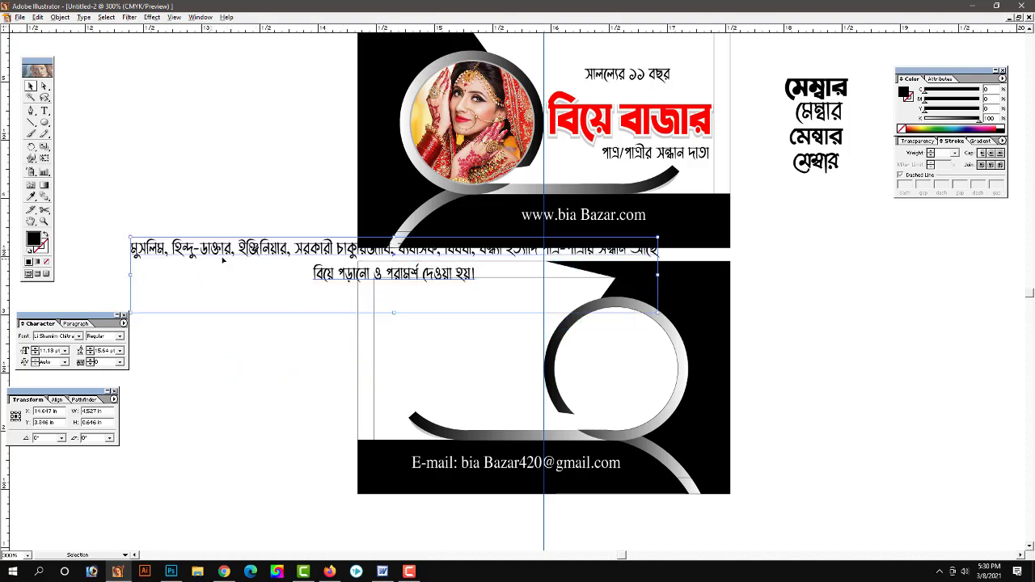
{"action": "key", "text": "t"}
{"action": "left_click", "coordinate": [237, 249]}
{"action": "key", "text": "Return"}
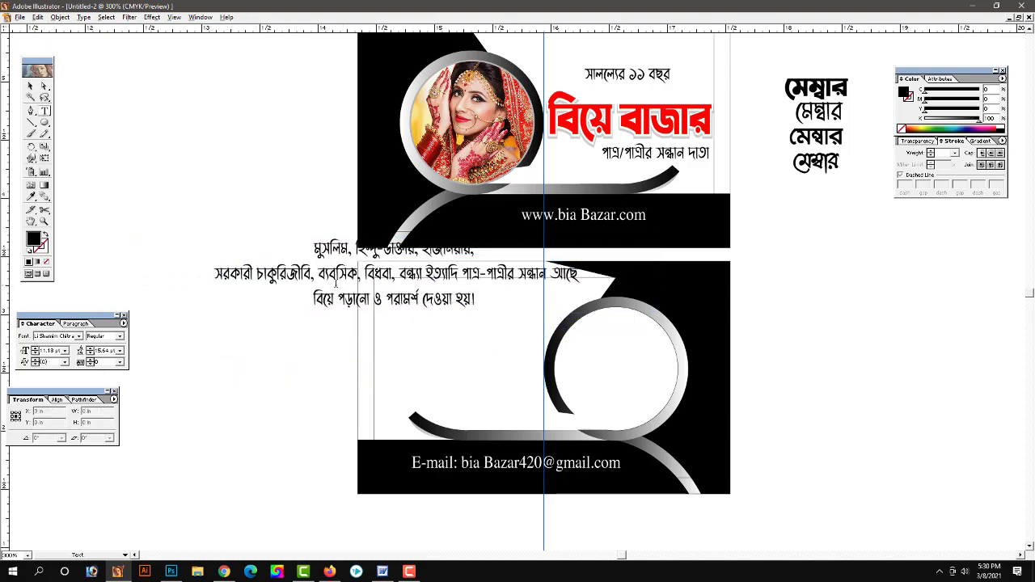
{"action": "key", "text": "Return"}
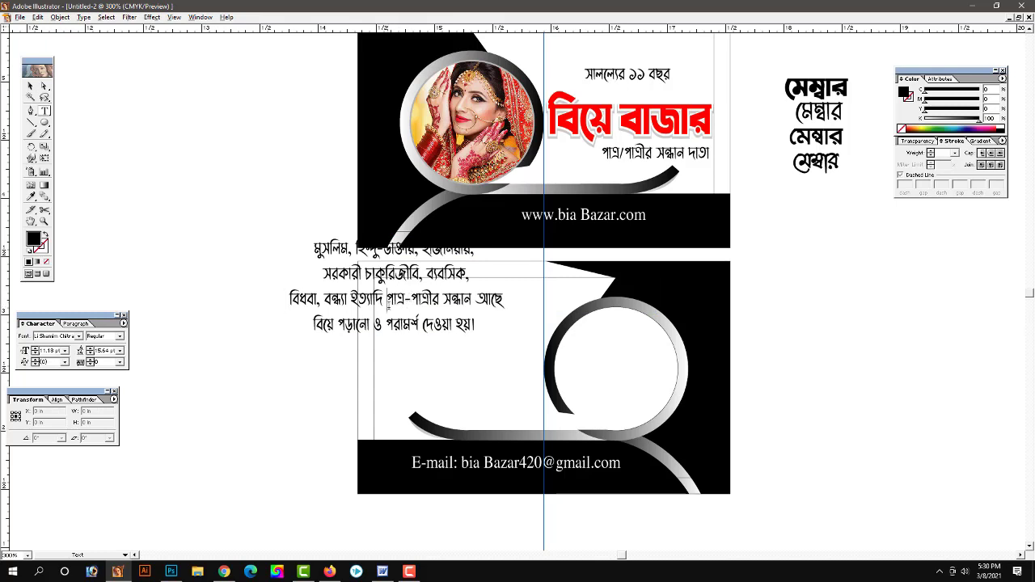
{"action": "key", "text": "Return"}
{"action": "key", "text": "Escape"}
Put the list in the card's lower white area with 9 pt size, 9 pt leading, left-aligned
{"action": "left_click_drag", "start_coordinate": [439, 328], "coordinate": [512, 390]}
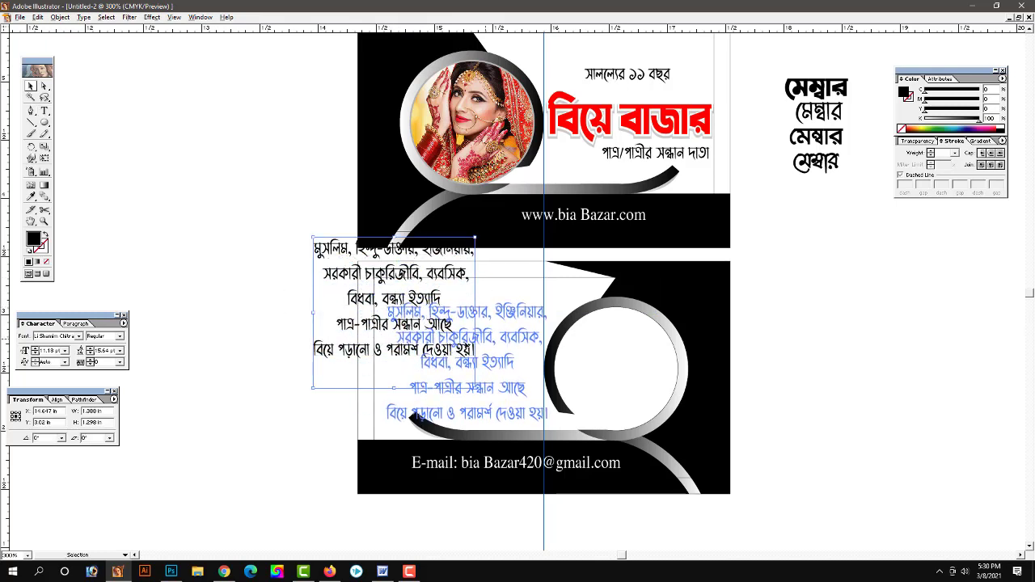
{"action": "double_click", "coordinate": [50, 350]}
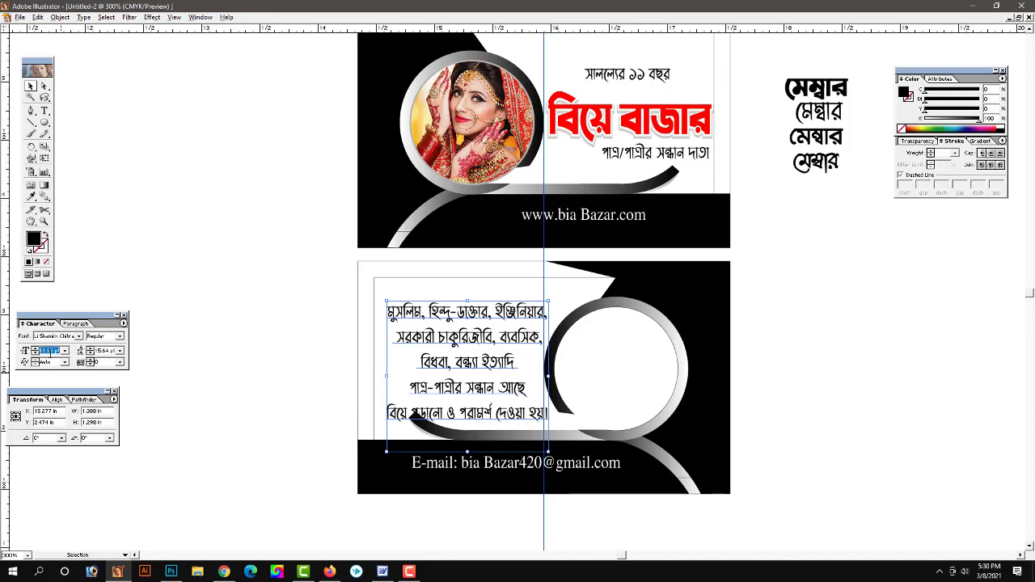
{"action": "type", "text": "9"}
{"action": "key", "text": "Tab"}
{"action": "type", "text": "9"}
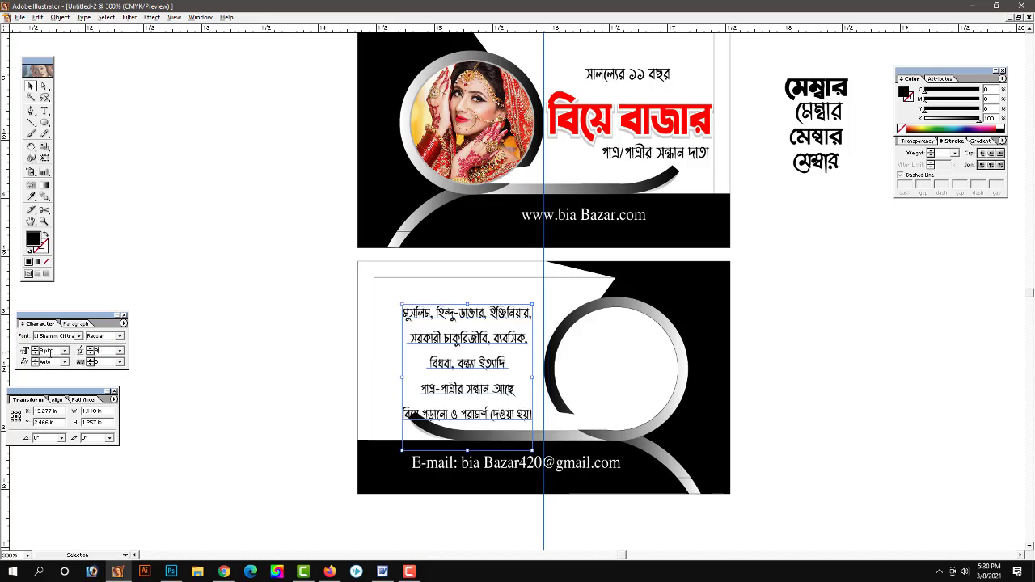
{"action": "key", "text": "Tab"}
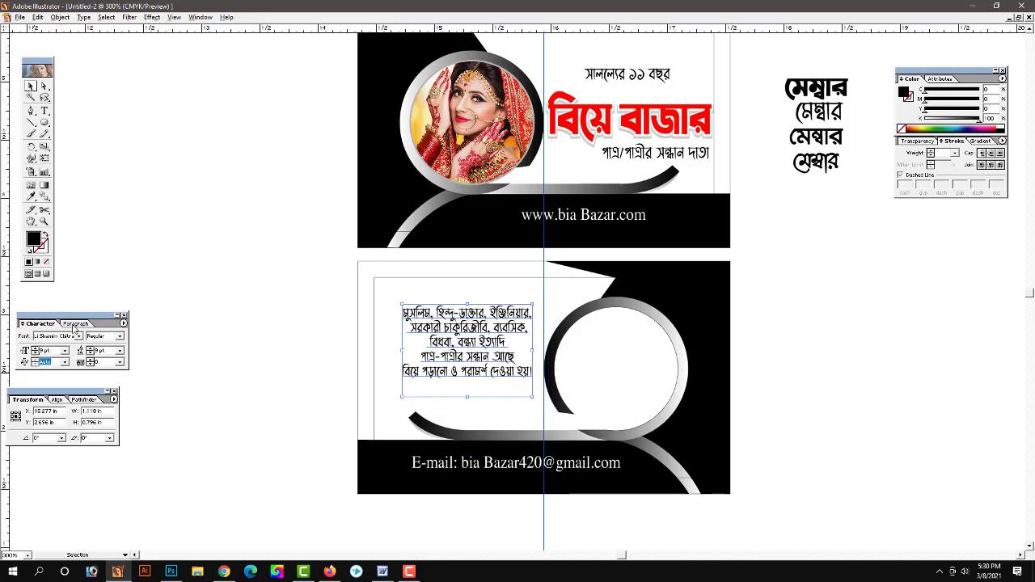
{"action": "left_click", "coordinate": [74, 324]}
{"action": "left_click", "coordinate": [29, 335]}
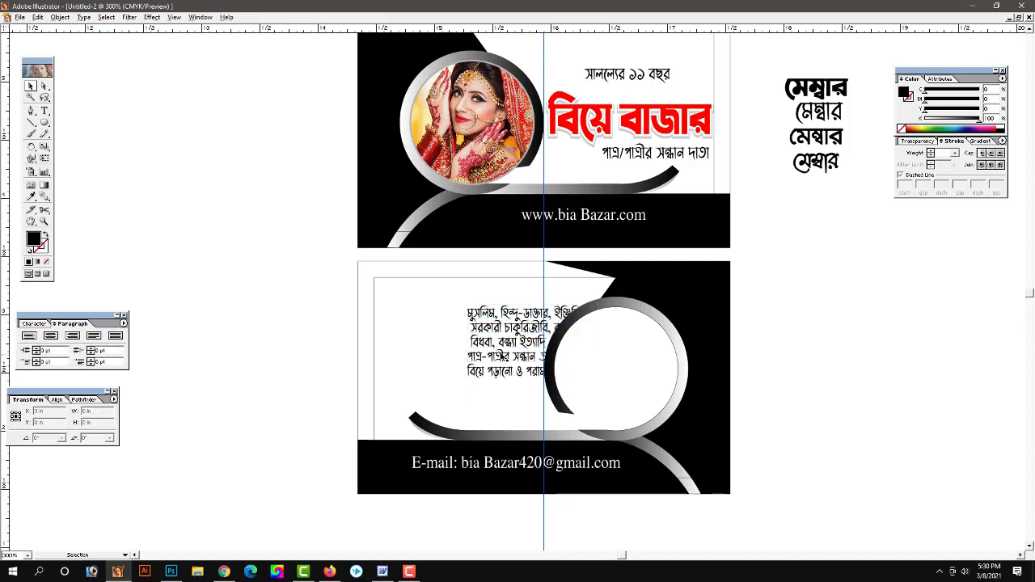
Reposition the Bengali service list toward the left side of the back card
{"action": "left_click_drag", "start_coordinate": [502, 355], "coordinate": [416, 368]}
{"action": "left_click", "coordinate": [251, 372]}
{"action": "mouse_move", "coordinate": [523, 369]}
{"action": "left_mouse_down"}
{"action": "mouse_move", "coordinate": [540, 407]}
{"action": "mouse_move", "coordinate": [484, 407]}
{"action": "left_mouse_up"}
{"action": "left_click_drag", "start_coordinate": [401, 321], "coordinate": [420, 280]}
{"action": "left_click", "coordinate": [251, 298]}
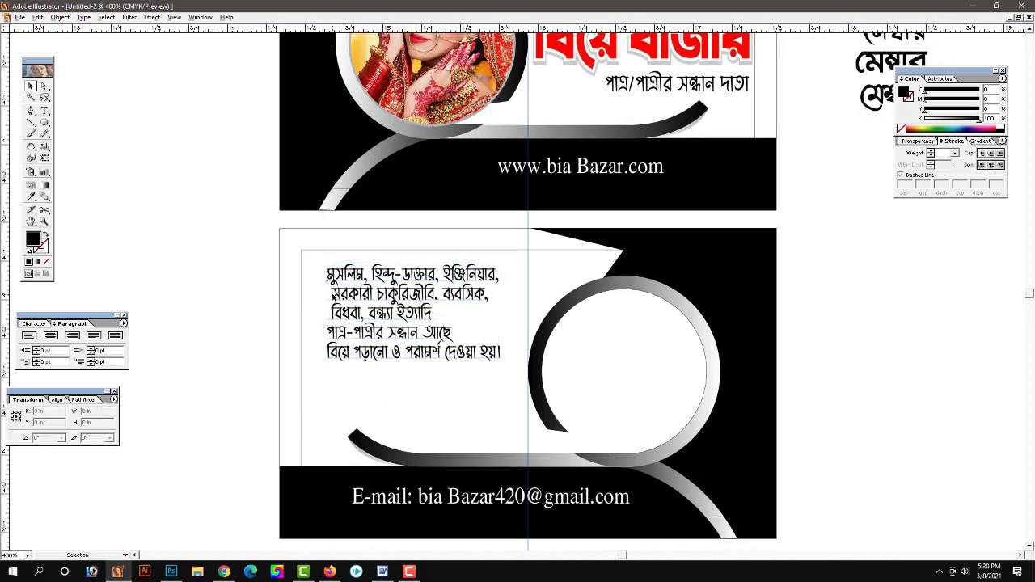
Delete the leading spaces at the start of lines 2 and 3 of the list
{"action": "key", "text": "t"}
{"action": "left_click", "coordinate": [332, 294]}
{"action": "key", "text": "BackSpace"}
{"action": "left_click", "coordinate": [332, 313]}
{"action": "key", "text": "BackSpace"}
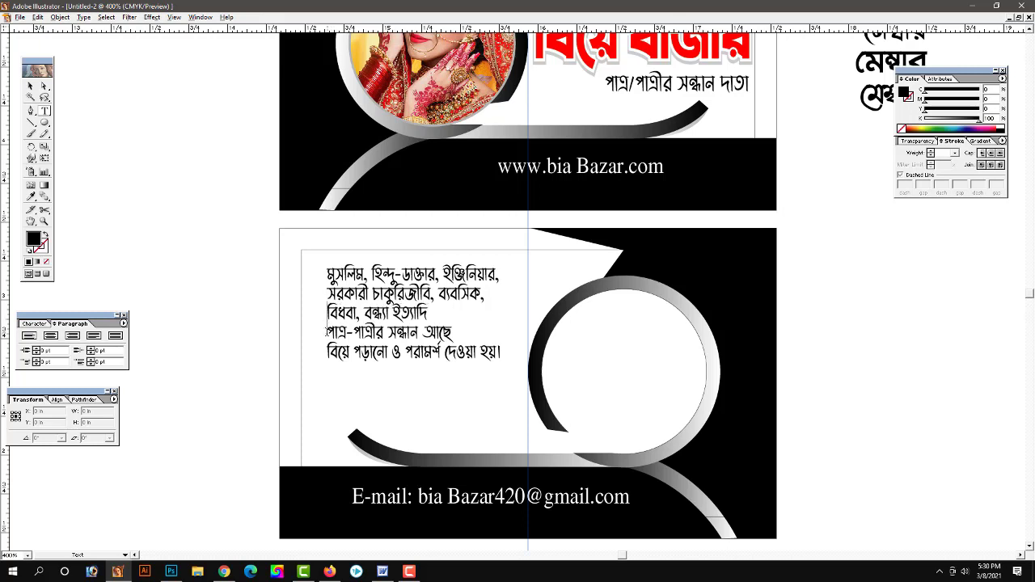
{"action": "key", "text": "Escape"}
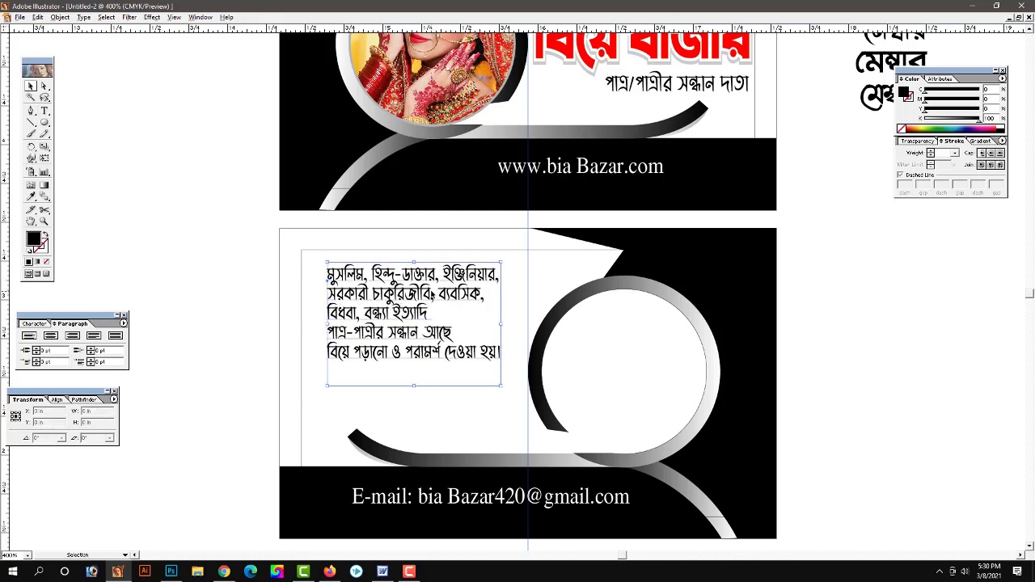
Increase the list's line spacing and nudge the block slightly upward
{"action": "left_click", "coordinate": [414, 298]}
{"action": "double_click", "coordinate": [413, 297]}
{"action": "key", "text": "ctrl+a"}
{"action": "key", "text": "alt+Down"}
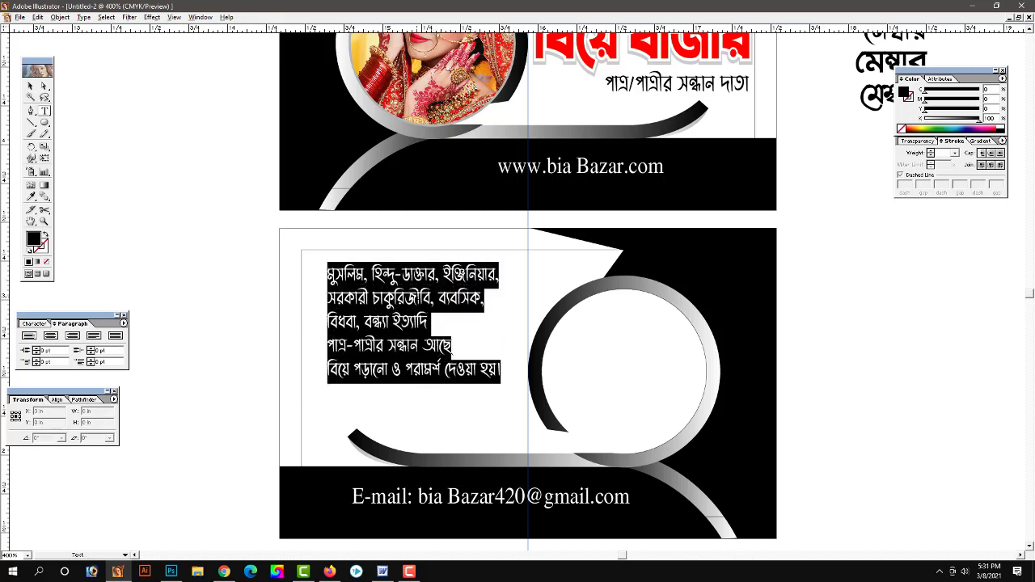
{"action": "key", "text": "Escape"}
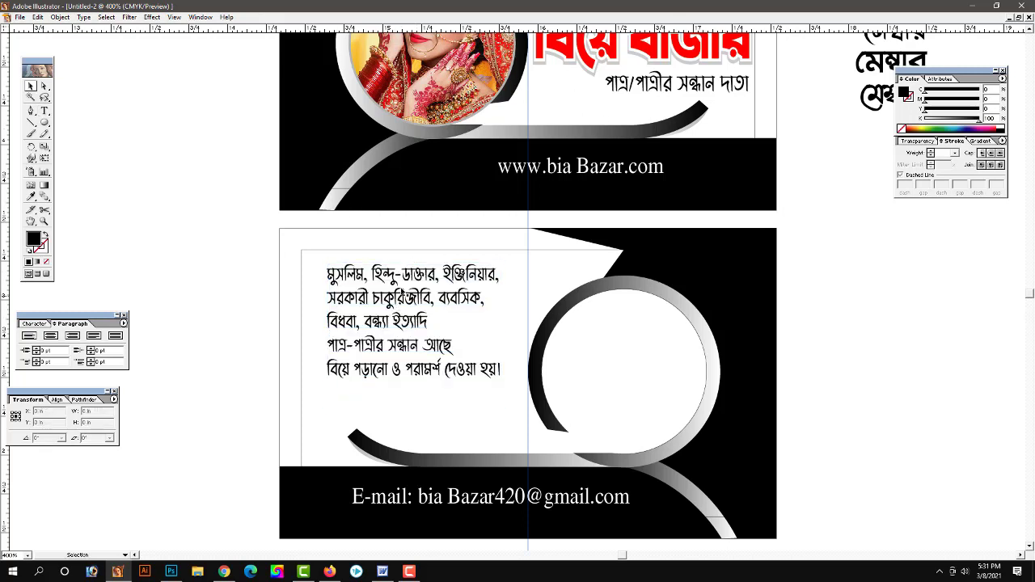
{"action": "key", "text": "Up"}
{"action": "key", "text": "Up"}
{"action": "key", "text": "Up"}
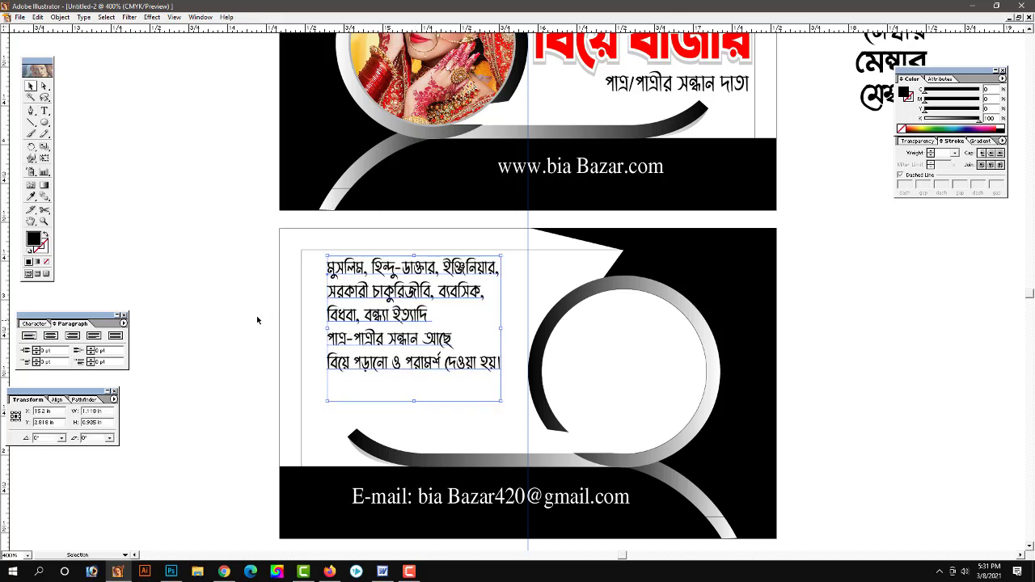
{"action": "left_click", "coordinate": [256, 320]}
{"action": "left_click_drag", "start_coordinate": [495, 406], "coordinate": [470, 380]}
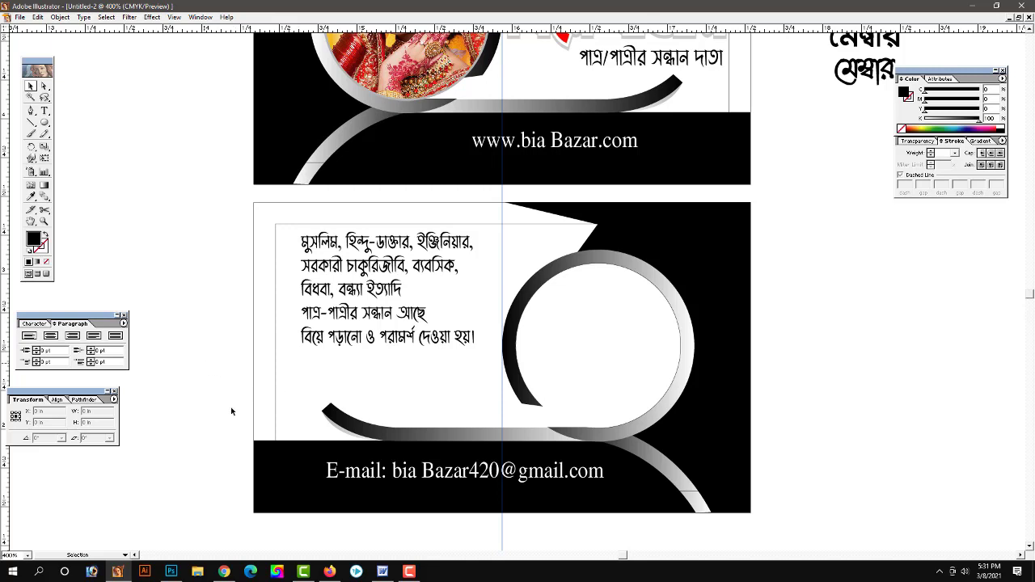
Copy the Word line 'প্রোপ্রাইটর, ঠিকানা, মোবাইল নাম্বার' without its full stop and go back to Illustrator
{"action": "left_click", "coordinate": [383, 571]}
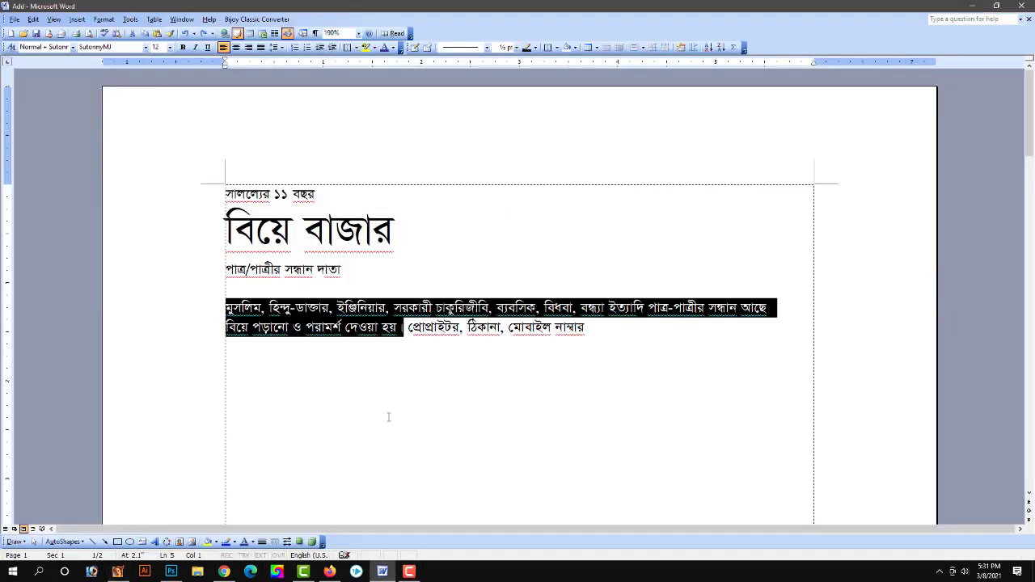
{"action": "left_click", "coordinate": [289, 232]}
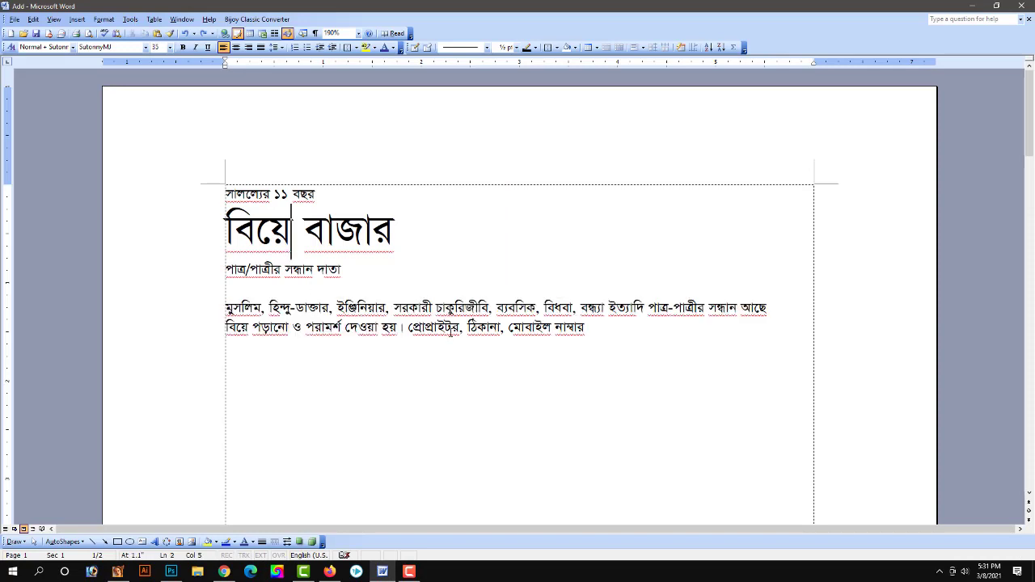
{"action": "mouse_move", "coordinate": [396, 328]}
{"action": "left_mouse_down"}
{"action": "mouse_move", "coordinate": [586, 327]}
{"action": "mouse_move", "coordinate": [408, 327]}
{"action": "left_mouse_up"}
{"action": "key", "text": "ctrl+c"}
{"action": "left_click", "coordinate": [580, 340]}
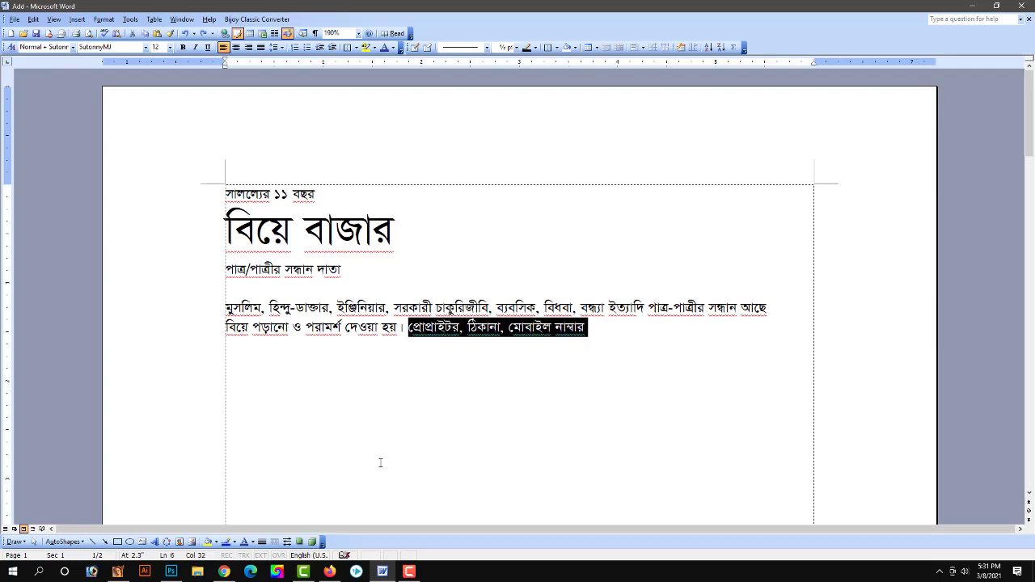
{"action": "left_click", "coordinate": [117, 571]}
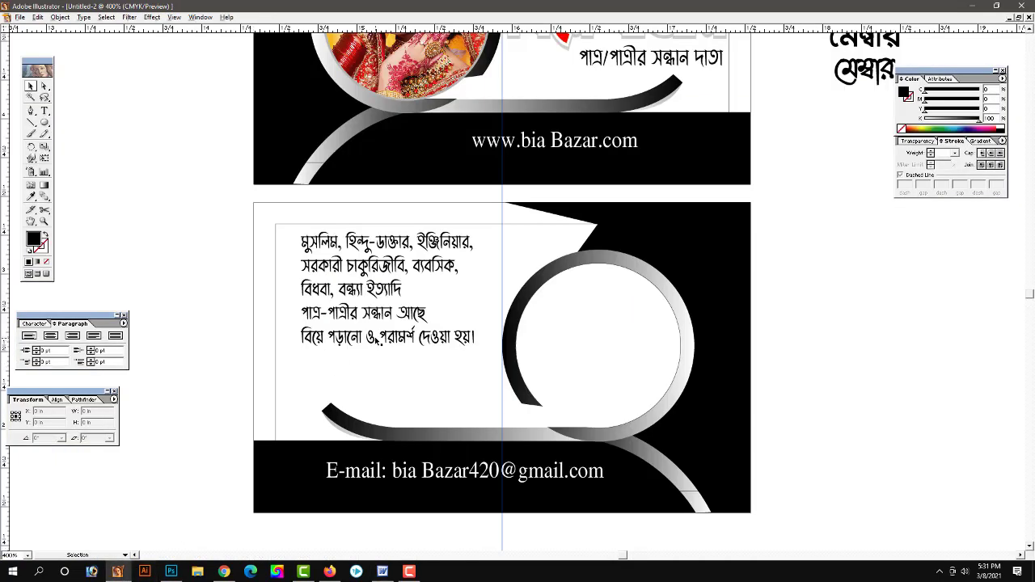
Paste a text block copy and replace its content with the copied contact line
{"action": "key", "text": "ctrl+v"}
{"action": "key", "text": "t"}
{"action": "left_click", "coordinate": [186, 289]}
{"action": "key", "text": "ctrl+a"}
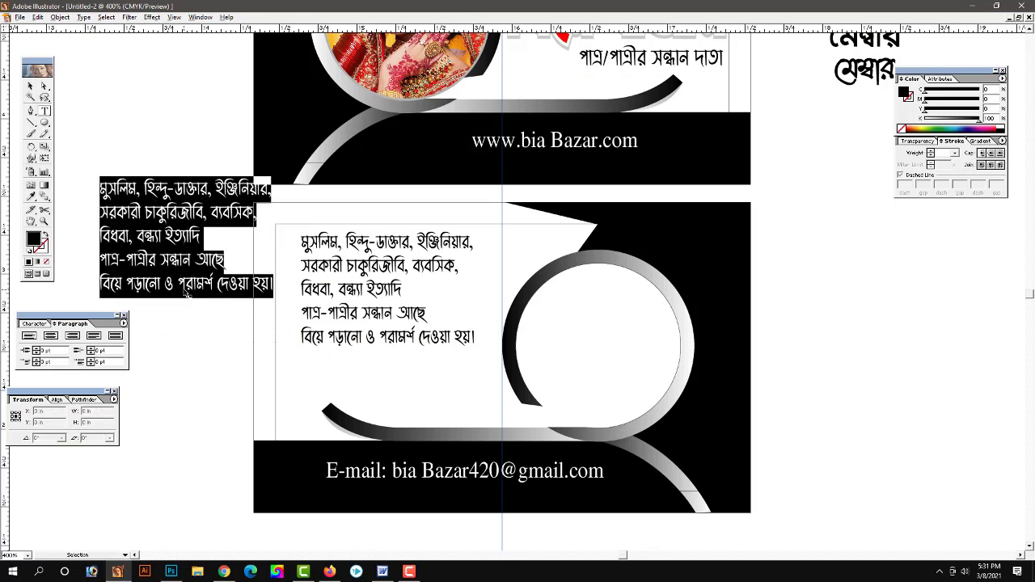
{"action": "key", "text": "ctrl+v"}
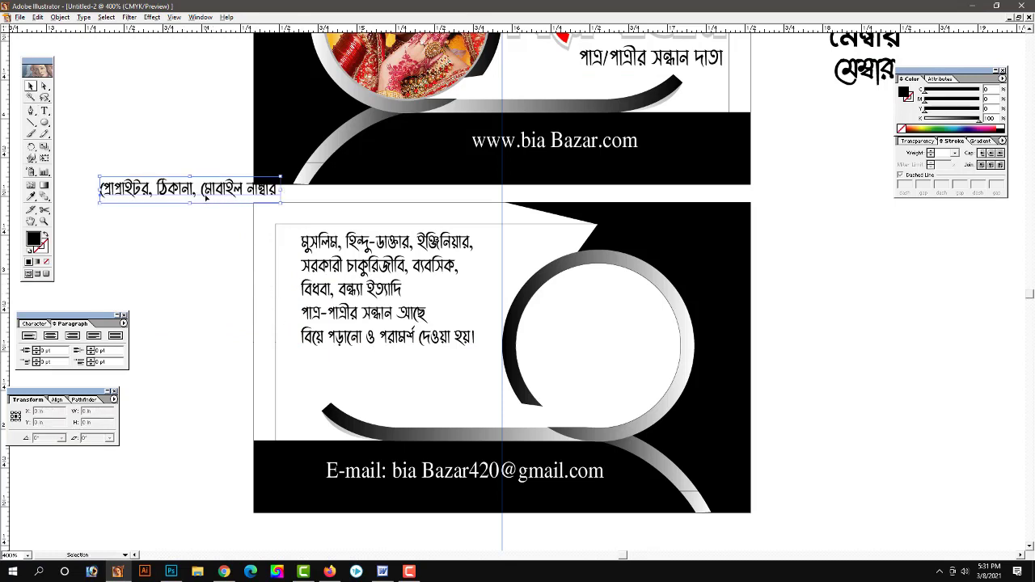
{"action": "left_click_drag", "start_coordinate": [202, 190], "coordinate": [202, 232]}
Lower the service list and place the contact line at the top of the white area
{"action": "mouse_move", "coordinate": [356, 270]}
{"action": "left_mouse_down"}
{"action": "mouse_move", "coordinate": [356, 319]}
{"action": "mouse_move", "coordinate": [343, 328]}
{"action": "left_mouse_up"}
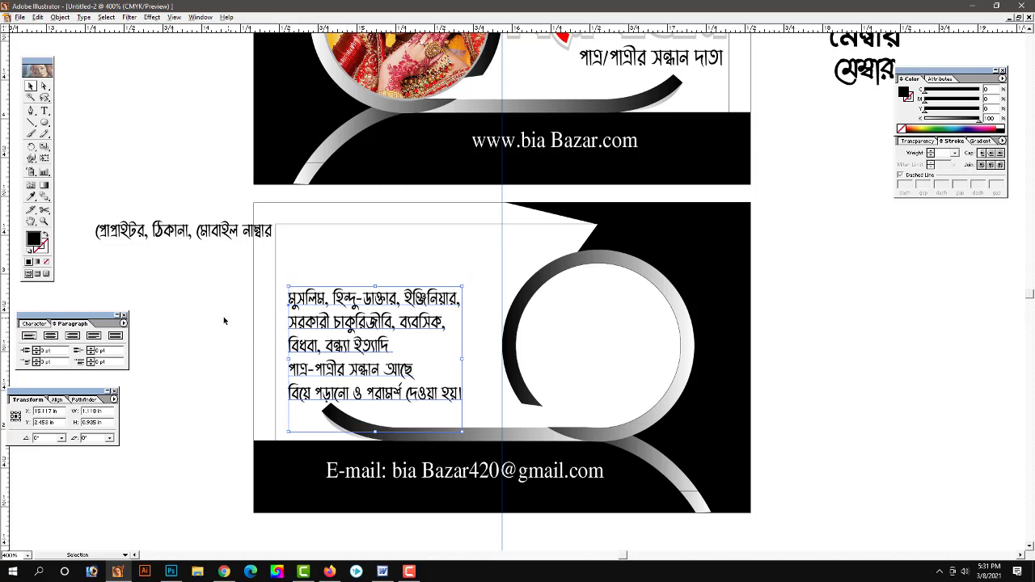
{"action": "key", "text": "Right"}
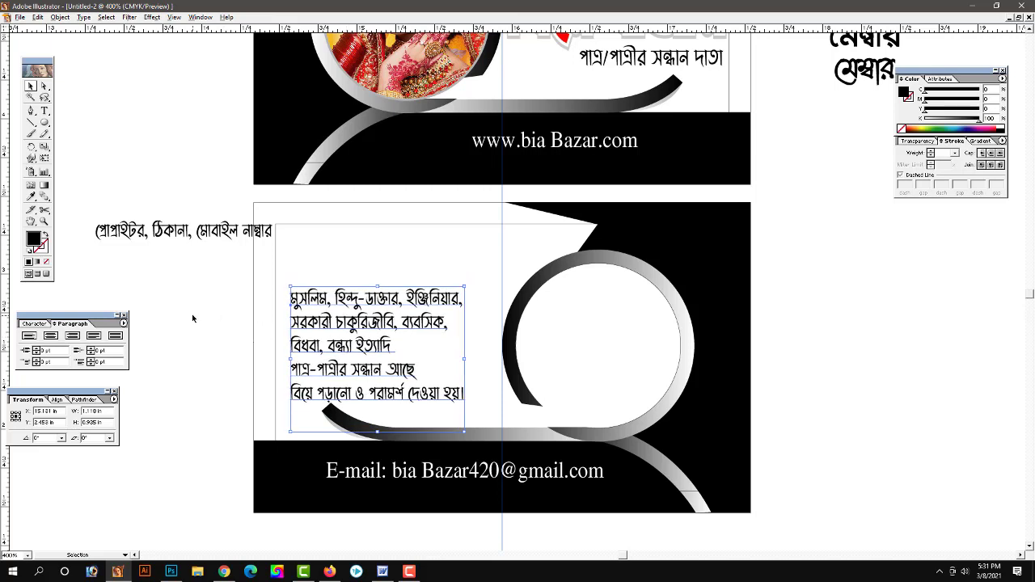
{"action": "left_click", "coordinate": [194, 320]}
{"action": "mouse_move", "coordinate": [205, 236]}
{"action": "left_mouse_down"}
{"action": "mouse_move", "coordinate": [412, 252]}
{"action": "mouse_move", "coordinate": [386, 251]}
{"action": "left_mouse_up"}
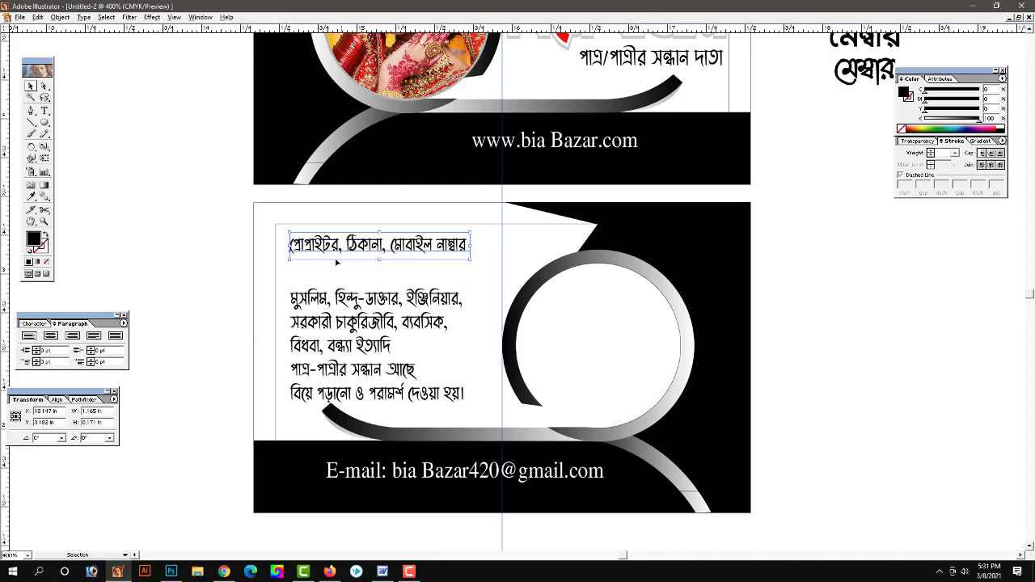
{"action": "left_click", "coordinate": [204, 359]}
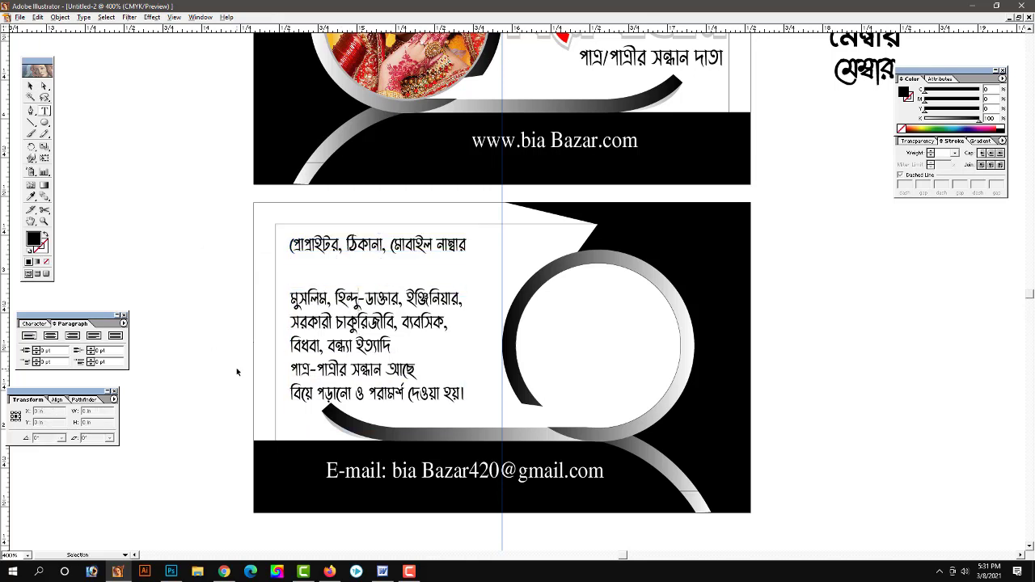
Set the service list text to 16 pt size with 18 pt leading
{"action": "left_click_drag", "start_coordinate": [290, 298], "coordinate": [464, 396]}
{"action": "left_click", "coordinate": [33, 324]}
{"action": "double_click", "coordinate": [45, 350]}
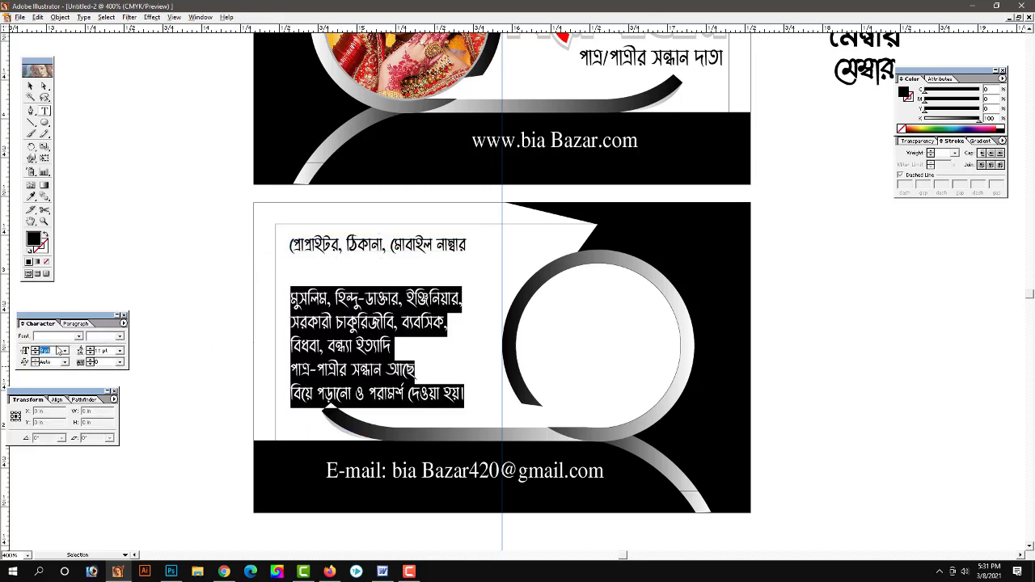
{"action": "type", "text": "16"}
{"action": "key", "text": "Tab"}
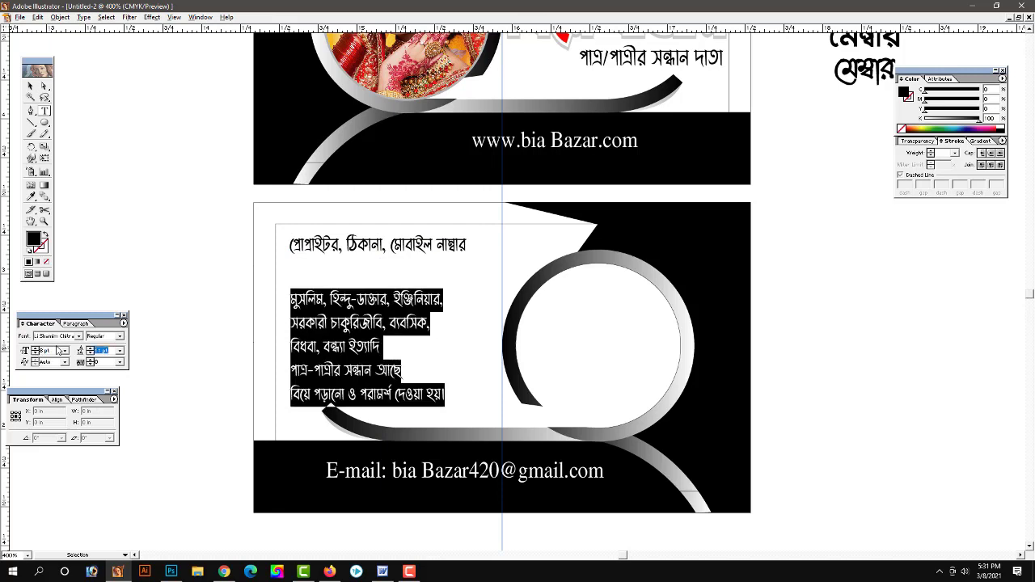
{"action": "type", "text": "18"}
{"action": "key", "text": "Return"}
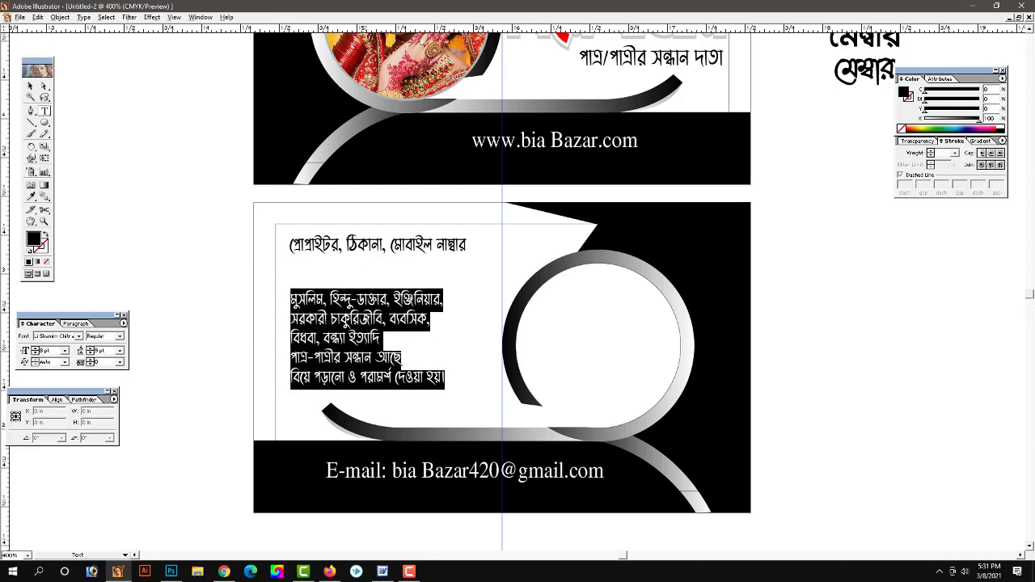
Shift the service list slightly left and down on the card
{"action": "left_click", "coordinate": [210, 280]}
{"action": "key", "text": "Escape"}
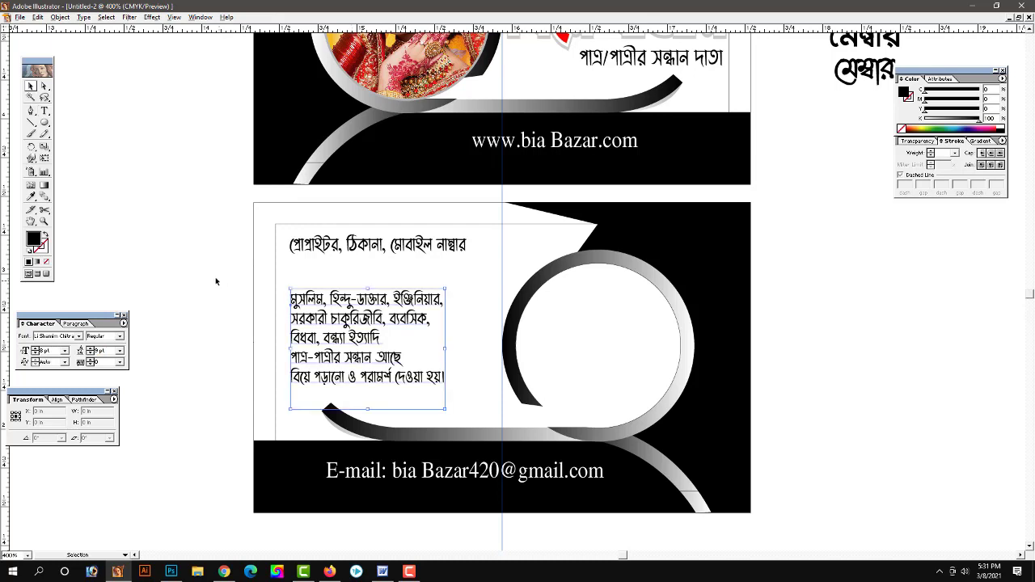
{"action": "key", "text": "t"}
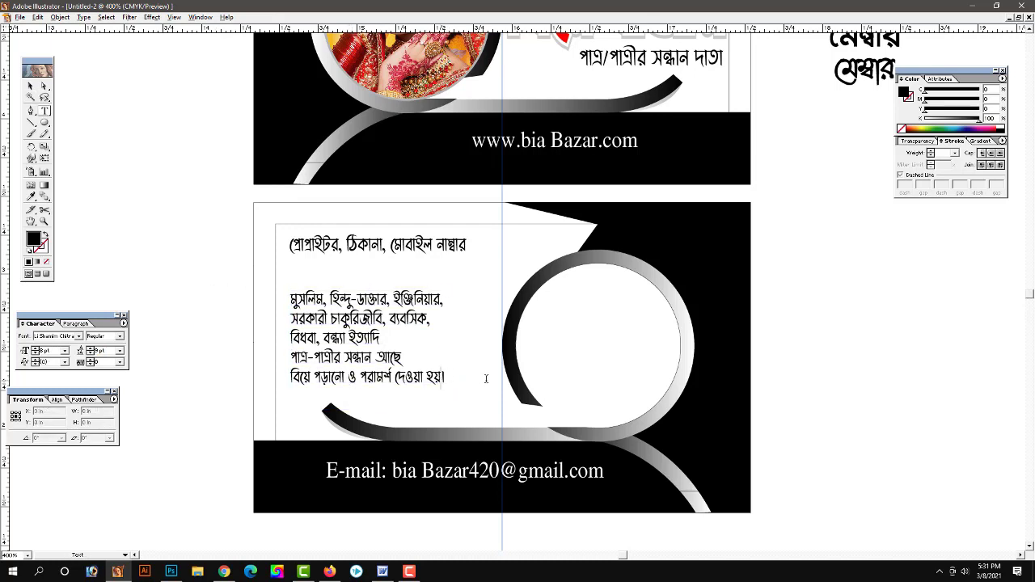
{"action": "key", "text": "Escape"}
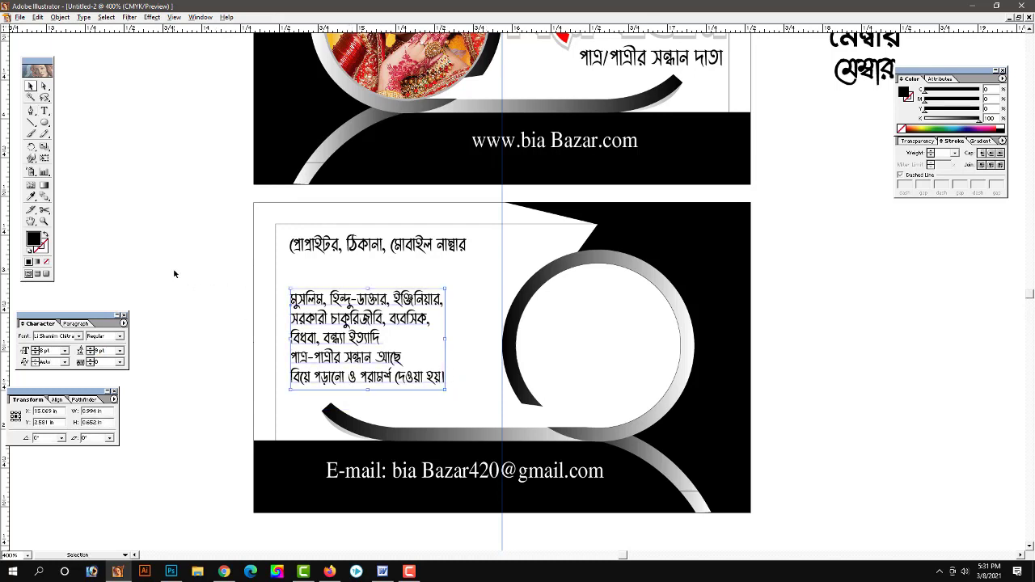
{"action": "left_click", "coordinate": [173, 273]}
{"action": "left_click", "coordinate": [386, 325]}
{"action": "left_click_drag", "start_coordinate": [387, 325], "coordinate": [382, 327]}
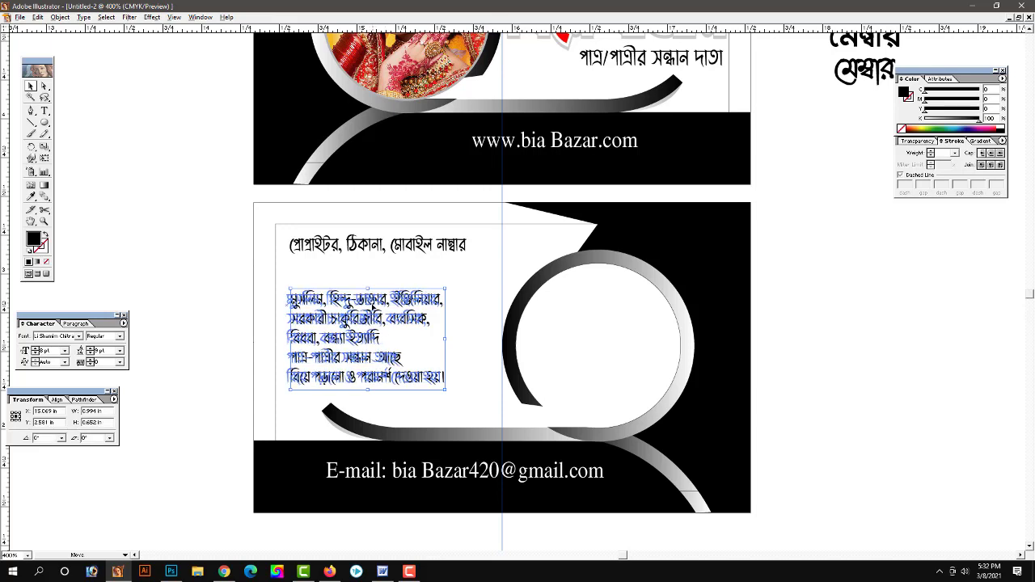
{"action": "left_click", "coordinate": [175, 285]}
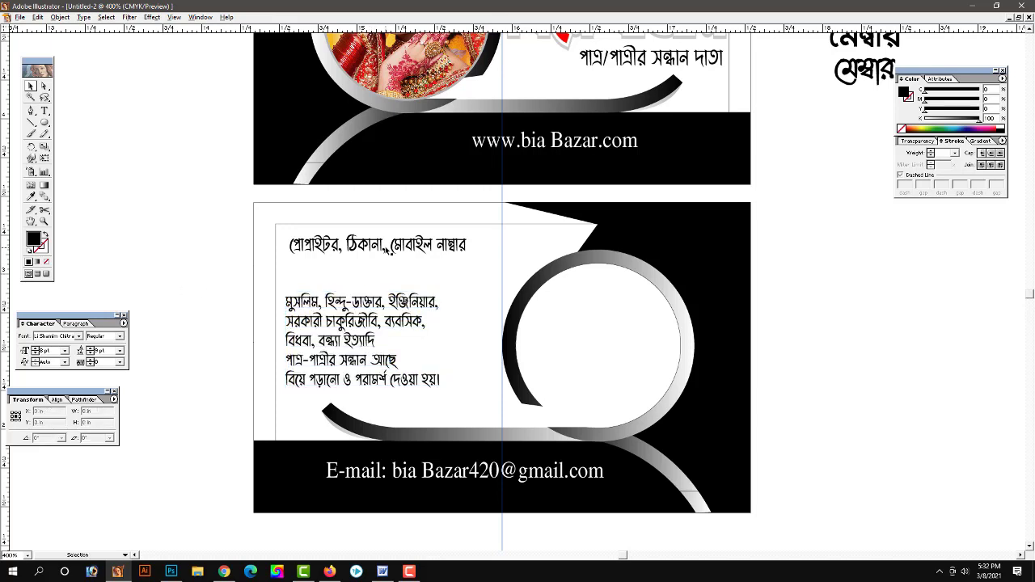
{"action": "key", "text": "t"}
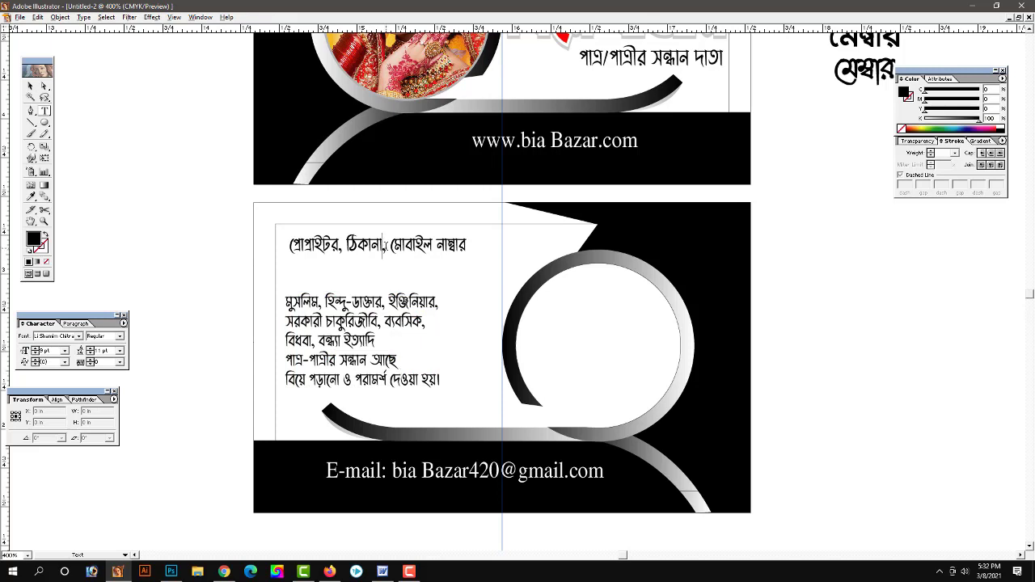
Remove ঠিকানা, from the header, put মোবাইল নাম্বার on its own line, and nudge it up
{"action": "left_click_drag", "start_coordinate": [385, 245], "coordinate": [345, 246]}
{"action": "key", "text": "BackSpace"}
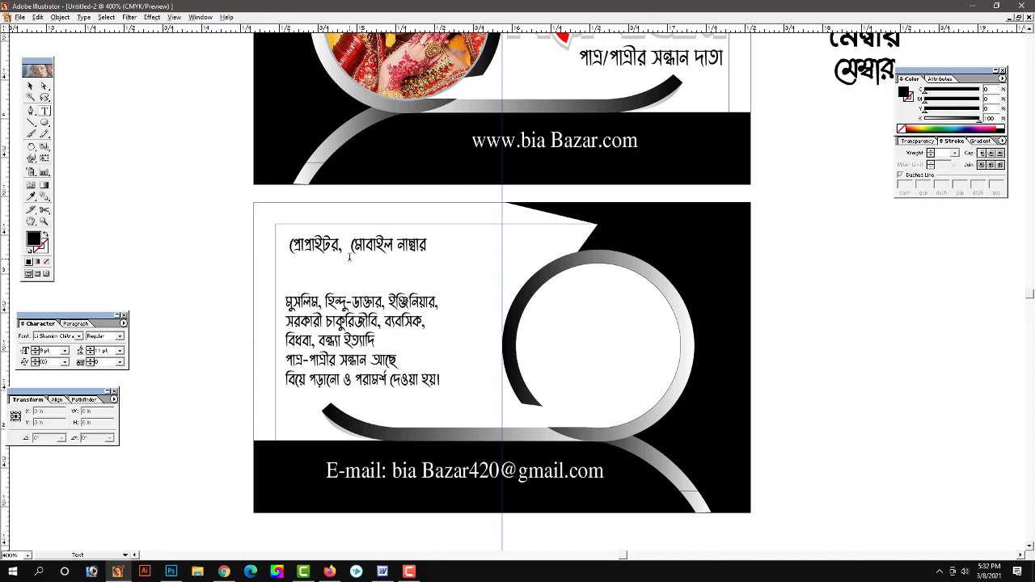
{"action": "key", "text": "BackSpace"}
{"action": "key", "text": "BackSpace"}
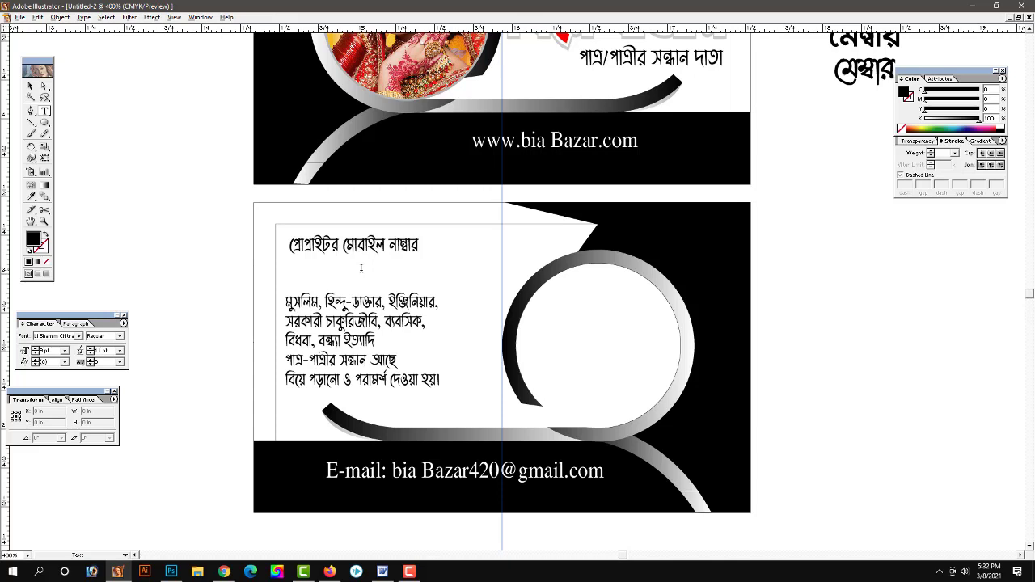
{"action": "key", "text": "Return"}
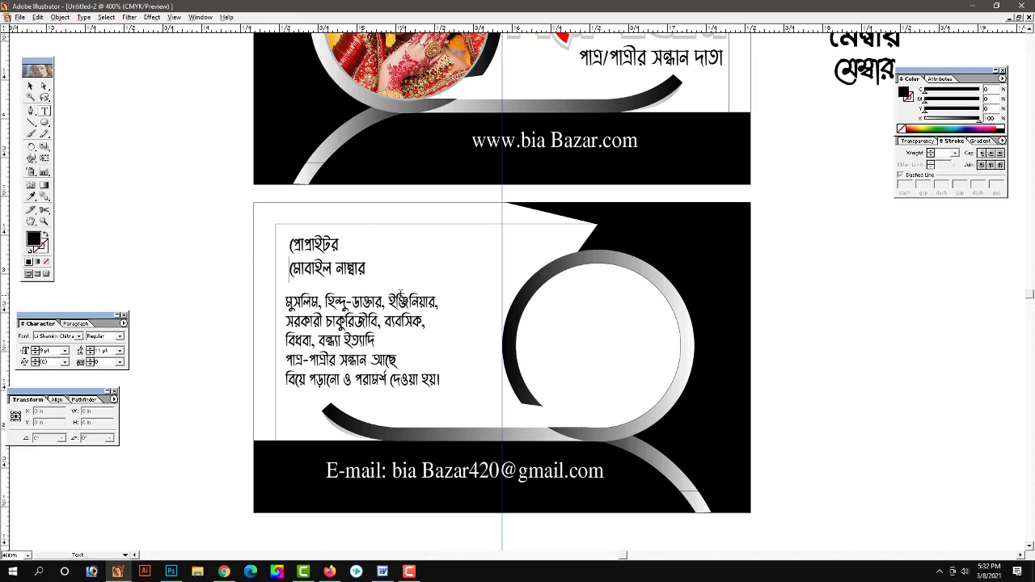
{"action": "key", "text": "Escape"}
{"action": "left_click_drag", "start_coordinate": [332, 280], "coordinate": [369, 265]}
Make the মোবাইল নাম্বার line 8 pt and tighten the header's line spacing
{"action": "double_click", "coordinate": [332, 267]}
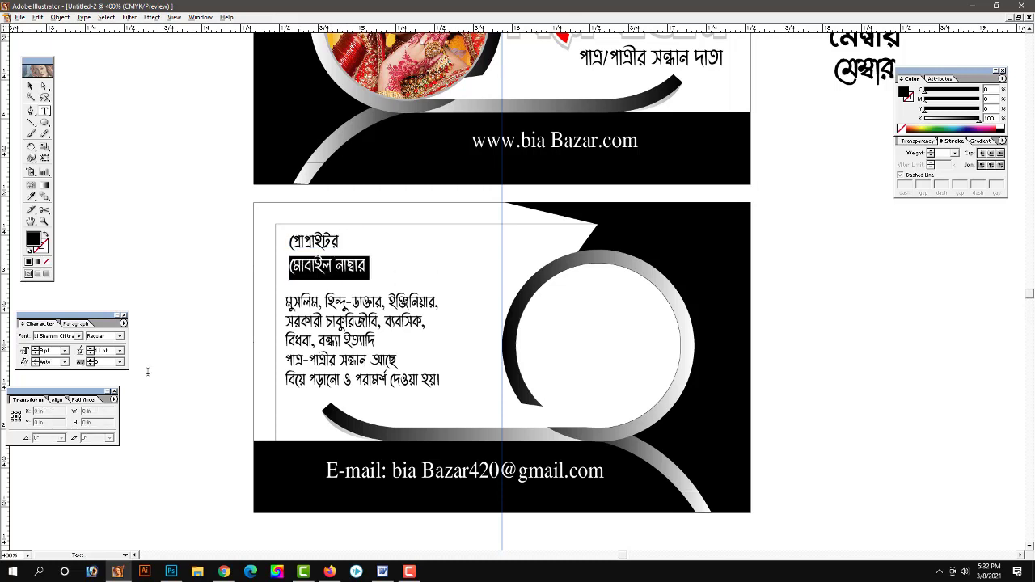
{"action": "double_click", "coordinate": [48, 350]}
{"action": "type", "text": "8"}
{"action": "key", "text": "Return"}
{"action": "key", "text": "ctrl+a"}
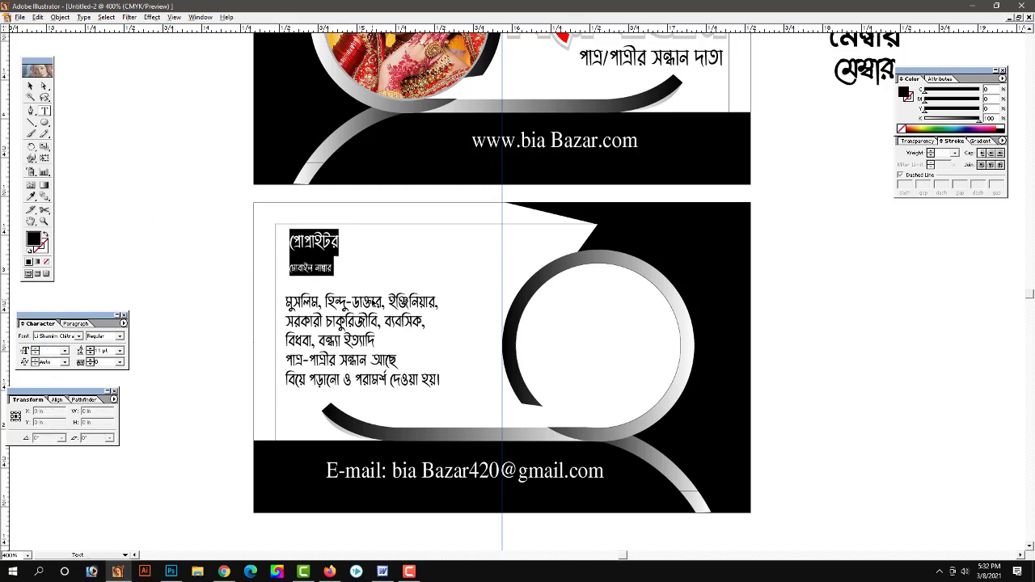
{"action": "key", "text": "alt+Up"}
{"action": "key", "text": "alt+Up"}
{"action": "key", "text": "Escape"}
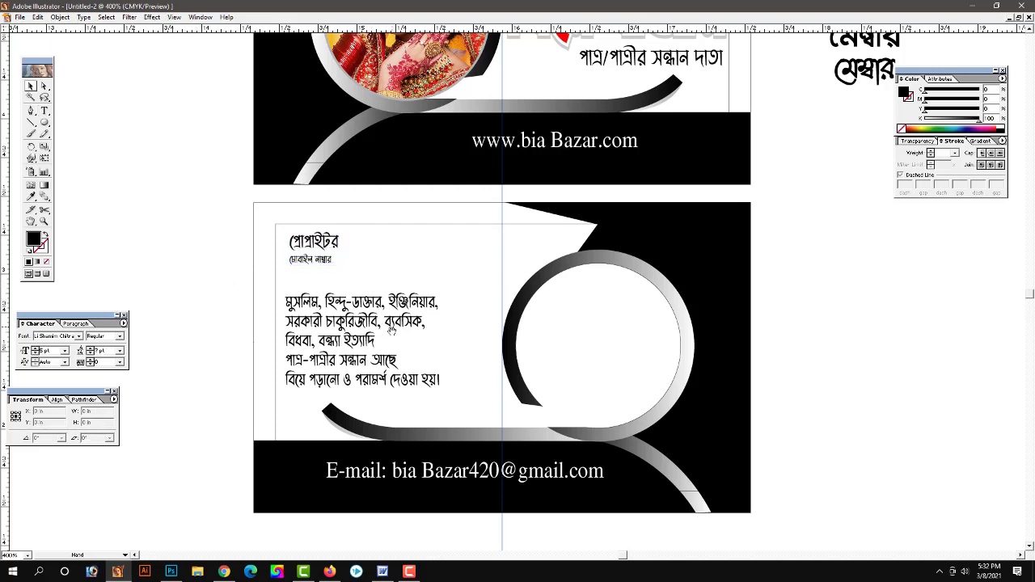
Nudge the service list down and paste ঠিকানা, back below মোবাইল নাম্বার
{"action": "left_click", "coordinate": [393, 332], "text": "ctrl"}
{"action": "left_click", "coordinate": [420, 327]}
{"action": "key", "text": "Down"}
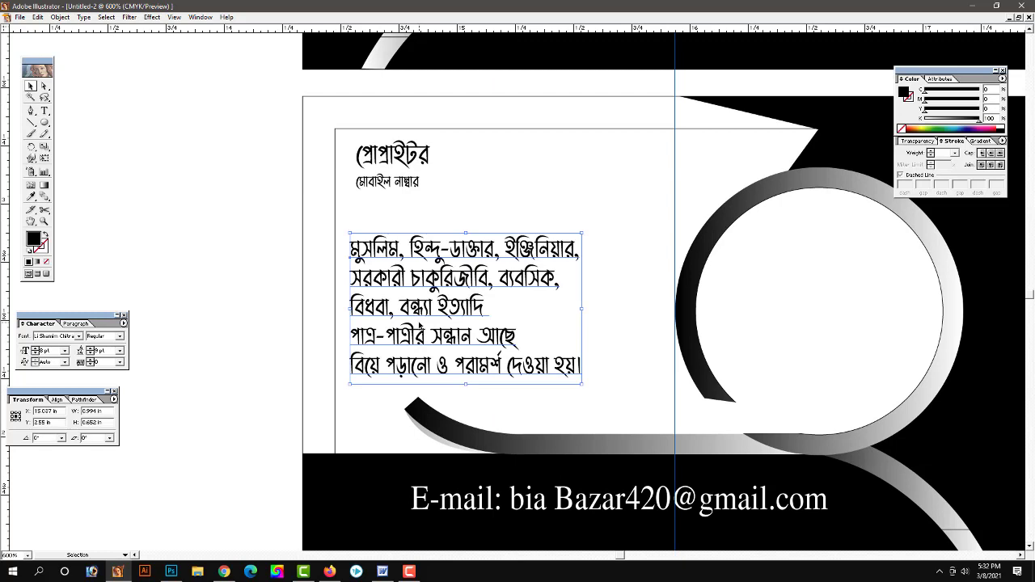
{"action": "key", "text": "Down"}
{"action": "key", "text": "Down"}
{"action": "key", "text": "Down"}
{"action": "left_click", "coordinate": [242, 289]}
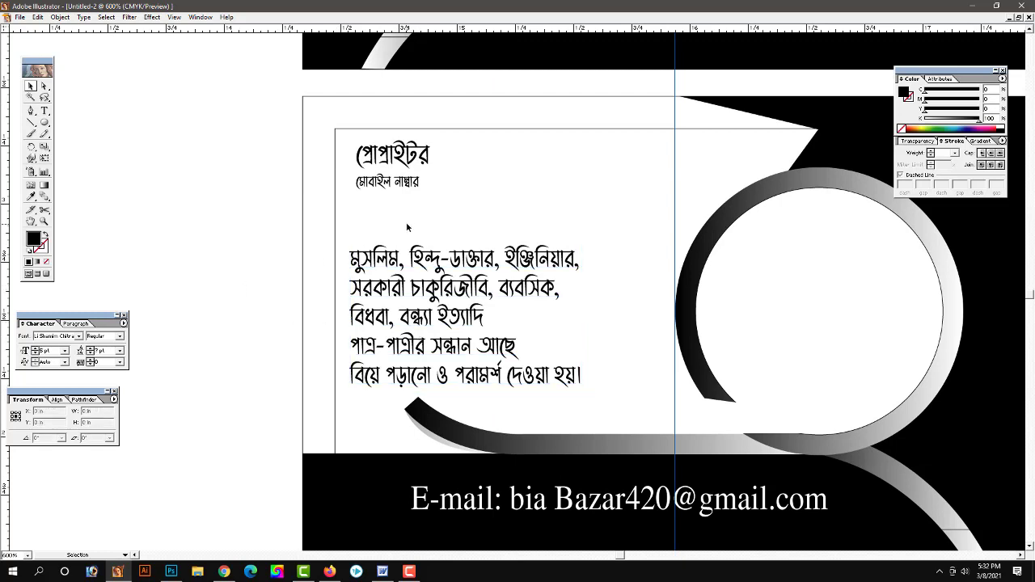
{"action": "key", "text": "ctrl+v"}
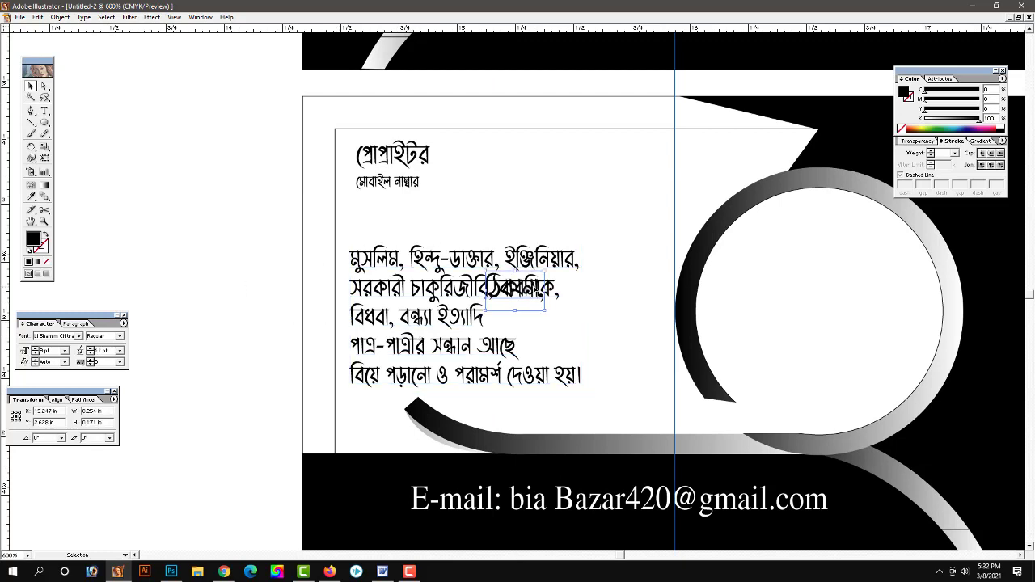
{"action": "left_click_drag", "start_coordinate": [537, 289], "coordinate": [412, 212]}
Align the header lines' left edges and shift the paragraph slightly right
{"action": "left_click", "coordinate": [399, 183], "text": "shift"}
{"action": "left_click", "coordinate": [396, 154], "text": "shift"}
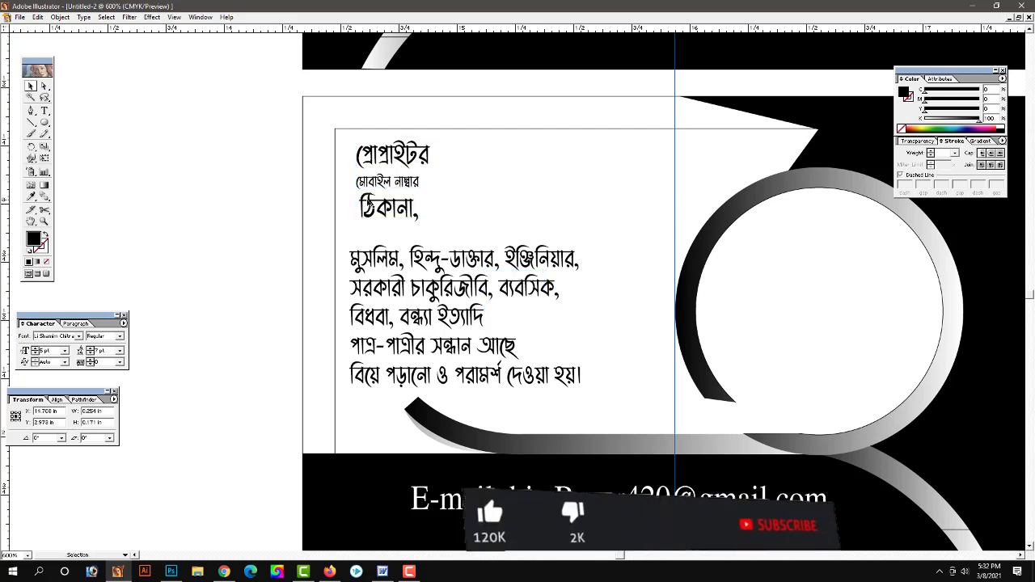
{"action": "left_click", "coordinate": [383, 207], "text": "shift"}
{"action": "left_click", "coordinate": [383, 207]}
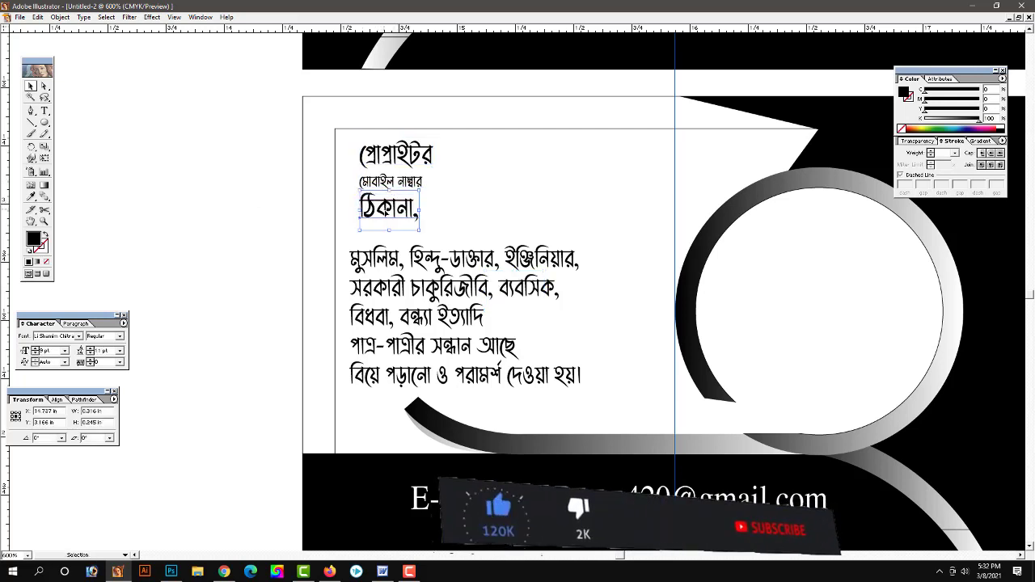
{"action": "left_click_drag", "start_coordinate": [402, 261], "coordinate": [411, 261]}
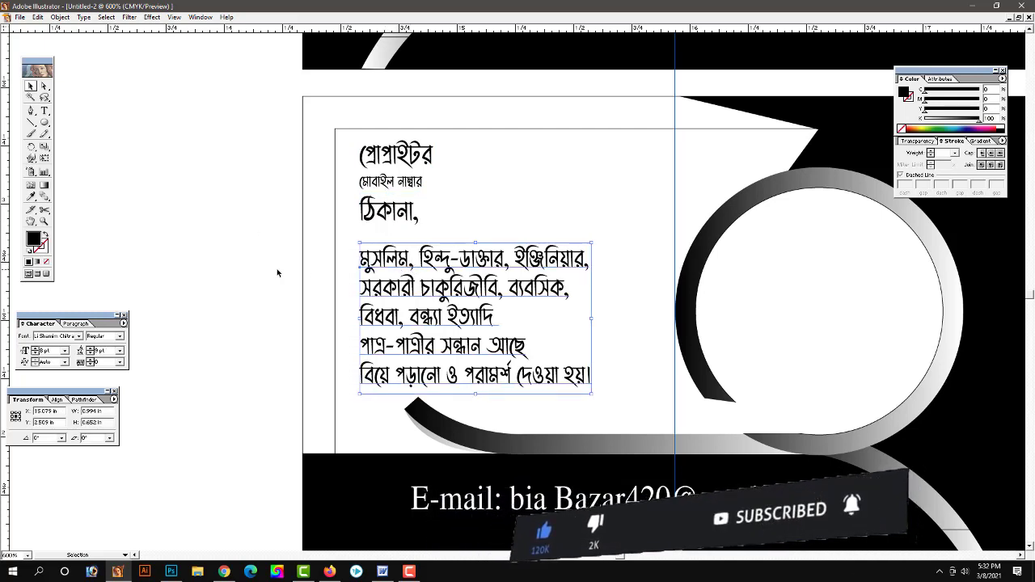
{"action": "key", "text": "Right"}
{"action": "left_click", "coordinate": [296, 280]}
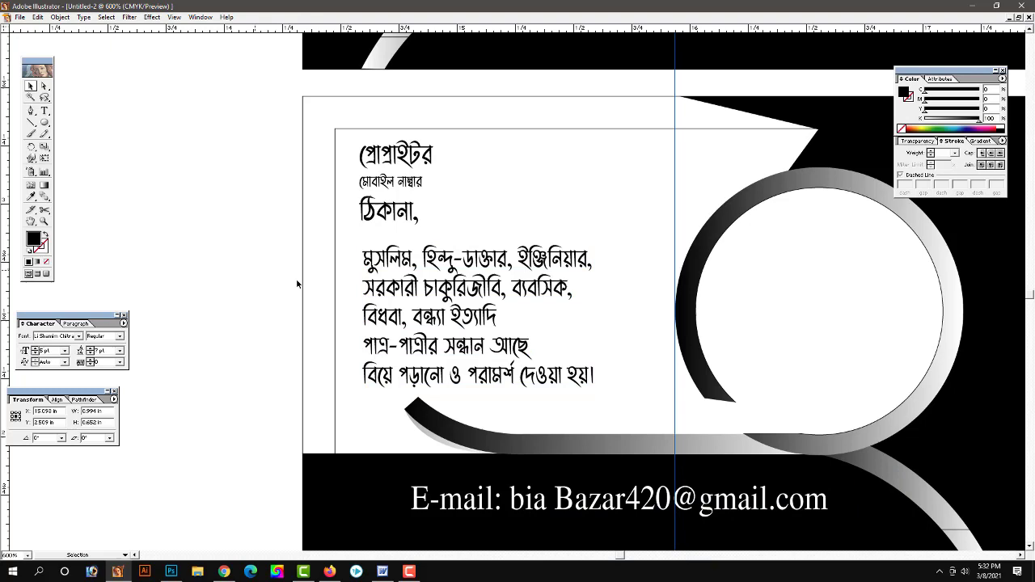
{"action": "left_click", "coordinate": [549, 340], "text": "alt"}
{"action": "left_click", "coordinate": [560, 311], "text": "alt"}
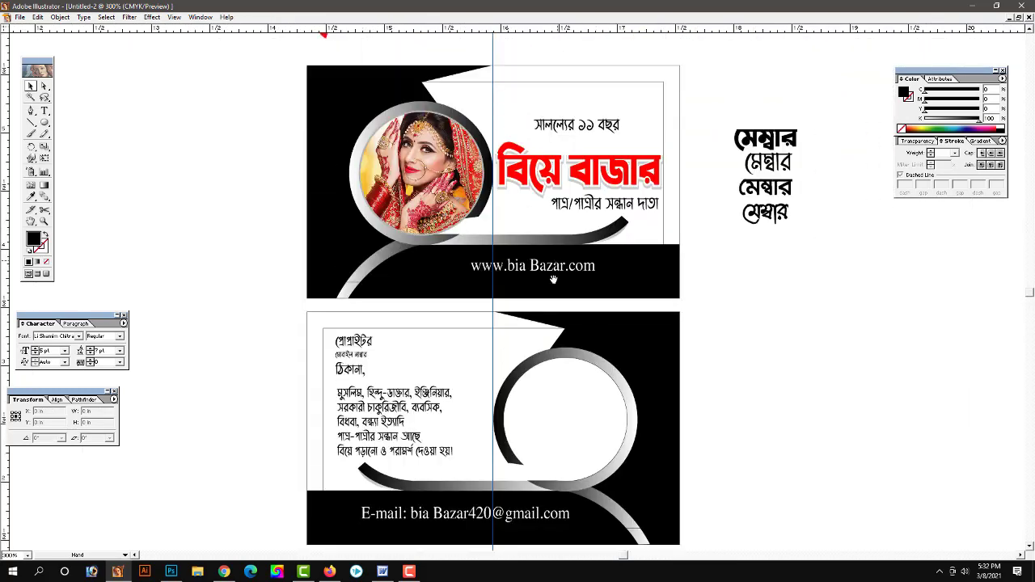
{"action": "scroll", "coordinate": [542, 311], "scroll_direction": "down", "scroll_amount": 1}
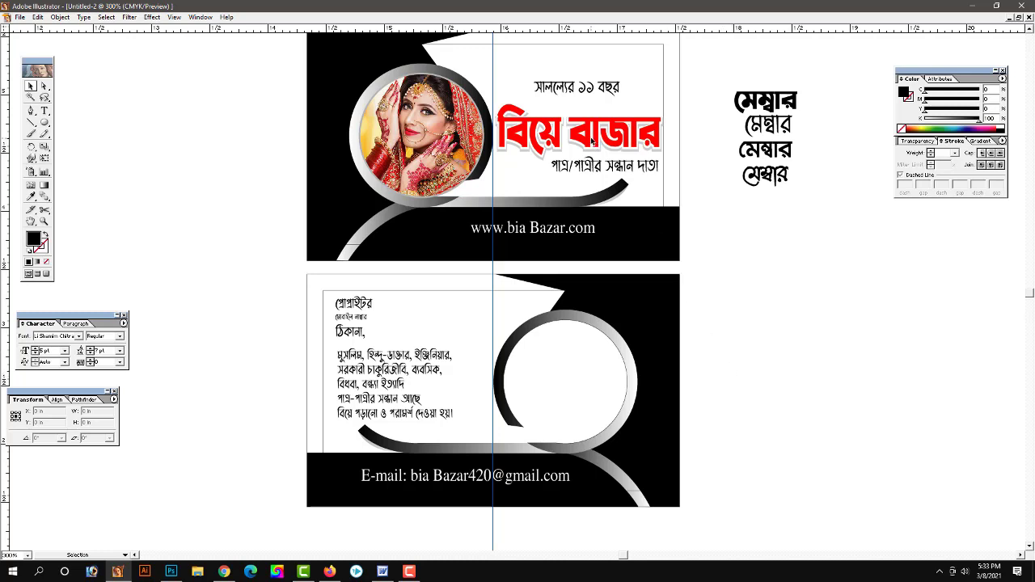
Copy the red বিয়ে বাজার title into the back card's ring, scale it down, and nudge it left
{"action": "left_click_drag", "start_coordinate": [591, 141], "coordinate": [579, 383]}
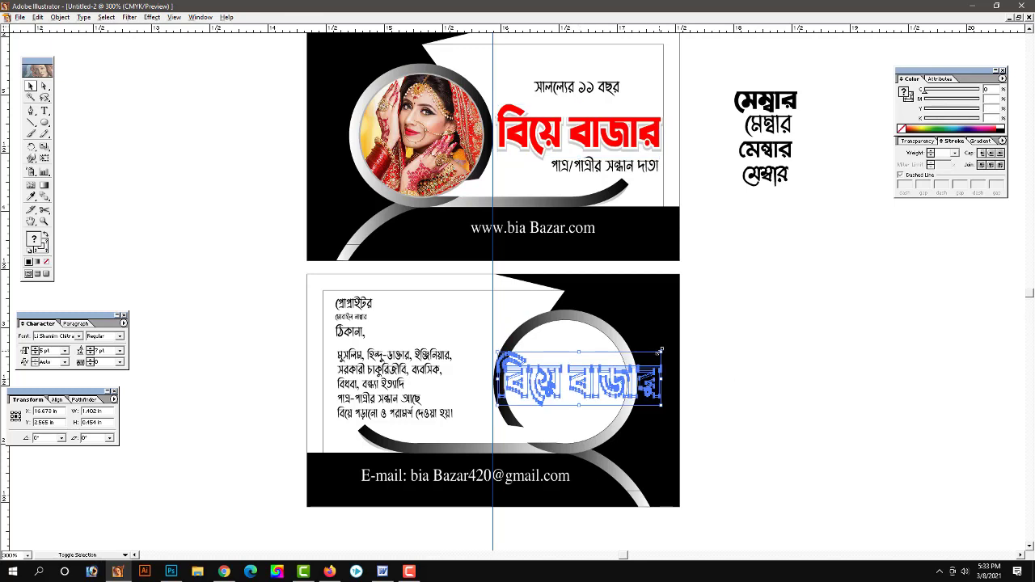
{"action": "left_click_drag", "start_coordinate": [660, 351], "coordinate": [625, 368]}
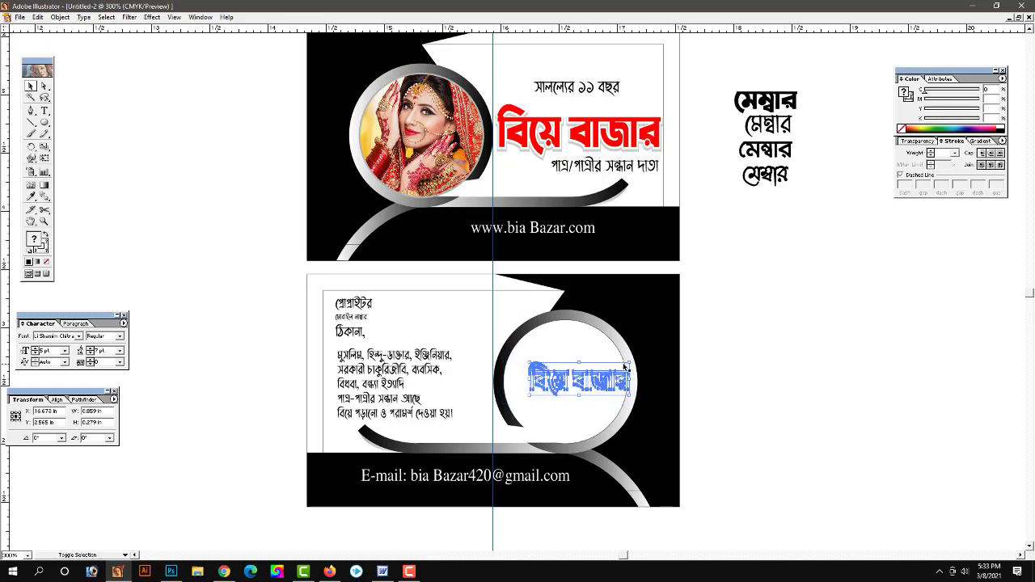
{"action": "key", "text": "Left"}
{"action": "key", "text": "Left"}
{"action": "key", "text": "Left"}
{"action": "key", "text": "Left"}
{"action": "key", "text": "Left"}
{"action": "key", "text": "Left"}
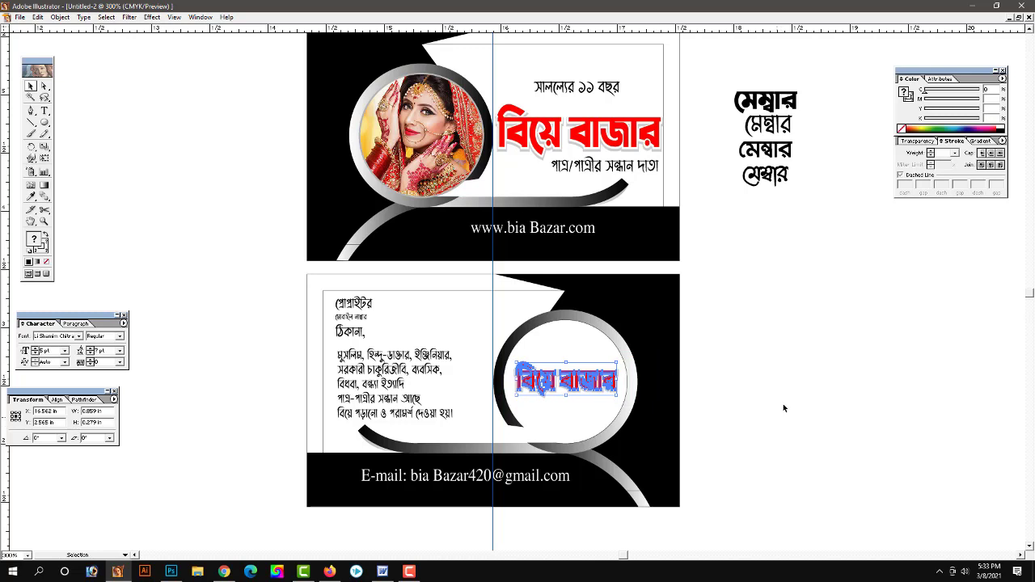
{"action": "left_click", "coordinate": [797, 380]}
{"action": "left_click_drag", "start_coordinate": [568, 352], "coordinate": [580, 363]}
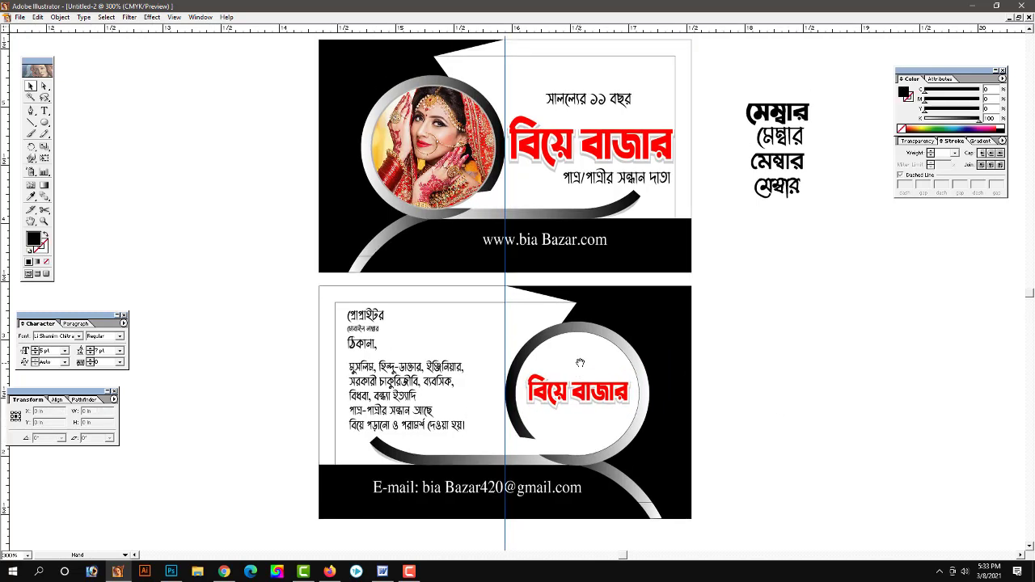
{"action": "left_click_drag", "start_coordinate": [553, 413], "coordinate": [566, 413]}
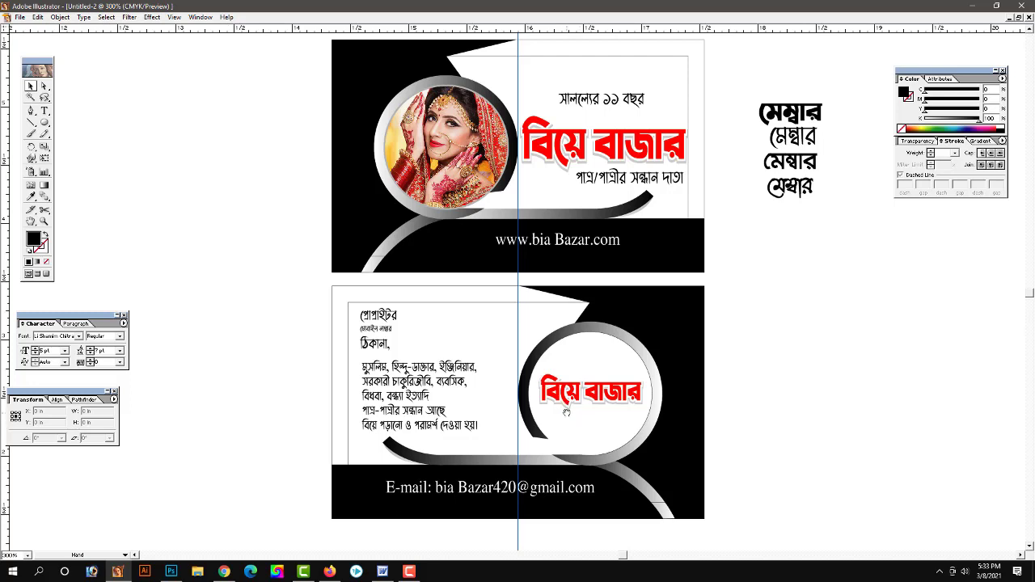
{"action": "key", "text": "v"}
{"action": "left_click", "coordinate": [660, 329]}
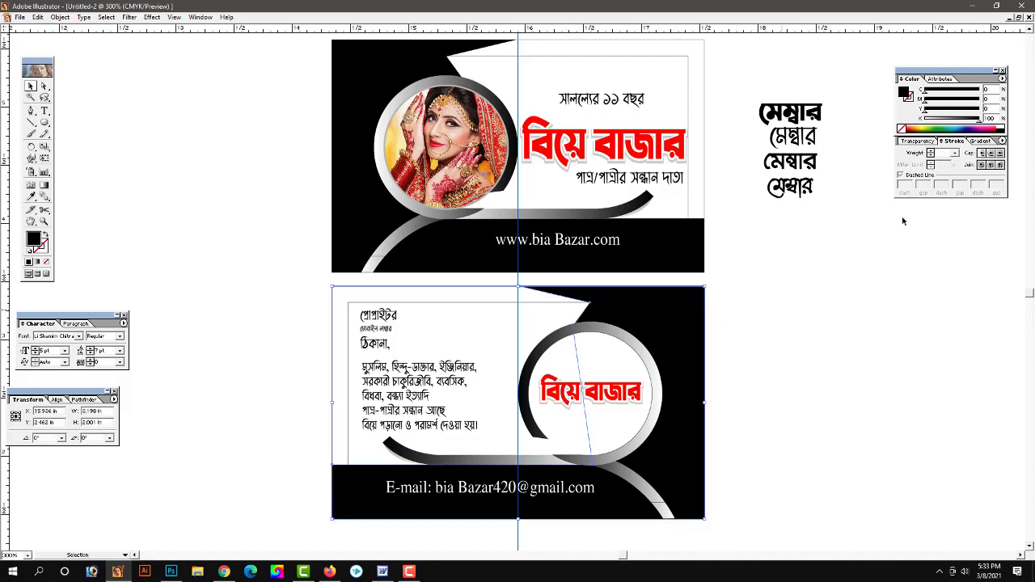
Lighten the black areas of both the back and front cards to dark grey
{"action": "left_click_drag", "start_coordinate": [976, 120], "coordinate": [960, 121]}
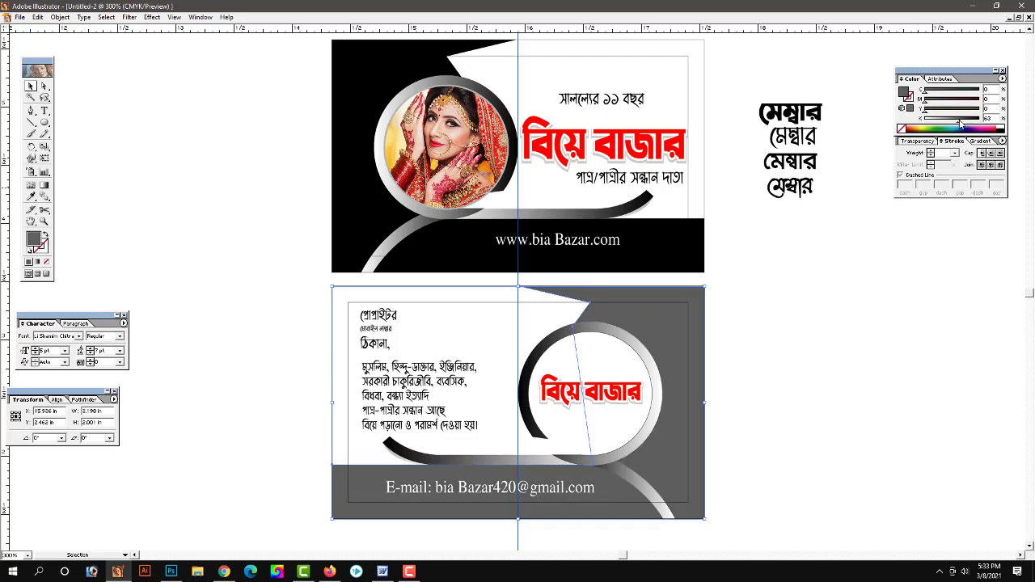
{"action": "left_click", "coordinate": [813, 380]}
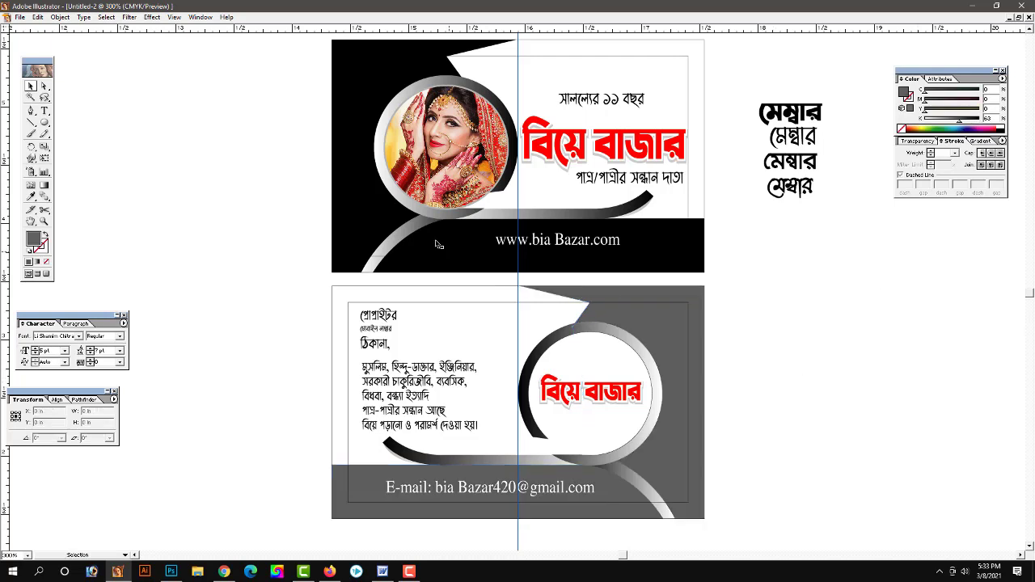
{"action": "left_click", "coordinate": [409, 194]}
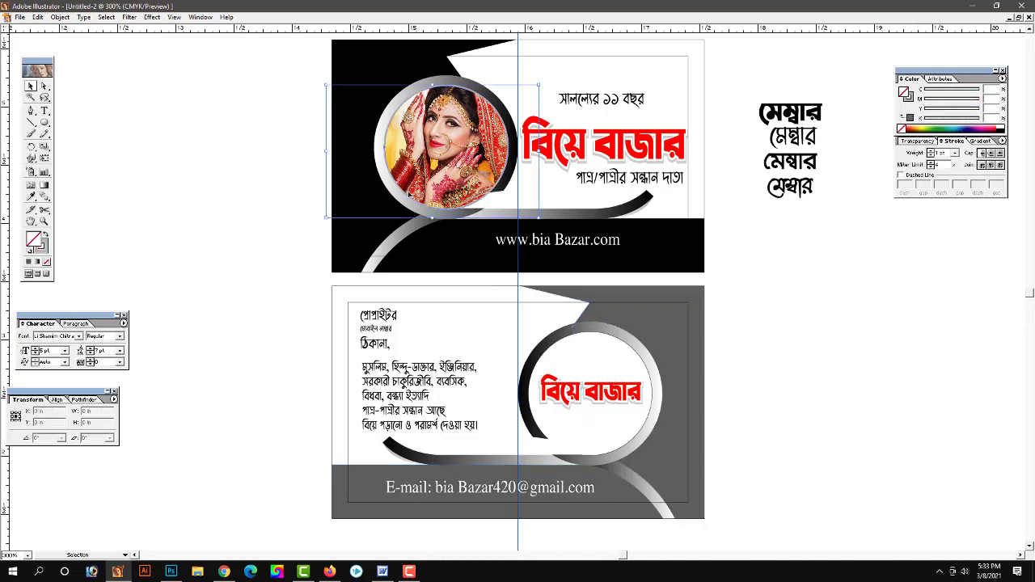
{"action": "left_click", "coordinate": [369, 248]}
{"action": "left_click", "coordinate": [964, 122]}
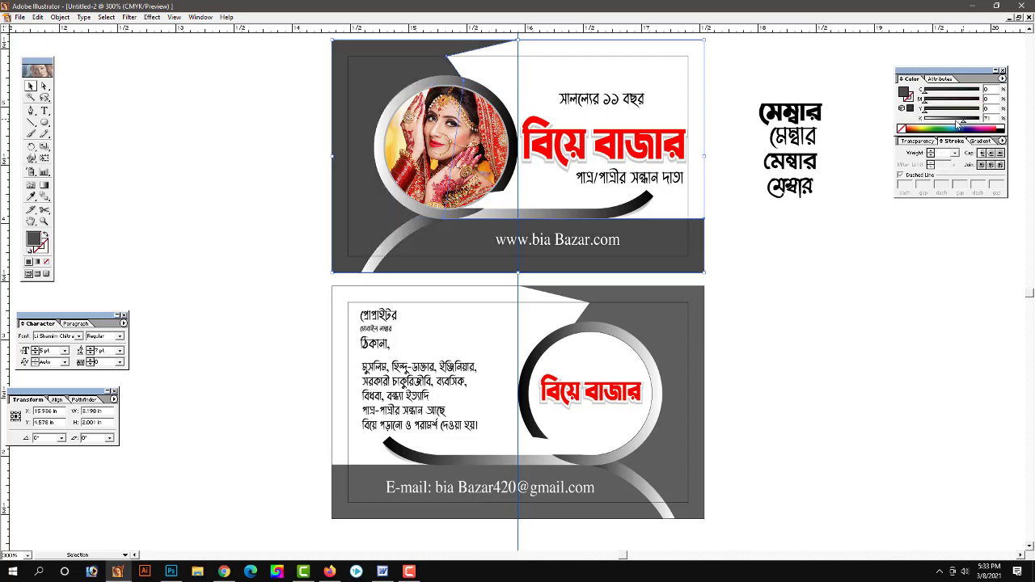
{"action": "left_click", "coordinate": [957, 121]}
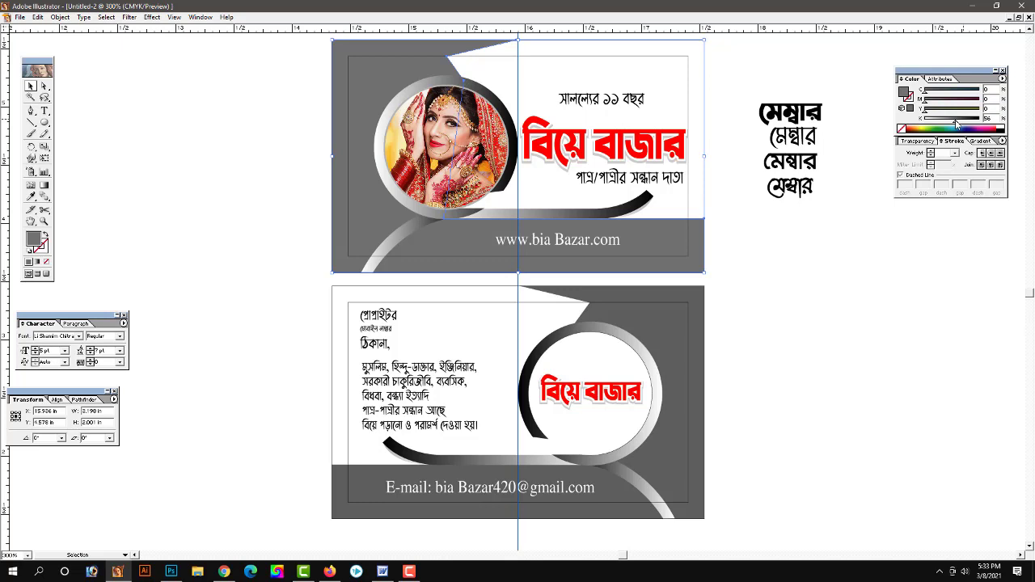
Adjust the front card's background fill through cyan and navy to bright blue
{"action": "mouse_move", "coordinate": [956, 123]}
{"action": "left_mouse_down"}
{"action": "mouse_move", "coordinate": [927, 113]}
{"action": "mouse_move", "coordinate": [955, 102]}
{"action": "left_mouse_up"}
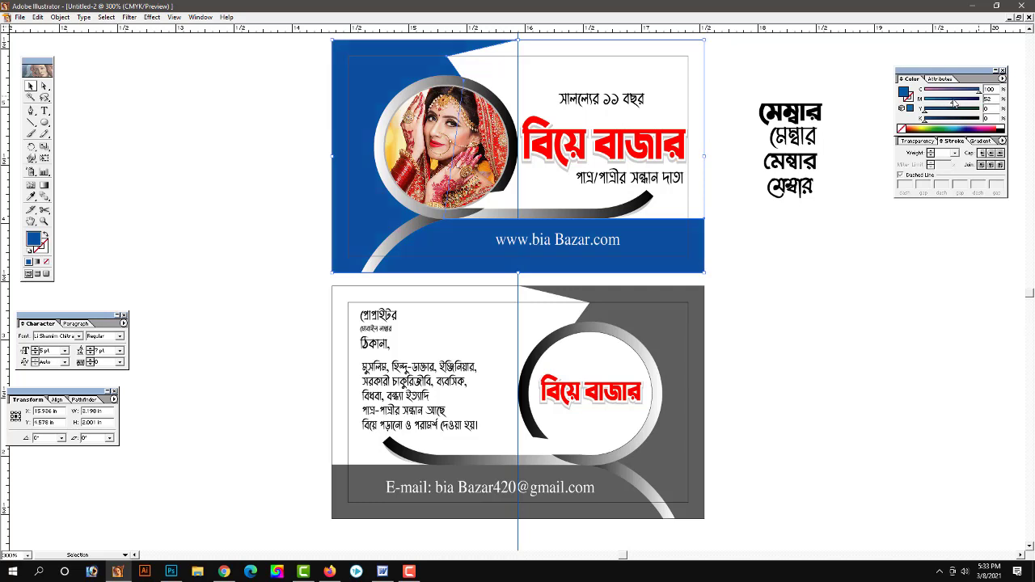
{"action": "mouse_move", "coordinate": [955, 102]}
{"action": "left_mouse_down"}
{"action": "mouse_move", "coordinate": [925, 103]}
{"action": "mouse_move", "coordinate": [946, 122]}
{"action": "left_mouse_up"}
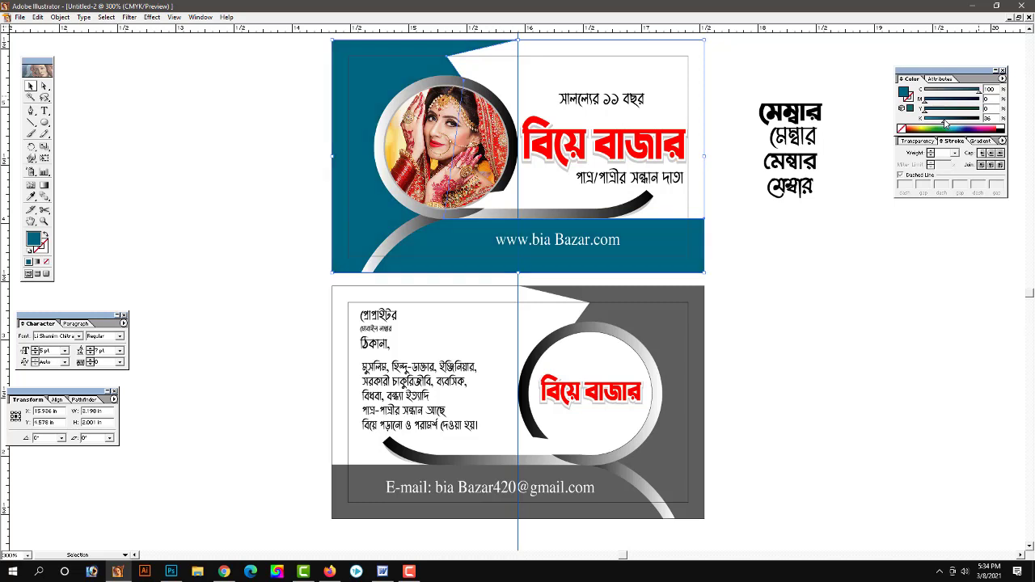
{"action": "left_click", "coordinate": [947, 102]}
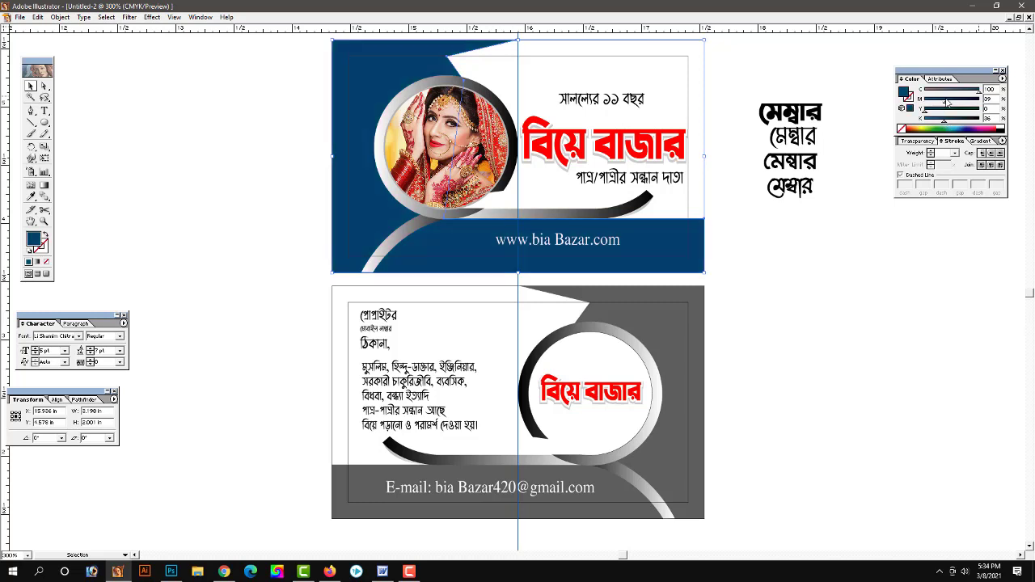
{"action": "left_click_drag", "start_coordinate": [948, 104], "coordinate": [956, 103]}
{"action": "left_click", "coordinate": [856, 360]}
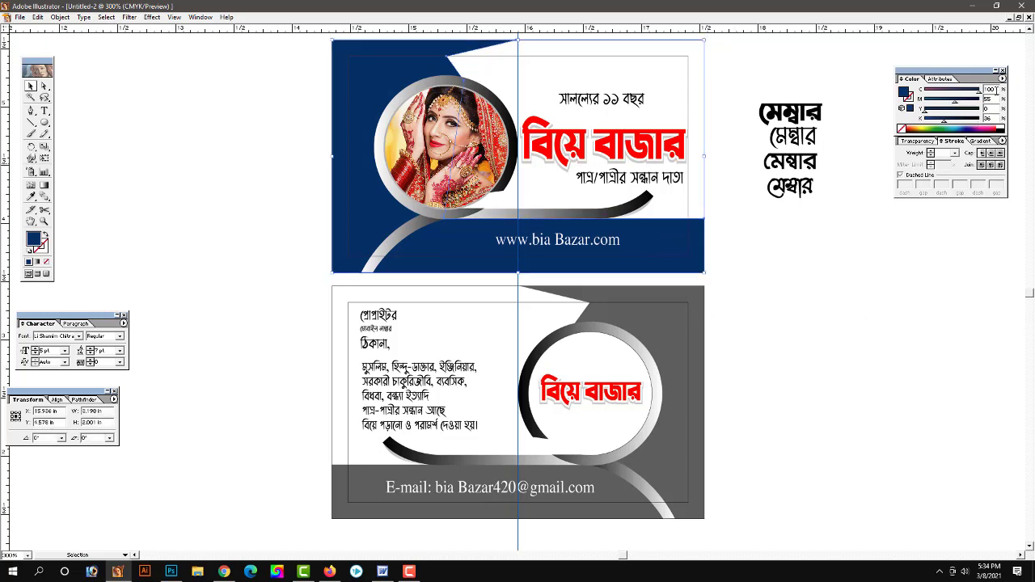
{"action": "left_click", "coordinate": [903, 95]}
{"action": "type", "text": "0"}
{"action": "key", "text": "Return"}
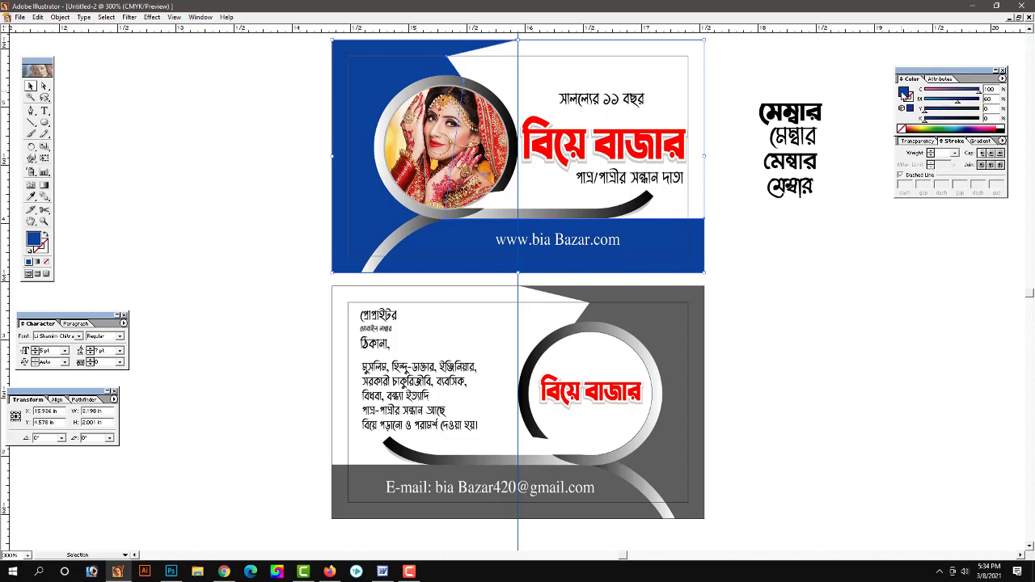
Fill the back card's grey background with C 100, M 60, Y 0, K 0
{"action": "left_click", "coordinate": [858, 293]}
{"action": "left_click", "coordinate": [694, 295]}
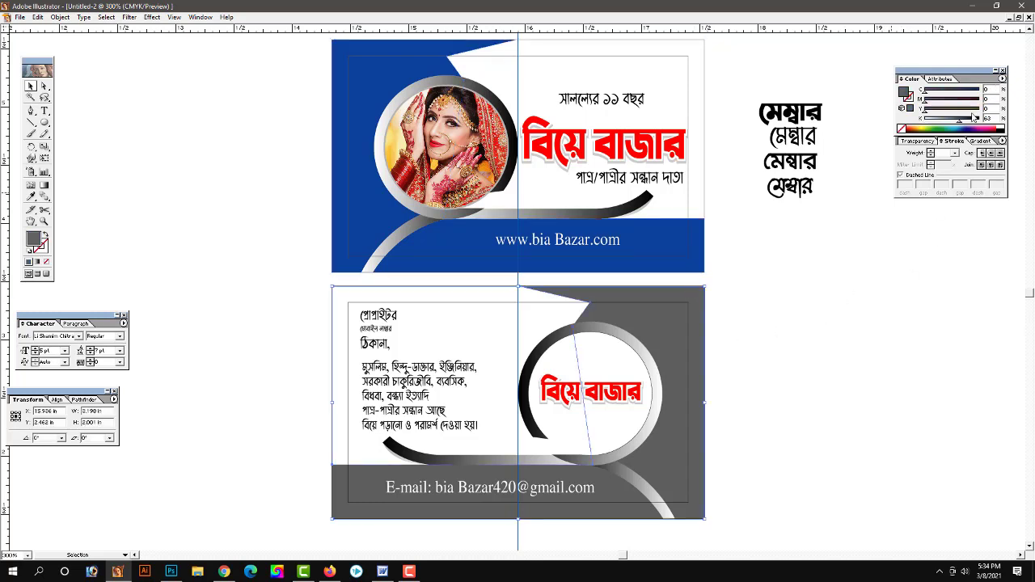
{"action": "left_click", "coordinate": [903, 88]}
{"action": "key", "text": "Tab"}
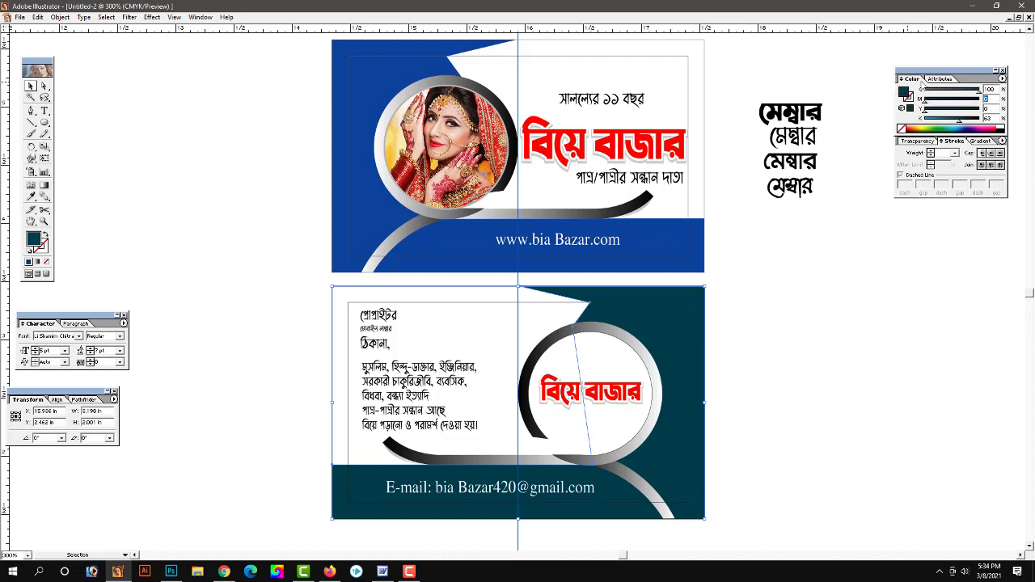
{"action": "key", "text": "Tab"}
{"action": "key", "text": "shift+Tab"}
{"action": "key", "text": "shift+Tab"}
{"action": "key", "text": "Tab"}
{"action": "key", "text": "Tab"}
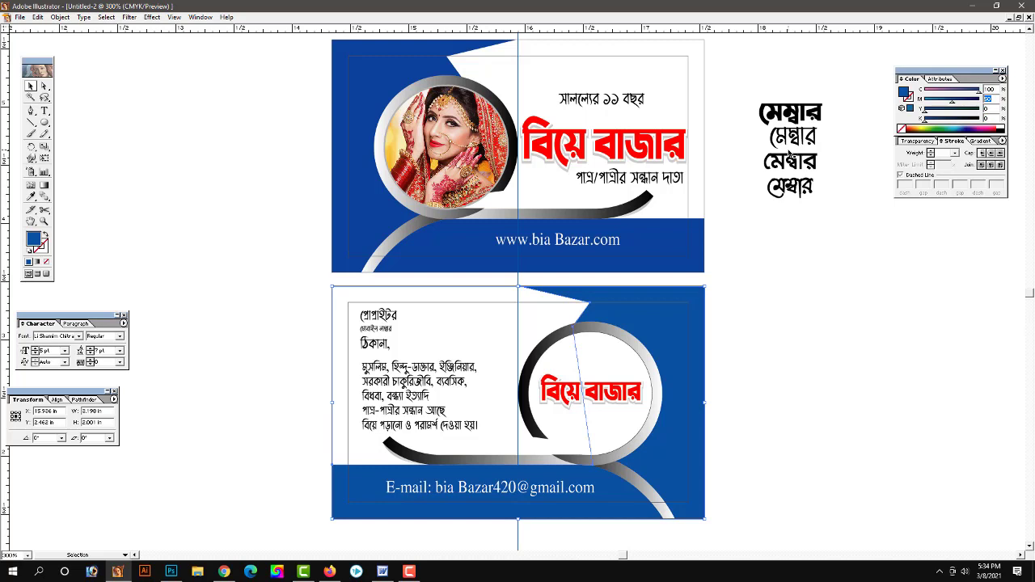
{"action": "left_click", "coordinate": [772, 435]}
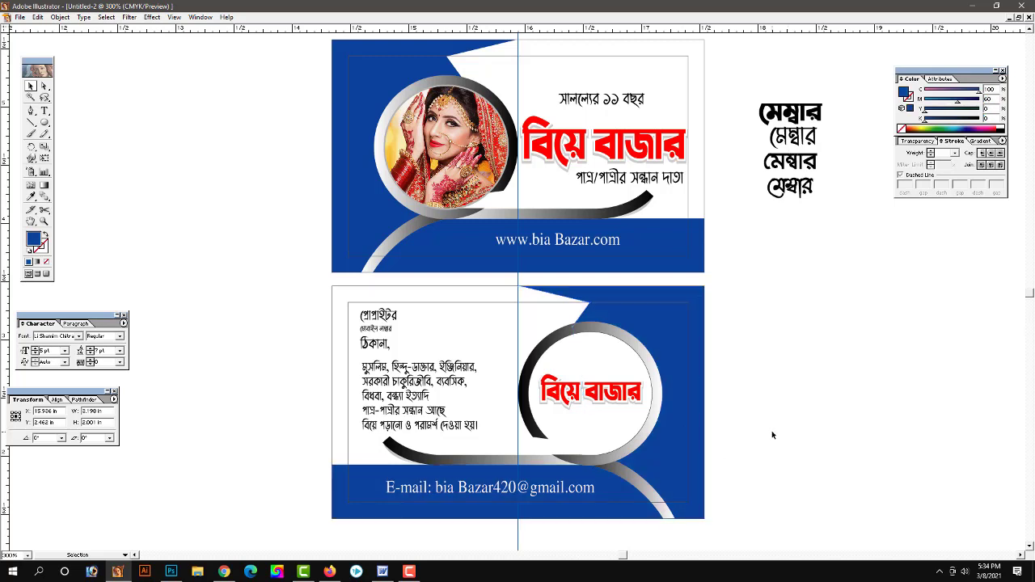
{"action": "scroll", "coordinate": [752, 429], "scroll_direction": "up", "scroll_amount": 2}
Set the swoosh's dark gradient stop to CMYK blue C100 M73 K17
{"action": "scroll", "coordinate": [695, 395], "scroll_direction": "down", "scroll_amount": 1}
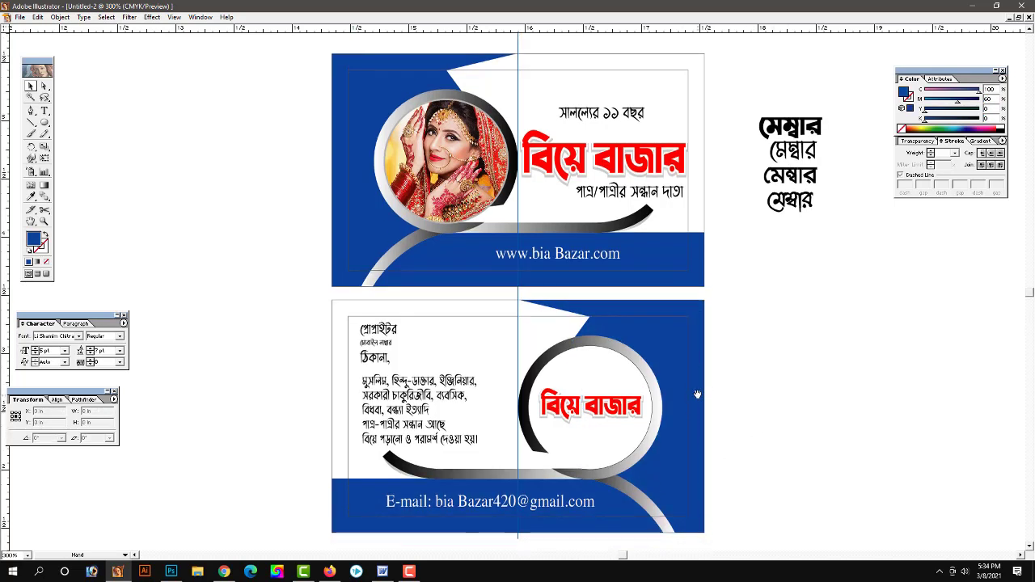
{"action": "left_click", "coordinate": [626, 228]}
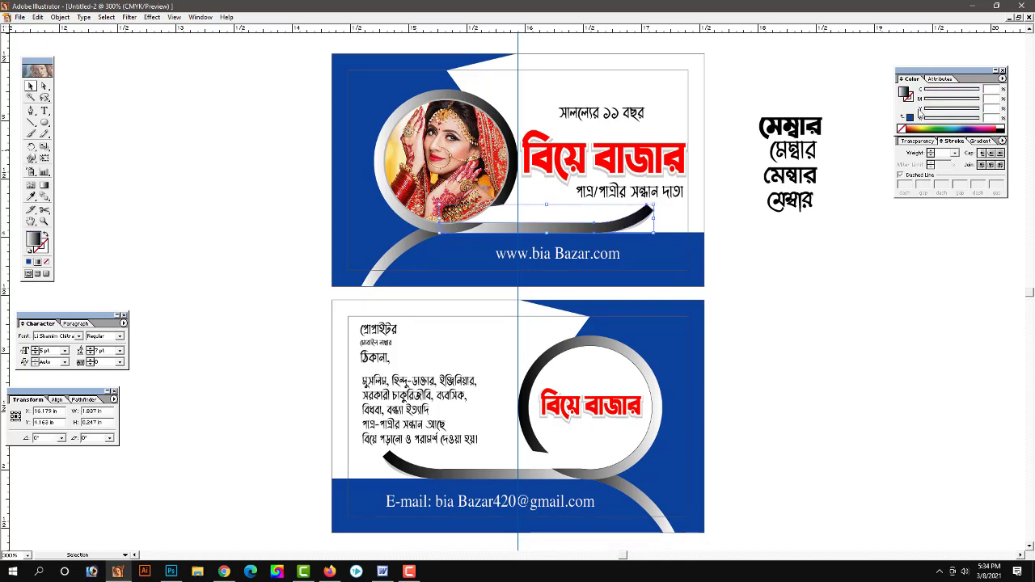
{"action": "left_click", "coordinate": [977, 142]}
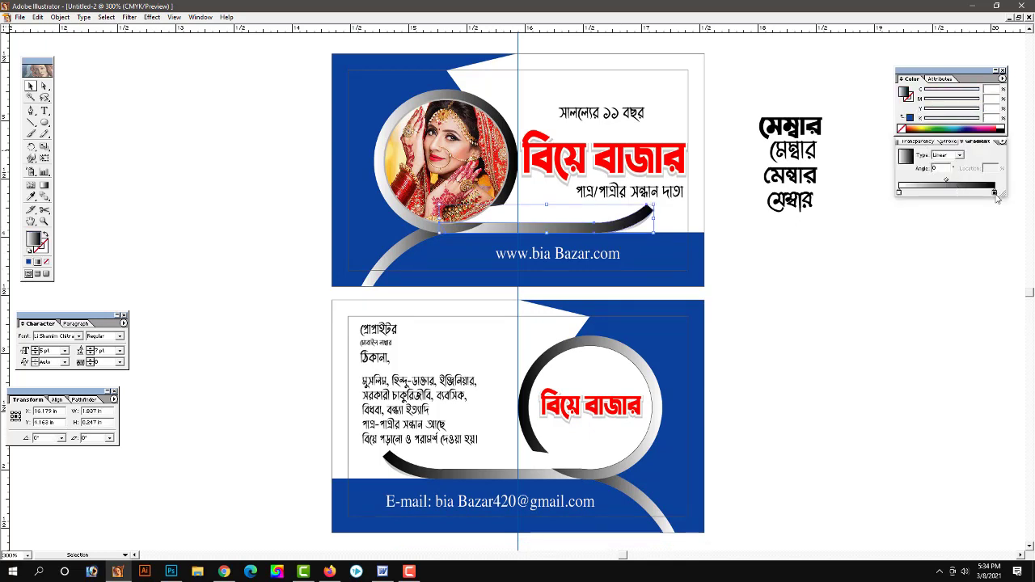
{"action": "left_click", "coordinate": [994, 191]}
{"action": "left_click", "coordinate": [1002, 79]}
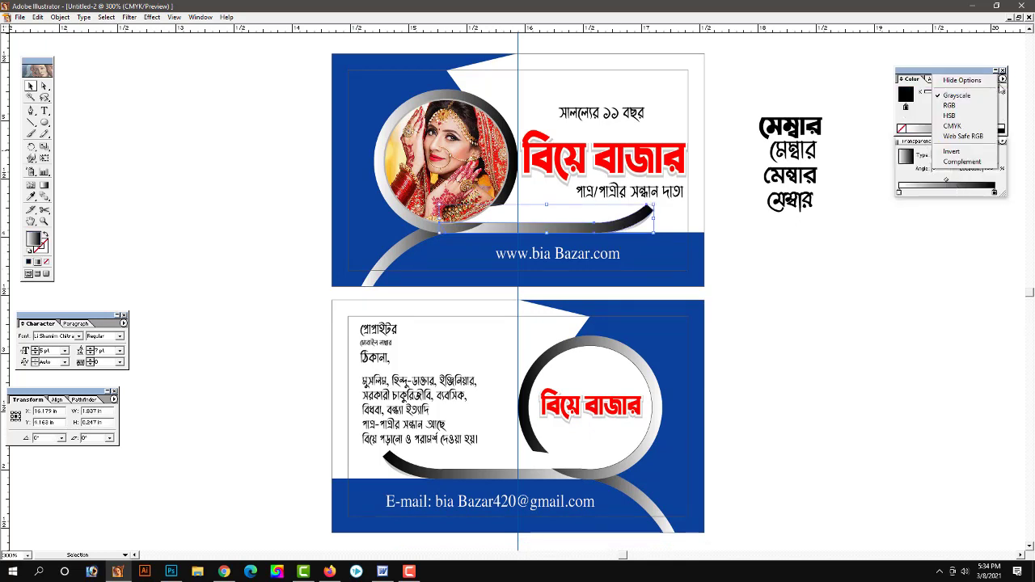
{"action": "left_click", "coordinate": [974, 127]}
{"action": "left_click", "coordinate": [975, 126]}
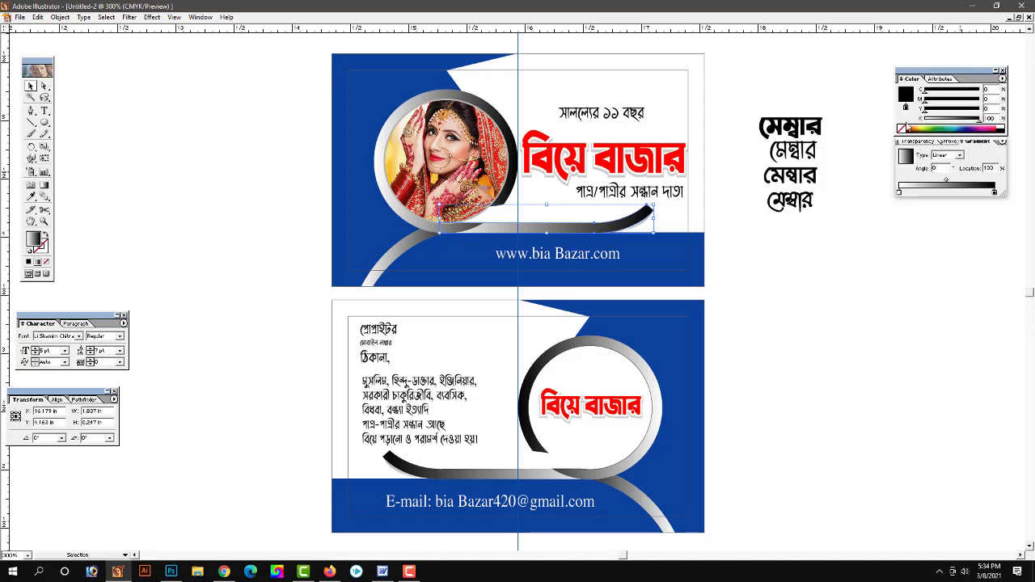
{"action": "left_click_drag", "start_coordinate": [924, 90], "coordinate": [979, 91]}
{"action": "left_click", "coordinate": [963, 100]}
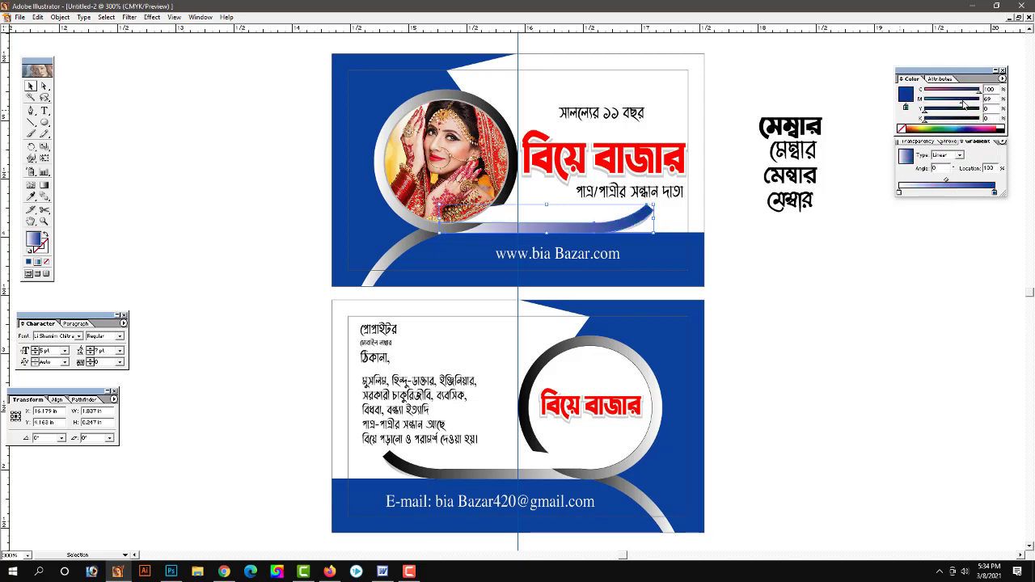
{"action": "left_click_drag", "start_coordinate": [964, 103], "coordinate": [956, 106]}
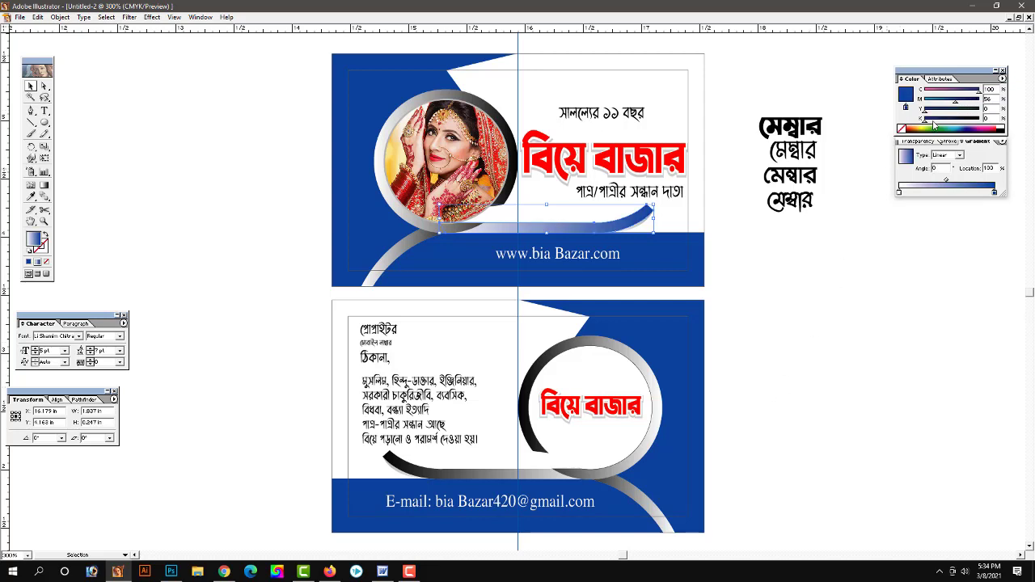
{"action": "left_click", "coordinate": [935, 119]}
{"action": "left_click", "coordinate": [802, 349]}
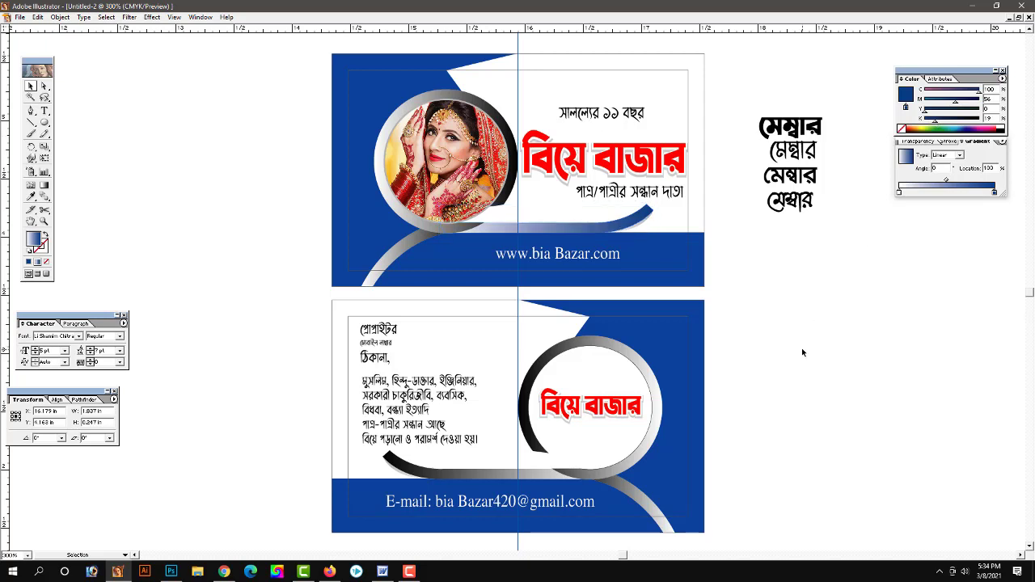
{"action": "left_click", "coordinate": [418, 227]}
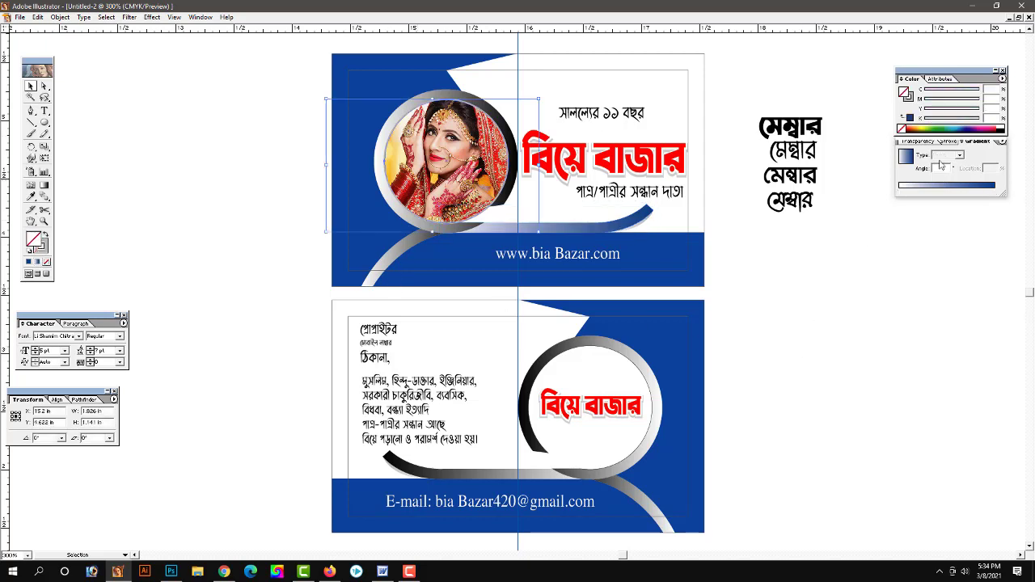
Change the photo ring's dark gradient stop to CMYK navy C100 M92 K38
{"action": "left_click", "coordinate": [974, 191]}
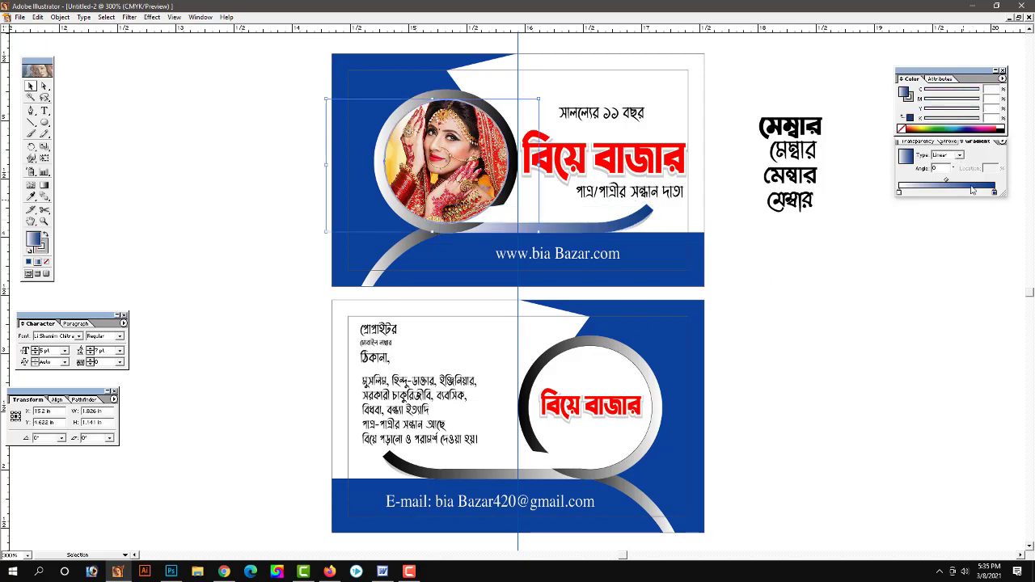
{"action": "left_click", "coordinate": [298, 134]}
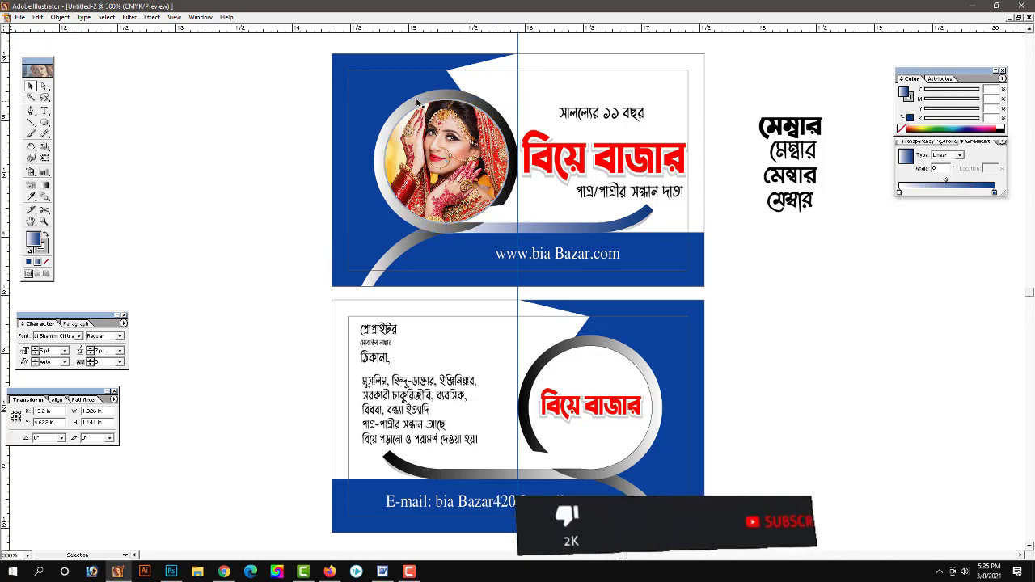
{"action": "left_click", "coordinate": [446, 95]}
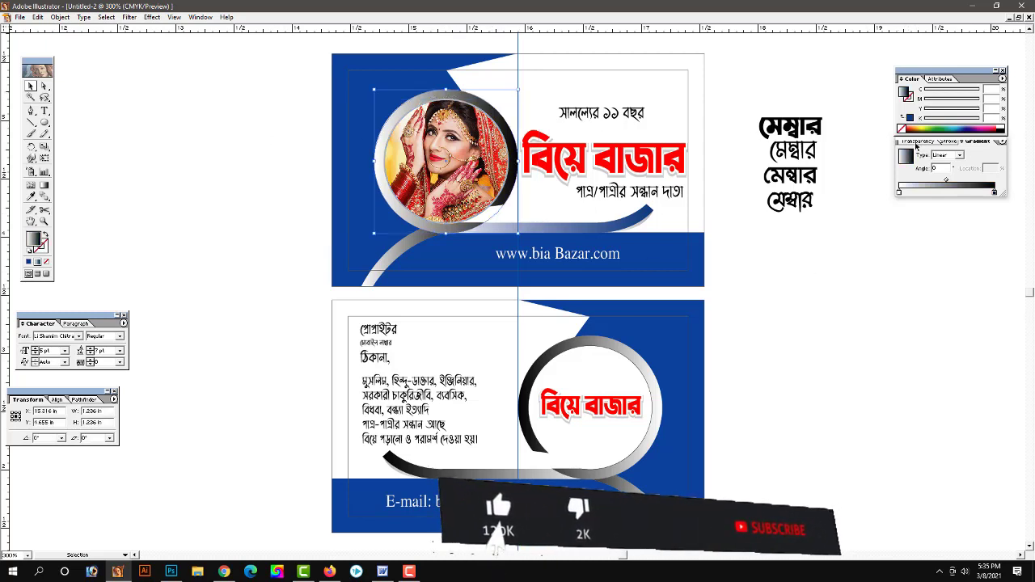
{"action": "left_click", "coordinate": [993, 192]}
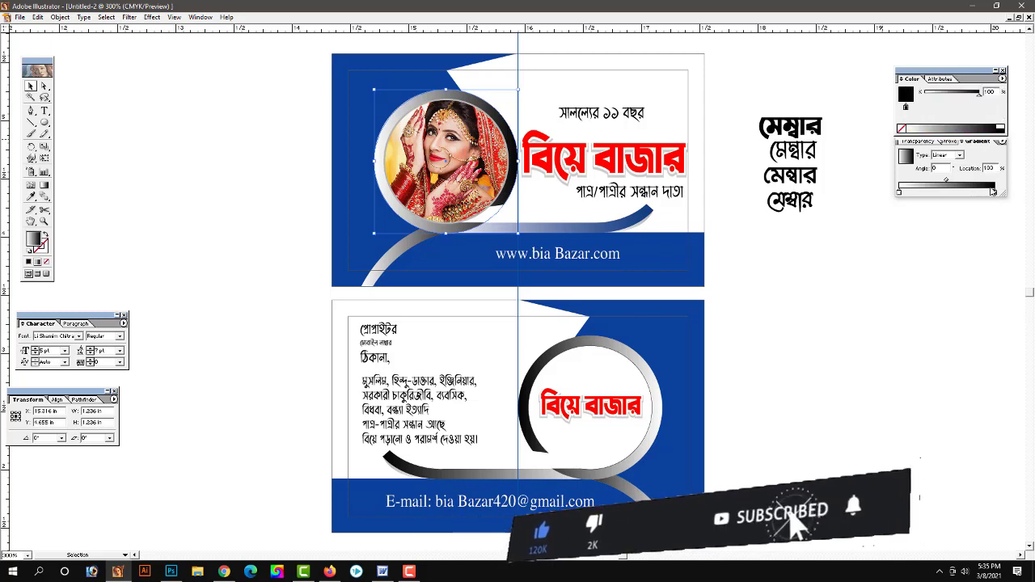
{"action": "left_click", "coordinate": [1002, 78]}
{"action": "left_click", "coordinate": [952, 125]}
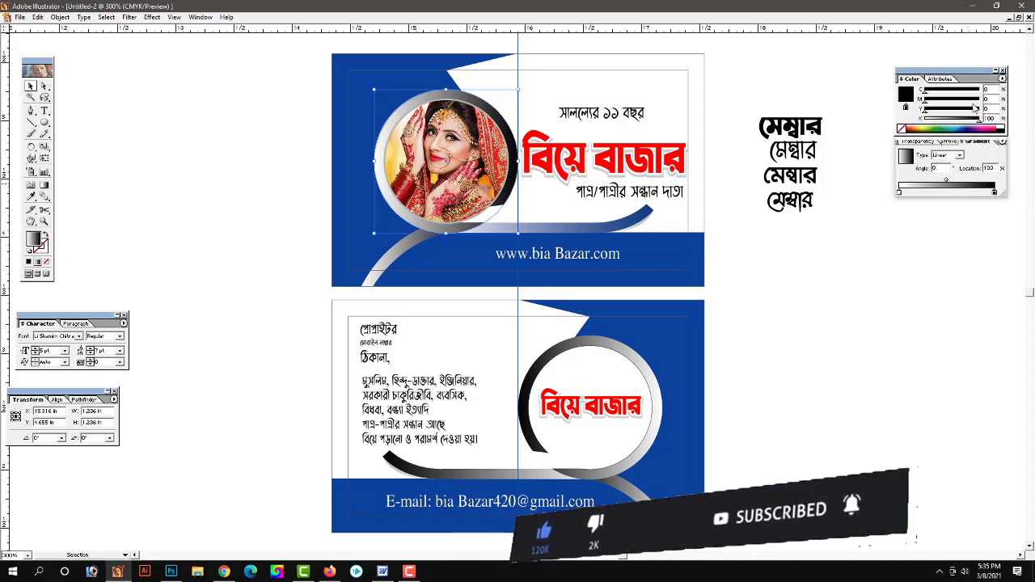
{"action": "mouse_move", "coordinate": [923, 92]}
{"action": "left_mouse_down"}
{"action": "mouse_move", "coordinate": [979, 92]}
{"action": "mouse_move", "coordinate": [962, 102]}
{"action": "left_mouse_up"}
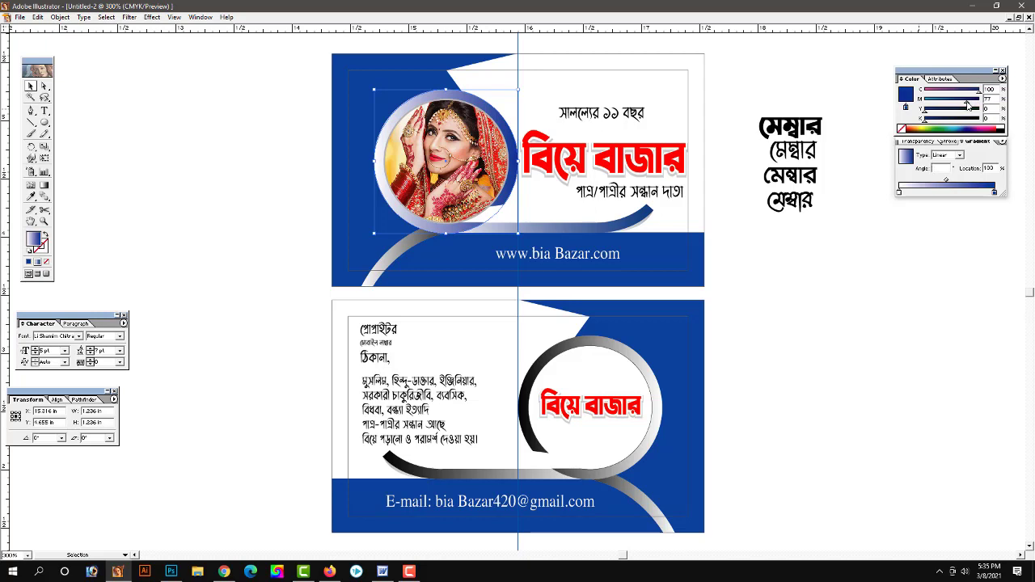
{"action": "left_click_drag", "start_coordinate": [975, 101], "coordinate": [952, 120]}
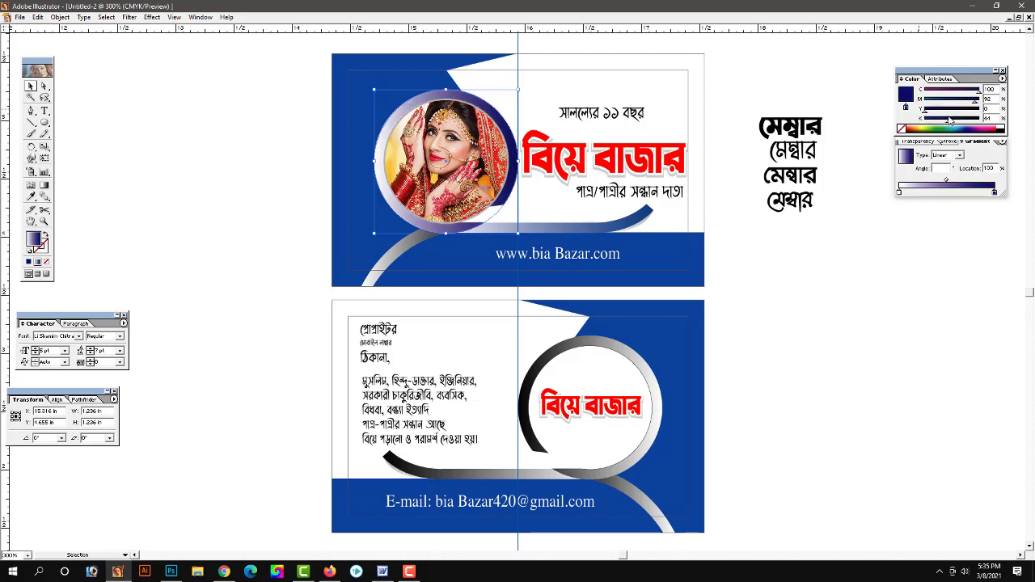
{"action": "left_click", "coordinate": [866, 348]}
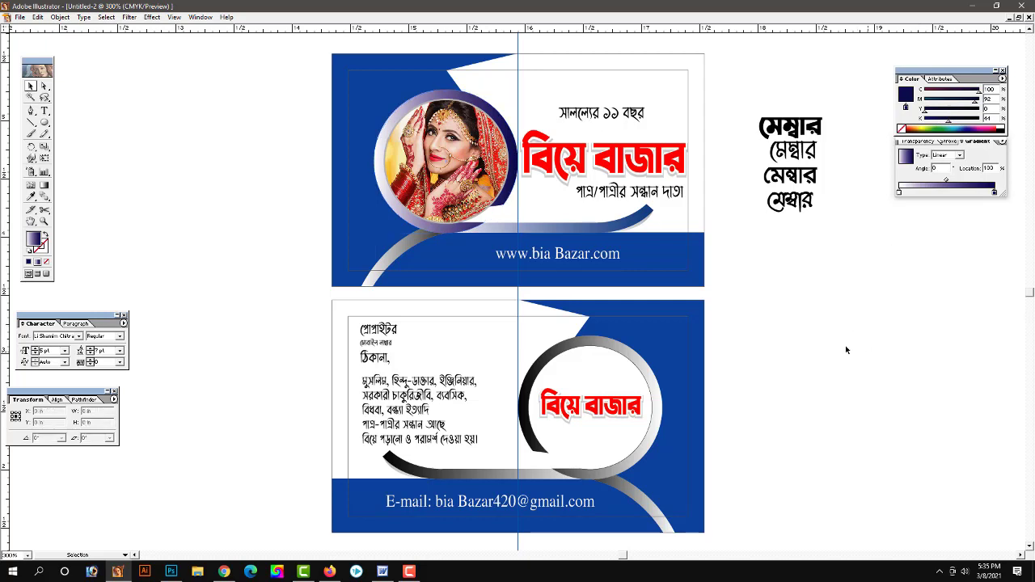
Set the lower-left swoosh's dark gradient stop to CMYK navy C100 M50 K67
{"action": "left_click", "coordinate": [406, 254]}
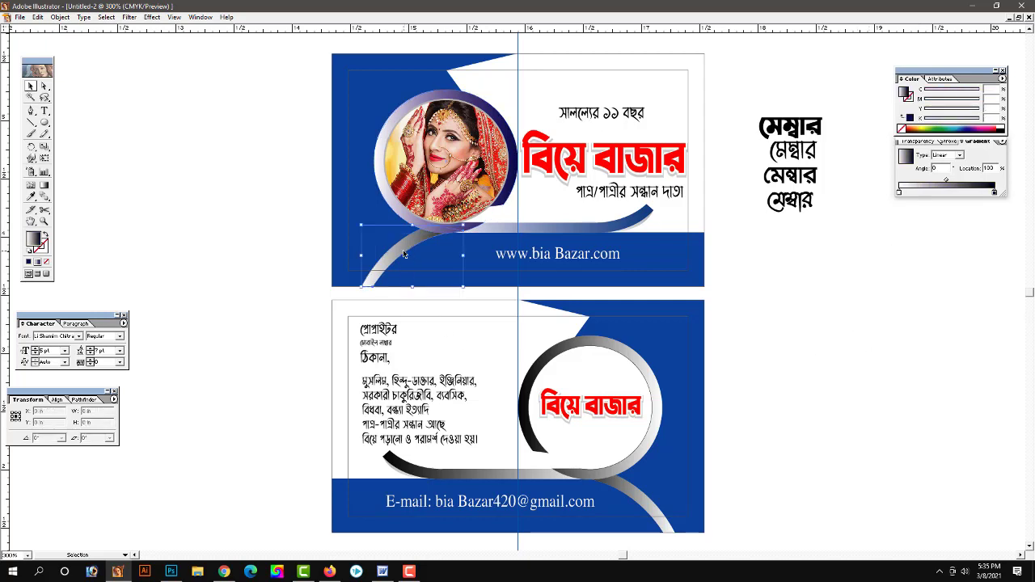
{"action": "left_click", "coordinate": [995, 193]}
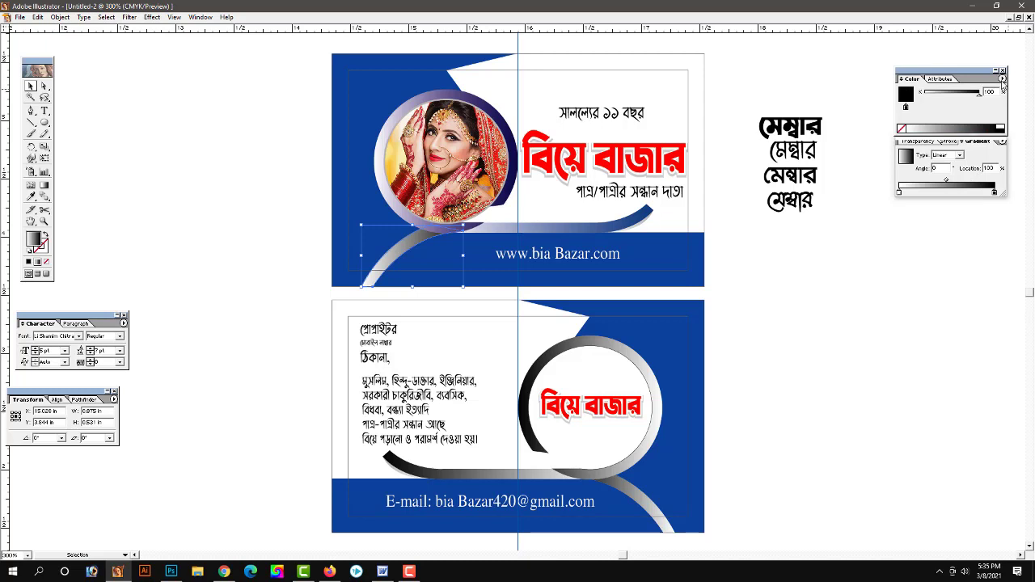
{"action": "left_click", "coordinate": [1003, 79]}
{"action": "left_click", "coordinate": [975, 127]}
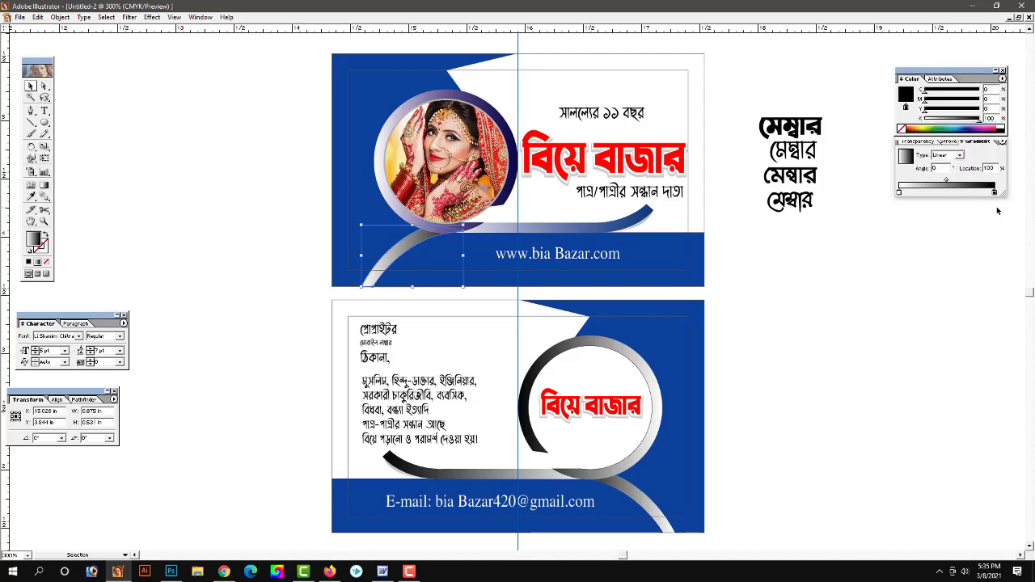
{"action": "left_click", "coordinate": [949, 127]}
{"action": "left_click", "coordinate": [974, 91]}
{"action": "left_click", "coordinate": [952, 99]}
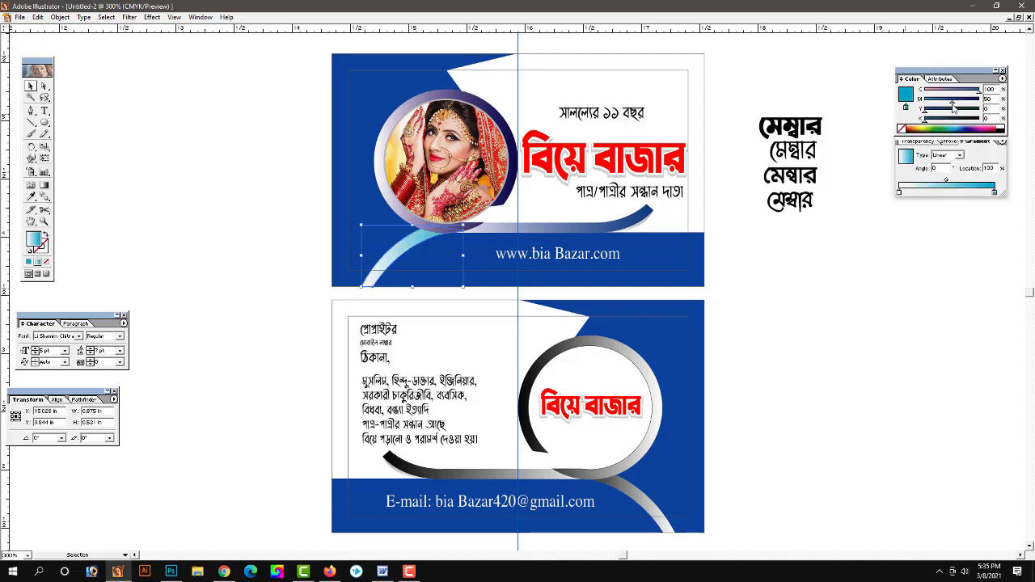
{"action": "left_click", "coordinate": [940, 118]}
{"action": "left_click_drag", "start_coordinate": [938, 119], "coordinate": [965, 118]}
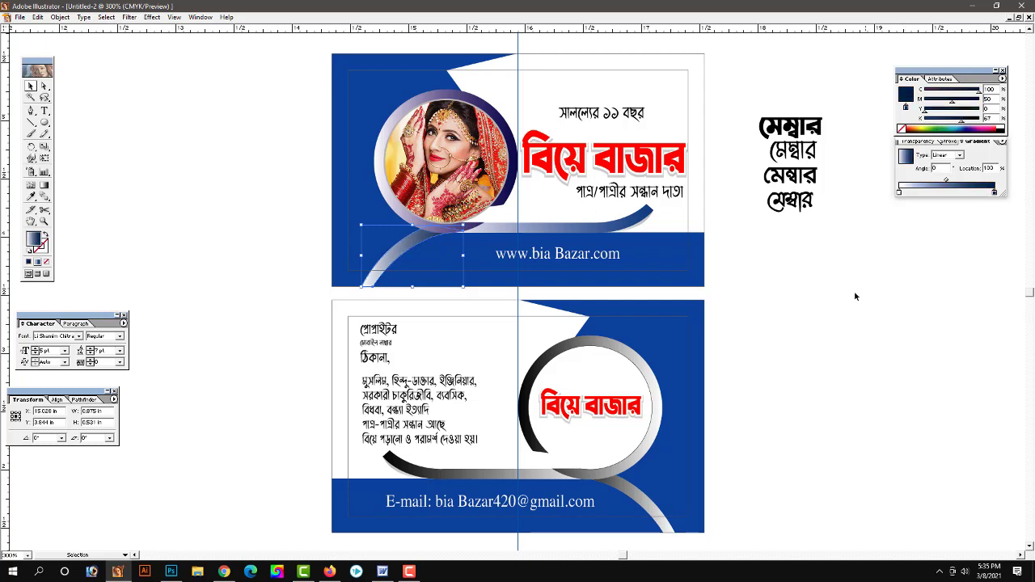
{"action": "left_click", "coordinate": [857, 340]}
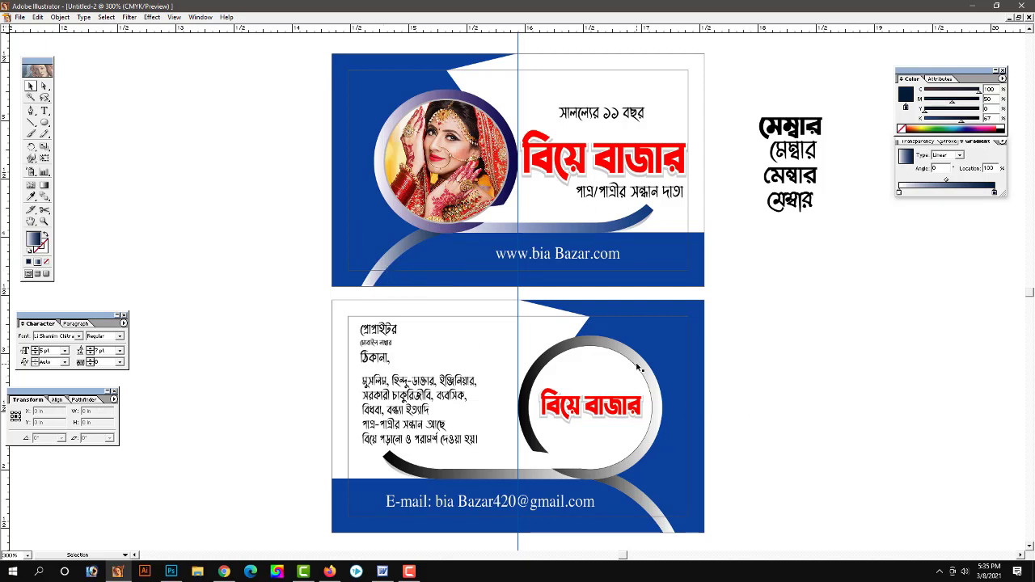
Ungroup the back card's title ring and give it a white-to-black gradient
{"action": "left_click", "coordinate": [565, 459]}
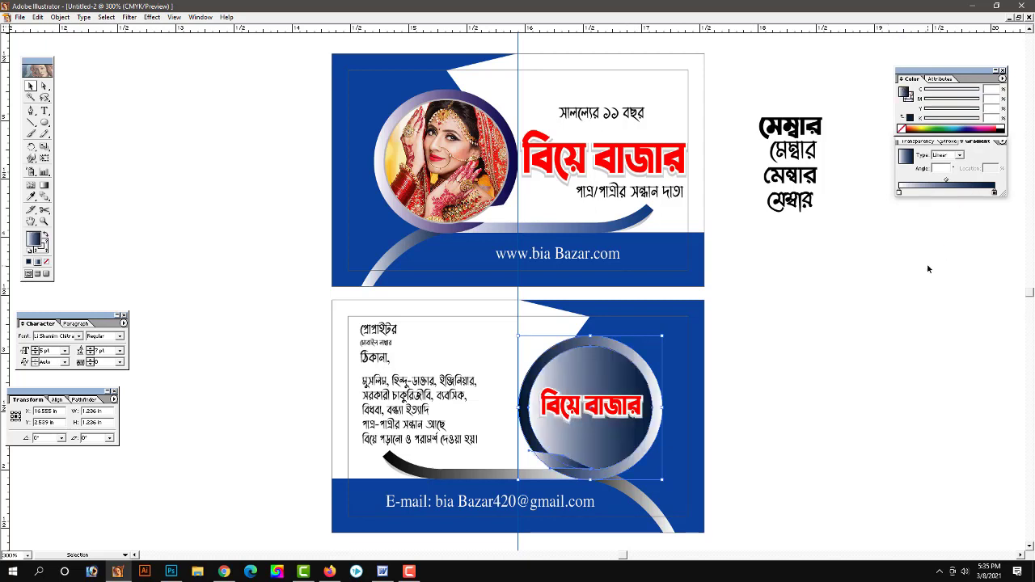
{"action": "left_click", "coordinate": [946, 187]}
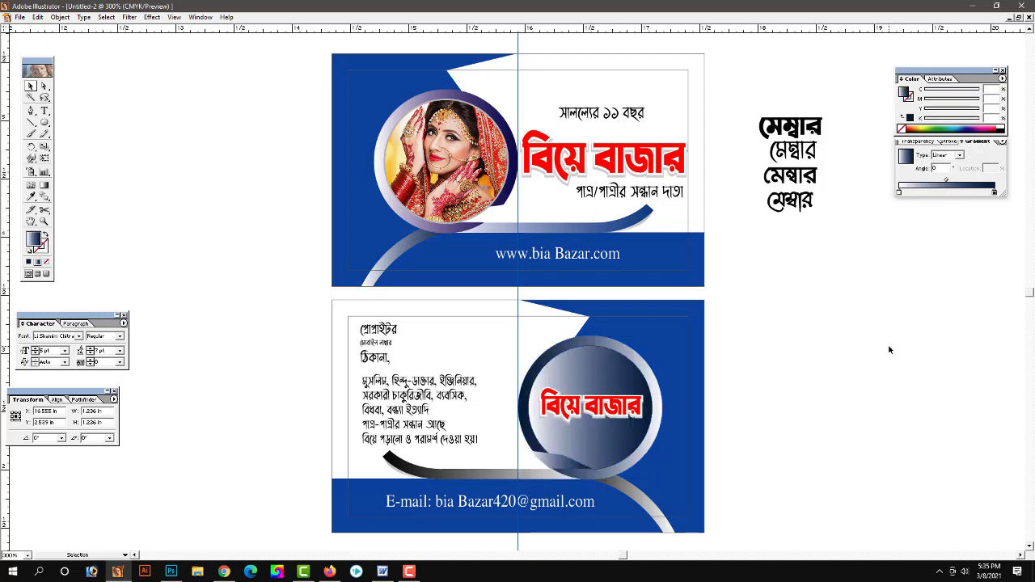
{"action": "key", "text": "ctrl+z"}
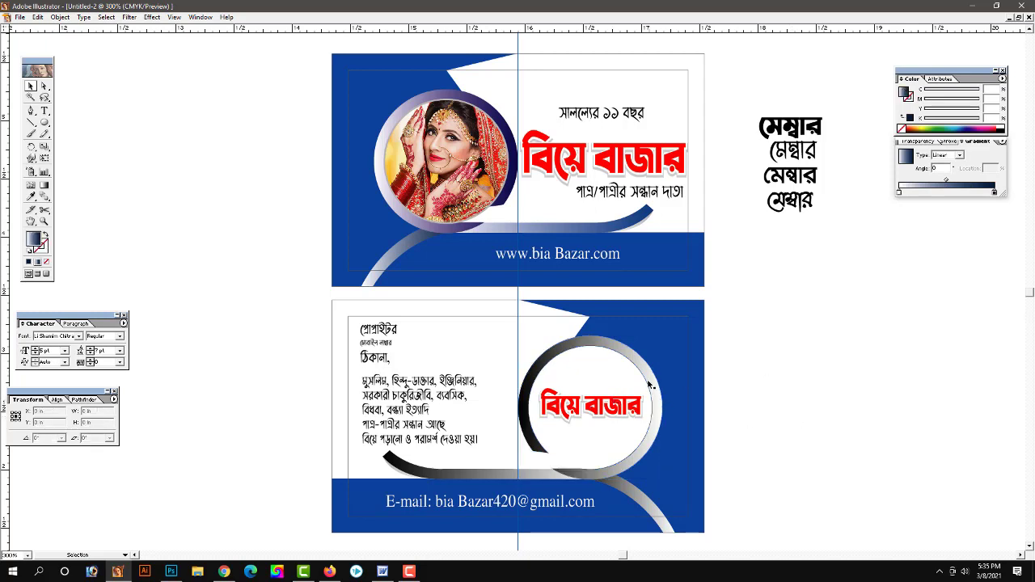
{"action": "right_click", "coordinate": [649, 380]}
{"action": "left_click", "coordinate": [679, 412]}
{"action": "left_click", "coordinate": [945, 186]}
Turn the ring gradient's black stop into CMYK navy blue with full cyan
{"action": "left_click", "coordinate": [993, 192]}
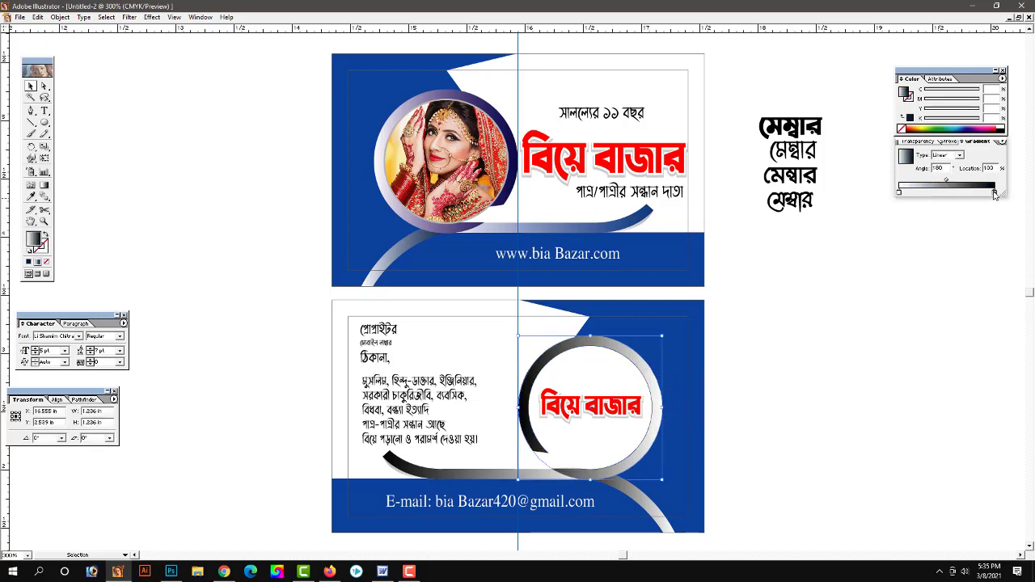
{"action": "left_click", "coordinate": [1001, 79]}
{"action": "left_click", "coordinate": [952, 125]}
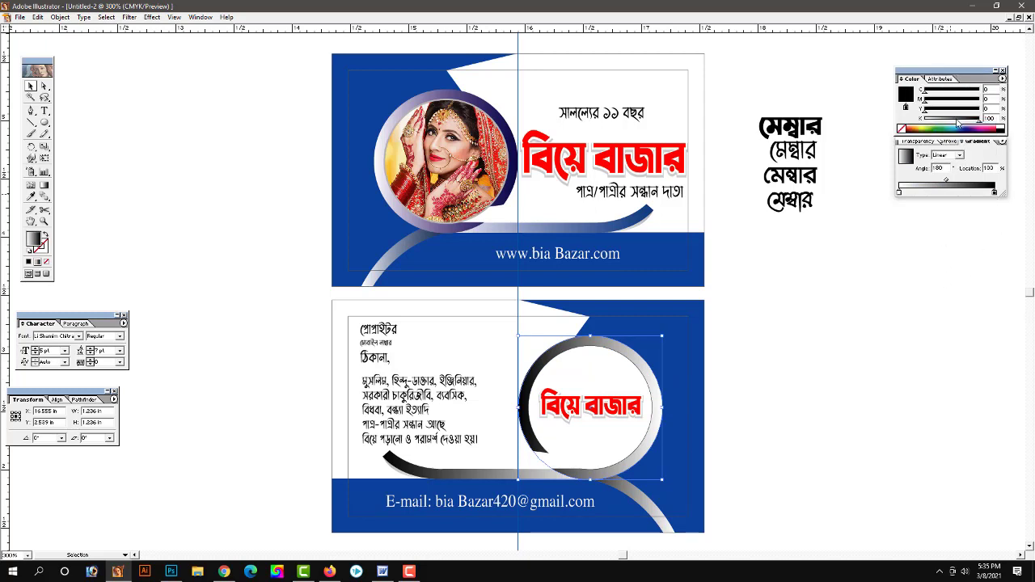
{"action": "mouse_move", "coordinate": [930, 88]}
{"action": "left_mouse_down"}
{"action": "mouse_move", "coordinate": [980, 89]}
{"action": "mouse_move", "coordinate": [922, 109]}
{"action": "mouse_move", "coordinate": [944, 98]}
{"action": "mouse_move", "coordinate": [948, 119]}
{"action": "mouse_move", "coordinate": [954, 101]}
{"action": "left_mouse_up"}
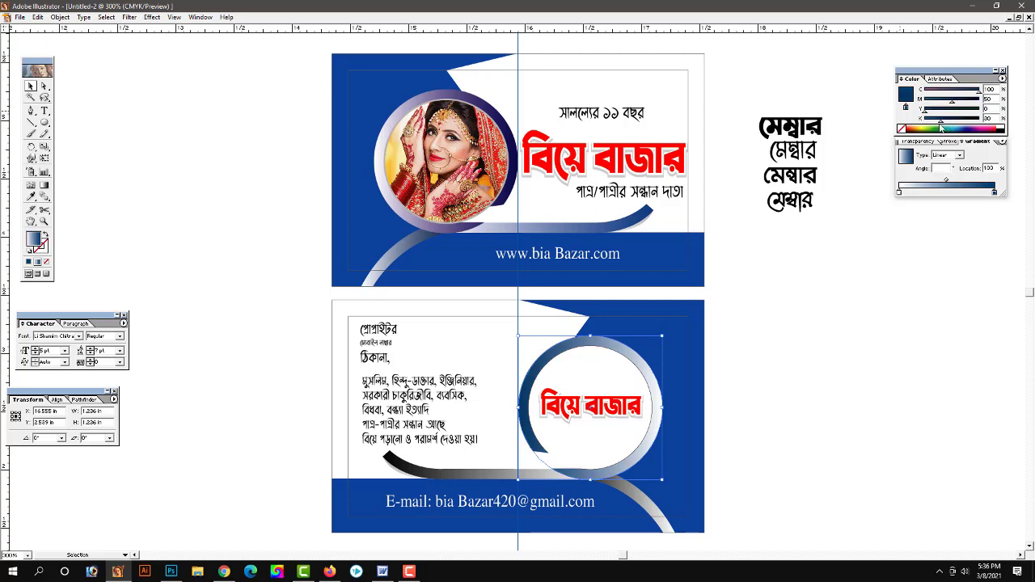
{"action": "left_click_drag", "start_coordinate": [940, 123], "coordinate": [967, 102]}
Give the back card's black swoosh a linear gradient with its end stop shown in CMYK
{"action": "left_click", "coordinate": [582, 475]}
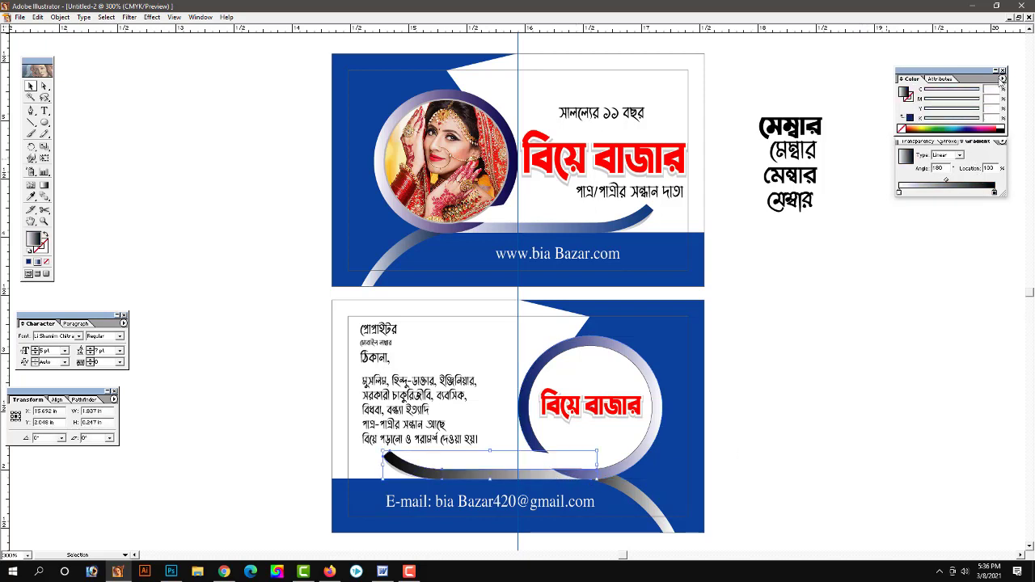
{"action": "left_click", "coordinate": [1002, 79]}
{"action": "left_click", "coordinate": [962, 127]}
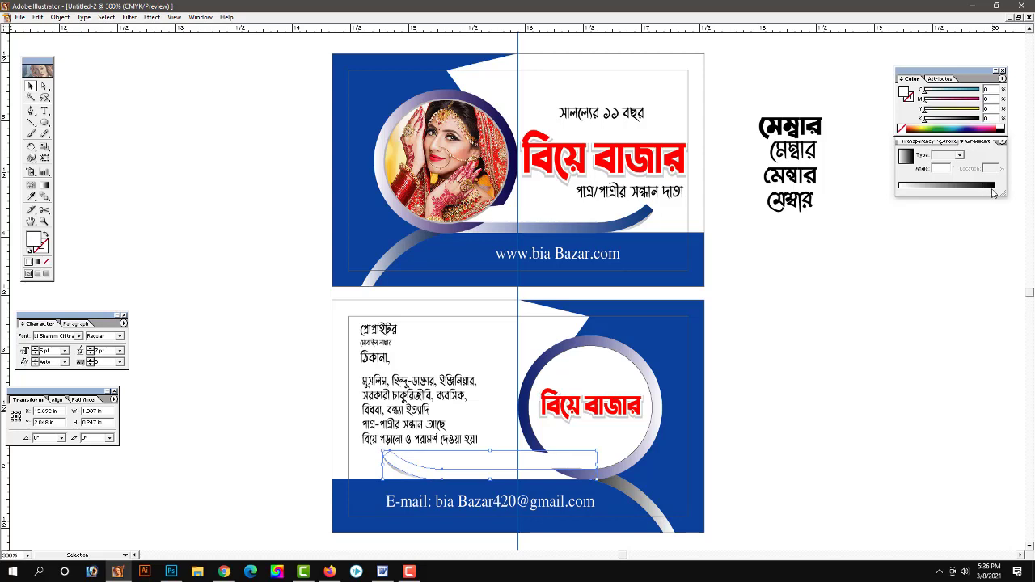
{"action": "left_click", "coordinate": [993, 191]}
{"action": "left_click", "coordinate": [995, 192]}
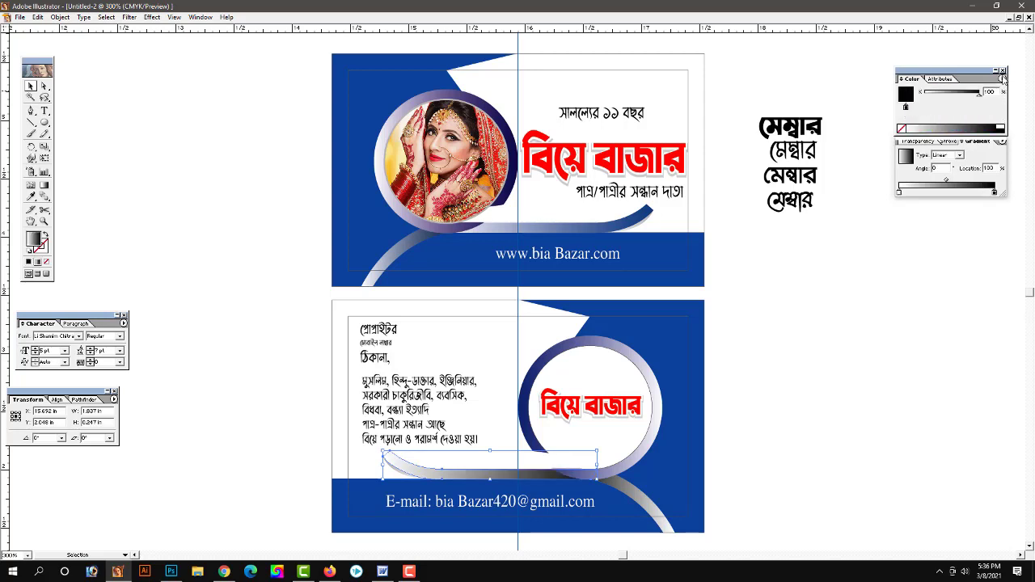
{"action": "left_click", "coordinate": [1002, 79]}
{"action": "left_click", "coordinate": [968, 125]}
Make the gradient's end stop a dark navy blue using cyan, magenta and black
{"action": "mouse_move", "coordinate": [978, 119]}
{"action": "left_mouse_down"}
{"action": "mouse_move", "coordinate": [924, 119]}
{"action": "mouse_move", "coordinate": [978, 91]}
{"action": "left_mouse_up"}
{"action": "left_click", "coordinate": [936, 100]}
{"action": "left_click", "coordinate": [940, 119]}
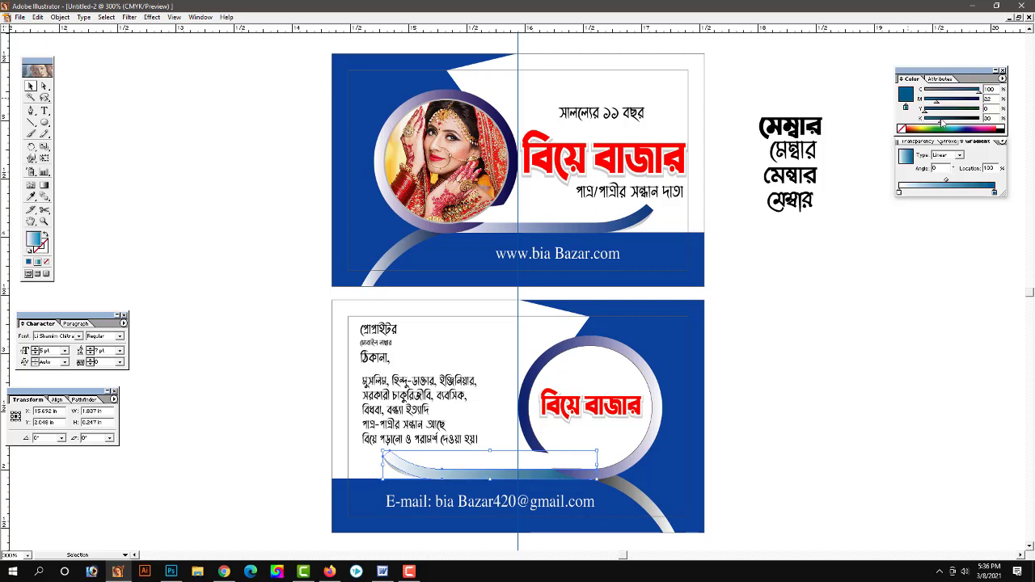
{"action": "left_click_drag", "start_coordinate": [941, 121], "coordinate": [970, 101]}
{"action": "left_click", "coordinate": [955, 102]}
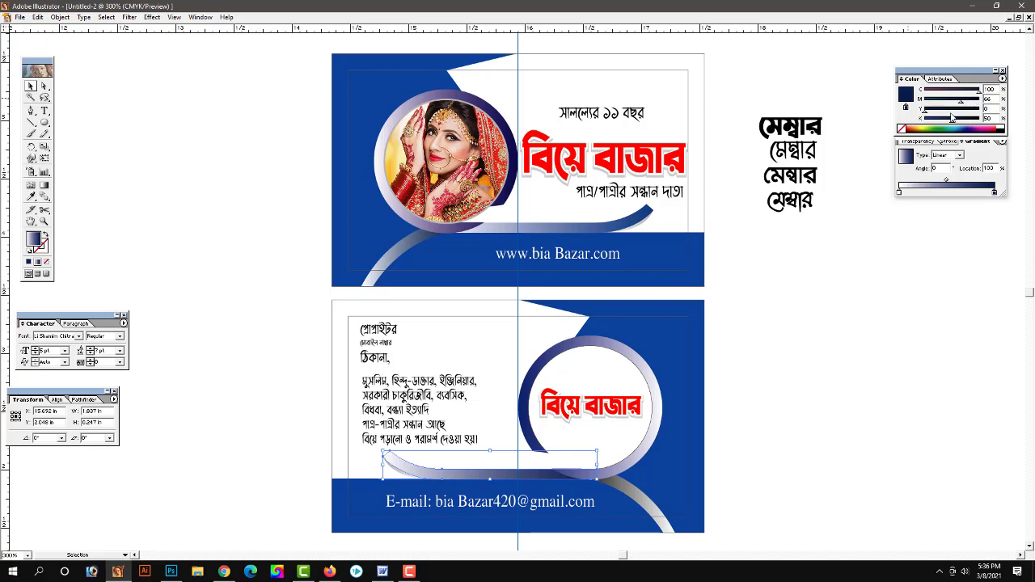
{"action": "left_click_drag", "start_coordinate": [951, 118], "coordinate": [937, 122]}
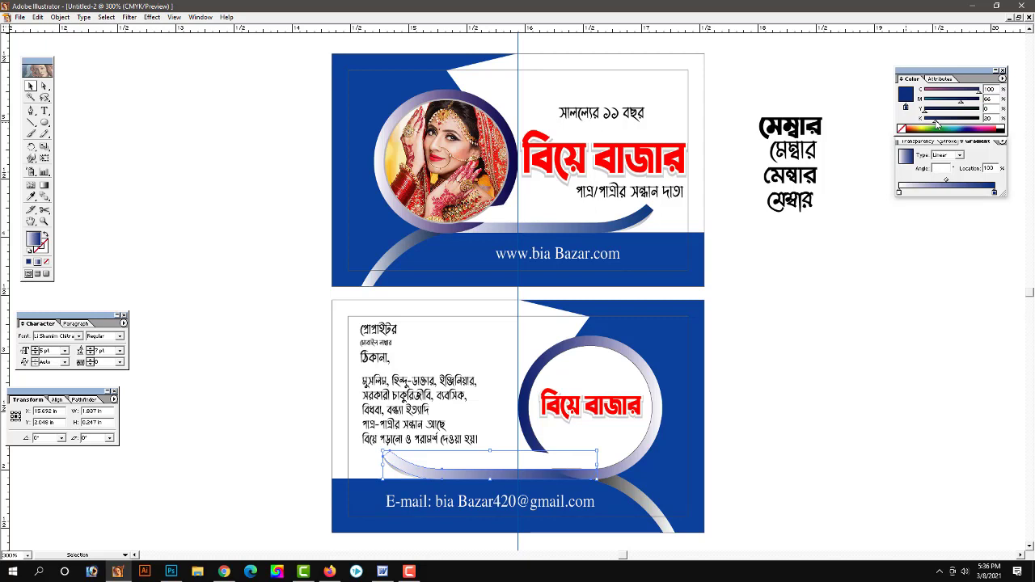
Move the white stop about a third along and the blue stop to the gradient's start
{"action": "left_click_drag", "start_coordinate": [900, 194], "coordinate": [928, 193]}
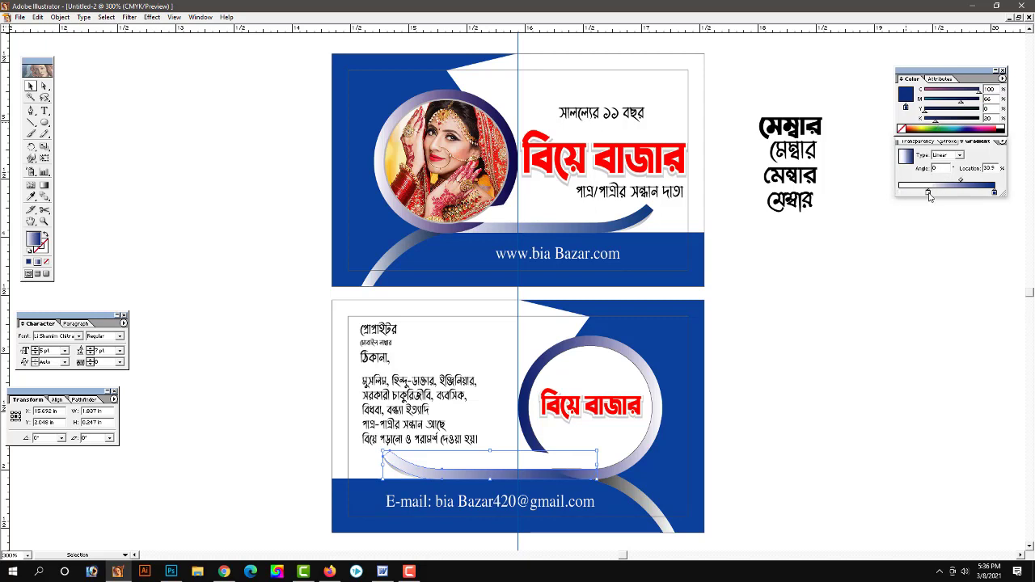
{"action": "mouse_move", "coordinate": [994, 193]}
{"action": "left_mouse_down"}
{"action": "mouse_move", "coordinate": [899, 193]}
{"action": "mouse_move", "coordinate": [993, 194]}
{"action": "left_mouse_up"}
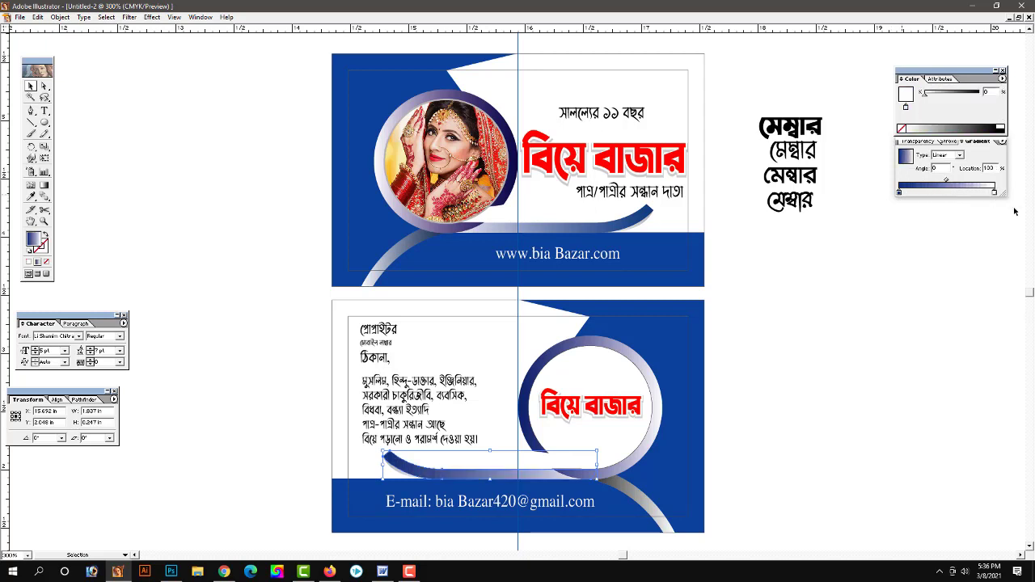
{"action": "left_click", "coordinate": [906, 304]}
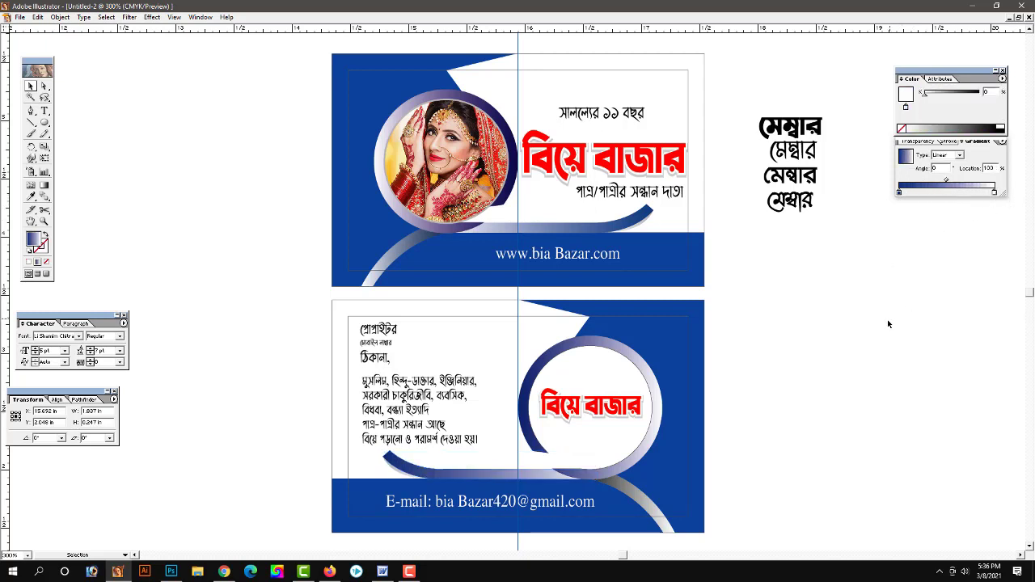
Give the back card's lower-right swoosh a linear gradient with a C100 M22 blue stop
{"action": "left_click", "coordinate": [644, 492]}
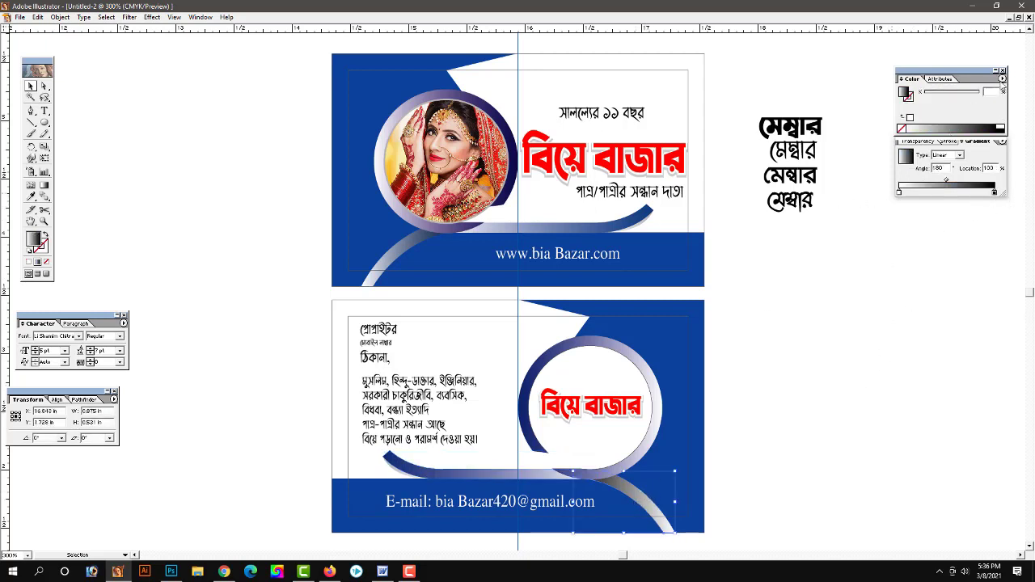
{"action": "left_click", "coordinate": [1001, 78]}
{"action": "left_click", "coordinate": [976, 127]}
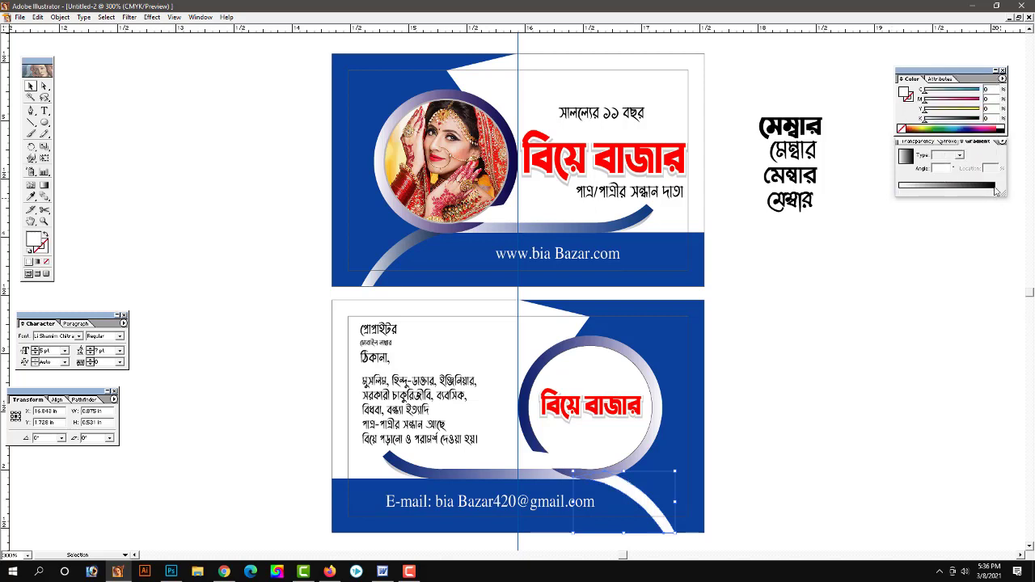
{"action": "left_click", "coordinate": [994, 186]}
{"action": "left_click", "coordinate": [995, 193]}
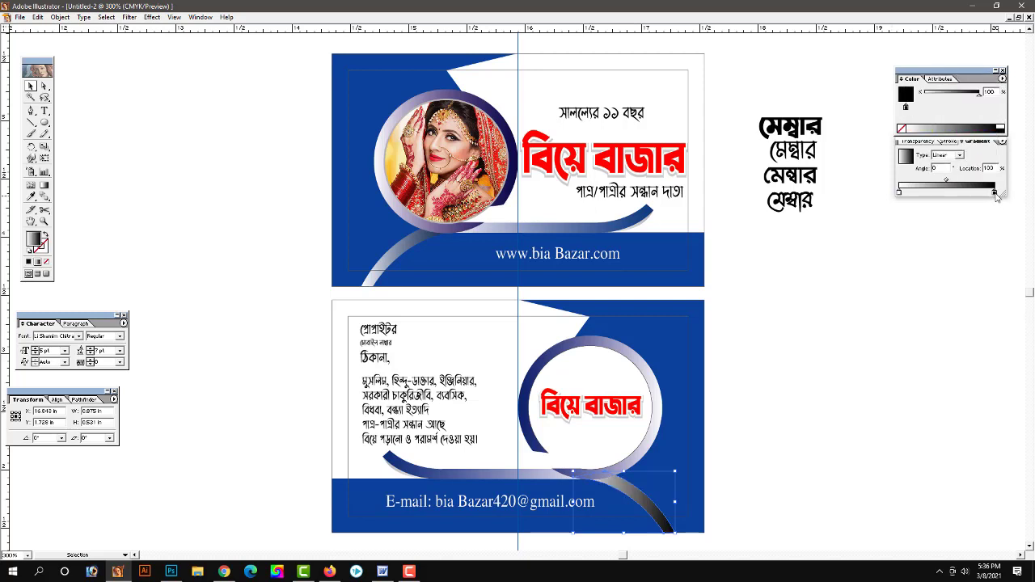
{"action": "left_click", "coordinate": [1001, 79]}
{"action": "left_click", "coordinate": [979, 129]}
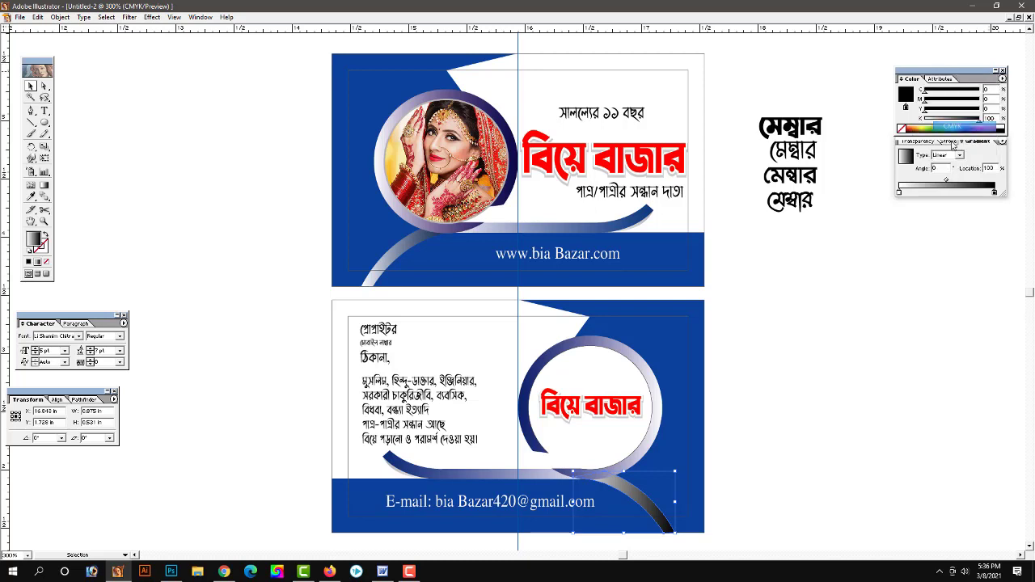
{"action": "mouse_move", "coordinate": [973, 91]}
{"action": "left_mouse_down"}
{"action": "mouse_move", "coordinate": [937, 101]}
{"action": "mouse_move", "coordinate": [932, 119]}
{"action": "mouse_move", "coordinate": [968, 99]}
{"action": "mouse_move", "coordinate": [955, 99]}
{"action": "left_mouse_up"}
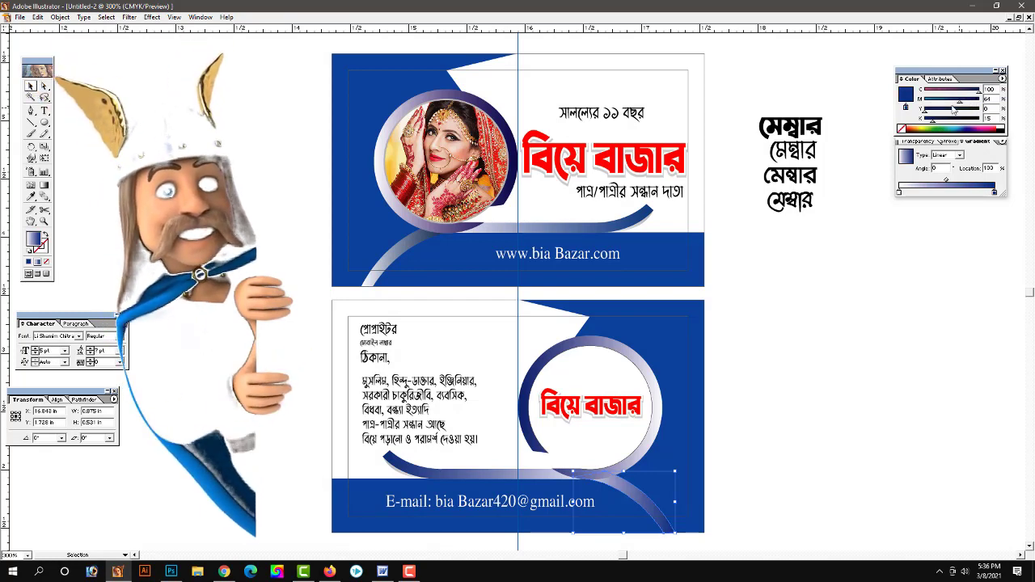
{"action": "mouse_move", "coordinate": [994, 192]}
{"action": "left_mouse_down"}
{"action": "mouse_move", "coordinate": [937, 191]}
{"action": "mouse_move", "coordinate": [990, 193]}
{"action": "left_mouse_up"}
{"action": "left_click", "coordinate": [898, 191]}
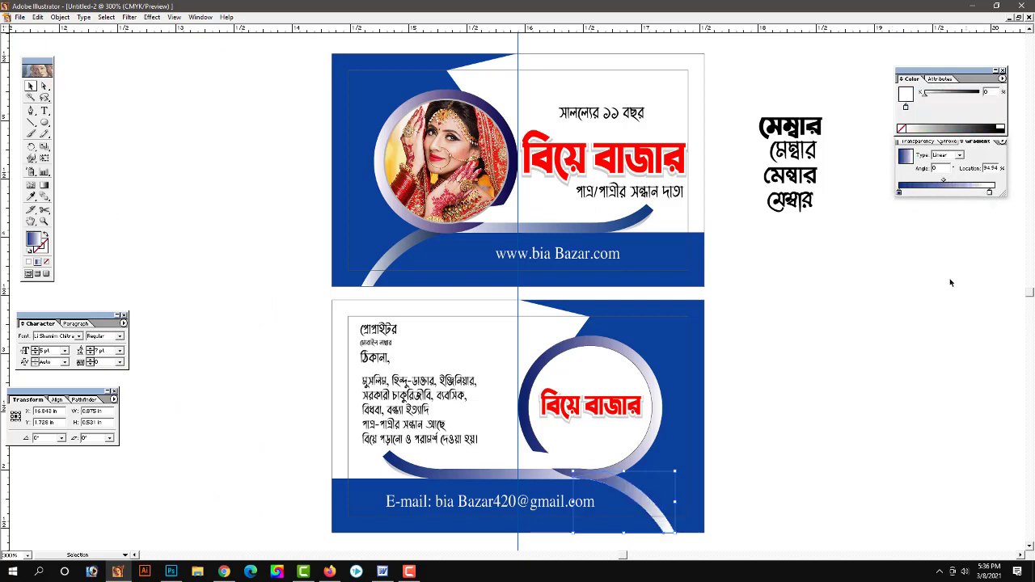
{"action": "left_click", "coordinate": [903, 292]}
{"action": "scroll", "coordinate": [815, 300], "scroll_direction": "up", "scroll_amount": 2}
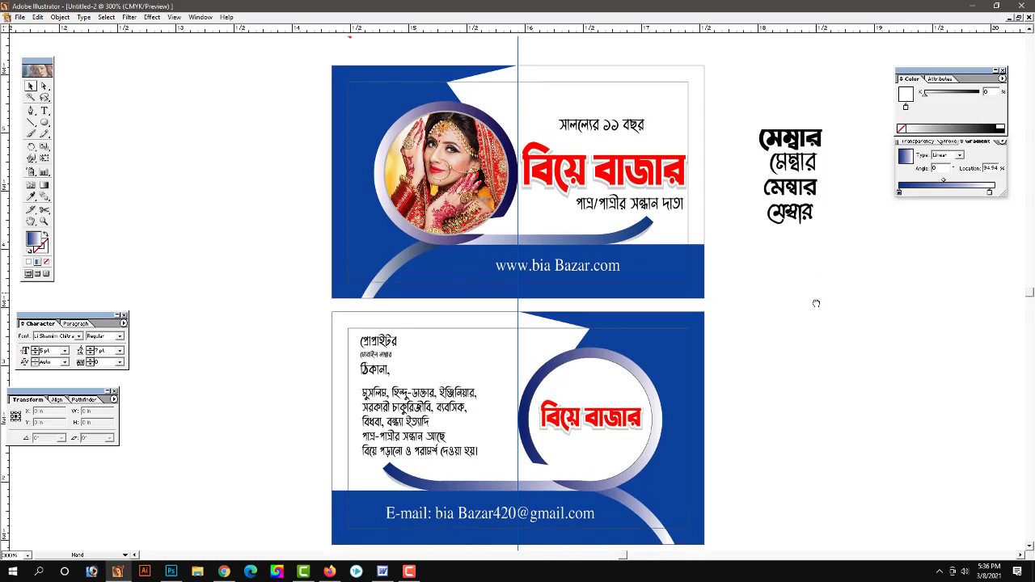
{"action": "scroll", "coordinate": [796, 410], "scroll_direction": "down", "scroll_amount": 4}
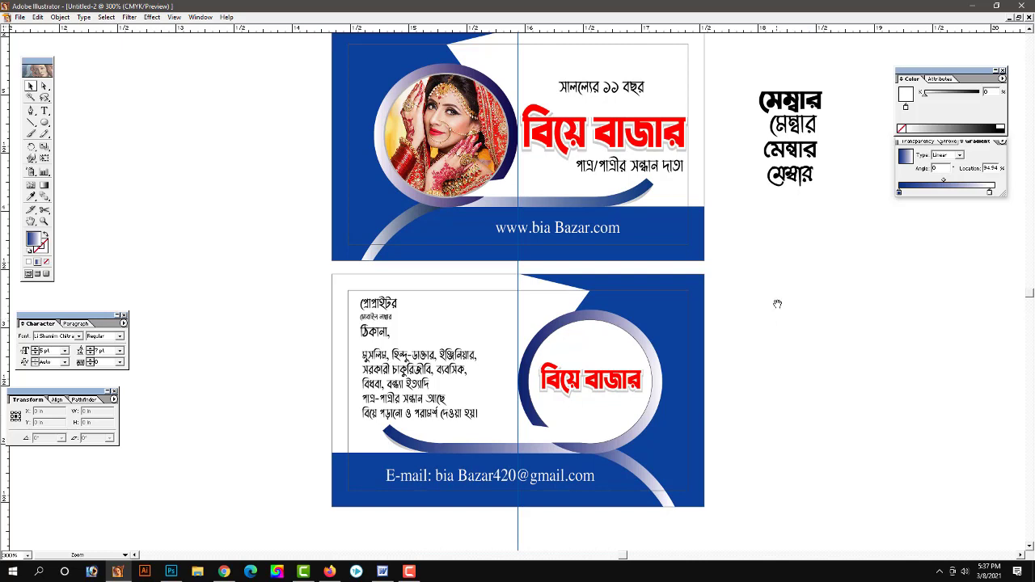
{"action": "scroll", "coordinate": [778, 331], "scroll_direction": "up", "scroll_amount": 1}
Colour the word প্রোপ্রাইটর red with CMYK M100 Y100
{"action": "left_click", "coordinate": [386, 316]}
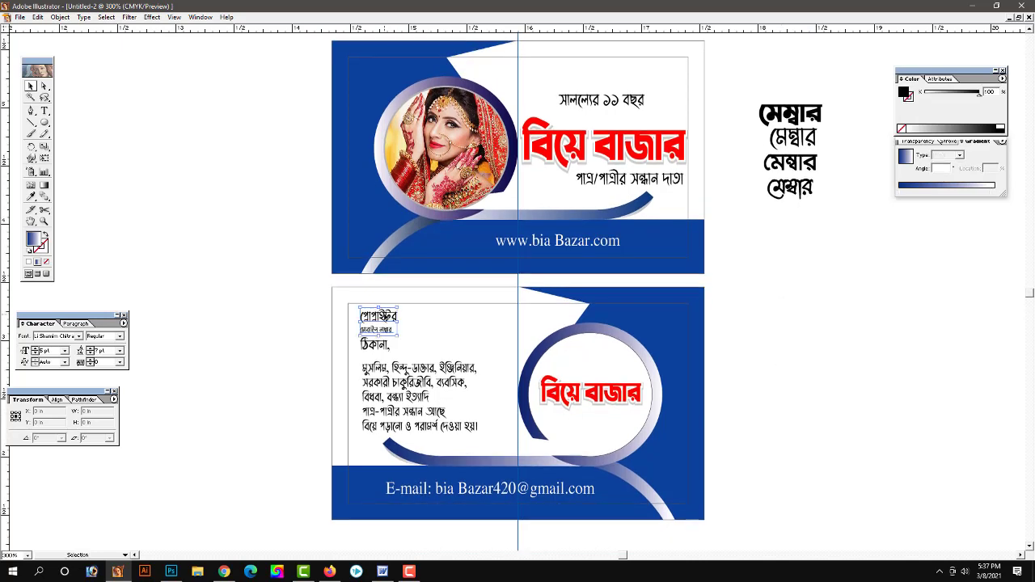
{"action": "double_click", "coordinate": [389, 318]}
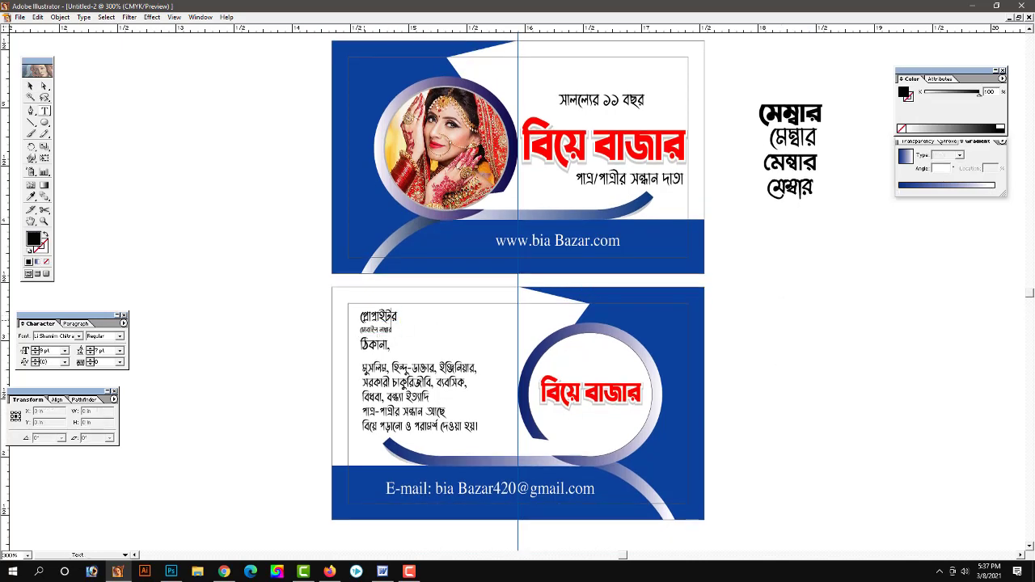
{"action": "double_click", "coordinate": [378, 317]}
{"action": "left_click", "coordinate": [1001, 78]}
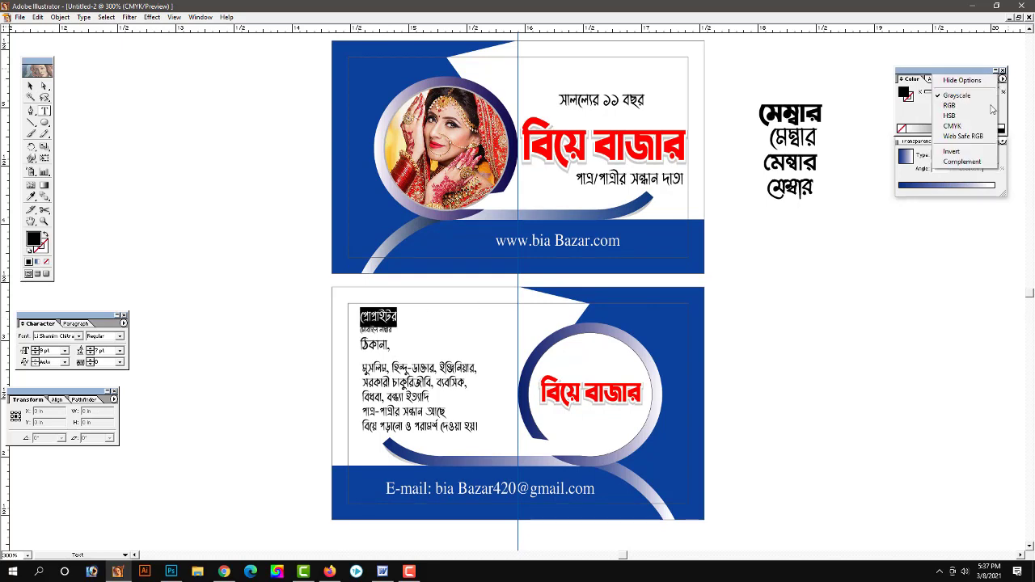
{"action": "left_click", "coordinate": [971, 127]}
{"action": "left_click", "coordinate": [957, 126]}
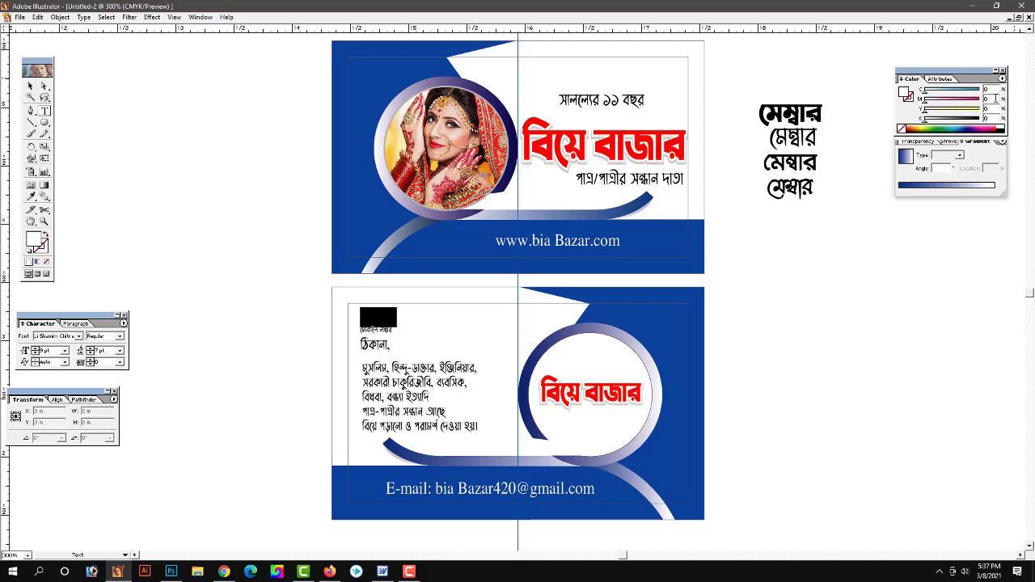
{"action": "left_click", "coordinate": [908, 129]}
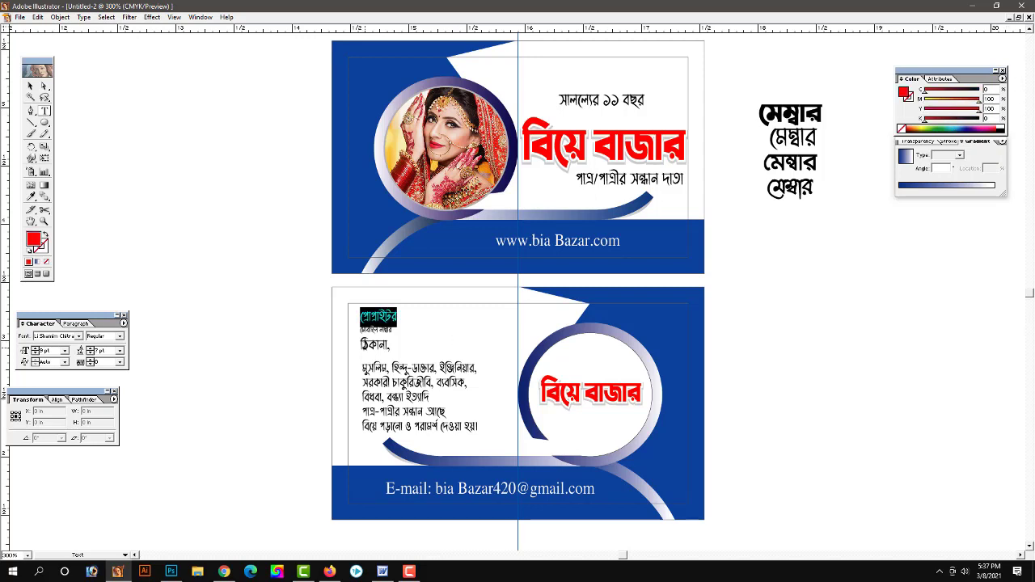
{"action": "key", "text": "Escape"}
Colour the মোবাইল নাম্বার line beneath it green with C100 Y100
{"action": "key", "text": "t"}
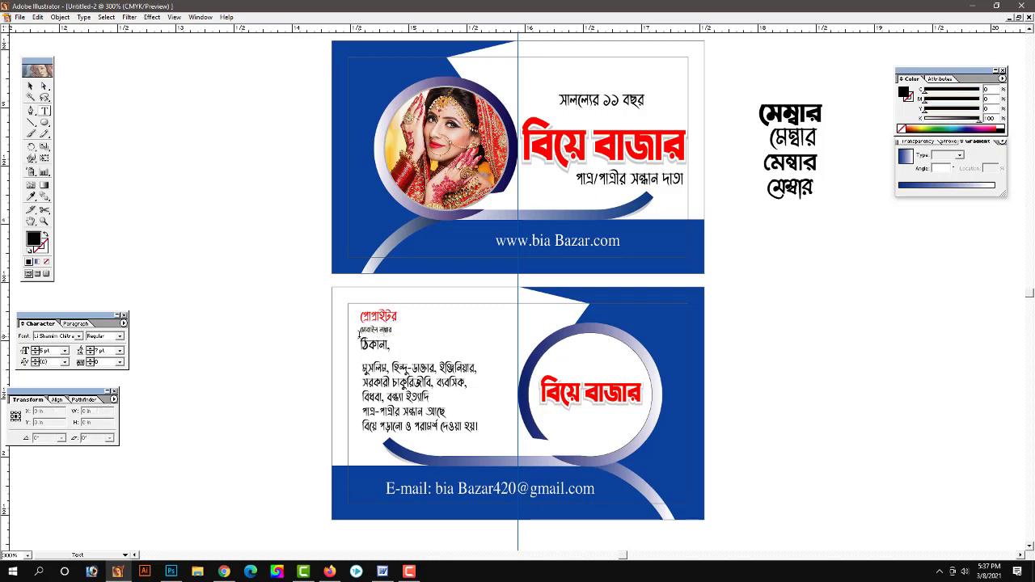
{"action": "left_click_drag", "start_coordinate": [357, 330], "coordinate": [395, 330]}
{"action": "left_click", "coordinate": [978, 99]}
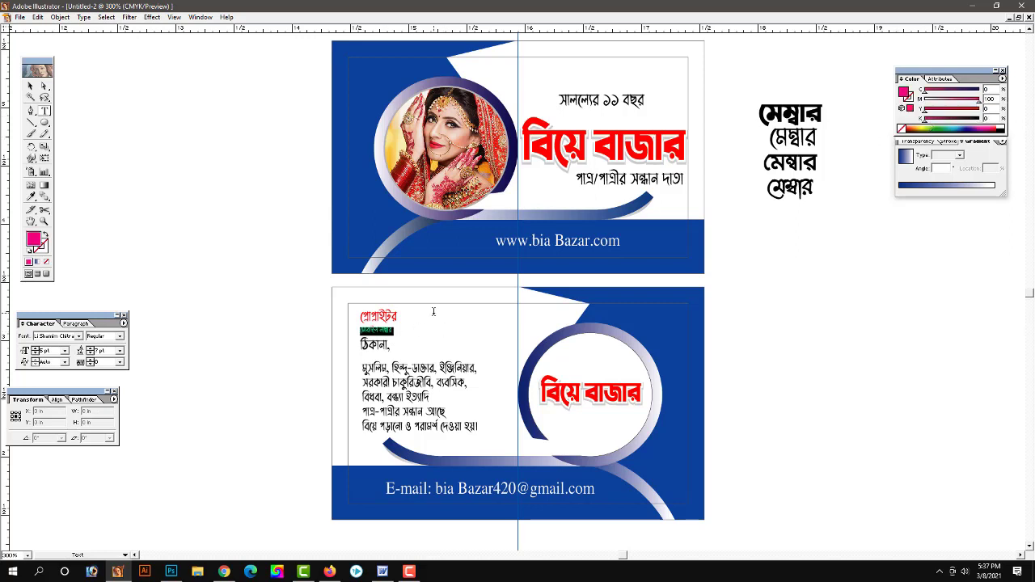
{"action": "mouse_move", "coordinate": [978, 99]}
{"action": "left_mouse_down"}
{"action": "mouse_move", "coordinate": [924, 99]}
{"action": "mouse_move", "coordinate": [980, 89]}
{"action": "left_mouse_up"}
{"action": "left_click", "coordinate": [980, 108]}
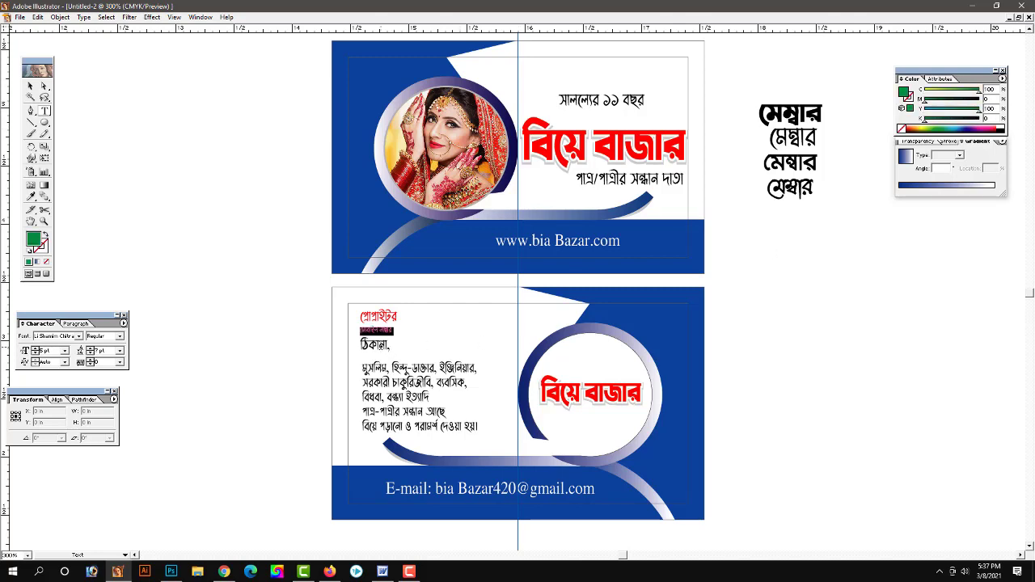
{"action": "left_click", "coordinate": [268, 349], "text": "ctrl"}
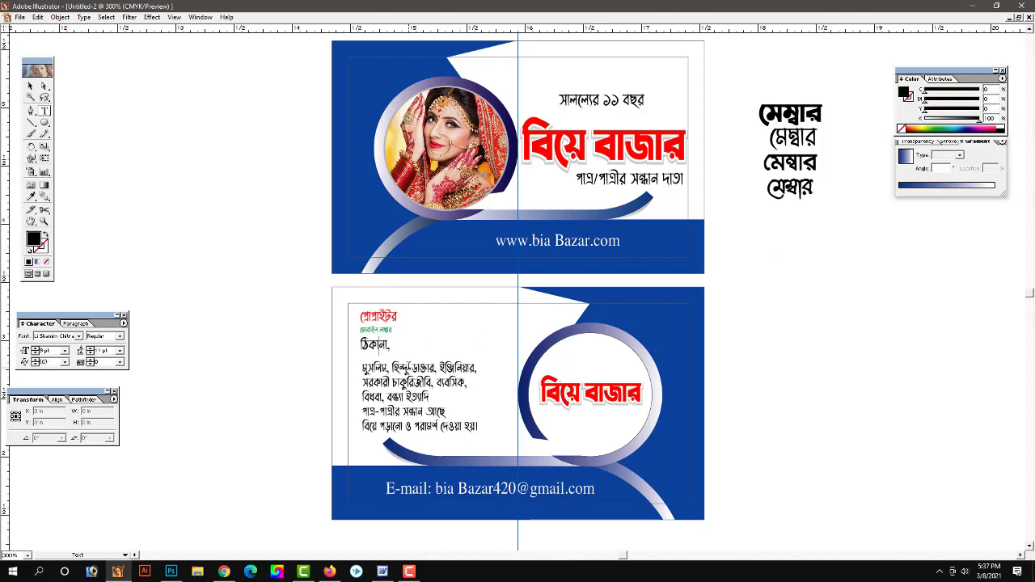
{"action": "left_click", "coordinate": [502, 354]}
{"action": "left_click_drag", "start_coordinate": [544, 380], "coordinate": [544, 356]}
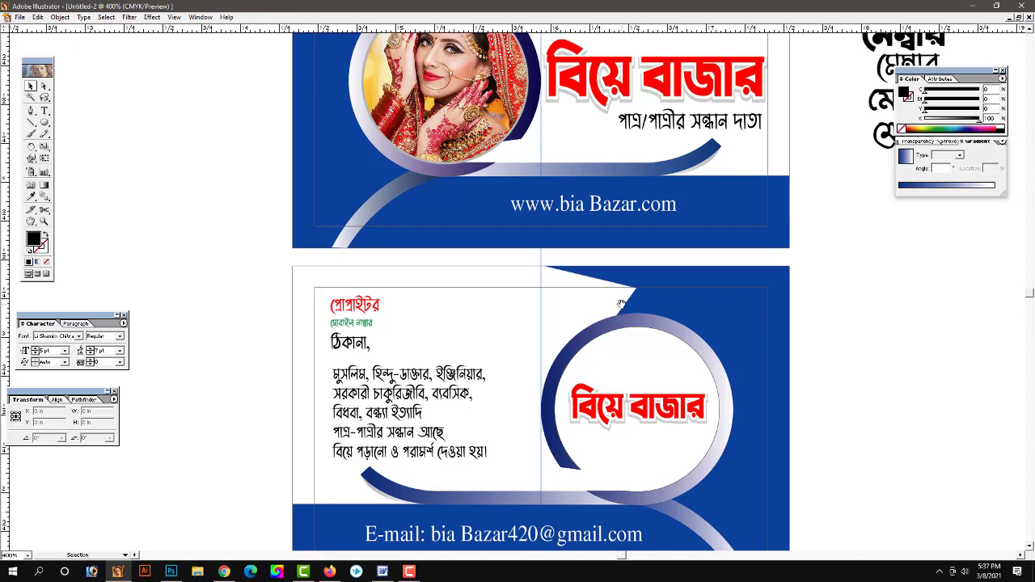
Delete the spare মেম্বার words beside the front card
{"action": "scroll", "coordinate": [591, 355], "scroll_direction": "up", "scroll_amount": 2}
{"action": "scroll", "coordinate": [614, 340], "scroll_direction": "up", "scroll_amount": 3}
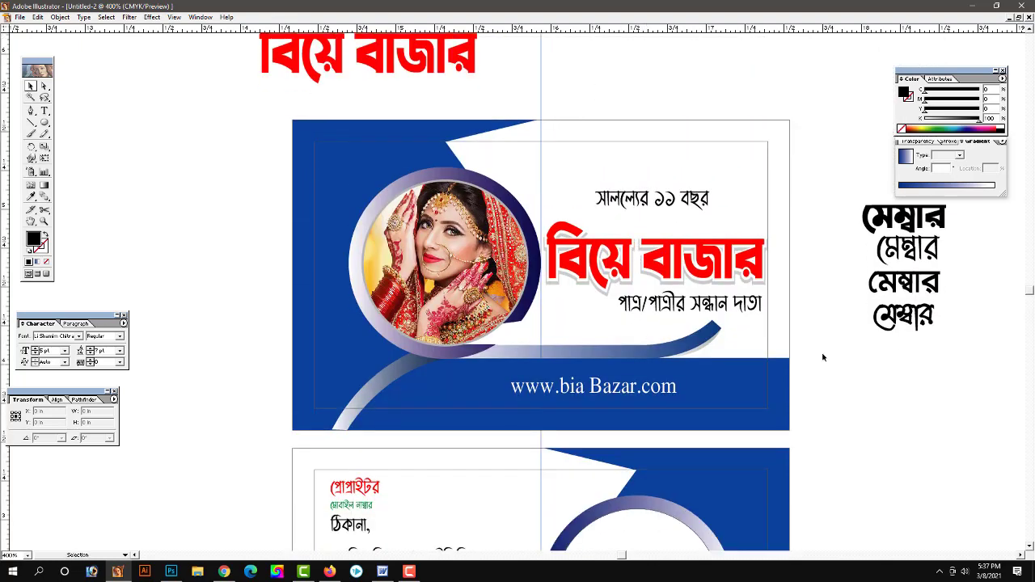
{"action": "scroll", "coordinate": [697, 324], "scroll_direction": "left", "scroll_amount": 1}
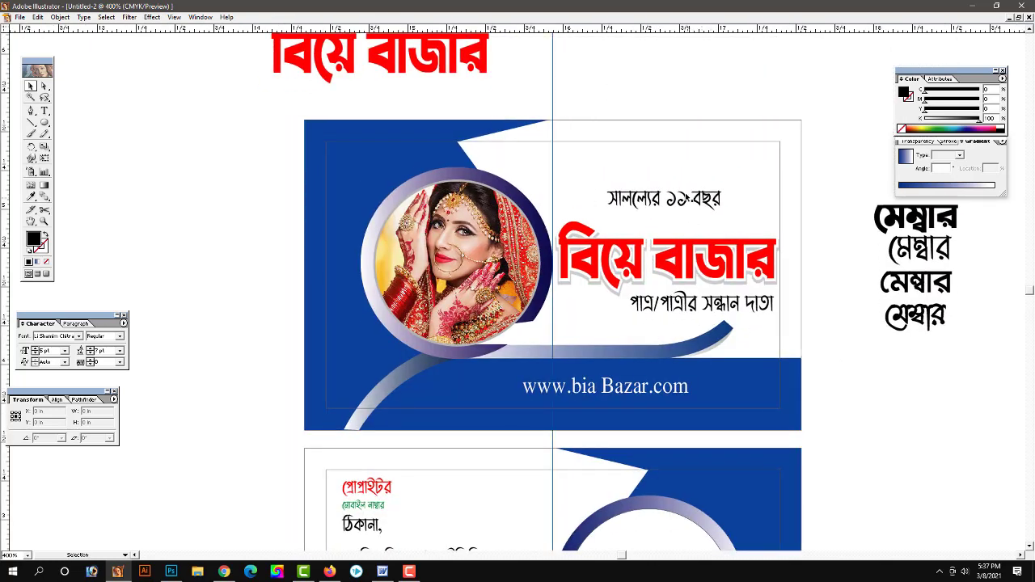
{"action": "left_click", "coordinate": [667, 199]}
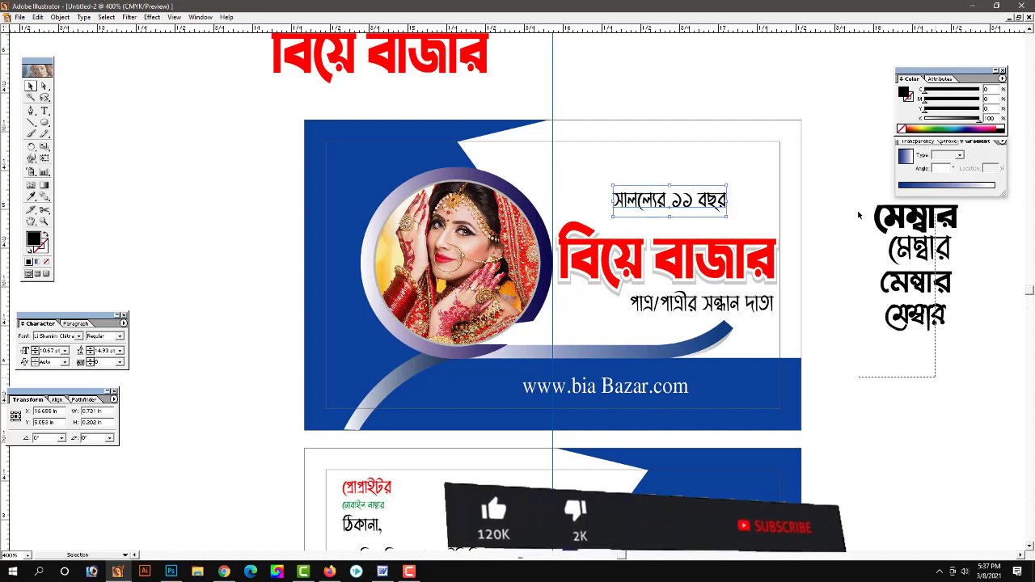
{"action": "left_click_drag", "start_coordinate": [935, 379], "coordinate": [853, 249]}
{"action": "key", "text": "Delete"}
Colour the small line above the title teal with C100 K22
{"action": "left_click", "coordinate": [669, 200]}
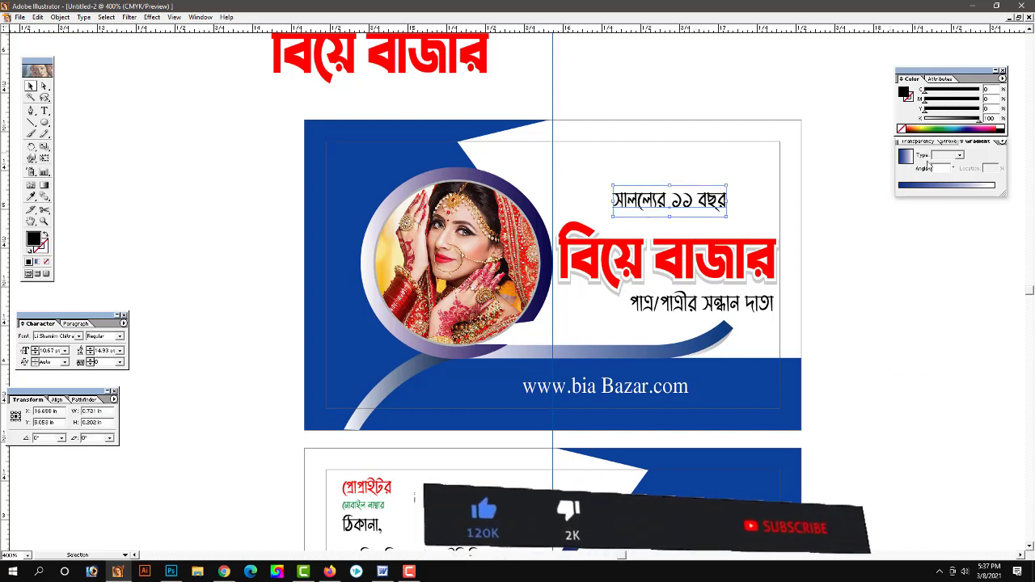
{"action": "left_click", "coordinate": [942, 127]}
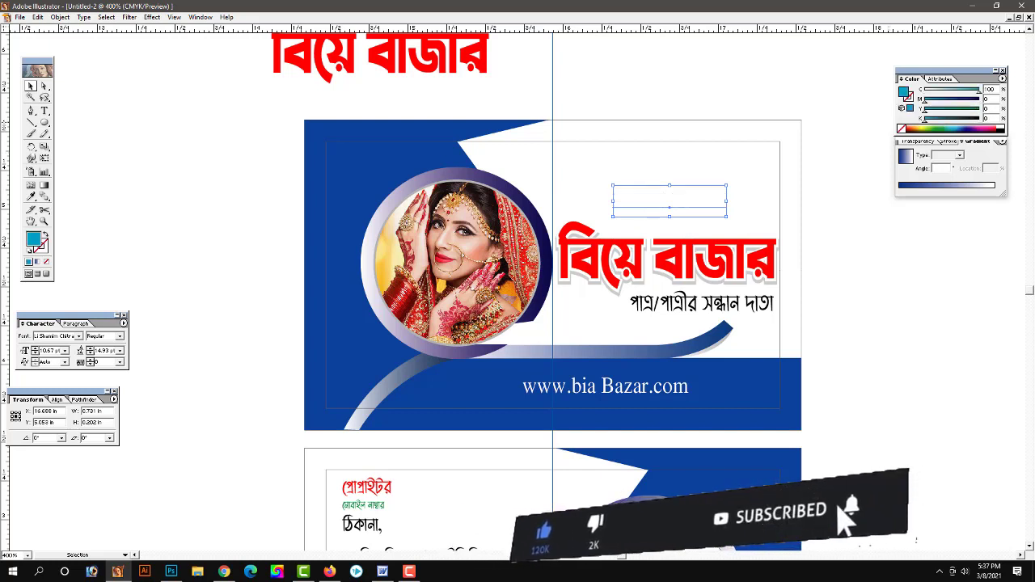
{"action": "left_click", "coordinate": [940, 119]}
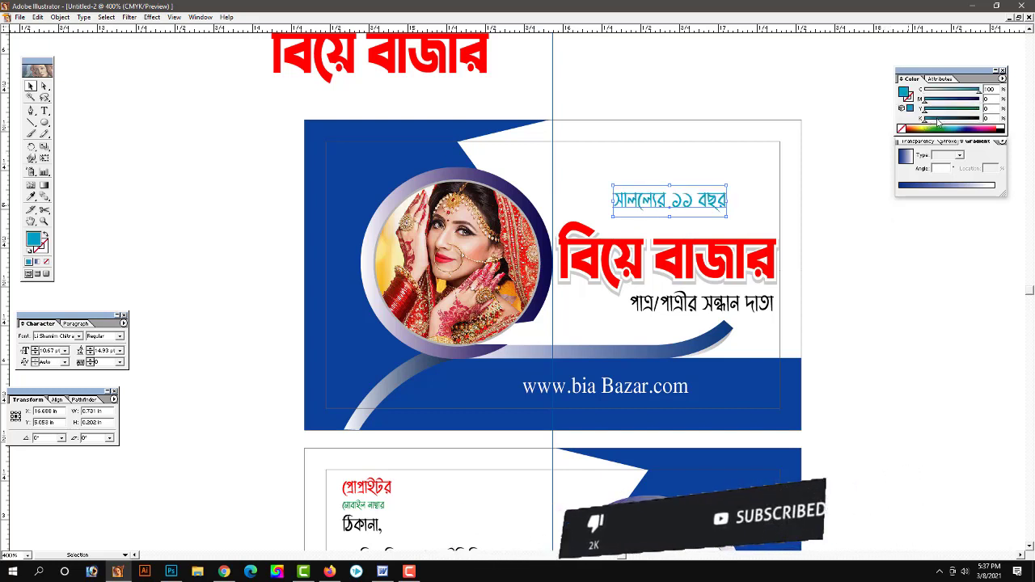
{"action": "left_click", "coordinate": [880, 296]}
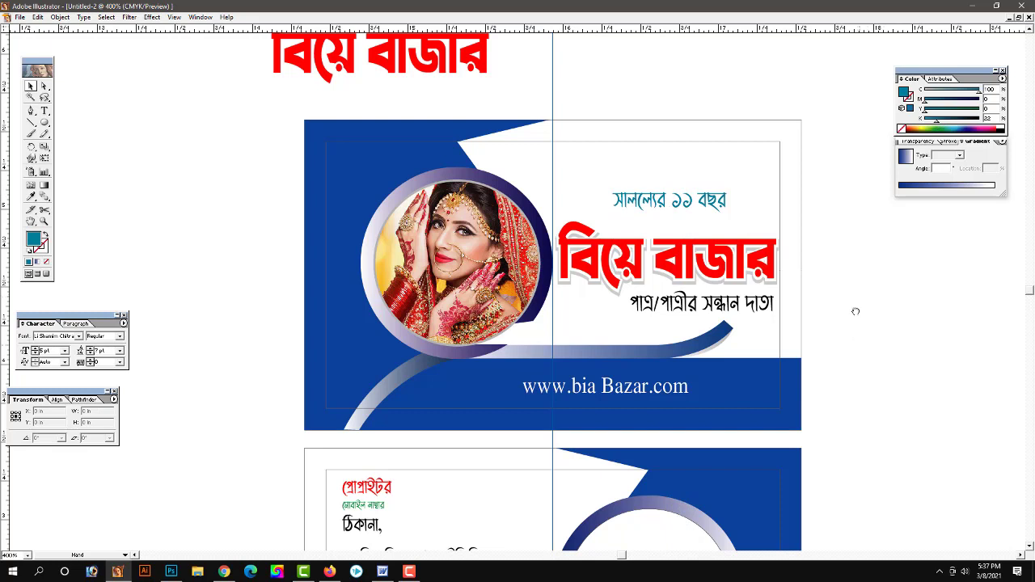
Move the teal line, red বিয়ে বাজার title and subtitle up slightly
{"action": "scroll", "coordinate": [853, 320], "scroll_direction": "down", "scroll_amount": 1}
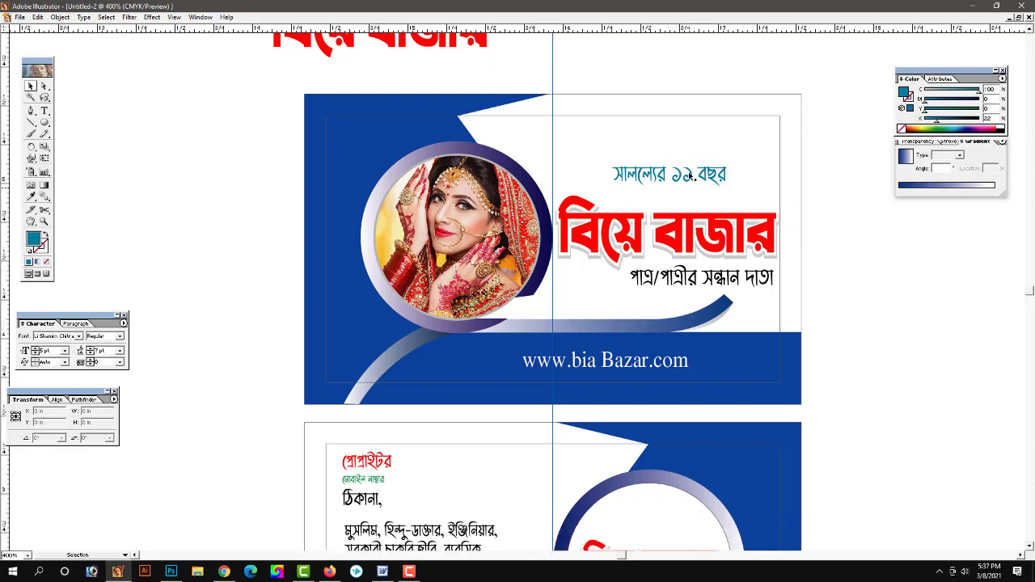
{"action": "left_click_drag", "start_coordinate": [689, 176], "coordinate": [689, 162]}
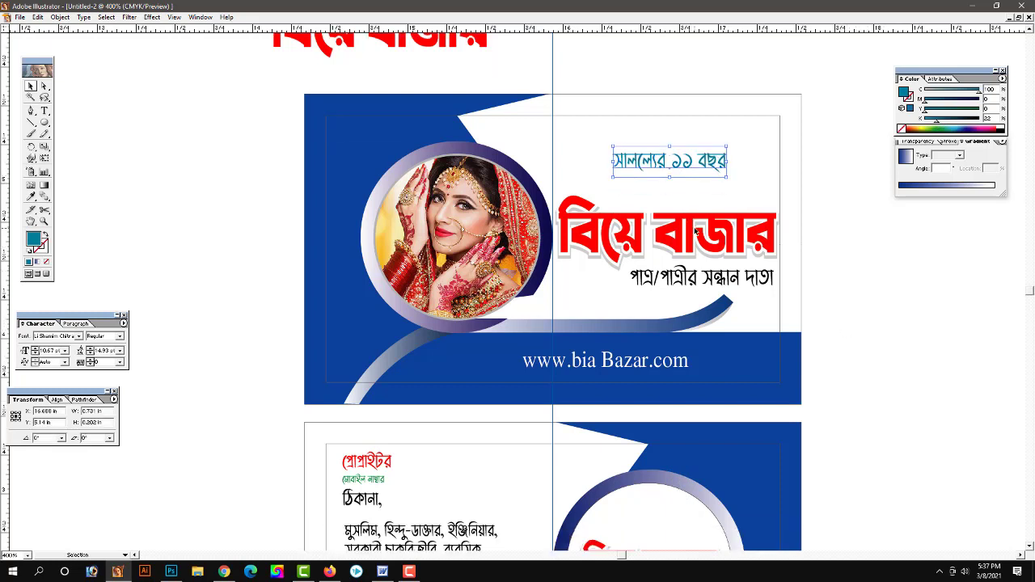
{"action": "left_click_drag", "start_coordinate": [696, 232], "coordinate": [695, 218]}
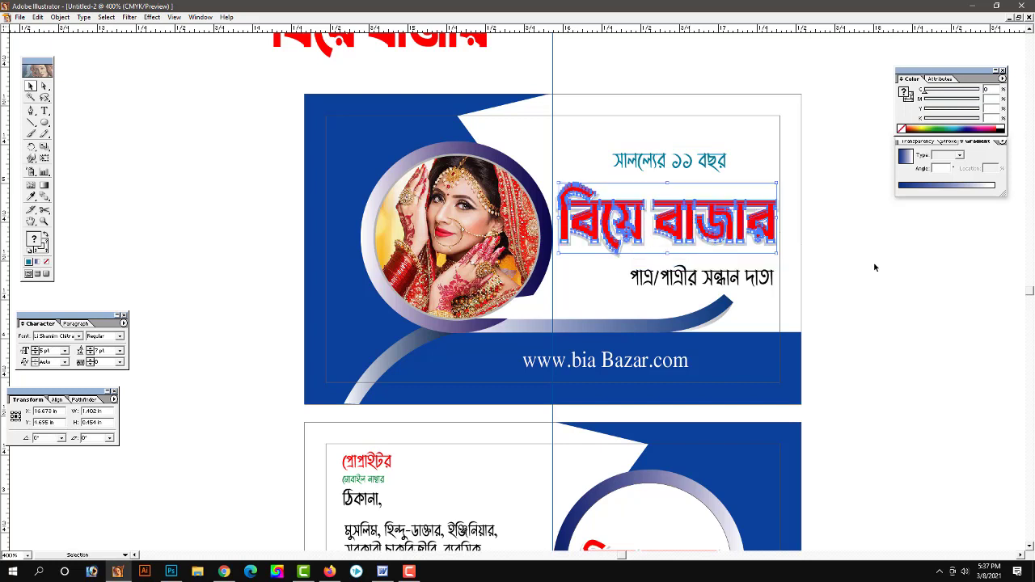
{"action": "left_click_drag", "start_coordinate": [700, 277], "coordinate": [700, 265]}
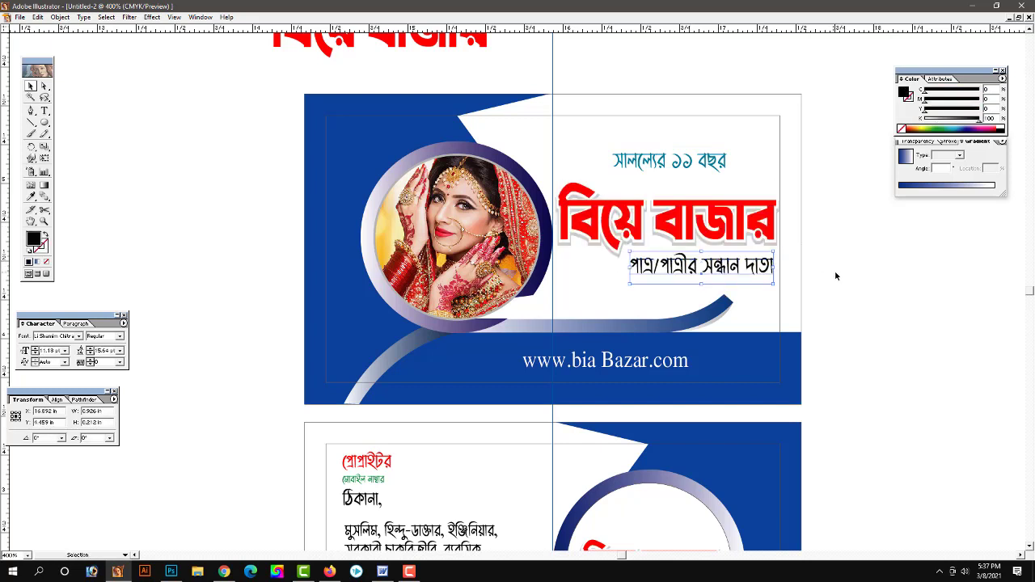
Make the subtitle dark blue with C100 M100
{"action": "mouse_move", "coordinate": [979, 120]}
{"action": "left_mouse_down"}
{"action": "mouse_move", "coordinate": [916, 118]}
{"action": "mouse_move", "coordinate": [980, 99]}
{"action": "left_mouse_up"}
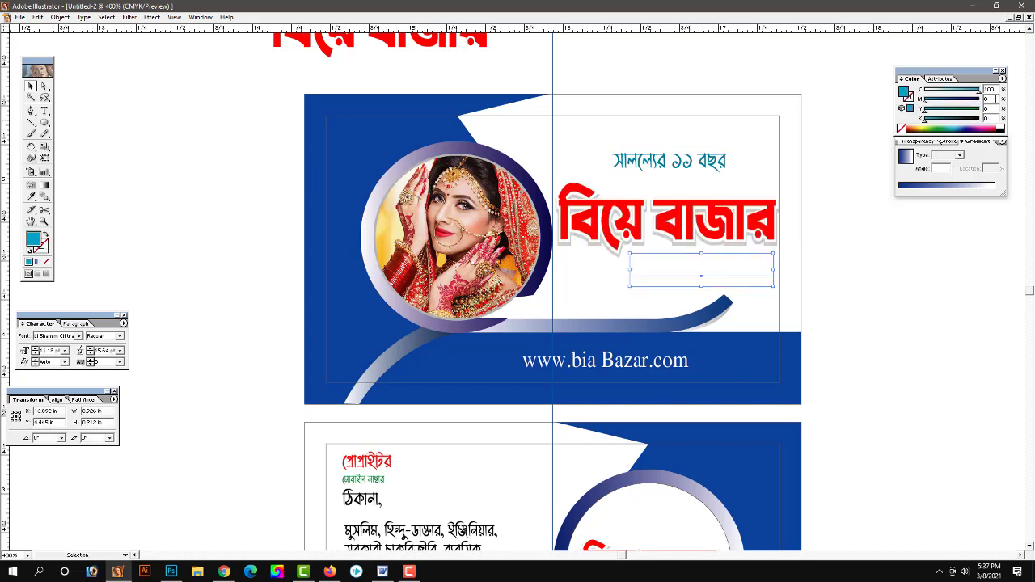
{"action": "type", "text": "100"}
{"action": "left_click", "coordinate": [870, 317]}
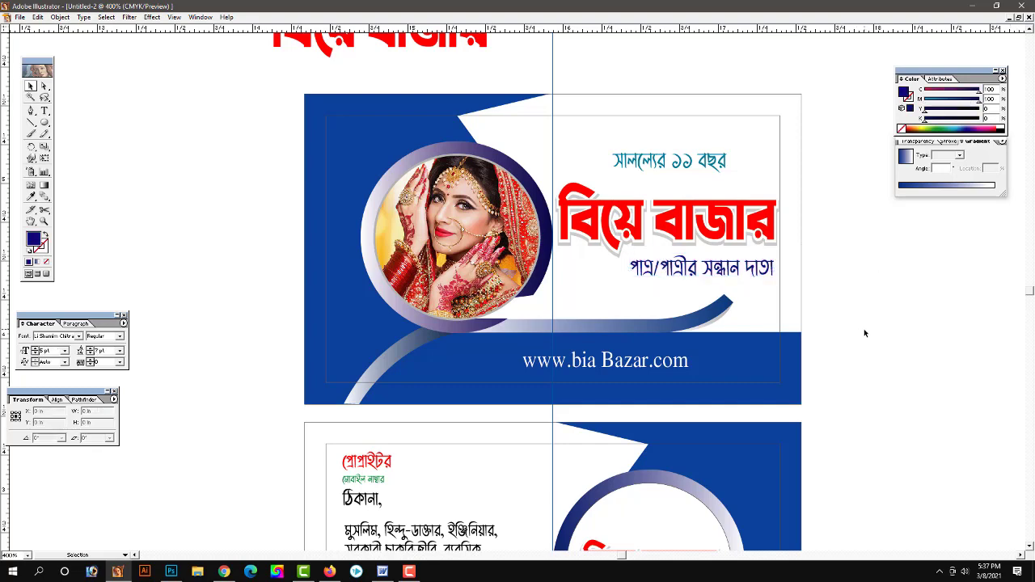
{"action": "key", "text": "ctrl+minus"}
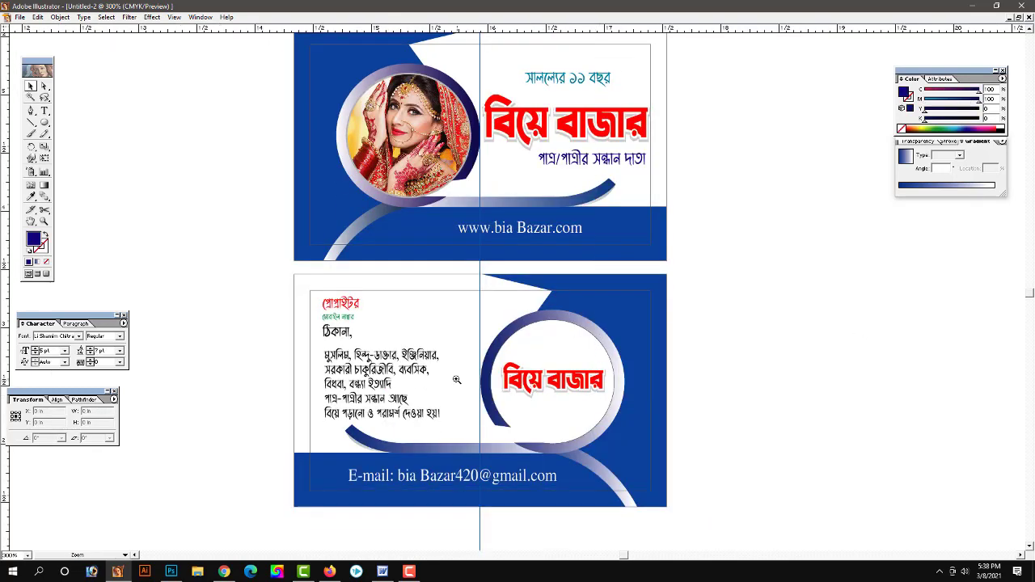
Shift the back card's list of services to the right
{"action": "key", "text": "ctrl+plus"}
{"action": "key", "text": "ctrl+plus"}
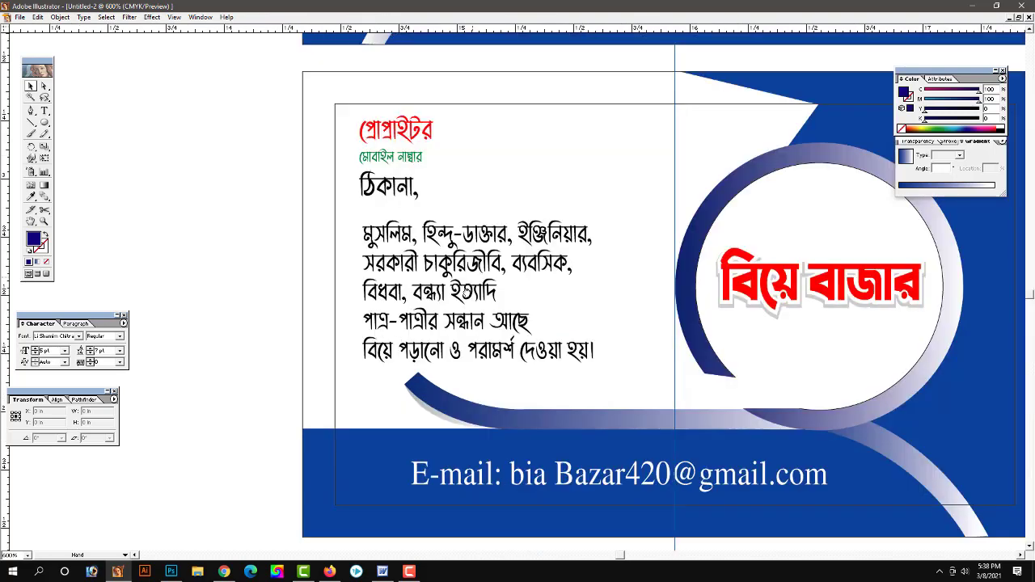
{"action": "left_click", "coordinate": [411, 253]}
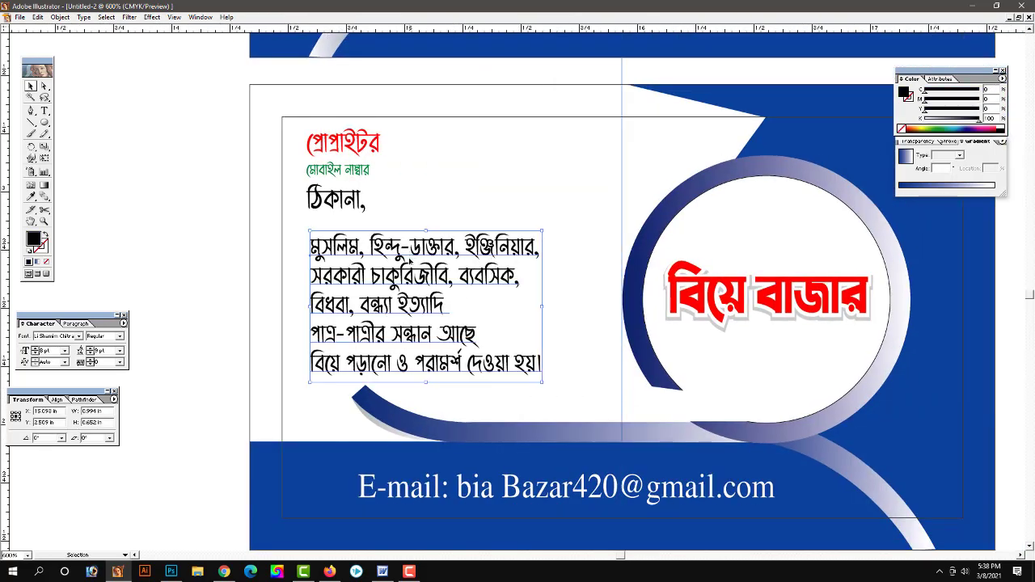
{"action": "left_click_drag", "start_coordinate": [417, 265], "coordinate": [443, 265]}
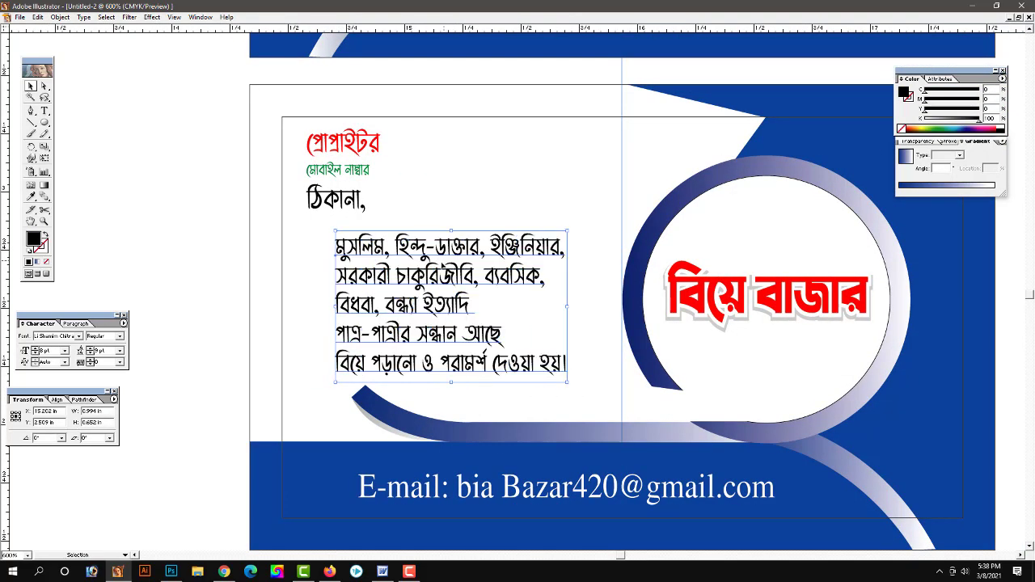
{"action": "key", "text": "Right"}
{"action": "key", "text": "Right"}
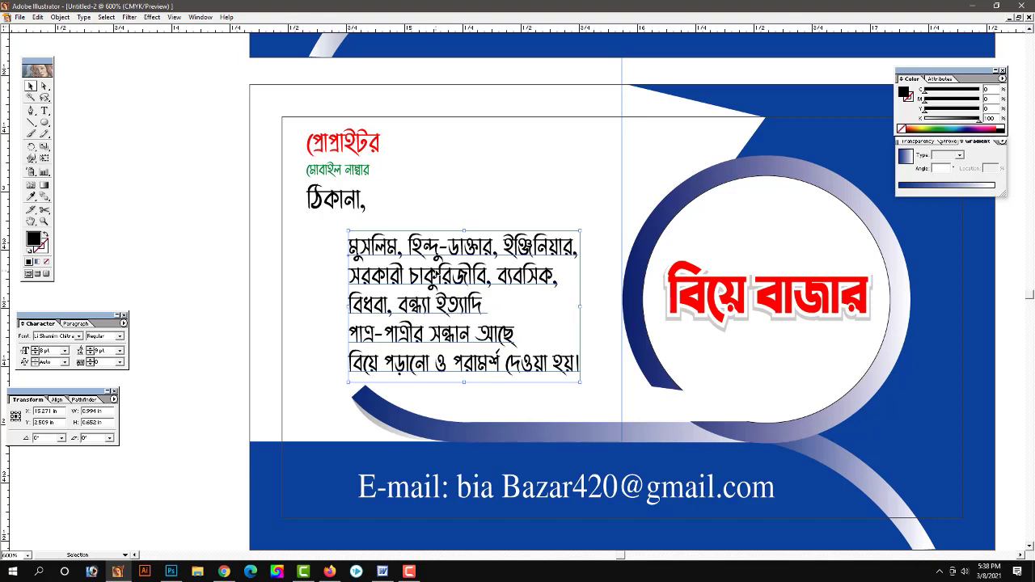
Draw a vertical line with a black stroke along the left of the list
{"action": "left_click", "coordinate": [190, 275]}
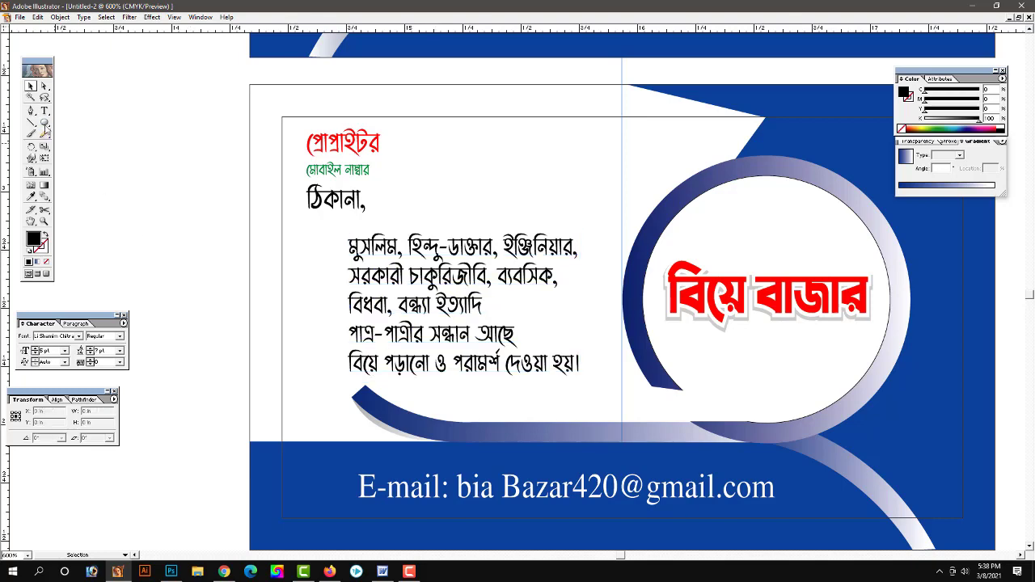
{"action": "left_click", "coordinate": [31, 111]}
{"action": "key", "text": "ctrl+plus"}
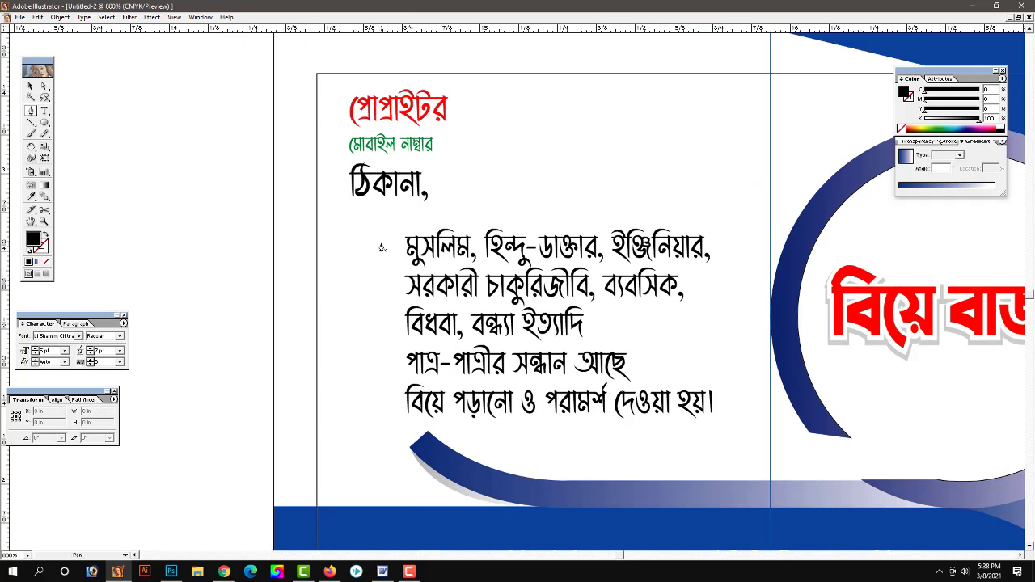
{"action": "left_click", "coordinate": [383, 203]}
{"action": "left_click", "coordinate": [379, 445], "text": "shift"}
{"action": "key", "text": "x"}
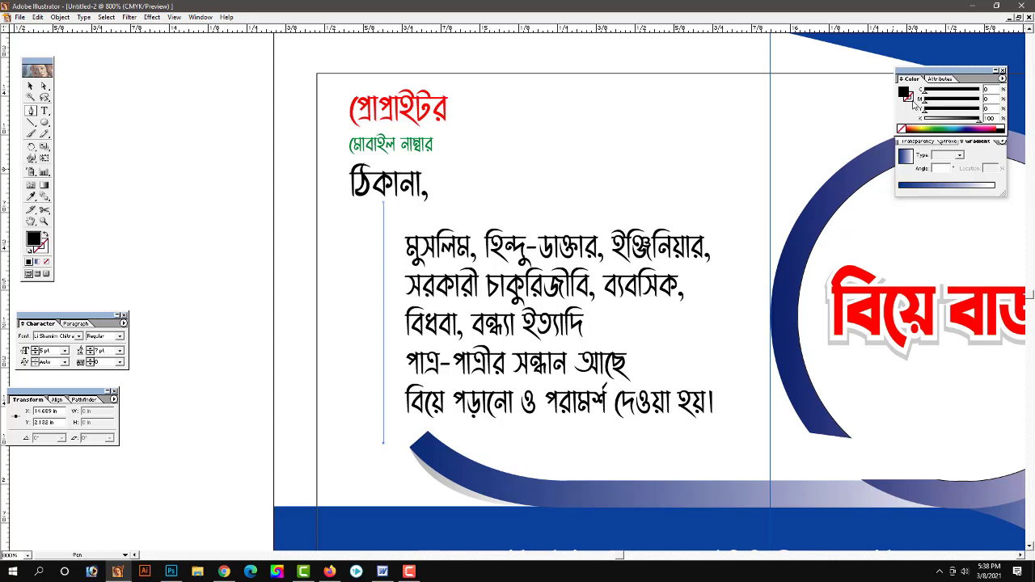
{"action": "left_click", "coordinate": [1003, 126]}
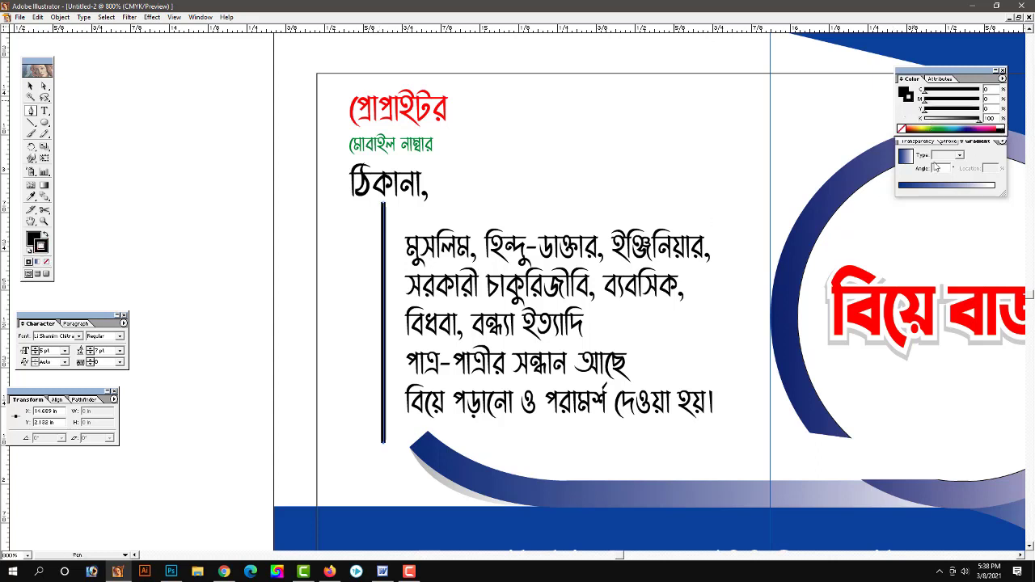
Reduce the vertical line's stroke weight to make it thinner
{"action": "left_click", "coordinate": [30, 86]}
{"action": "left_click", "coordinate": [147, 274]}
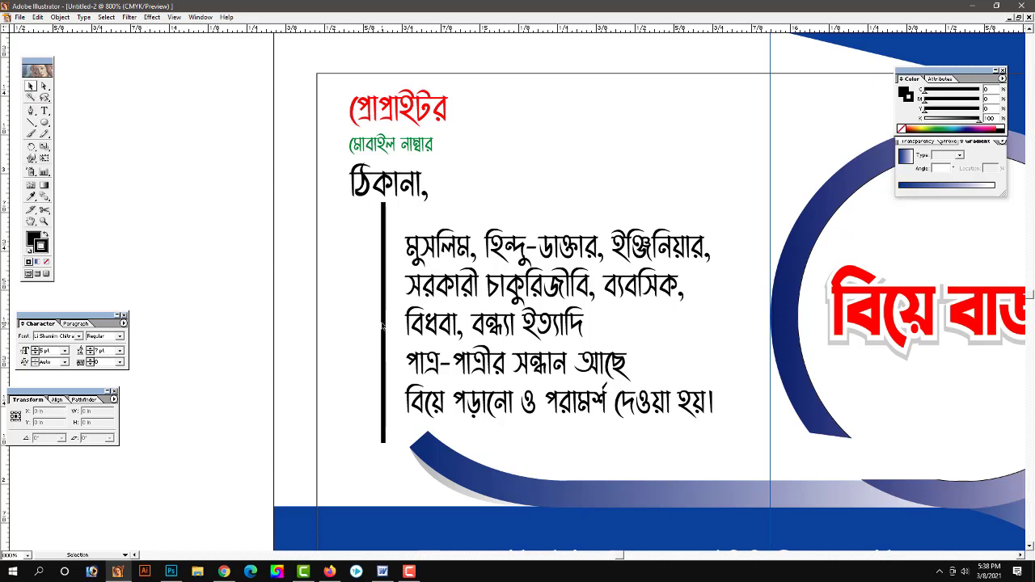
{"action": "left_click", "coordinate": [384, 324]}
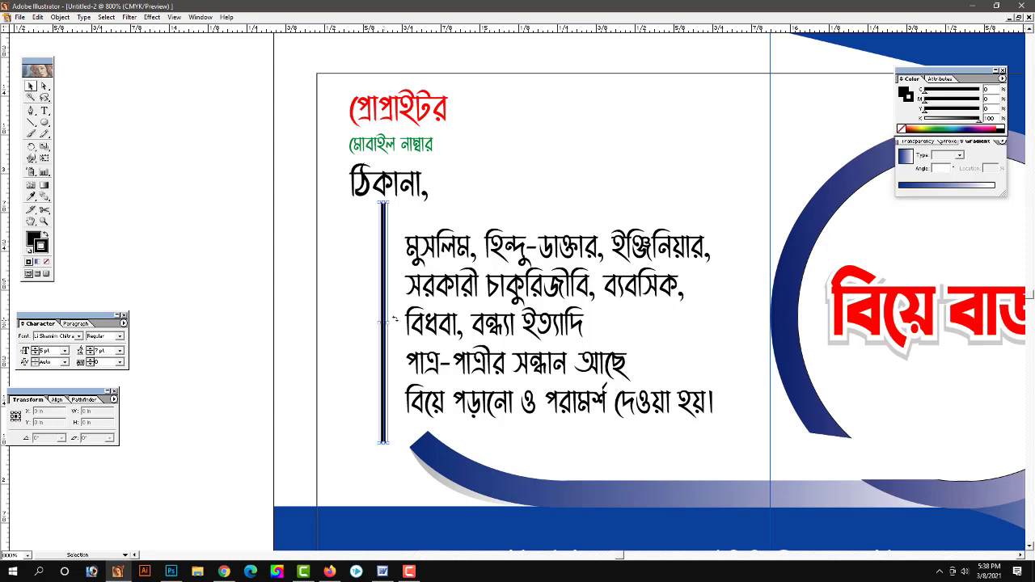
{"action": "left_click", "coordinate": [950, 141]}
{"action": "left_click", "coordinate": [944, 154]}
{"action": "key", "text": "BackSpace"}
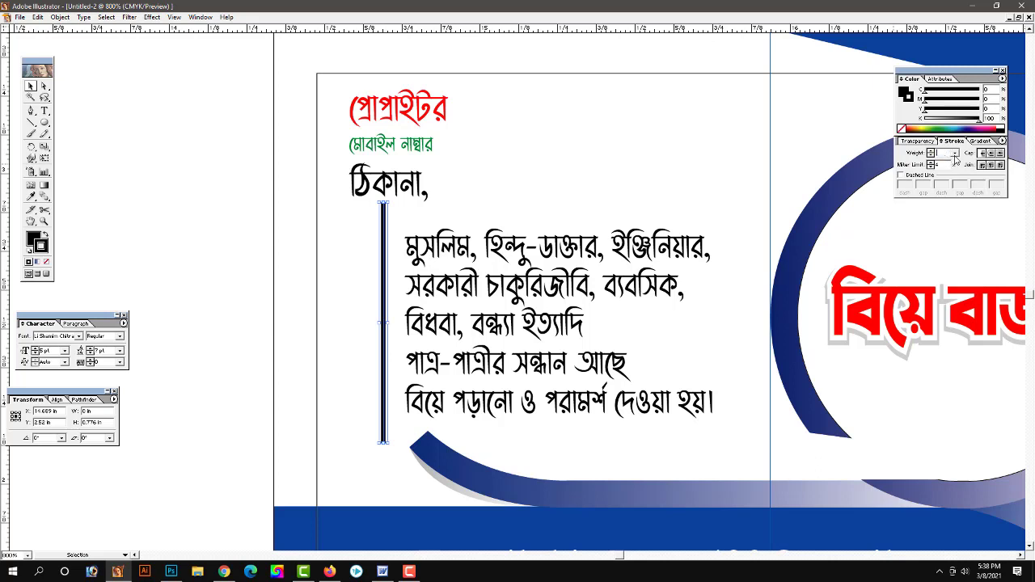
{"action": "key", "text": "Return"}
{"action": "left_click", "coordinate": [181, 163]}
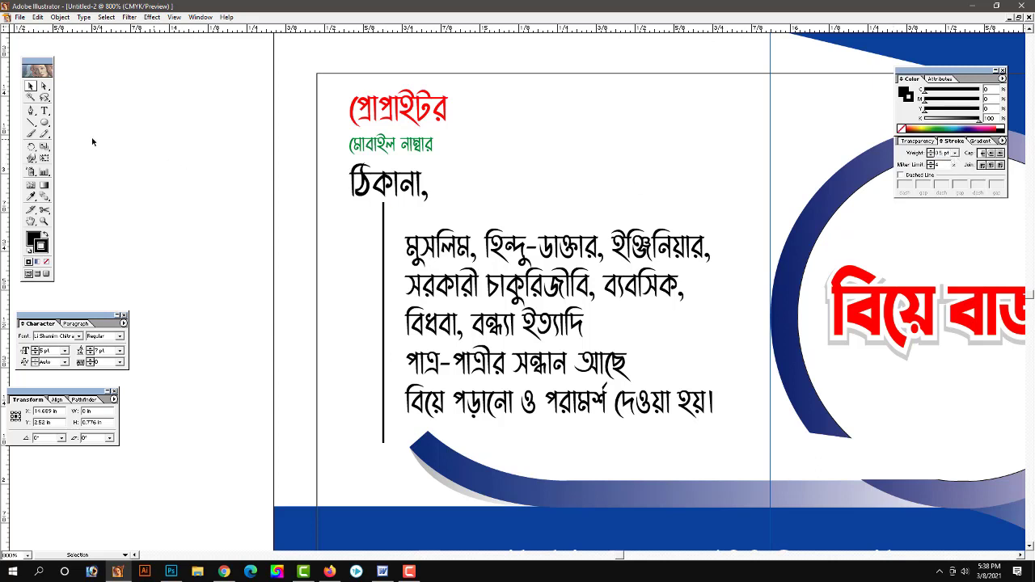
{"action": "left_click", "coordinate": [31, 110]}
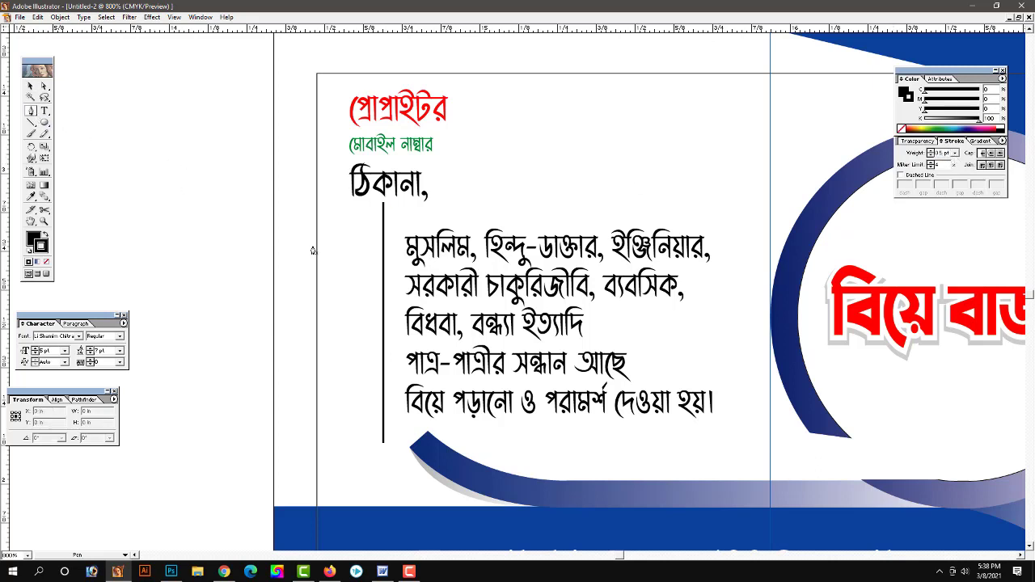
Draw a short diagonal tick beside the first list line
{"action": "left_click", "coordinate": [376, 259]}
{"action": "left_click", "coordinate": [369, 263]}
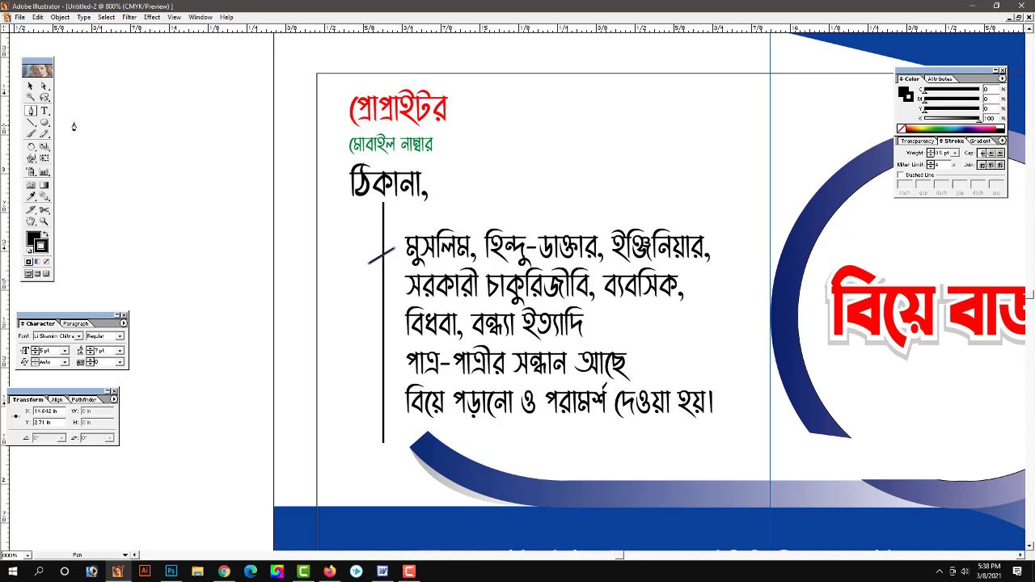
{"action": "left_click", "coordinate": [31, 86]}
{"action": "left_click", "coordinate": [203, 259]}
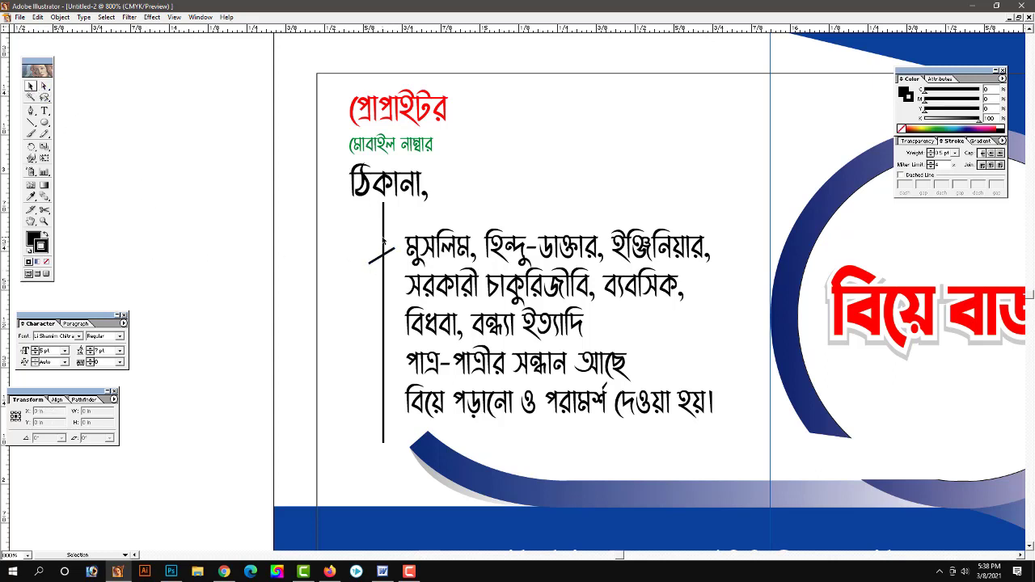
Make the vertical line and tick cyan (C100) and copy the tick down the list
{"action": "left_click", "coordinate": [385, 238]}
{"action": "mouse_move", "coordinate": [978, 118]}
{"action": "left_mouse_down"}
{"action": "mouse_move", "coordinate": [926, 119]}
{"action": "mouse_move", "coordinate": [980, 89]}
{"action": "left_mouse_up"}
{"action": "left_click", "coordinate": [205, 247]}
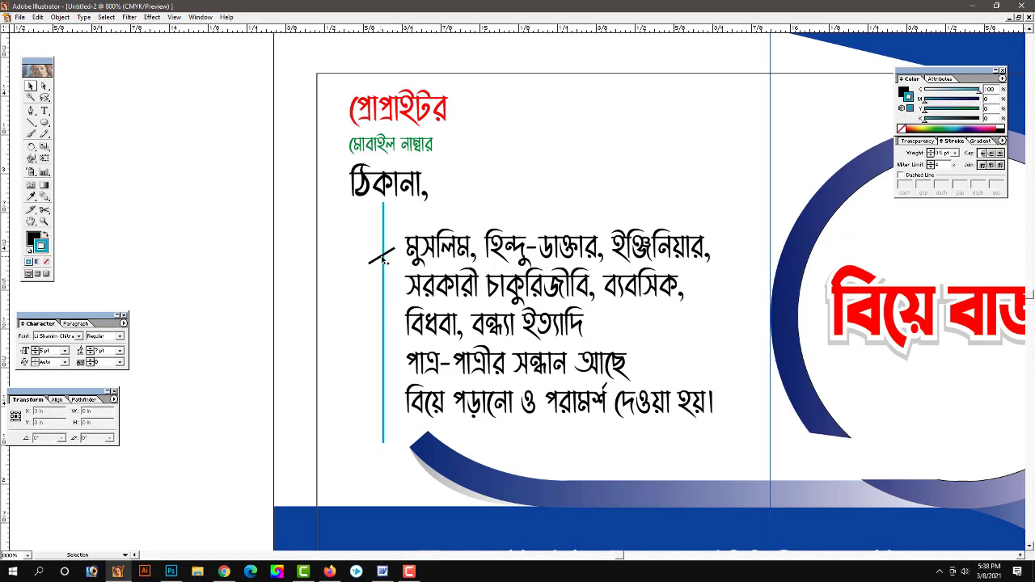
{"action": "left_click", "coordinate": [389, 255]}
{"action": "mouse_move", "coordinate": [978, 89]}
{"action": "left_mouse_down"}
{"action": "mouse_move", "coordinate": [925, 89]}
{"action": "mouse_move", "coordinate": [980, 91]}
{"action": "left_mouse_up"}
{"action": "left_click_drag", "start_coordinate": [385, 258], "coordinate": [390, 373]}
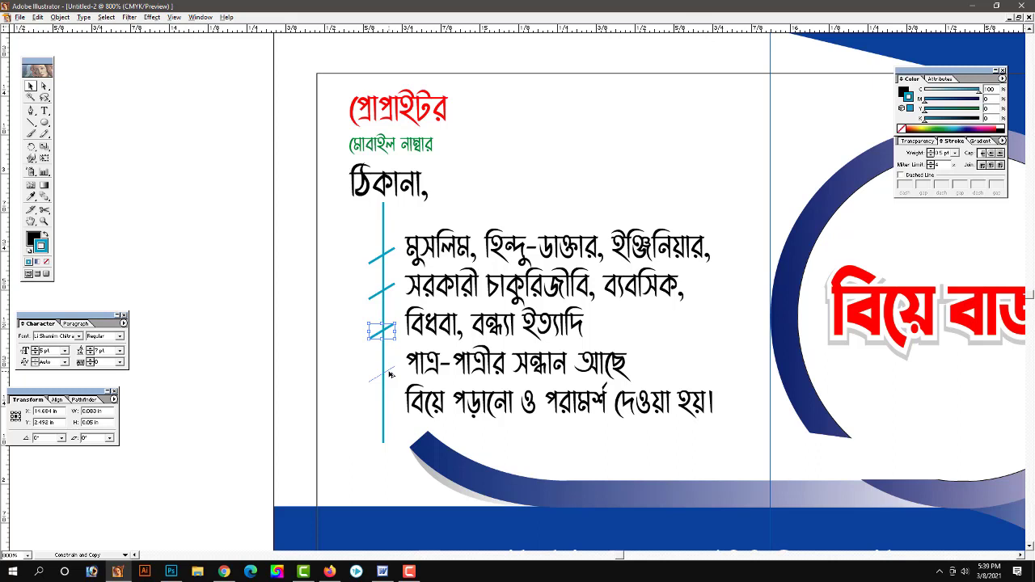
Alt-drag copies of the tick mark beside the fourth and fifth address lines
{"action": "left_click_drag", "start_coordinate": [389, 374], "coordinate": [378, 379]}
{"action": "left_click_drag", "start_coordinate": [388, 373], "coordinate": [391, 410]}
{"action": "left_click_drag", "start_coordinate": [391, 410], "coordinate": [391, 410]}
{"action": "left_click_drag", "start_coordinate": [572, 383], "coordinate": [519, 396]}
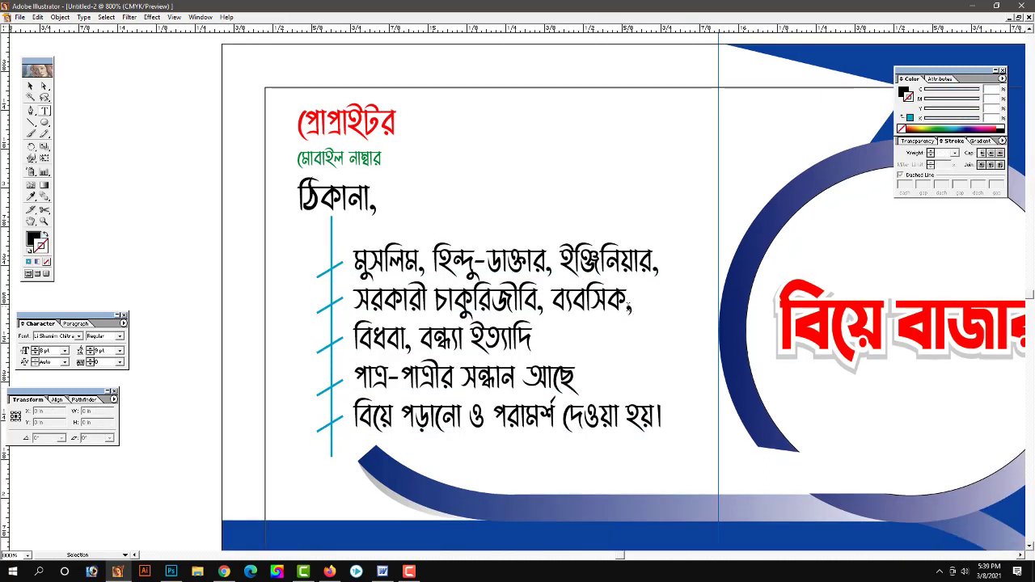
Drop the commas from lines one and two; end lines three and four (ইত্যাদি, আছে) with ।
{"action": "key", "text": "t"}
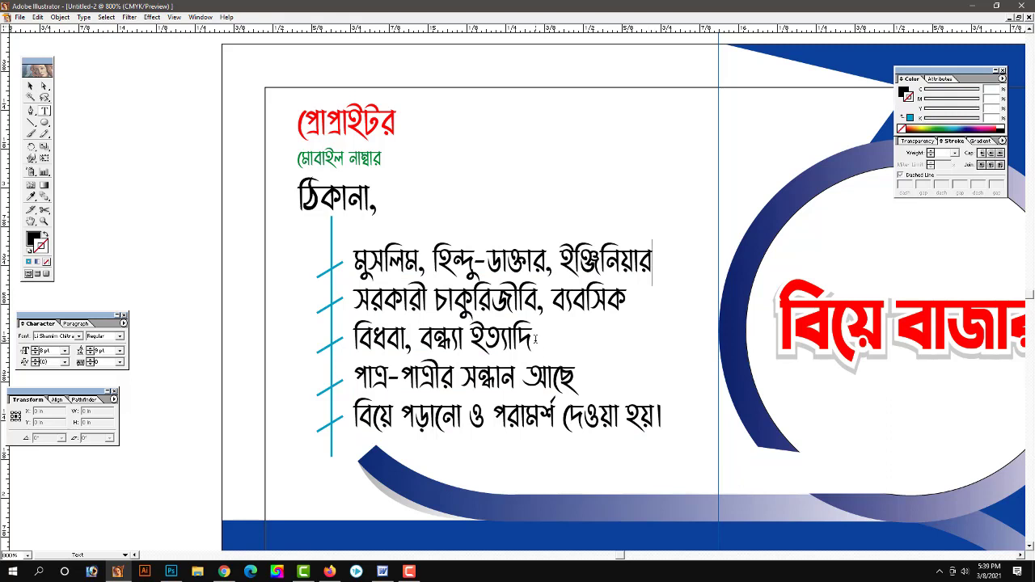
{"action": "type", "text": "G"}
{"action": "key", "text": "BackSpace"}
{"action": "type", "text": "|"}
{"action": "key", "text": "Escape"}
{"action": "left_click", "coordinate": [170, 259]}
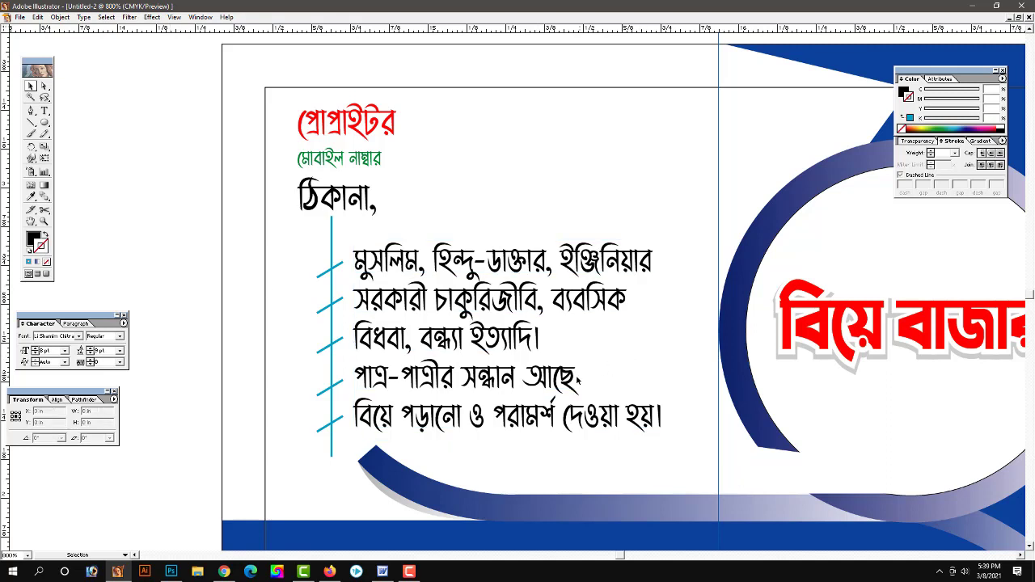
{"action": "double_click", "coordinate": [575, 383]}
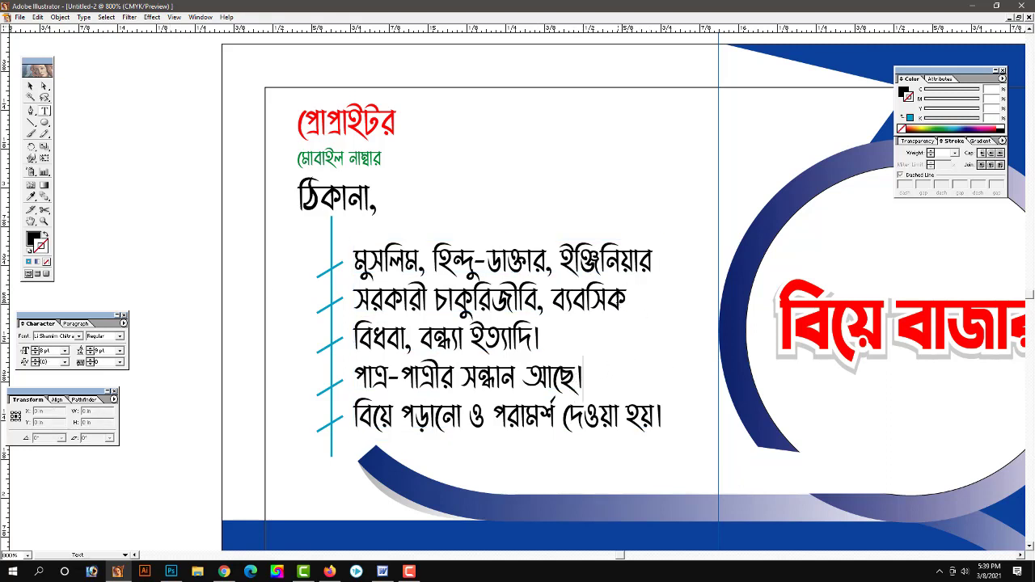
{"action": "key", "text": "Escape"}
{"action": "key", "text": "ctrl+shift+a"}
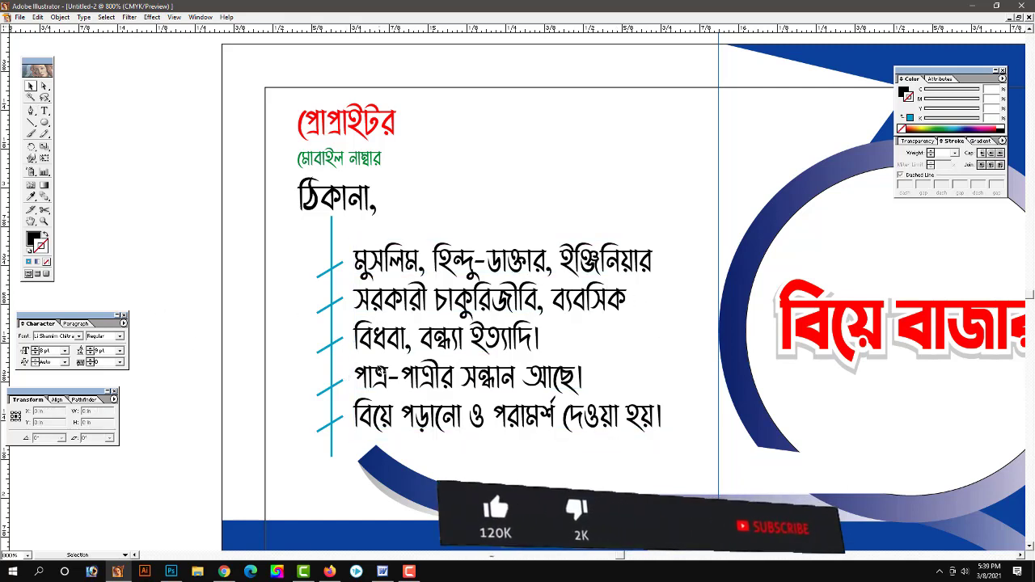
{"action": "key", "text": "ctrl+minus"}
Lower the zigzag rule's Cyan to about 31 for a pale blue
{"action": "left_click_drag", "start_coordinate": [255, 309], "coordinate": [266, 285]}
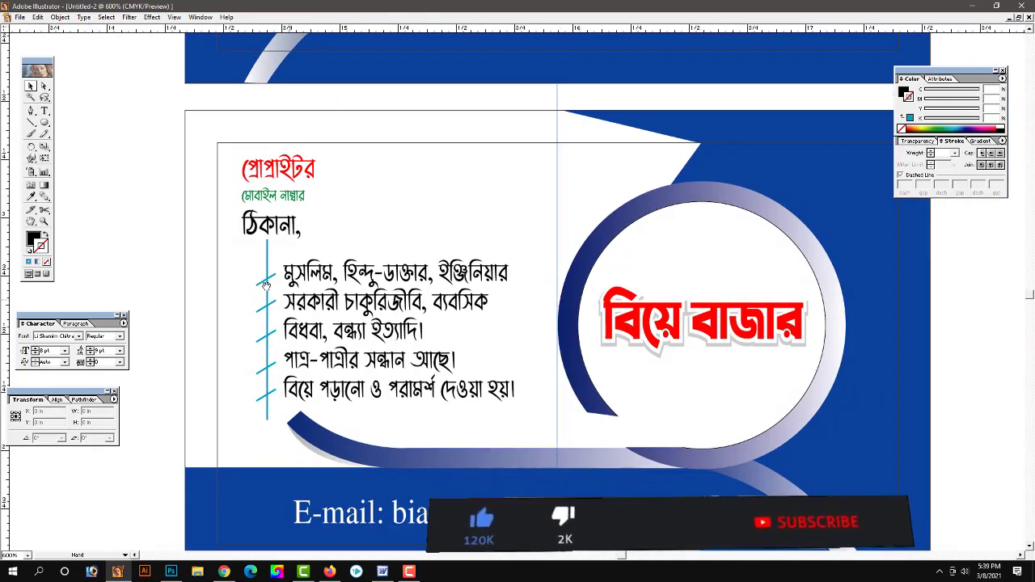
{"action": "left_click", "coordinate": [266, 284]}
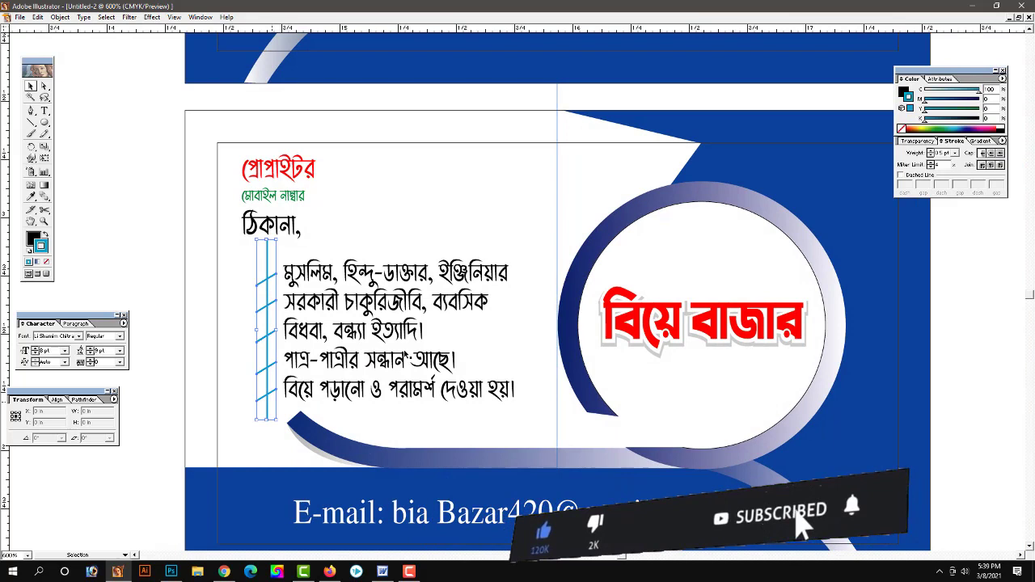
{"action": "left_click", "coordinate": [941, 91]}
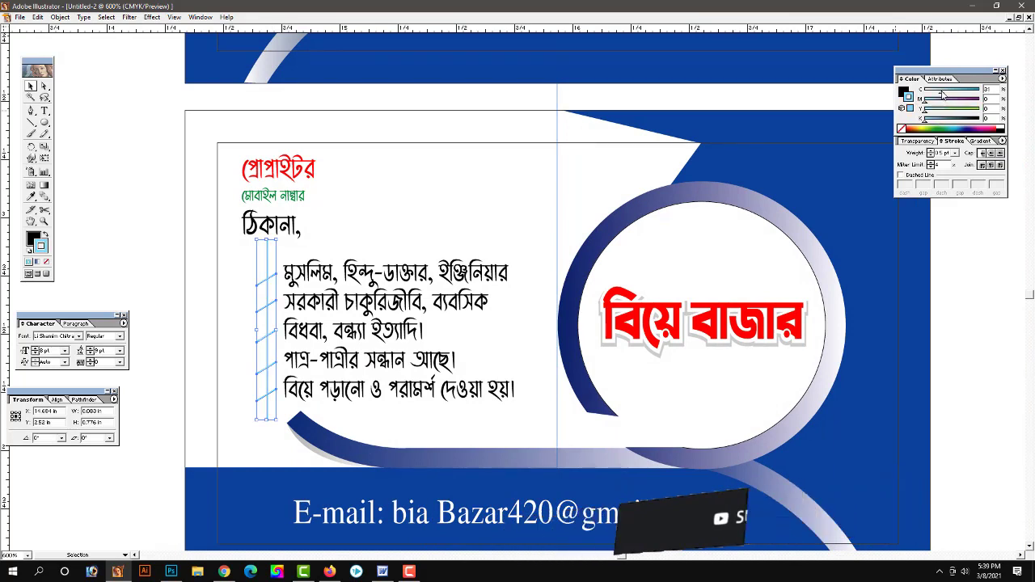
{"action": "left_click", "coordinate": [146, 249]}
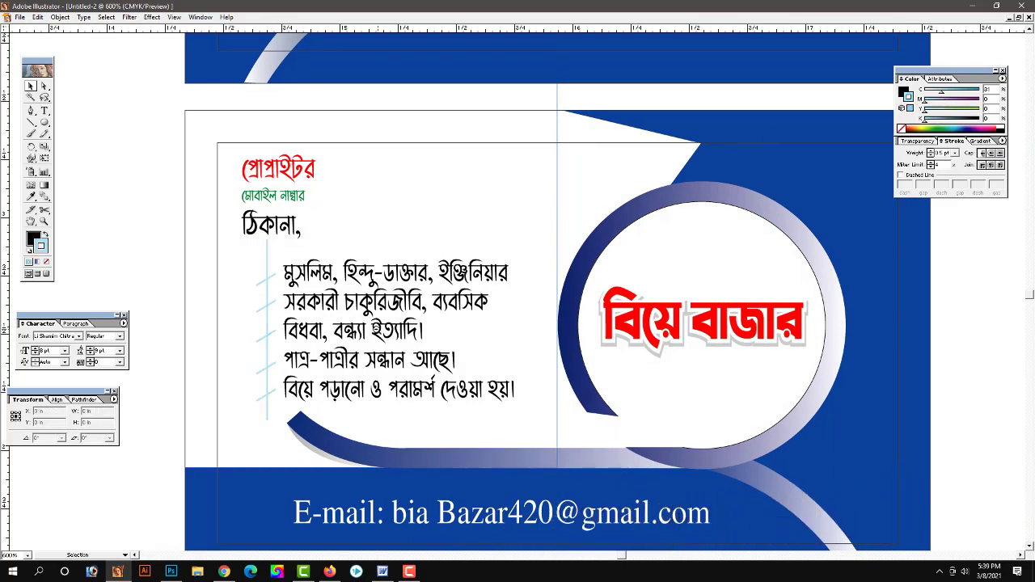
{"action": "key", "text": "ctrl+minus"}
{"action": "left_click_drag", "start_coordinate": [608, 288], "coordinate": [504, 400]}
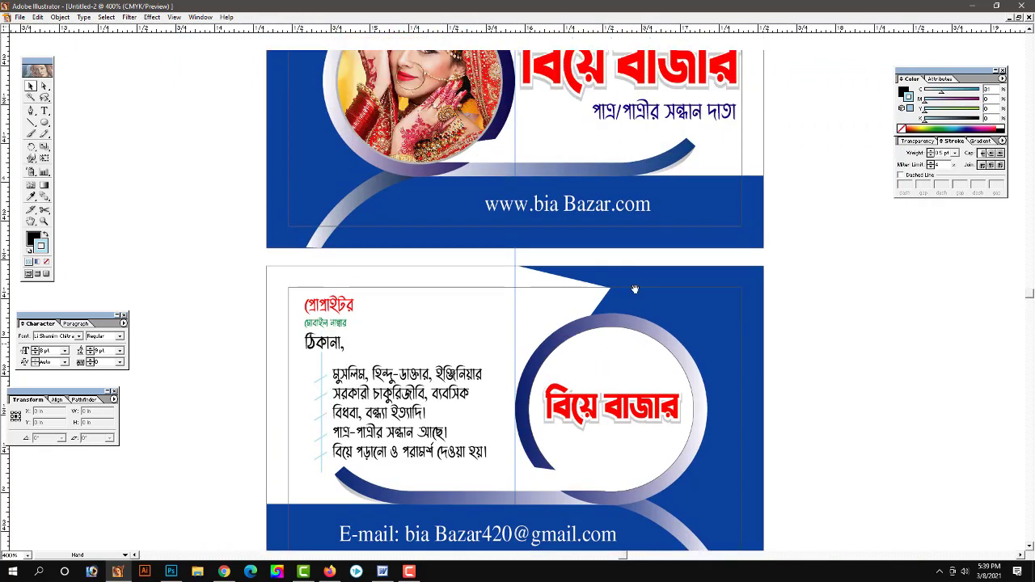
Delete the spare red বিয়ে বাজার title above the front card
{"action": "mouse_move", "coordinate": [635, 288]}
{"action": "left_mouse_down"}
{"action": "mouse_move", "coordinate": [601, 391]}
{"action": "mouse_move", "coordinate": [599, 350]}
{"action": "left_mouse_up"}
{"action": "left_click_drag", "start_coordinate": [380, 113], "coordinate": [392, 348]}
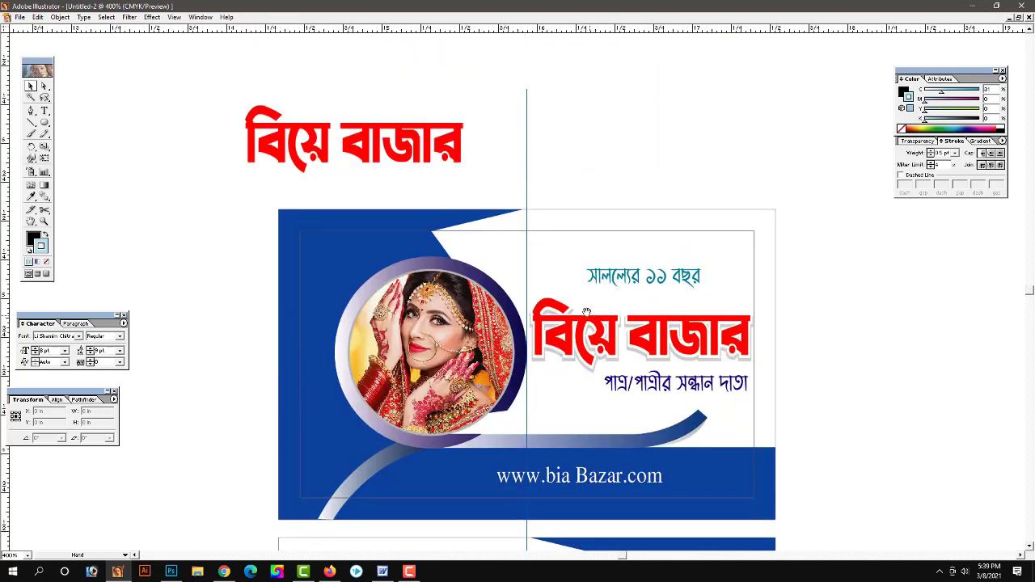
{"action": "left_click", "coordinate": [392, 176]}
{"action": "key", "text": "Delete"}
{"action": "scroll", "coordinate": [638, 154], "scroll_direction": "down", "scroll_amount": 2}
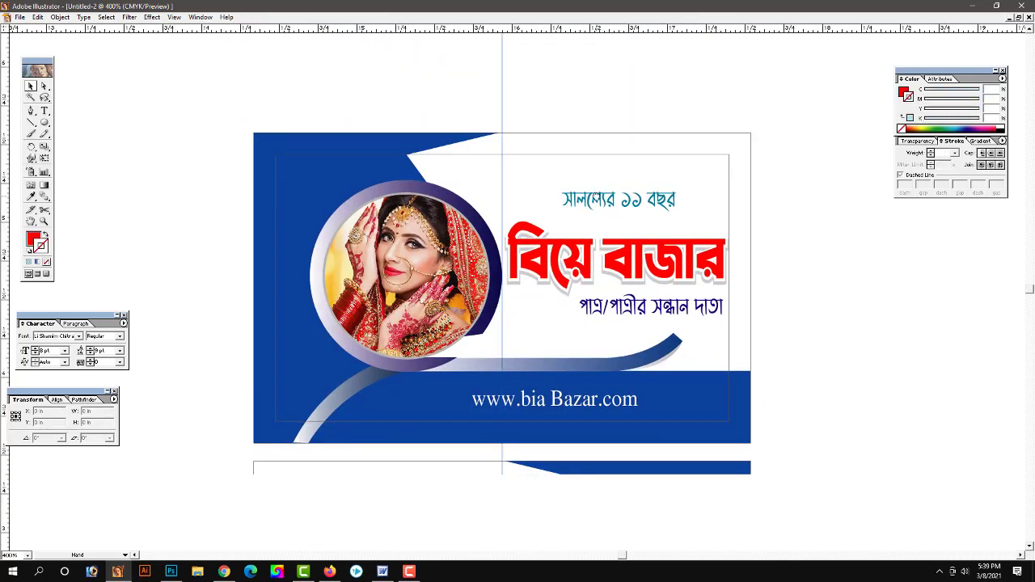
Set the stroke to None on the front card and the address-side card
{"action": "left_click_drag", "start_coordinate": [764, 187], "coordinate": [723, 199]}
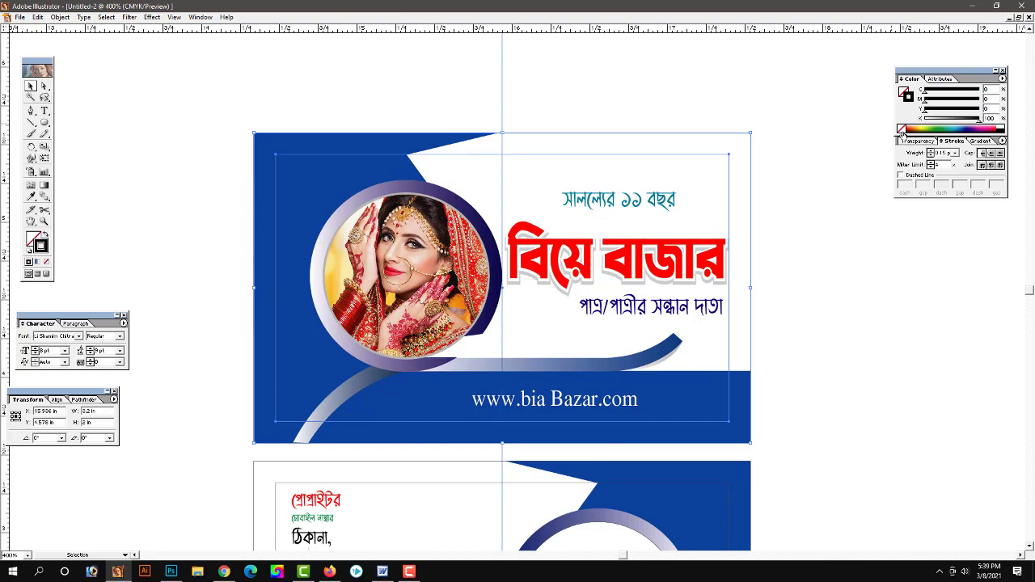
{"action": "left_click", "coordinate": [802, 221]}
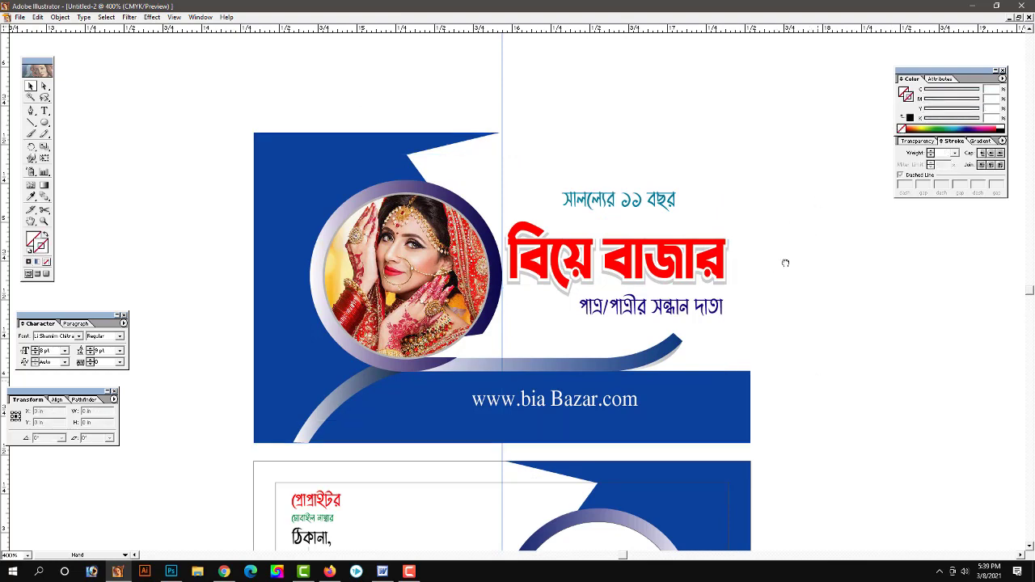
{"action": "left_click_drag", "start_coordinate": [826, 549], "coordinate": [788, 264]}
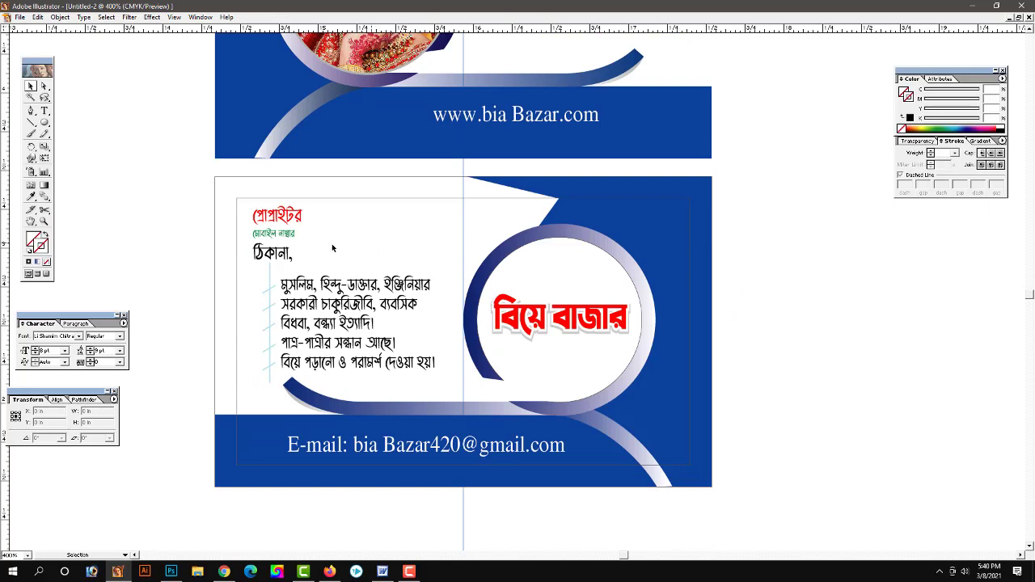
{"action": "left_click_drag", "start_coordinate": [231, 213], "coordinate": [722, 188]}
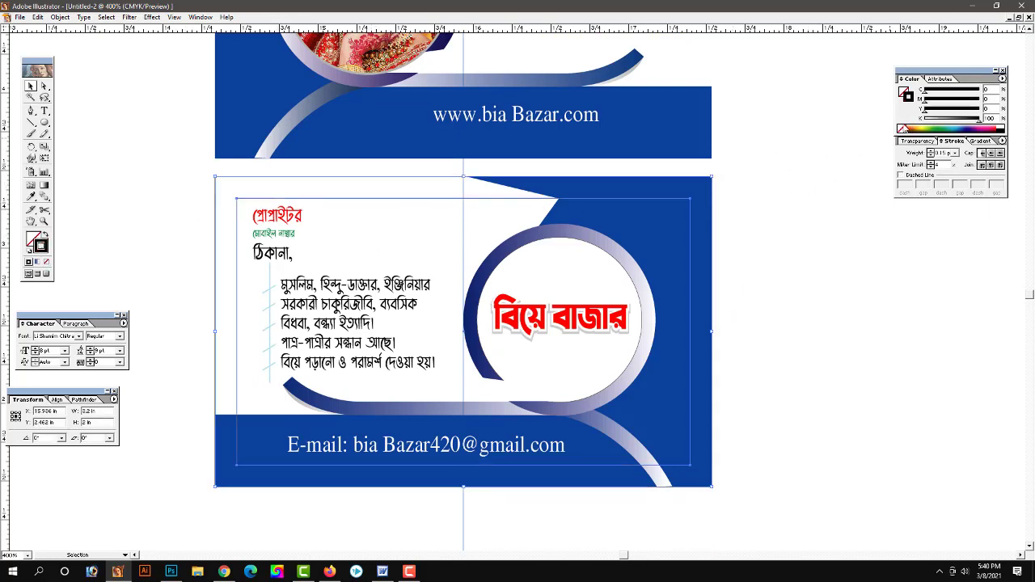
{"action": "left_click", "coordinate": [898, 129]}
{"action": "left_click", "coordinate": [792, 284]}
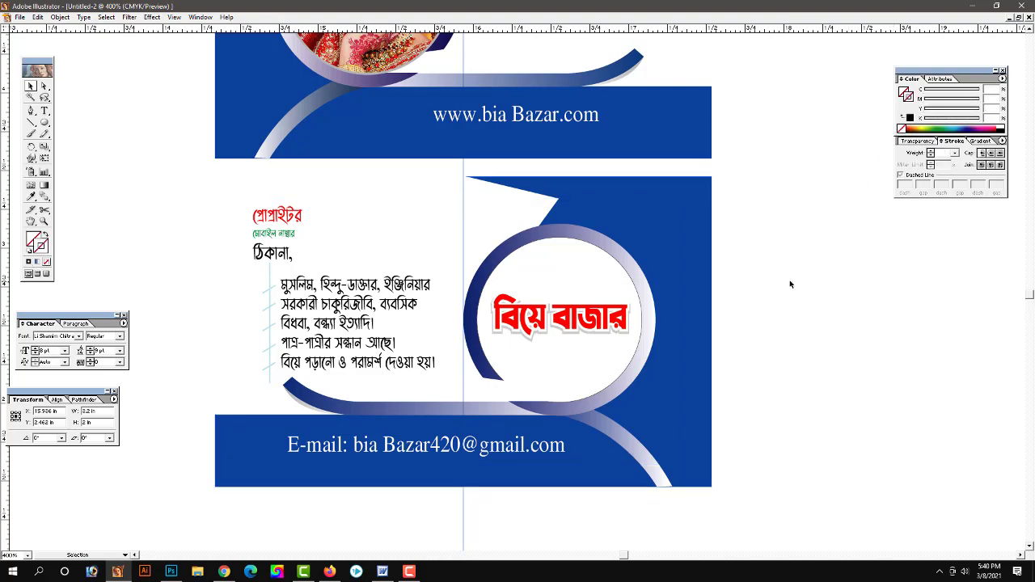
{"action": "key", "text": "ctrl+minus"}
{"action": "left_click_drag", "start_coordinate": [532, 252], "coordinate": [599, 310]}
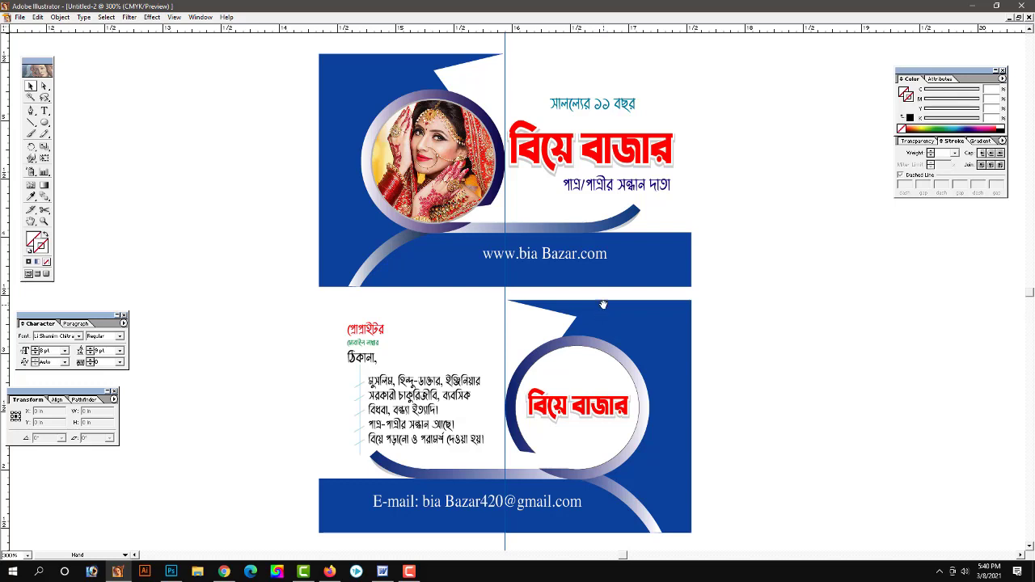
Hide all panels and the vertical guide to show only the finished two-sided card
{"action": "key", "text": "v"}
{"action": "key", "text": "Tab"}
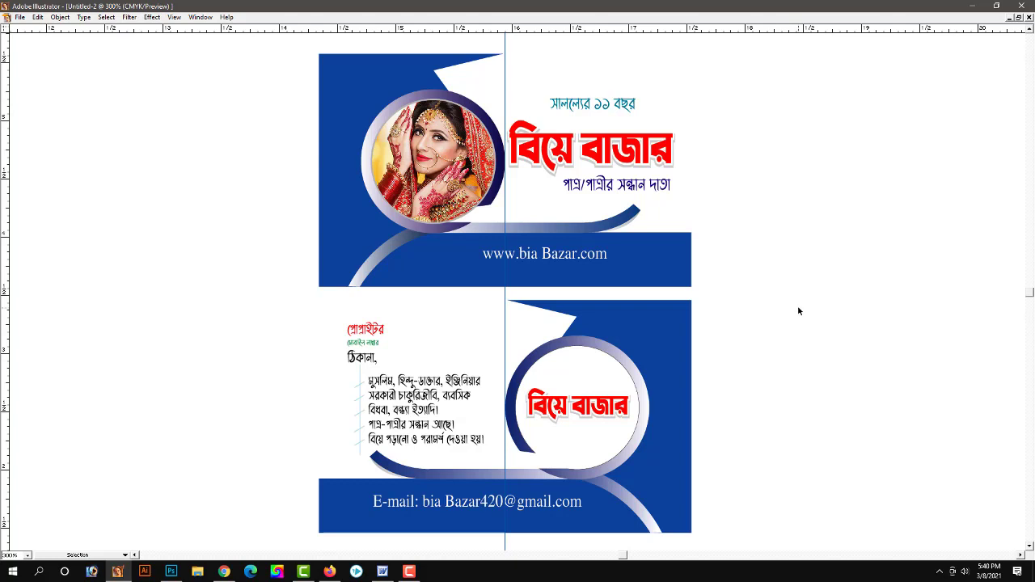
{"action": "key", "text": "ctrl+semicolon"}
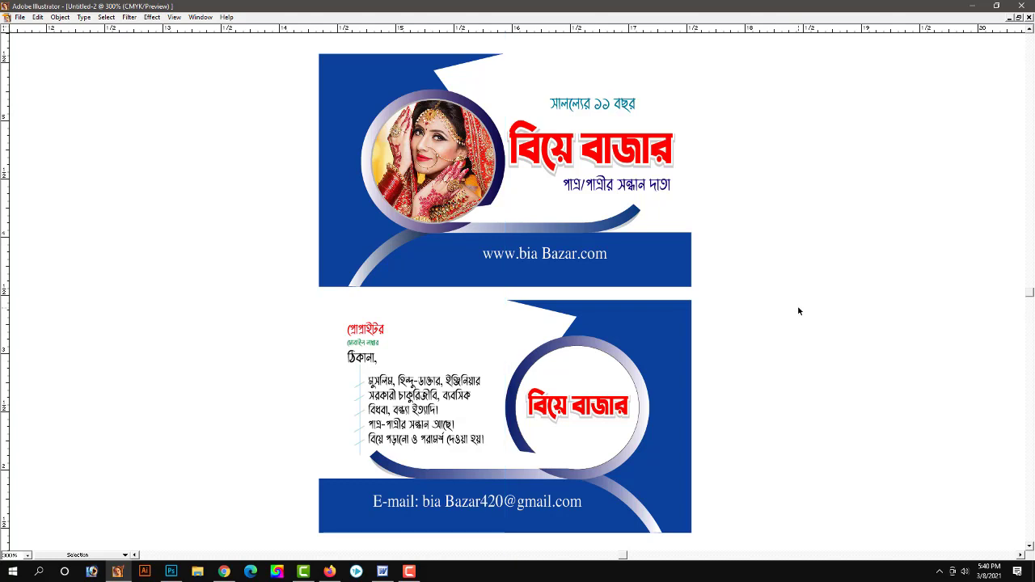